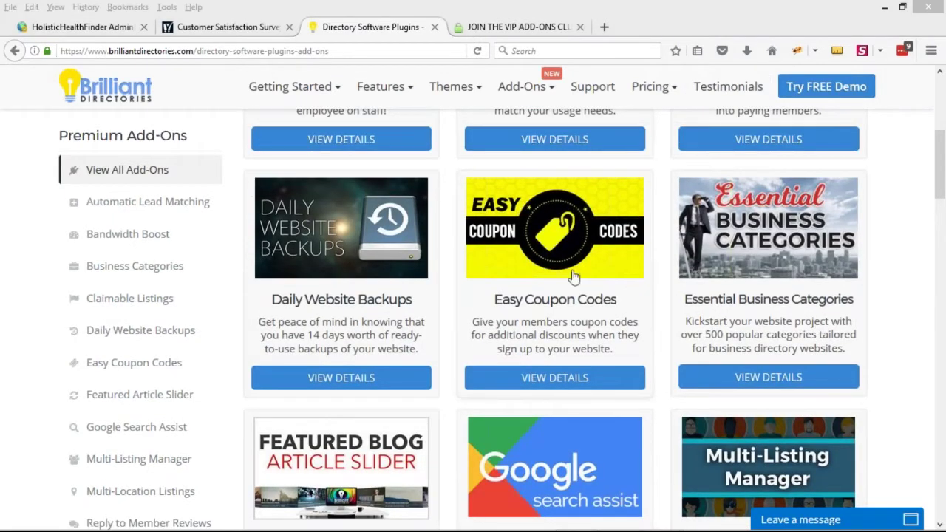
pyautogui.scroll(4, 4, 211)
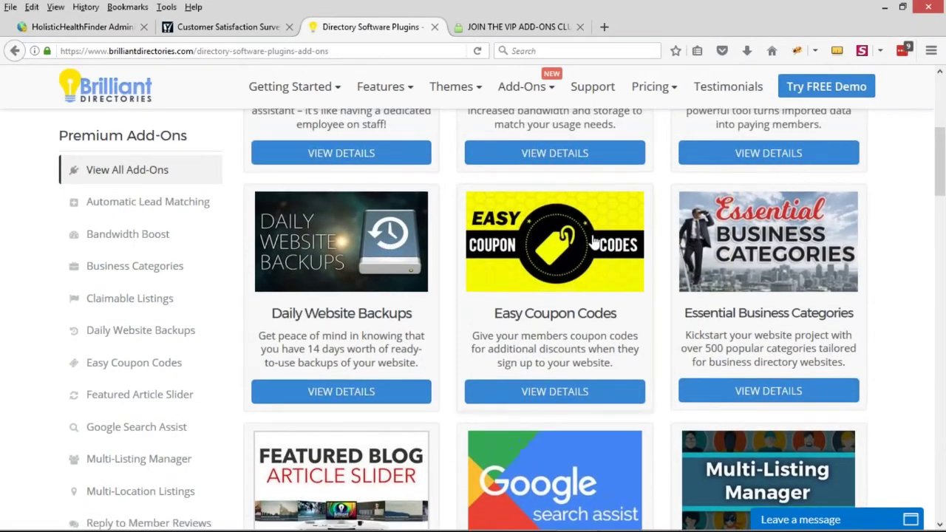
pyautogui.moveTo(513, 135)
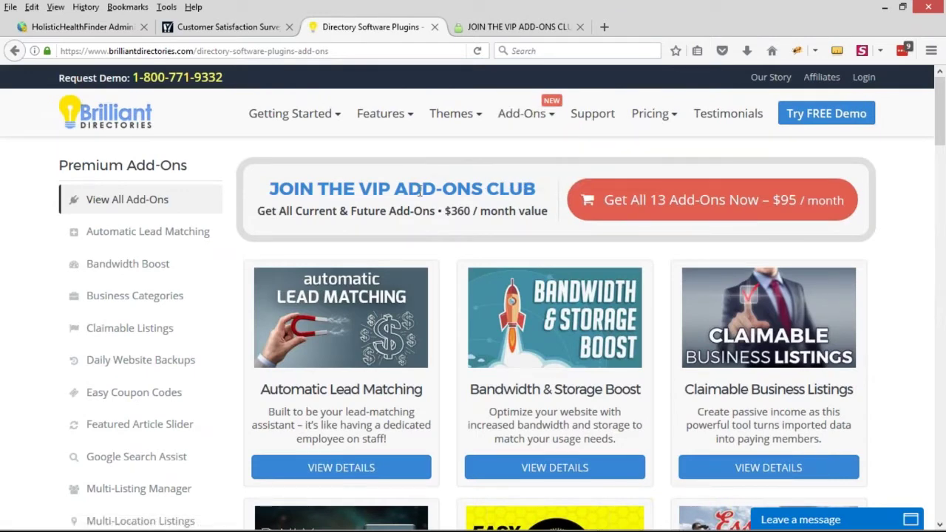
pyautogui.moveTo(270, 189); pyautogui.dragTo(517, 190)
pyautogui.scroll(-3, 515, 259)
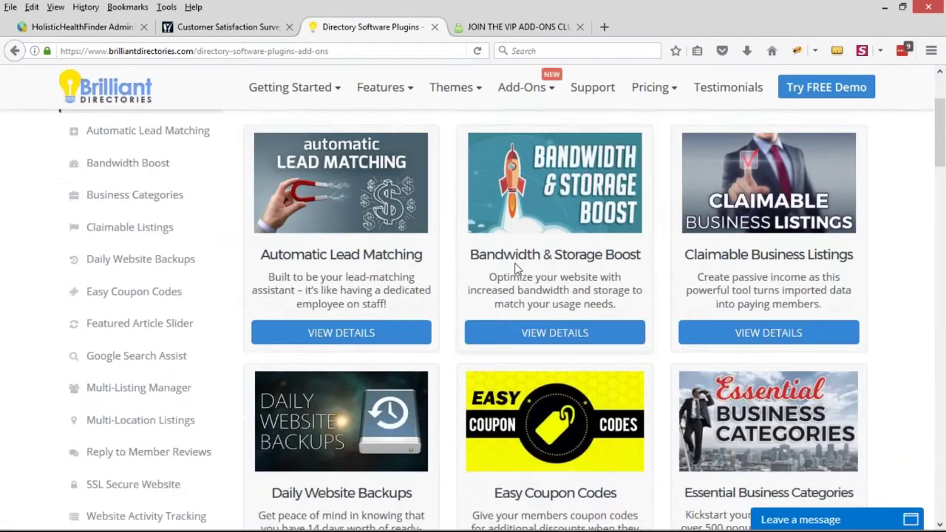
pyautogui.scroll(-1, 461, 262)
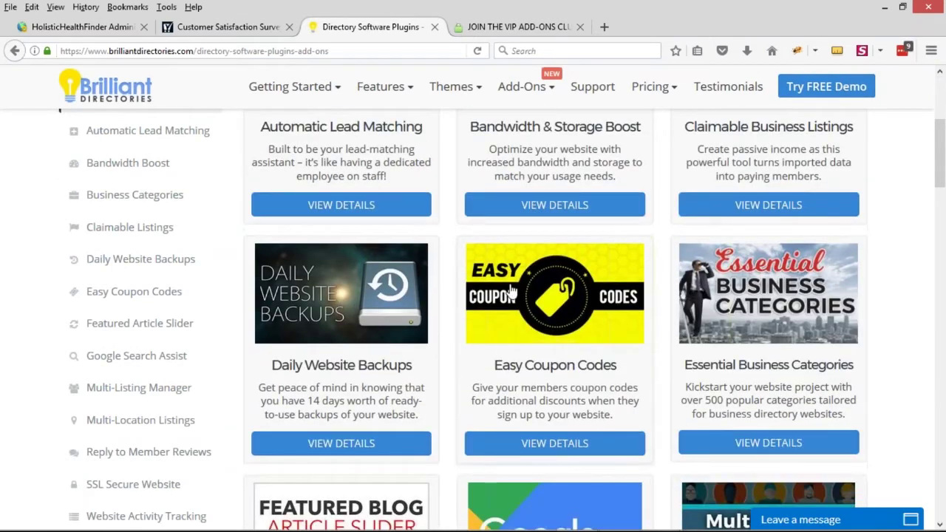
pyautogui.scroll(-1, 461, 262)
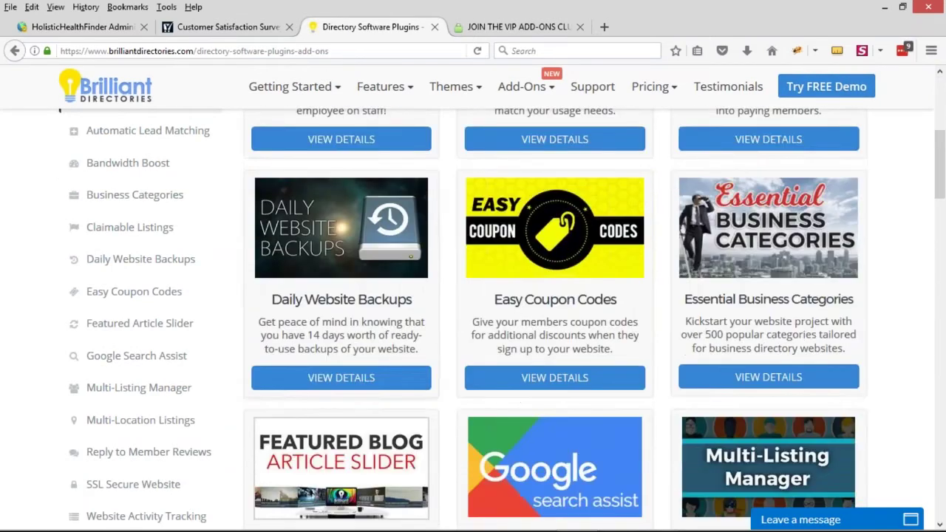
# Open and scroll through the Easy Coupon Codes add-on details page
pyautogui.click(551, 379)
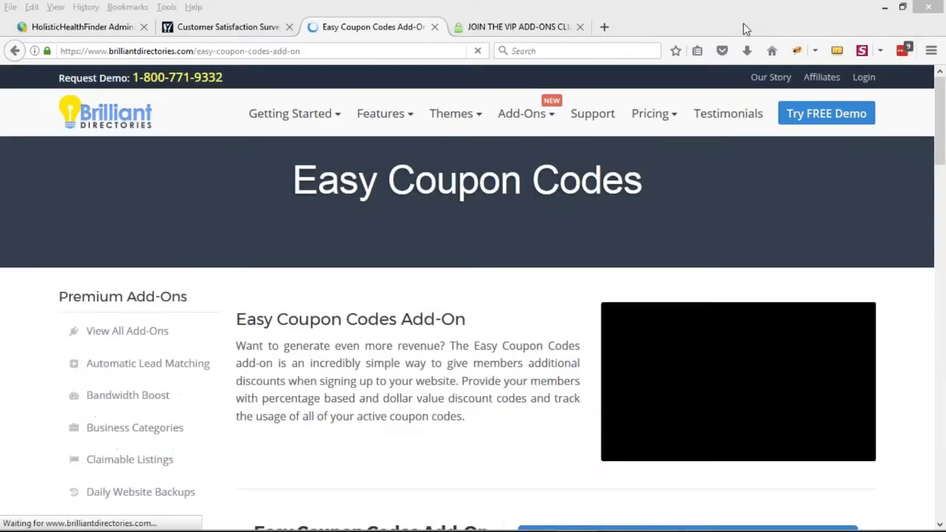
pyautogui.scroll(-3, 522, 268)
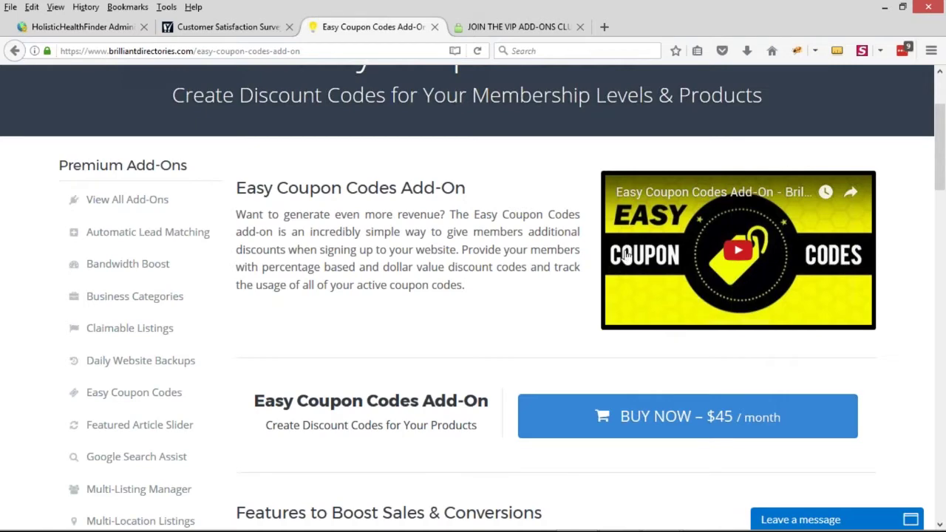
pyautogui.scroll(-2, 429, 251)
pyautogui.scroll(3, 416, 277)
# Switch from the slideshow back to Firefox's Website Audit Review tab
pyautogui.click(243, 50)
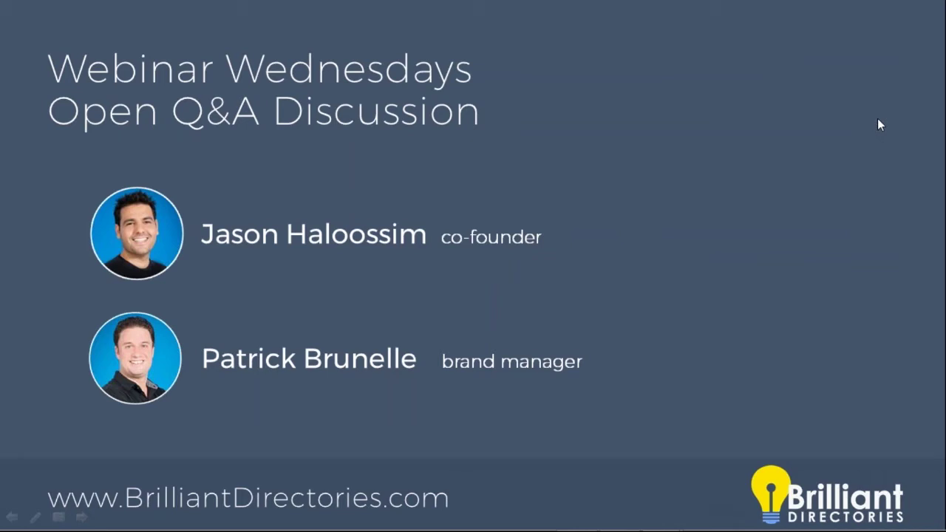
pyautogui.hotkey('alt', 'Tab')
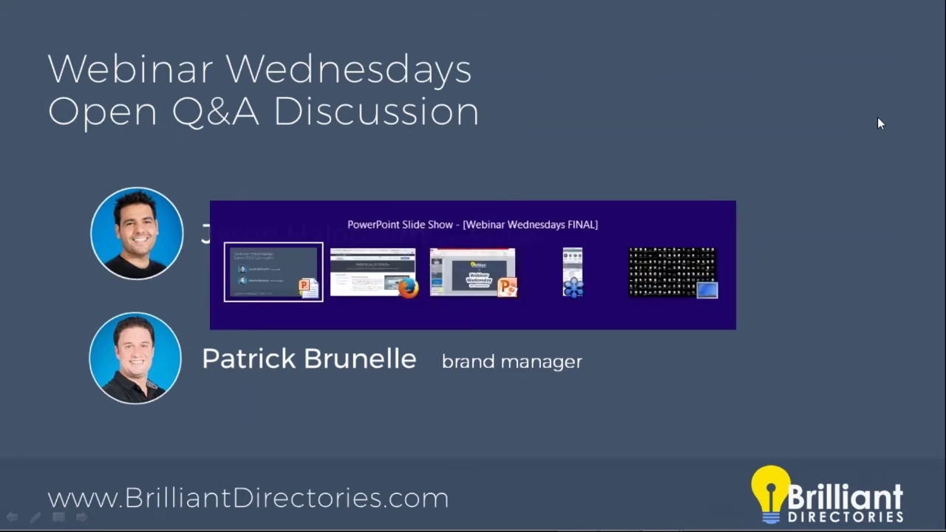
pyautogui.hotkey('alt', 'Tab')
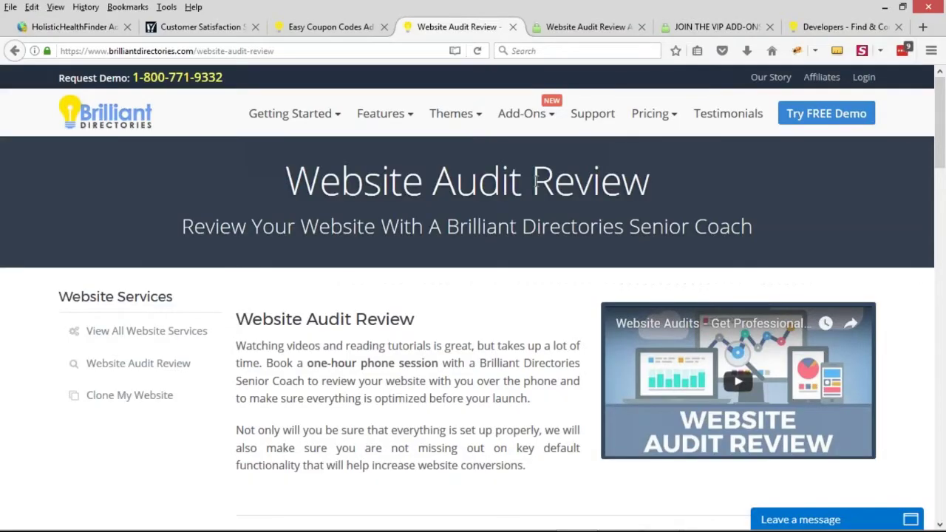
# Load demobootstrap.com/getmatched and scroll through its Connect With Local Businesses form
pyautogui.click(266, 52)
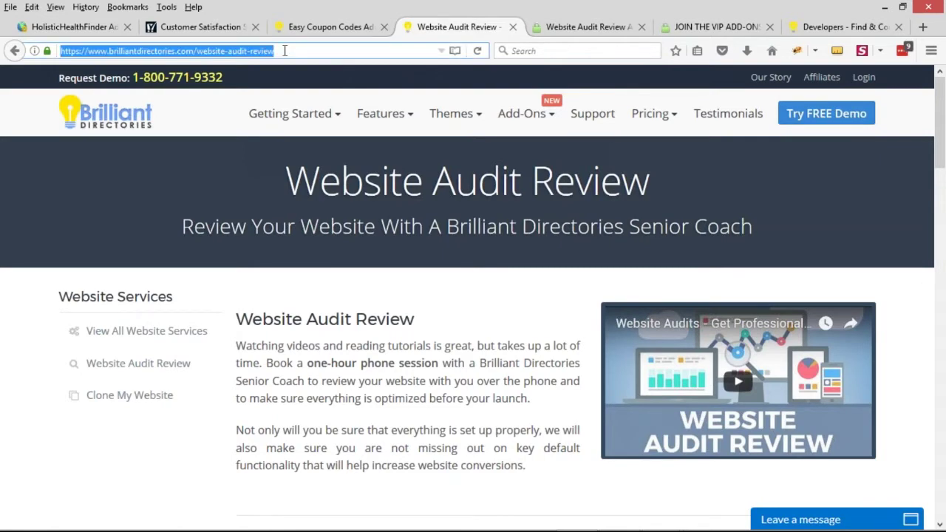
pyautogui.write('demobootstrap.com/')
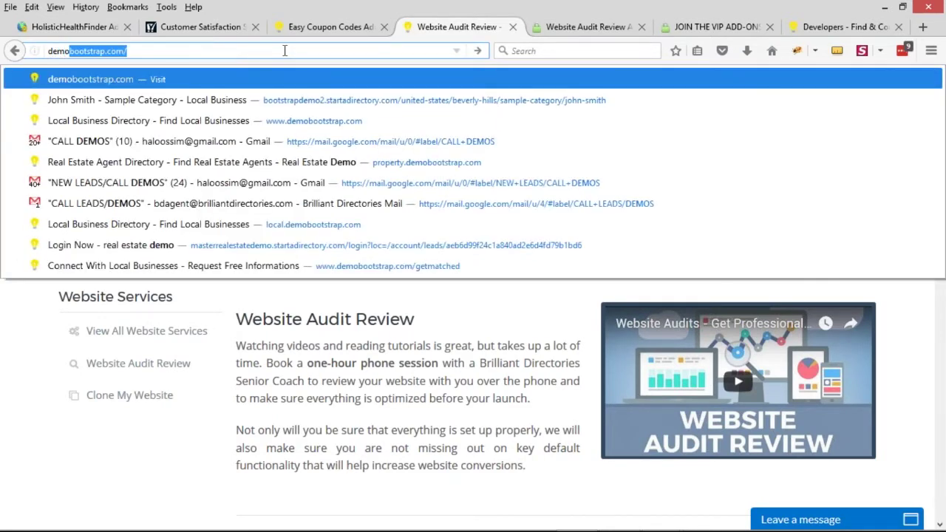
pyautogui.press('Right')
pyautogui.write('get')
pyautogui.press('Return')
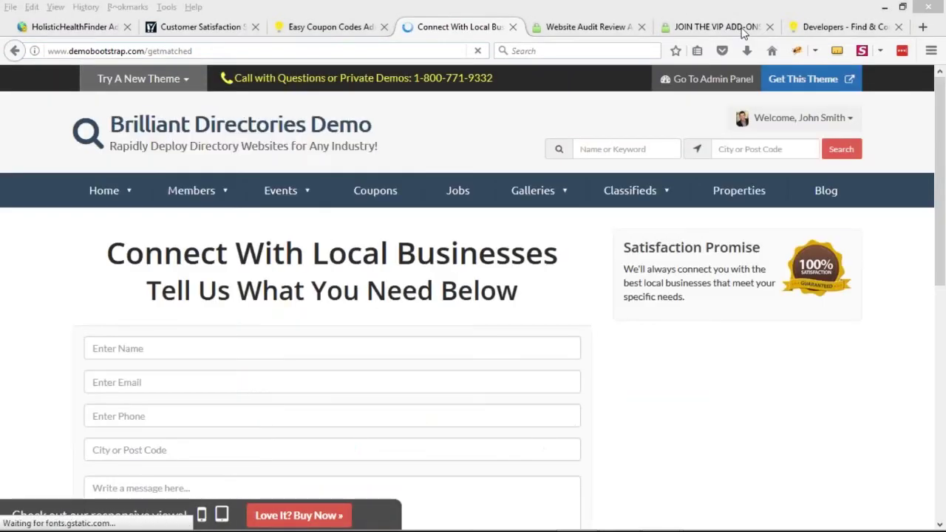
pyautogui.scroll(-2, 709, 368)
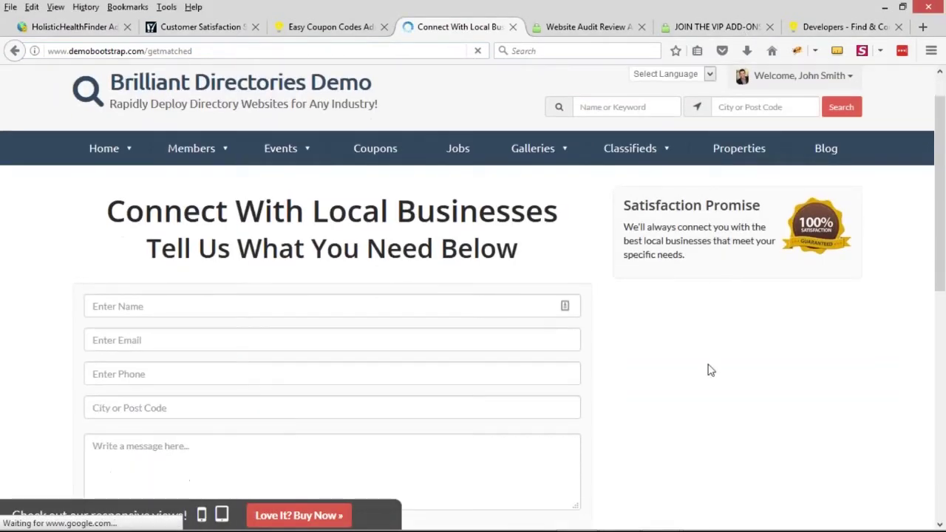
pyautogui.scroll(-1, 663, 361)
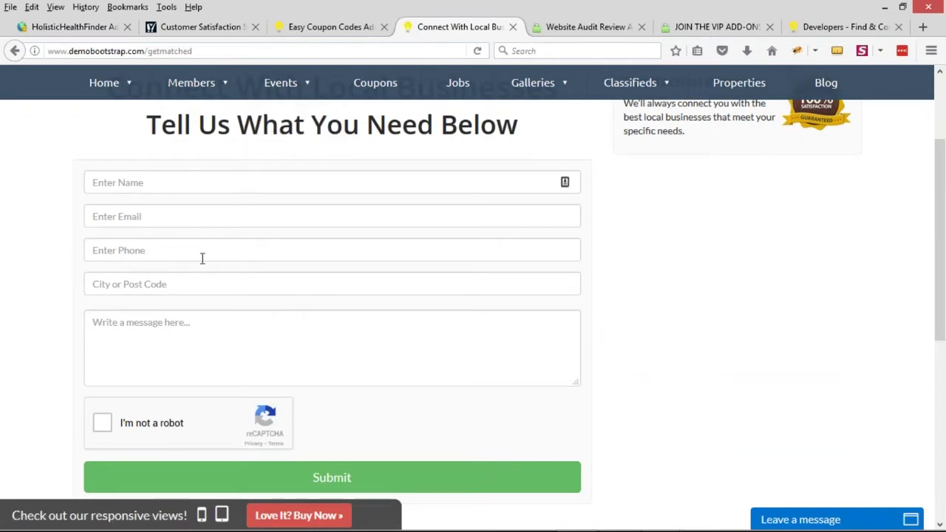
pyautogui.scroll(4, 265, 339)
pyautogui.moveTo(312, 252); pyautogui.dragTo(559, 255)
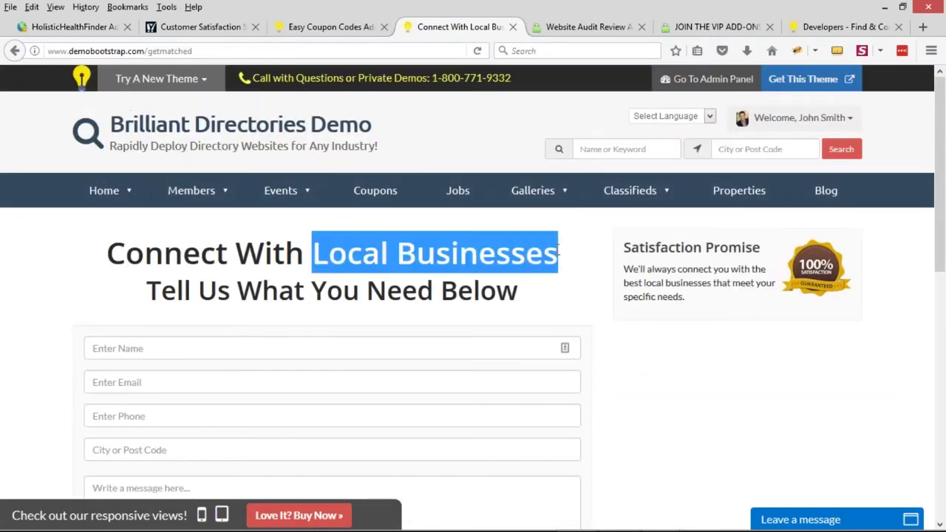
pyautogui.scroll(-4, 232, 359)
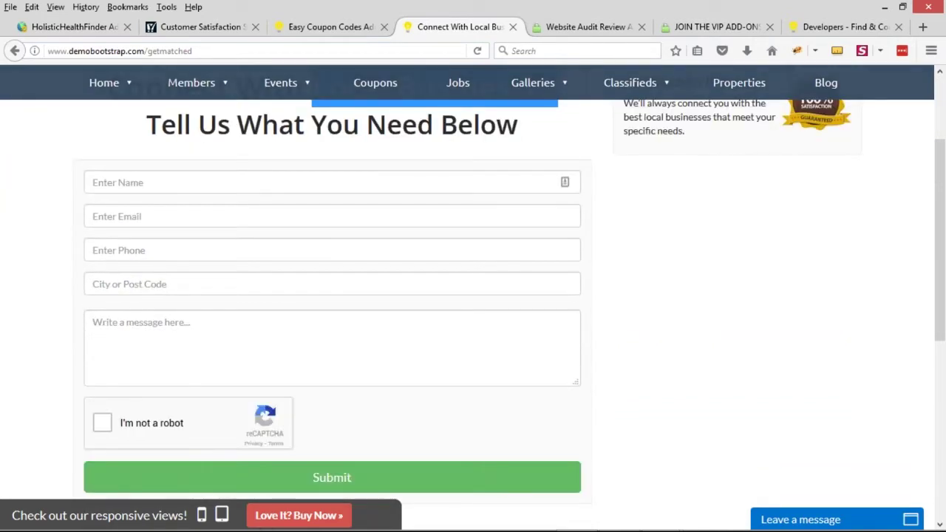
pyautogui.scroll(3, 291, 296)
pyautogui.scroll(-2, 87, 298)
# Load loanbrokerpros.com in the browser and scroll down to its quote form
pyautogui.click(580, 29)
pyautogui.click(292, 51)
pyautogui.write('l')
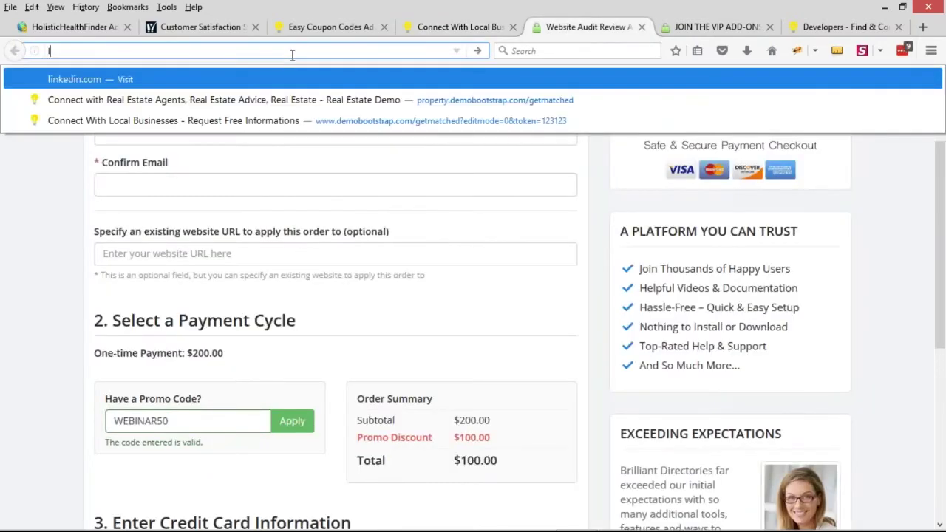
pyautogui.write('oan')
pyautogui.press('Return')
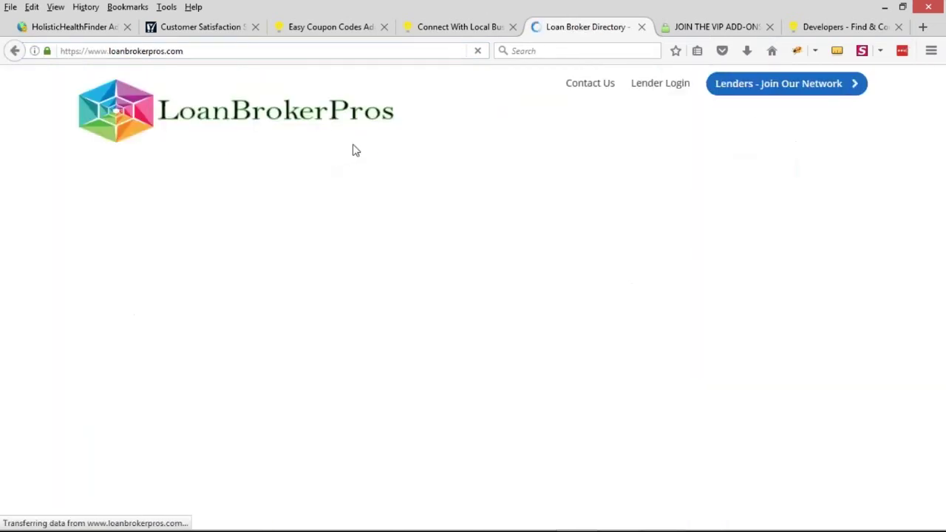
pyautogui.scroll(-3, 471, 208)
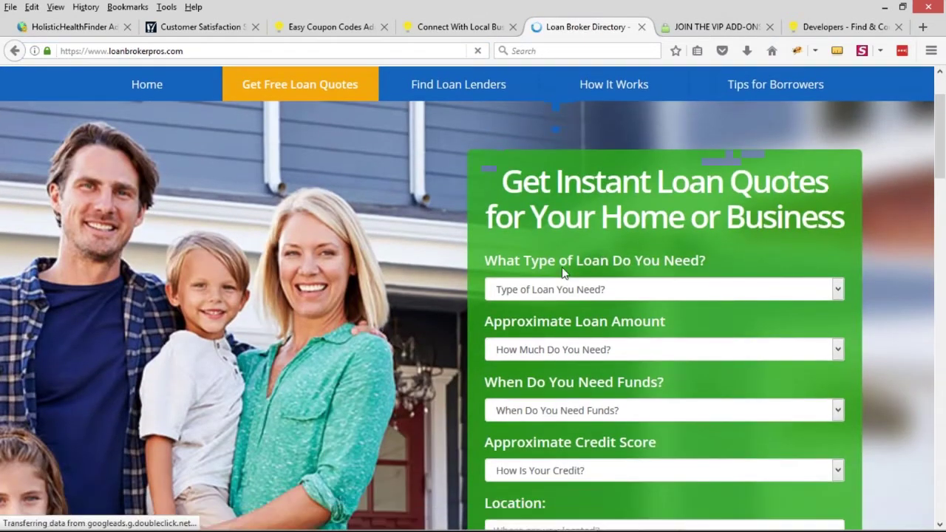
pyautogui.scroll(-1, 562, 273)
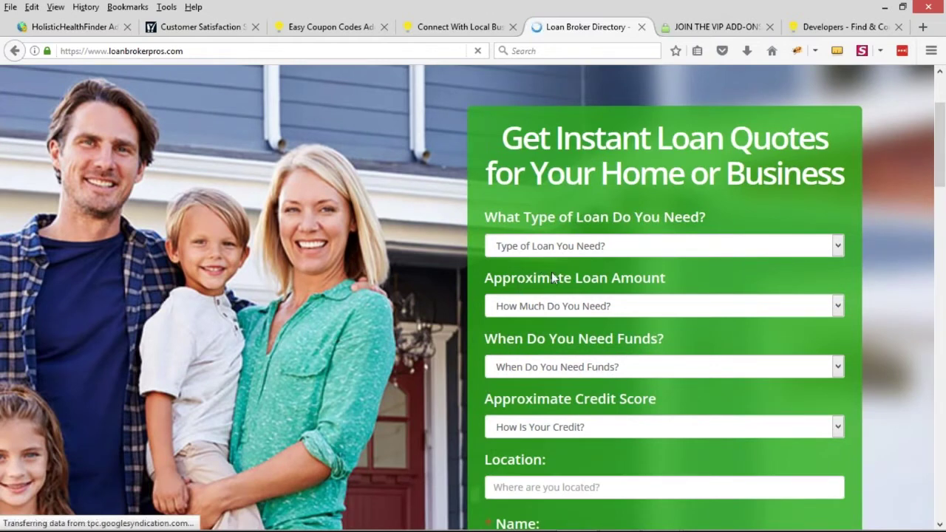
pyautogui.scroll(-1, 559, 247)
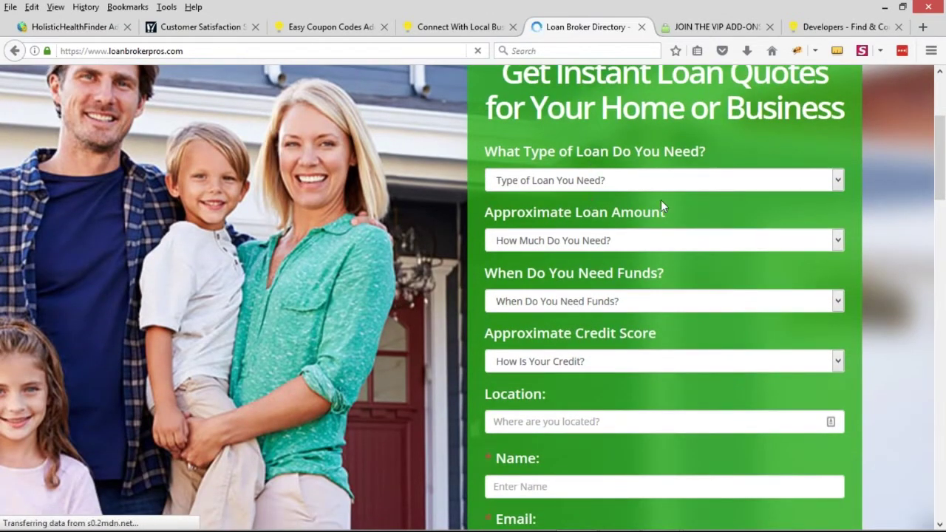
# Choose Debt Consolidation, Up to $10000, Within 1 Week and Good (660-720) in the quote form
pyautogui.moveTo(580, 151); pyautogui.dragTo(607, 151)
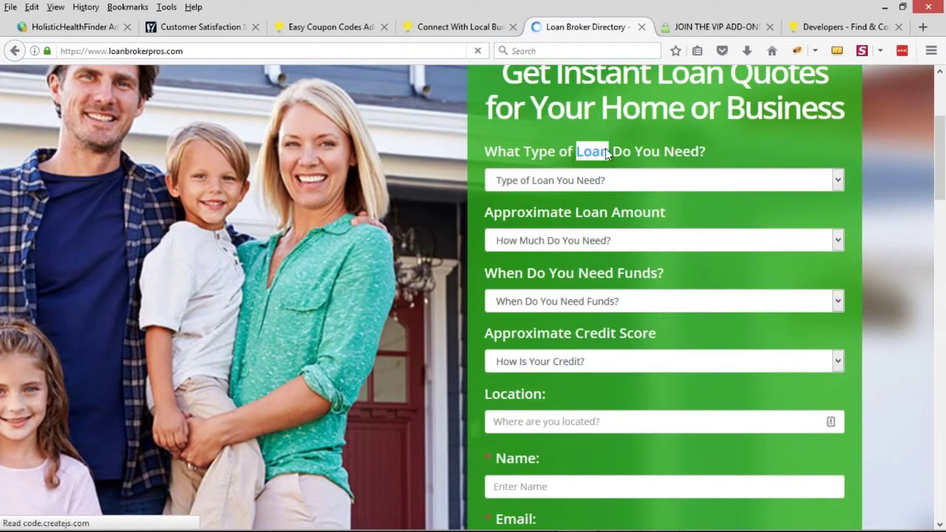
pyautogui.click(602, 180)
pyautogui.click(532, 237)
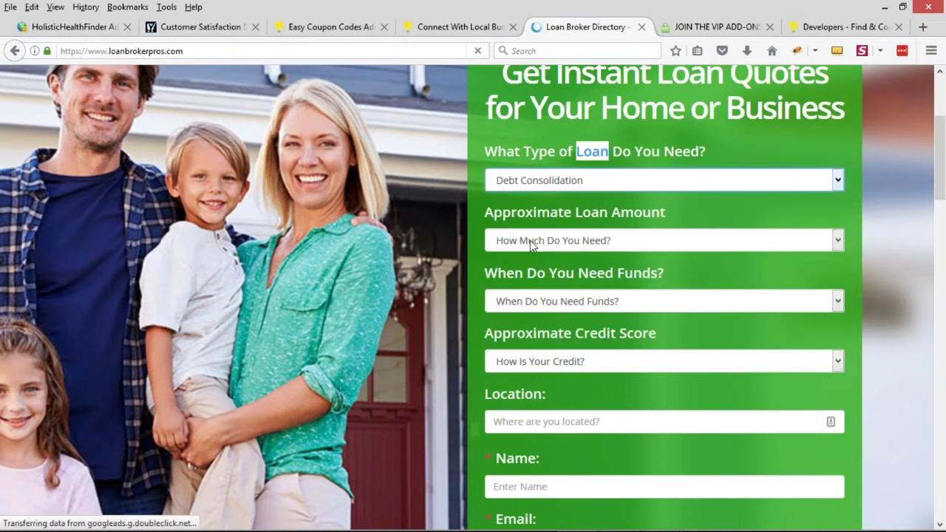
pyautogui.click(560, 244)
pyautogui.click(561, 304)
pyautogui.click(571, 302)
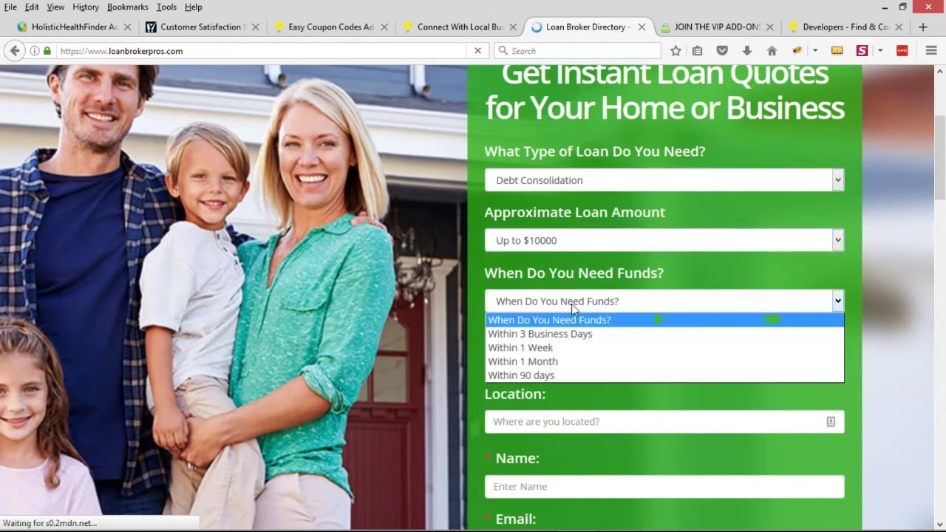
pyautogui.click(570, 349)
pyautogui.click(602, 364)
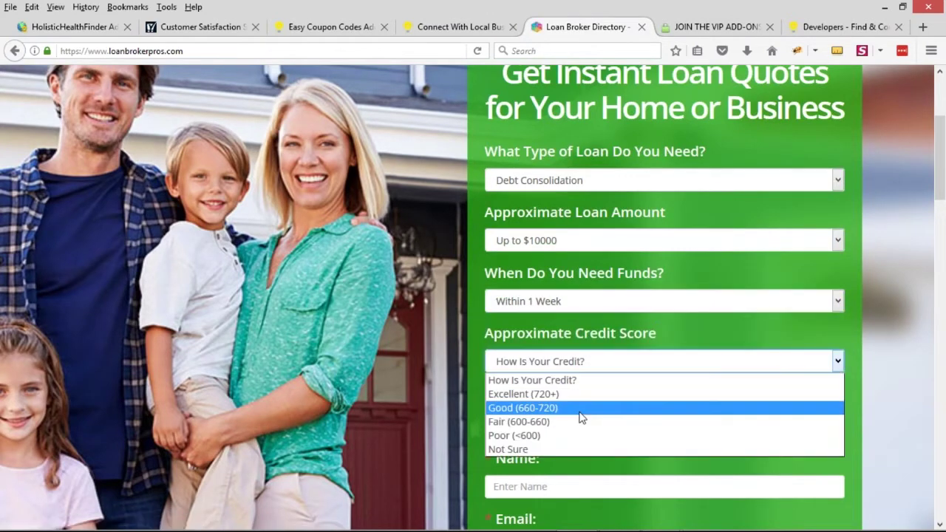
pyautogui.click(581, 409)
pyautogui.scroll(1, 606, 297)
pyautogui.scroll(-3, 606, 298)
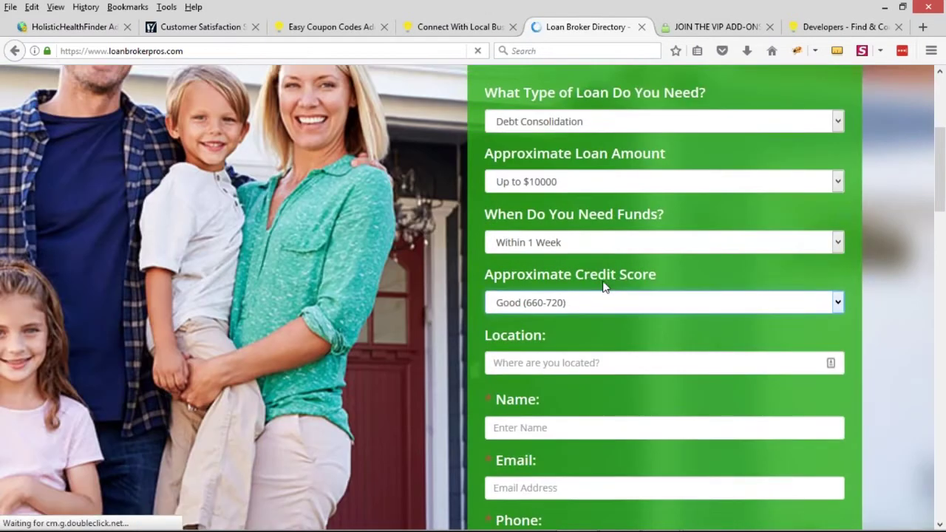
pyautogui.scroll(-2, 547, 369)
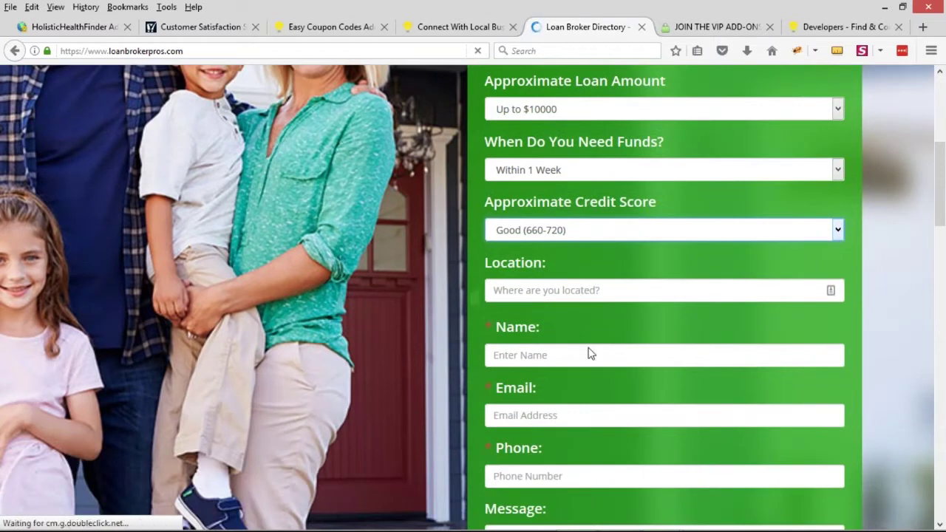
pyautogui.scroll(2, 613, 346)
pyautogui.scroll(4, 636, 337)
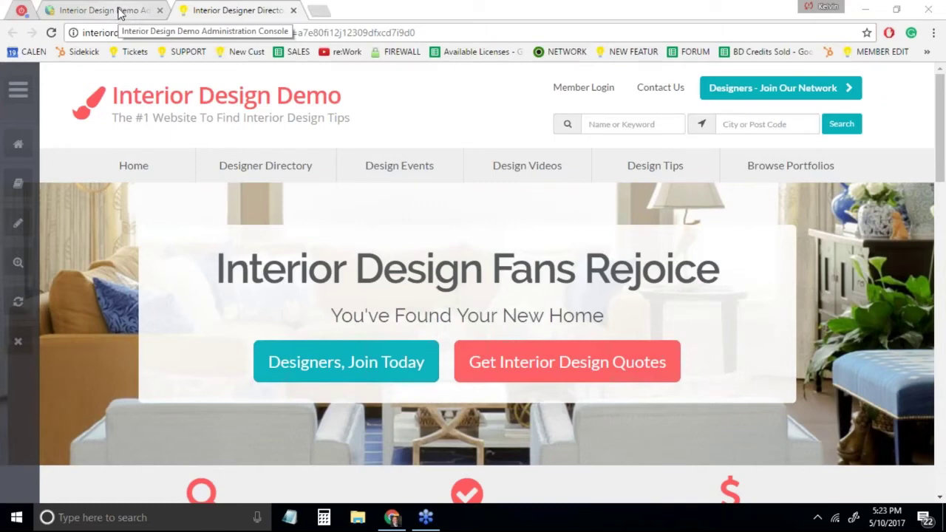
# Open Settings > Design Settings in the Interior Design Demo admin
pyautogui.click(120, 14)
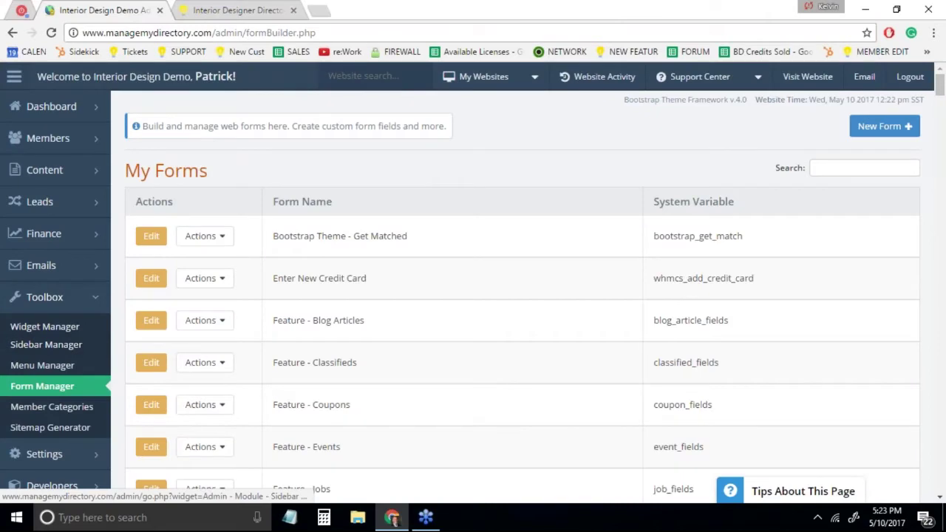
pyautogui.scroll(-2, 74, 343)
pyautogui.moveTo(74, 318)
pyautogui.click(133, 334)
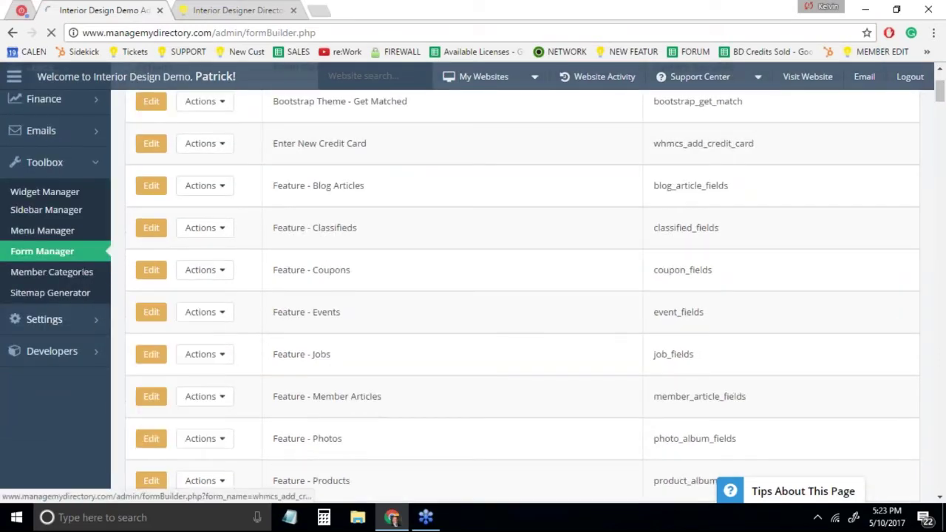
# Scroll the live homepage down to Newest Interior Designers and How-To Design Videos
pyautogui.click(211, 9)
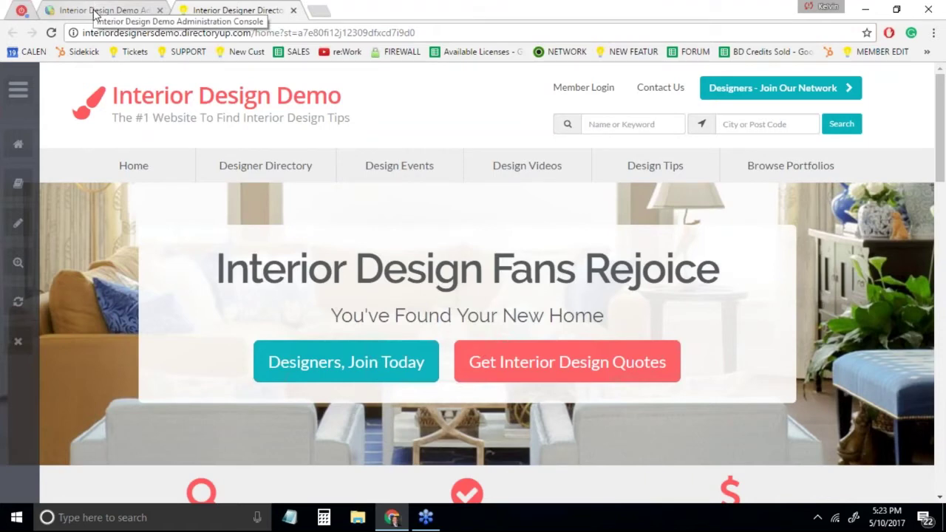
pyautogui.scroll(-2, 89, 330)
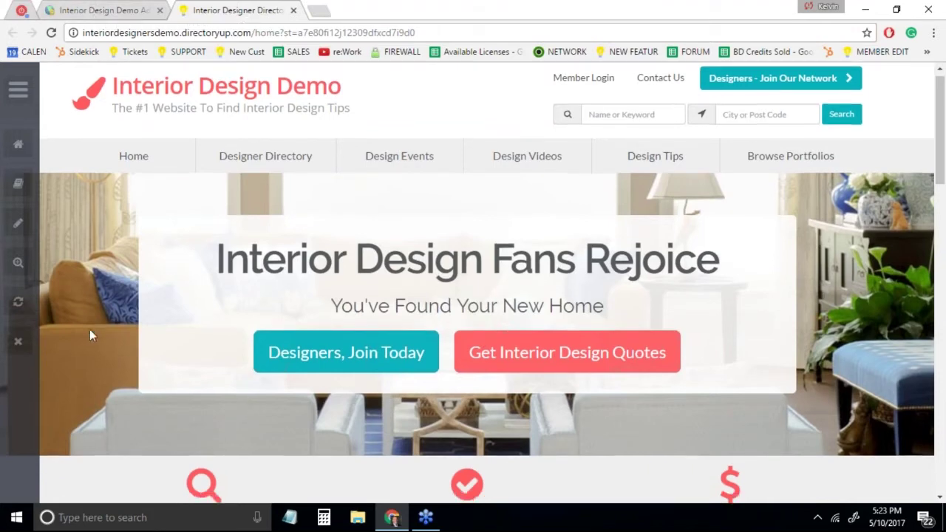
pyautogui.scroll(-8, 89, 336)
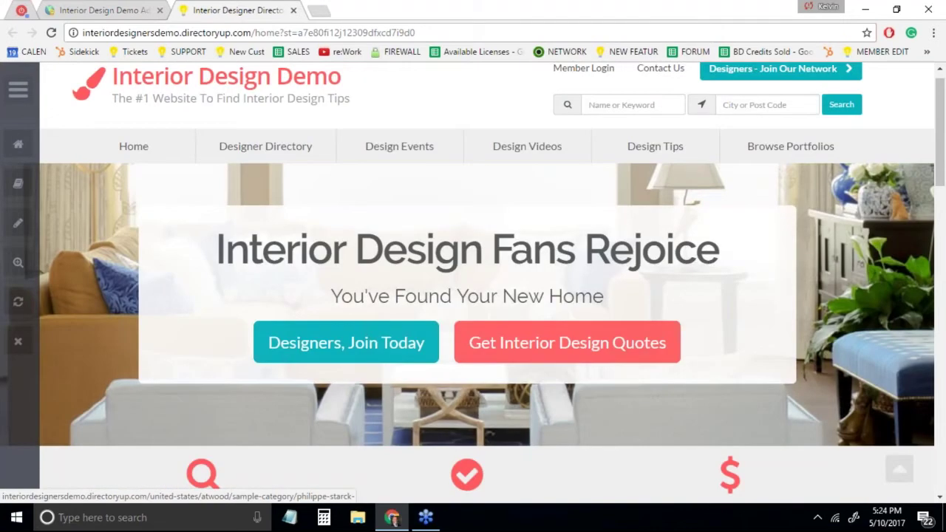
# Browse the Pre-Made Color Sets, such as Light Traveler, comparing against the live homepage
pyautogui.click(130, 10)
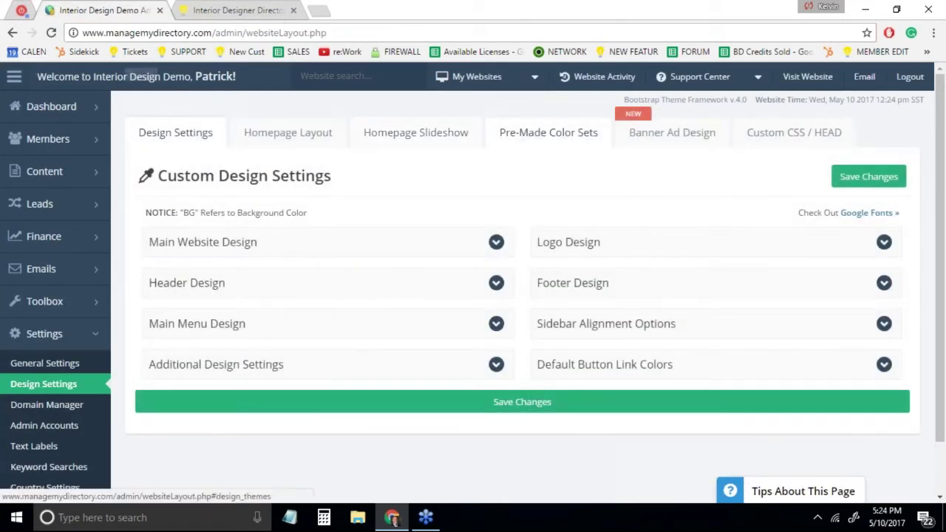
pyautogui.click(549, 133)
pyautogui.scroll(-5, 683, 284)
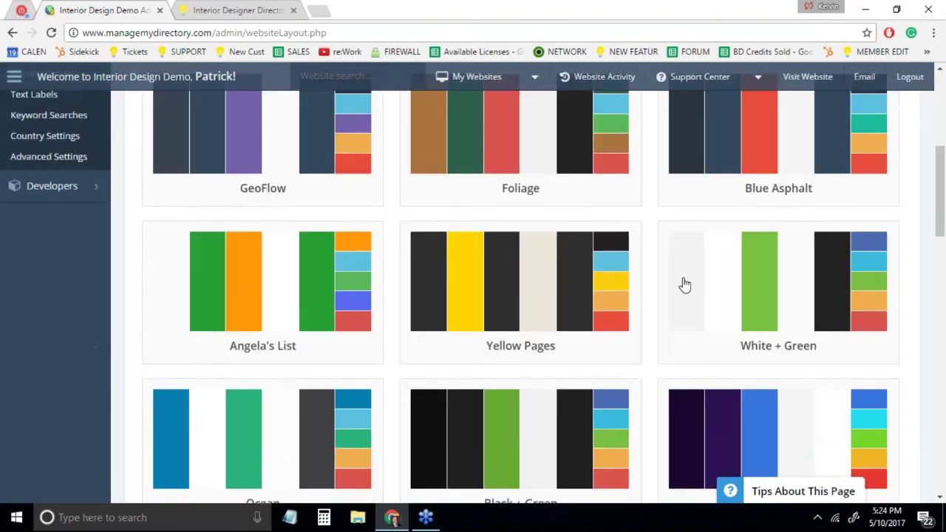
pyautogui.scroll(-5, 685, 284)
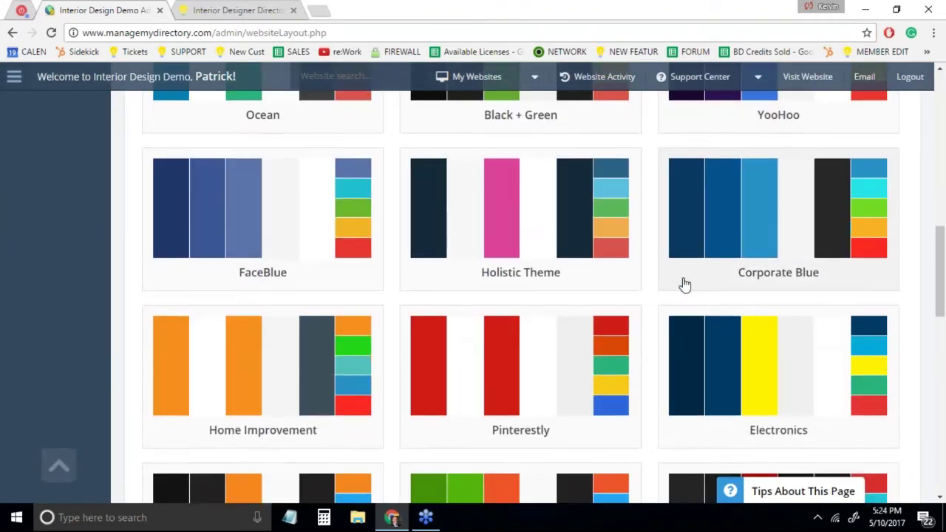
pyautogui.scroll(-5, 684, 285)
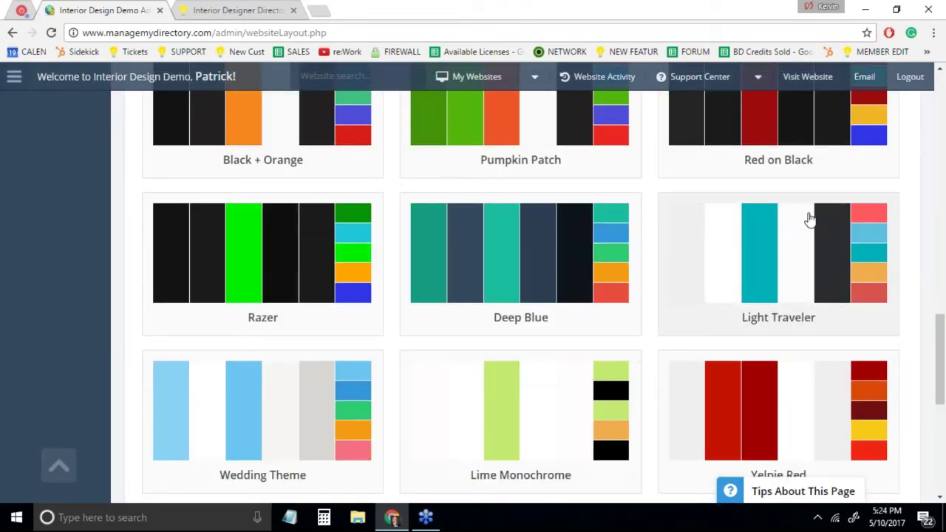
pyautogui.click(766, 279)
pyautogui.click(766, 279)
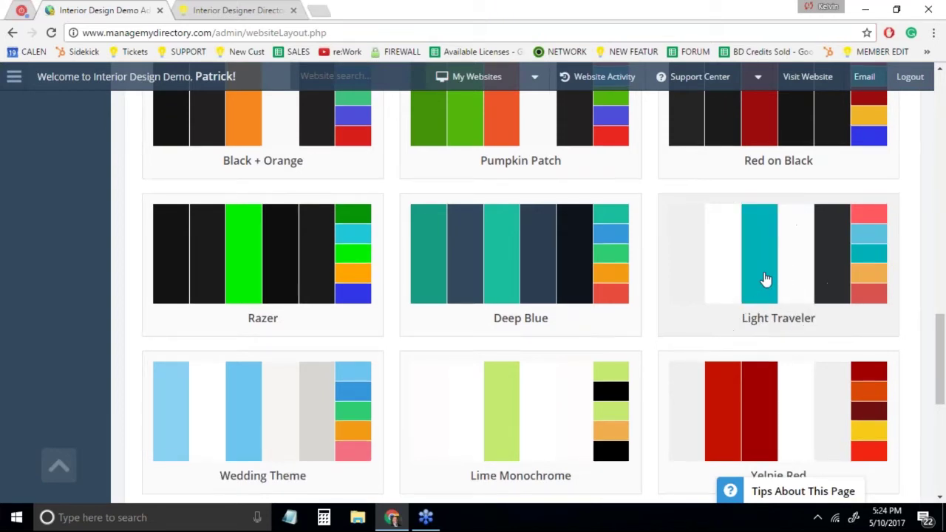
pyautogui.scroll(6, 766, 279)
pyautogui.scroll(8, 766, 279)
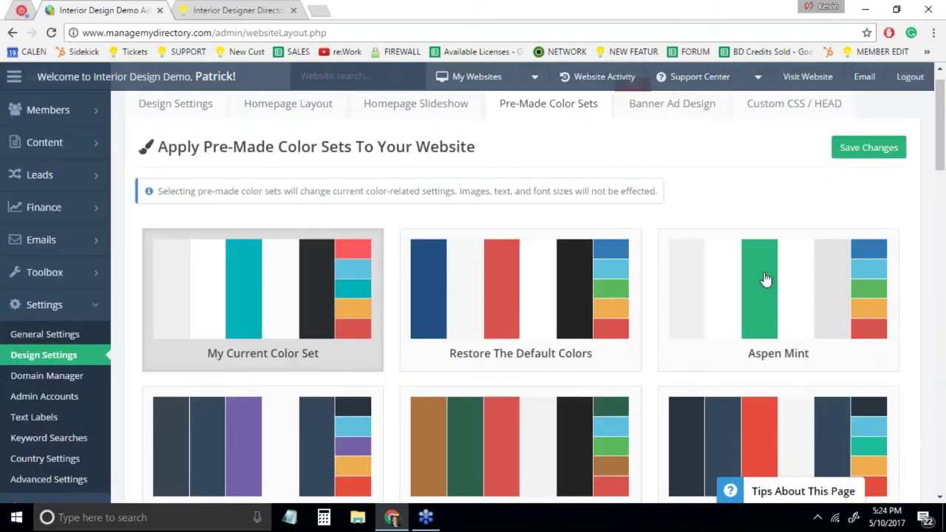
pyautogui.click(222, 11)
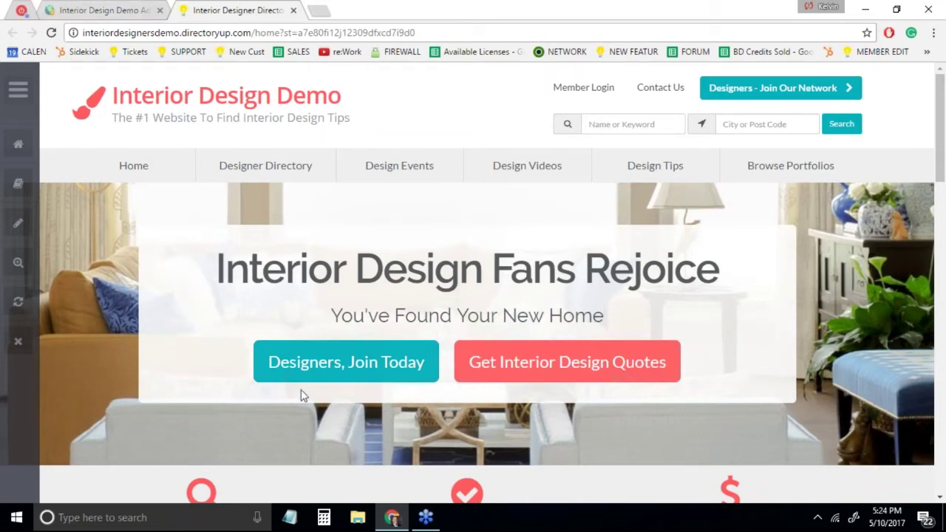
pyautogui.click(108, 12)
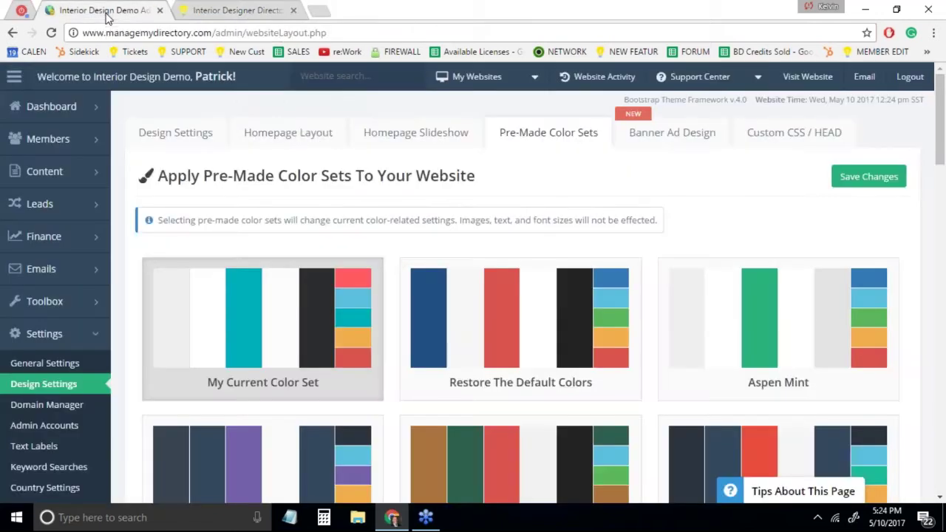
# Expand Homepage Layout's search settings and keep Search Type as Hero Message with Link
pyautogui.click(266, 133)
pyautogui.click(310, 251)
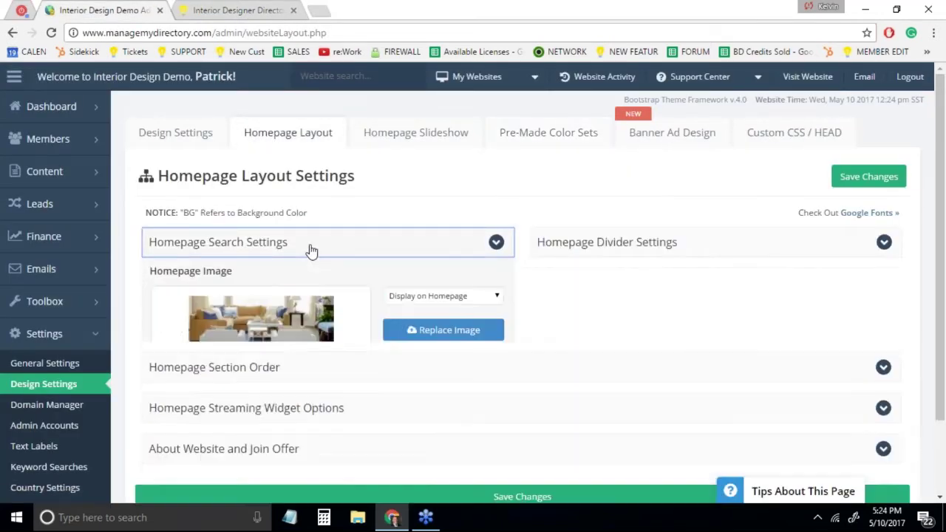
pyautogui.scroll(-2, 621, 393)
pyautogui.click(447, 298)
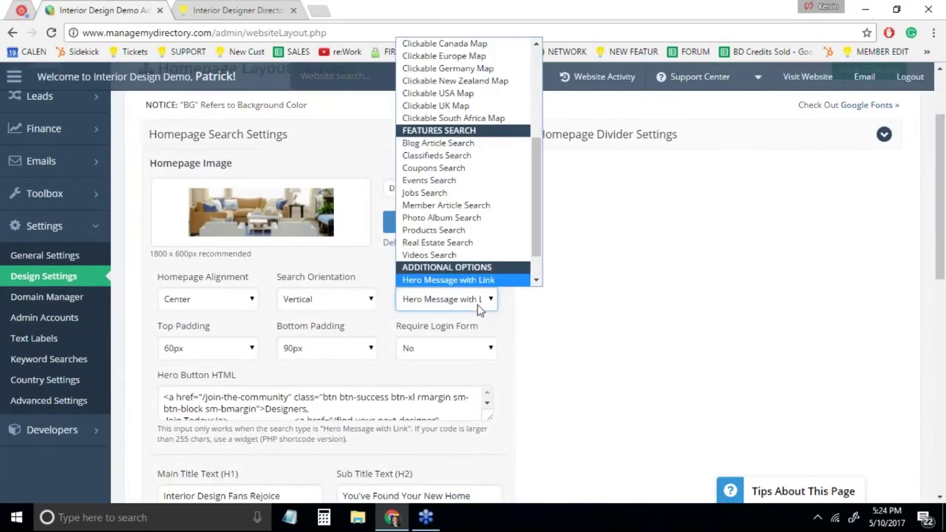
pyautogui.moveTo(534, 220)
pyautogui.mouseDown()
pyautogui.moveTo(522, 109)
pyautogui.moveTo(538, 207)
pyautogui.mouseUp()
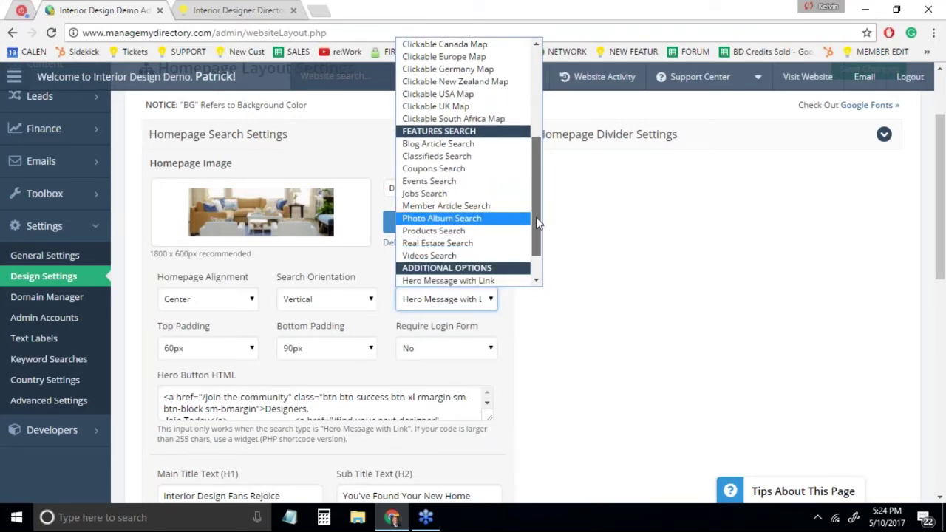
pyautogui.scroll(-1, 538, 223)
pyautogui.click(494, 248)
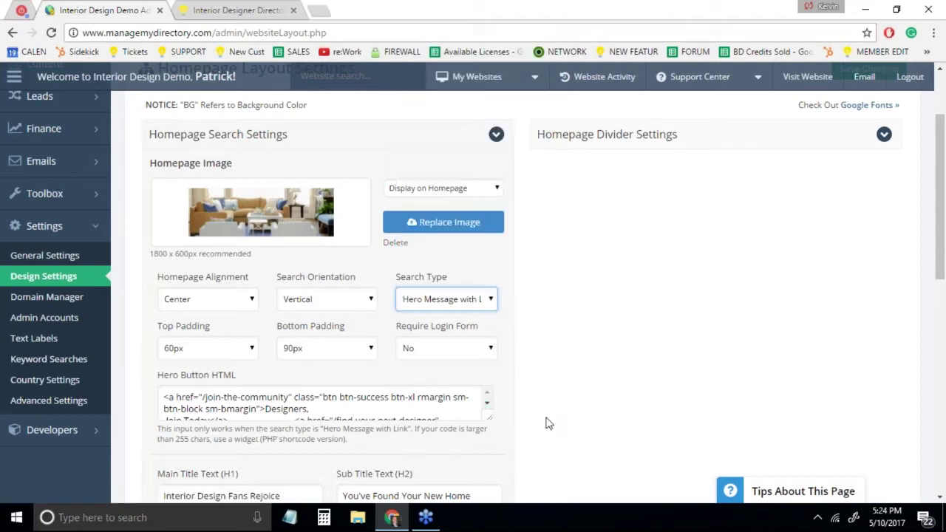
# Enlarge the Hero Button HTML box and select all of its code
pyautogui.moveTo(490, 419); pyautogui.dragTo(515, 442)
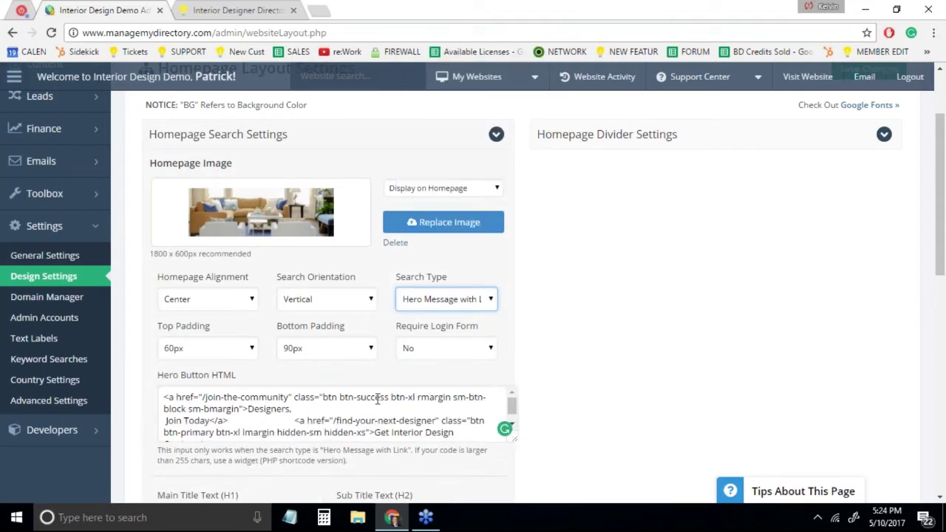
pyautogui.click(340, 421)
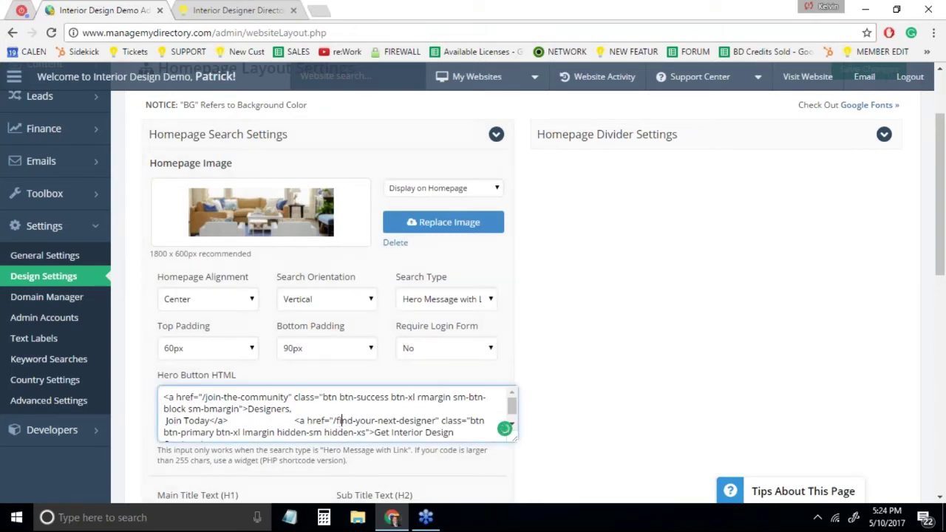
pyautogui.hotkey('ctrl', 'a')
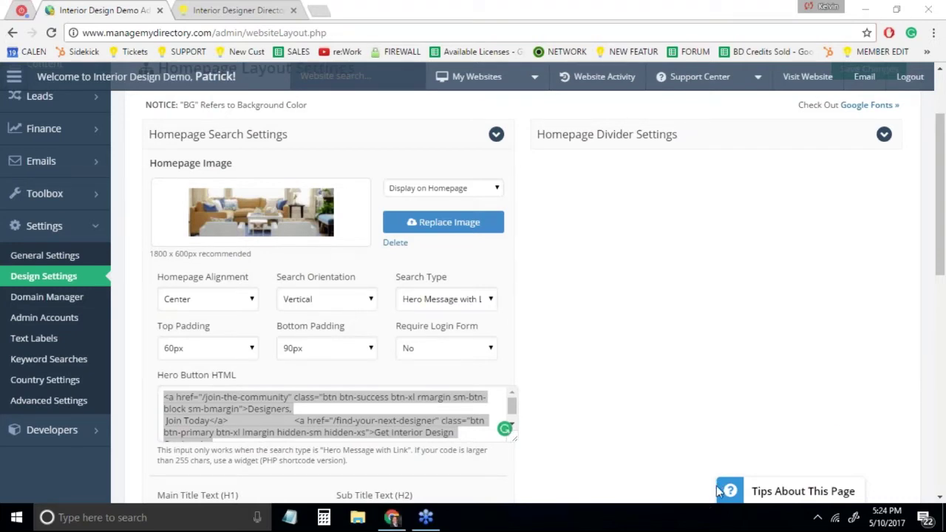
# Replace the site URL's path with getmatched to load the Connect With Interior Designers form
pyautogui.click(236, 9)
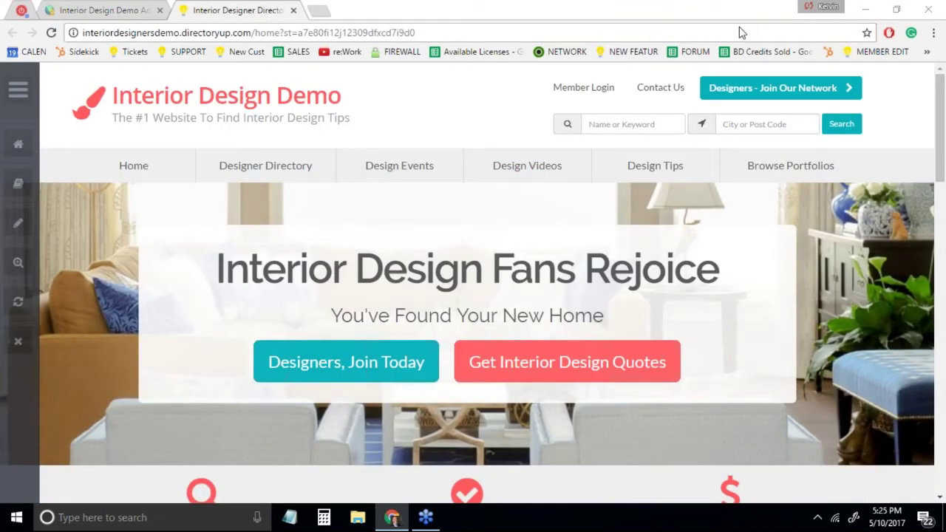
pyautogui.moveTo(415, 33); pyautogui.dragTo(256, 33)
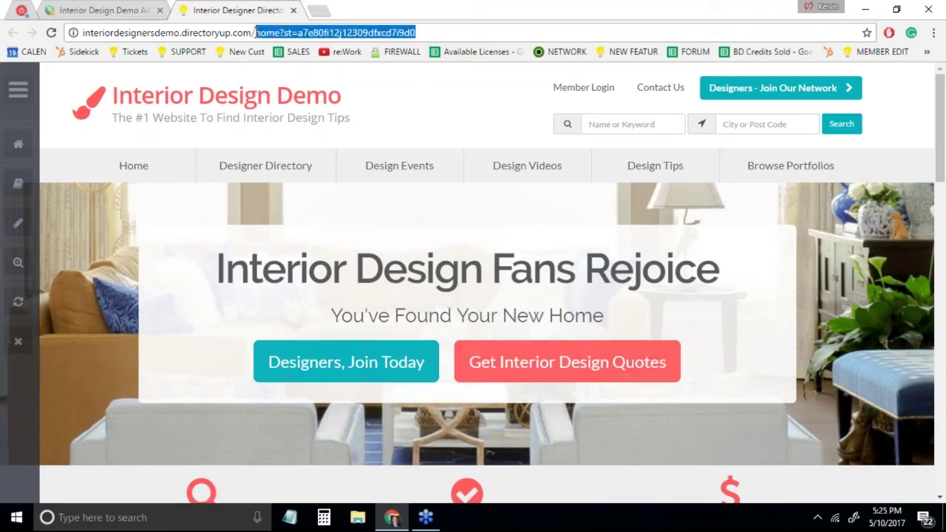
pyautogui.write('getmatched')
pyautogui.press('Return')
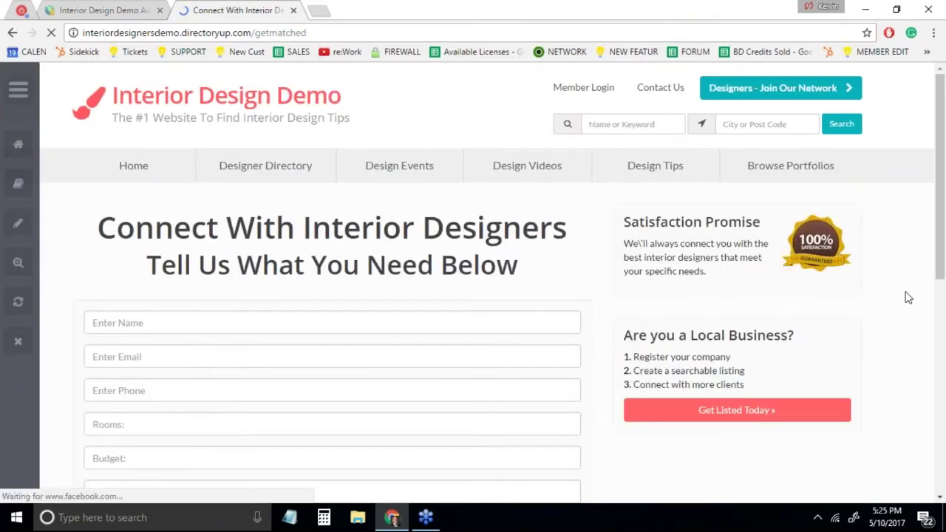
pyautogui.scroll(-2, 915, 301)
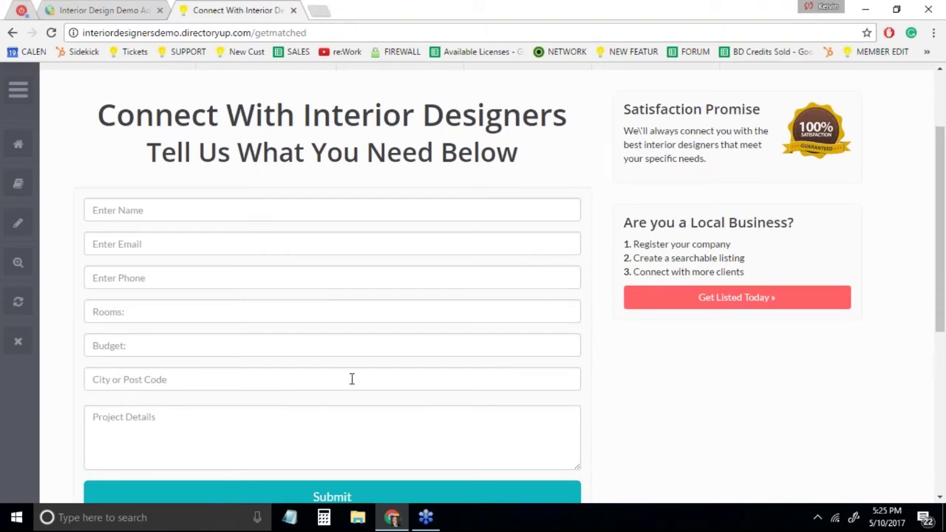
# Focus the form's Budget field, then return to the admin console tab
pyautogui.click(149, 349)
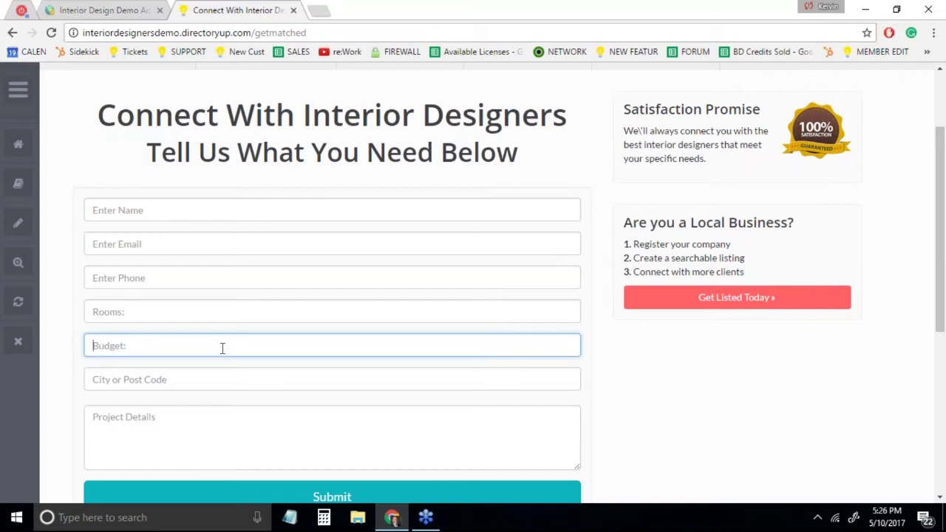
pyautogui.click(117, 11)
# Open Toolbox > Form Manager and edit the Bootstrap Theme - Get Matched form
pyautogui.moveTo(66, 197)
pyautogui.click(153, 252)
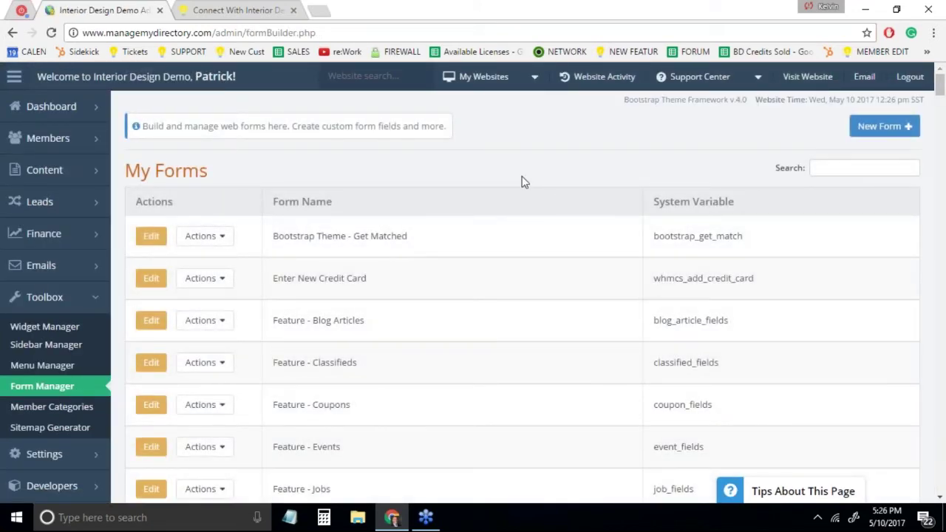
pyautogui.moveTo(416, 237); pyautogui.dragTo(274, 235)
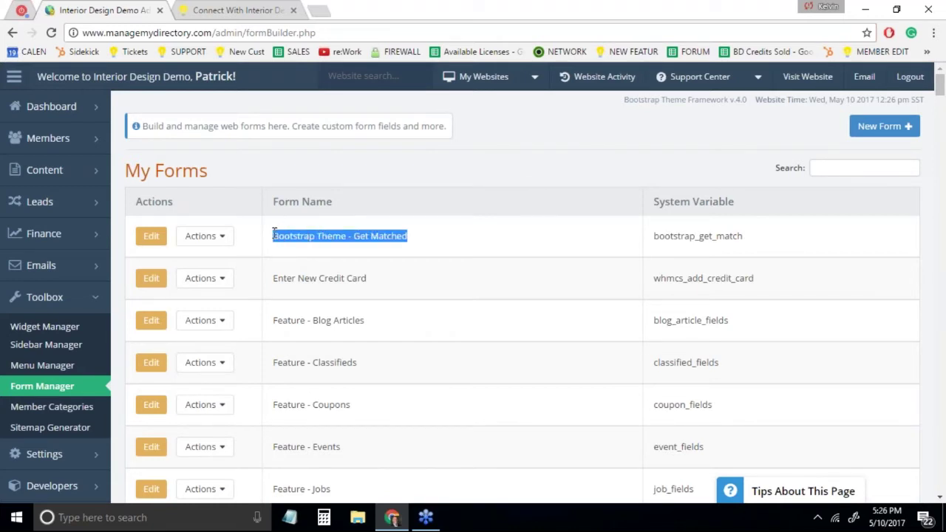
pyautogui.click(447, 252)
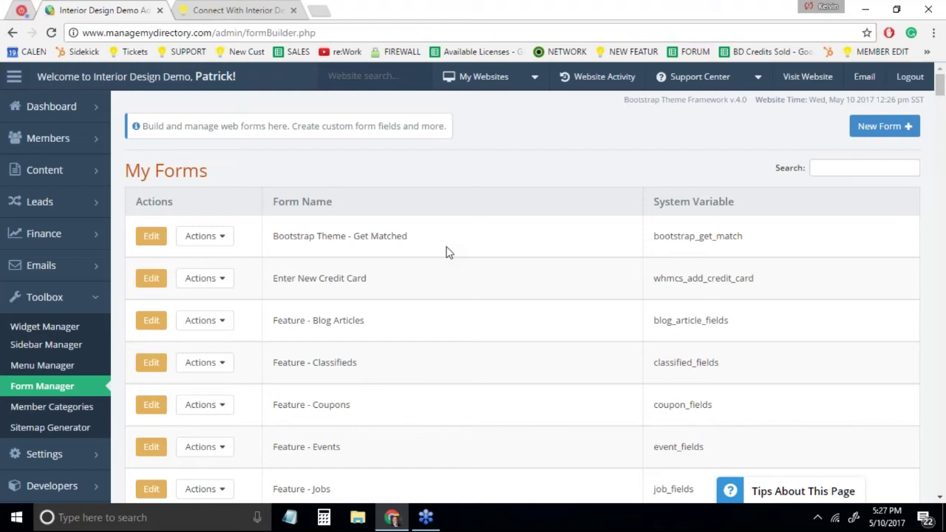
pyautogui.click(148, 238)
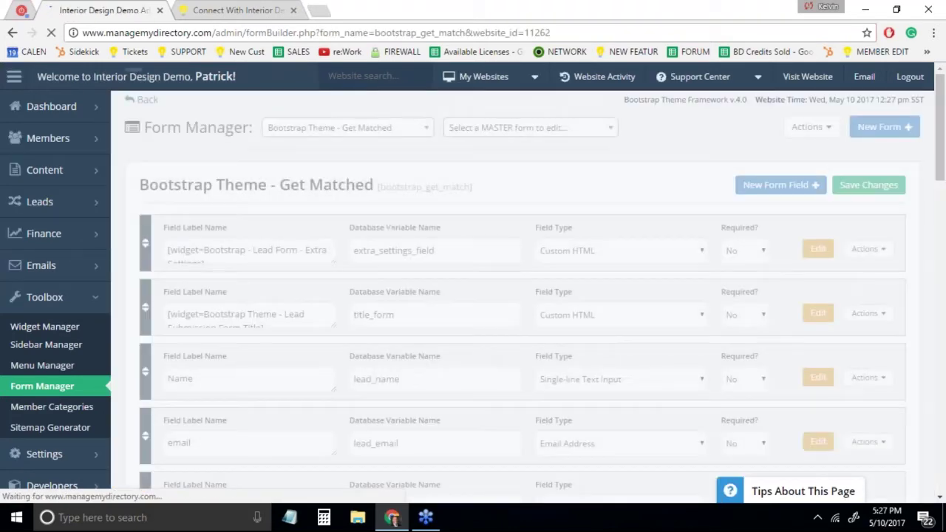
# Add a new field labelled Square Footage with variable name square_footage
pyautogui.click(777, 186)
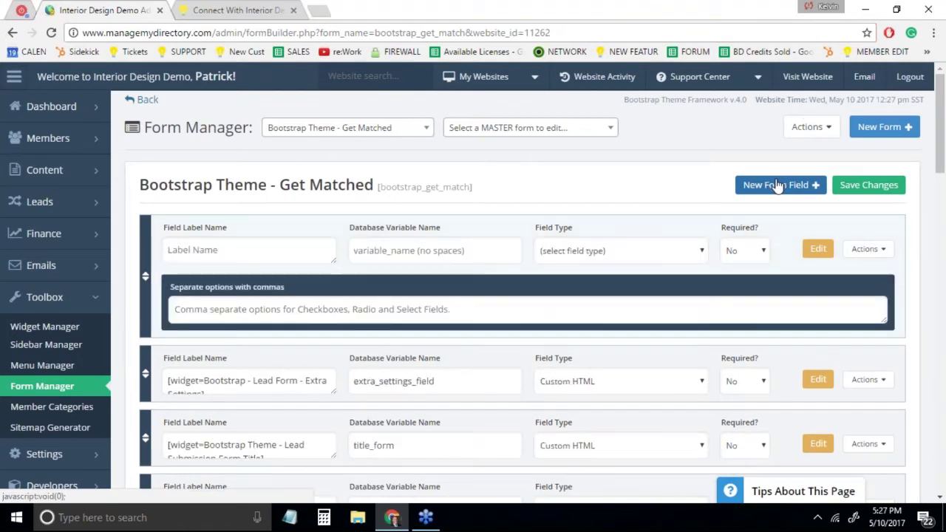
pyautogui.click(199, 248)
pyautogui.write('Sold by')
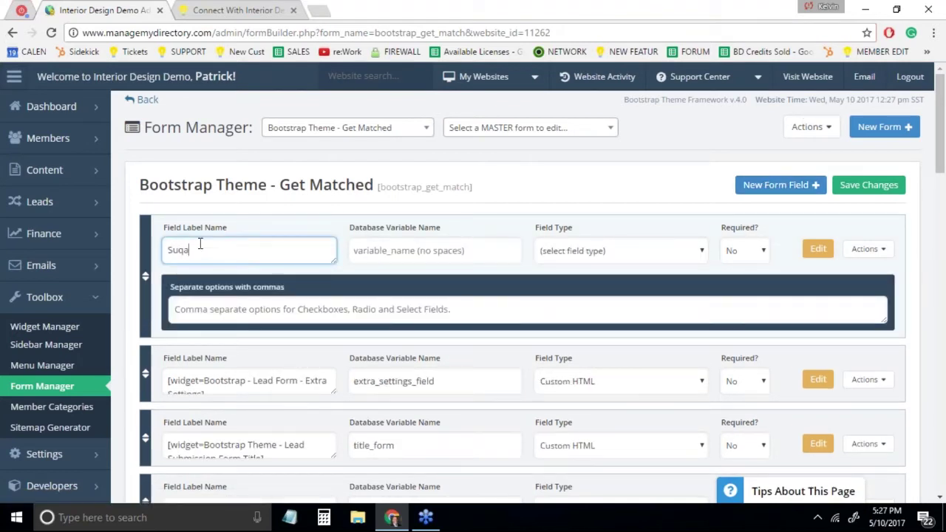
pyautogui.press('BackSpace')
pyautogui.press('BackSpace')
pyautogui.press('BackSpace')
pyautogui.press('BackSpace')
pyautogui.press('BackSpace')
pyautogui.press('BackSpace')
pyautogui.write('quare Footage')
pyautogui.click(412, 251)
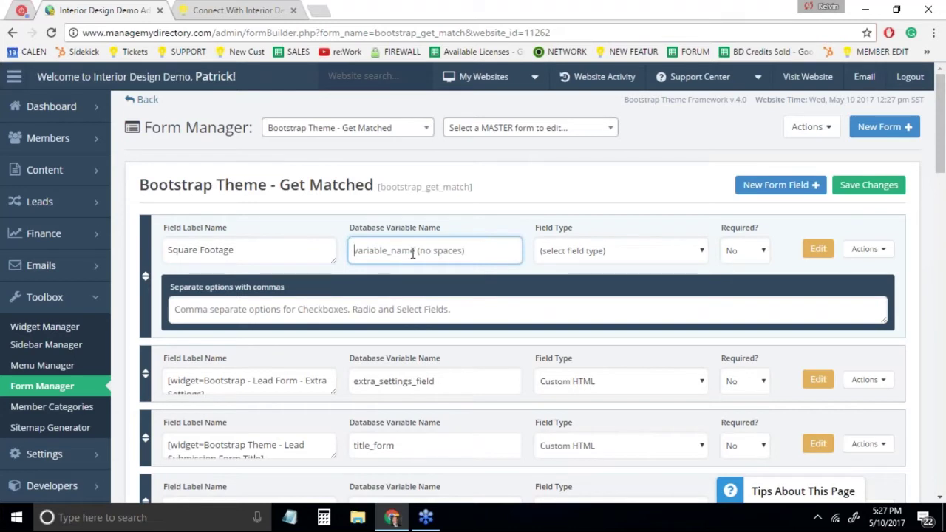
pyautogui.click(412, 253)
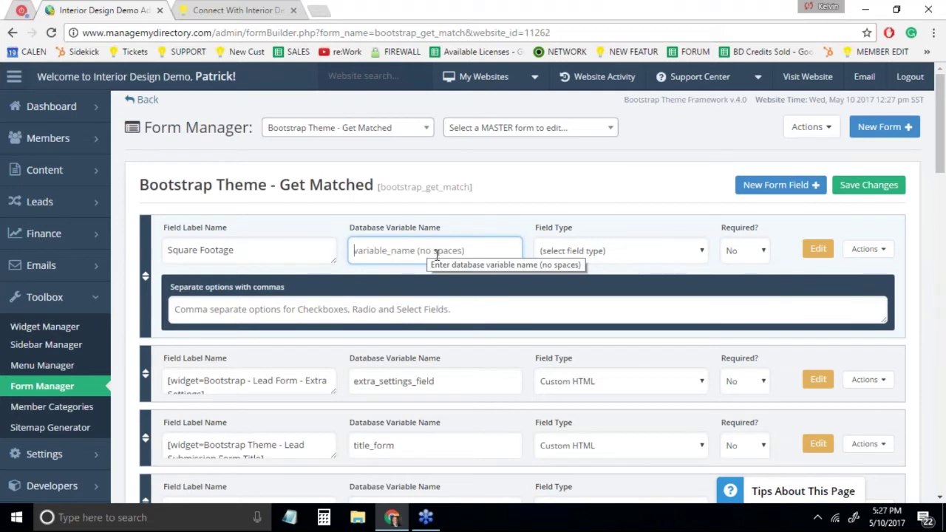
pyautogui.write('s')
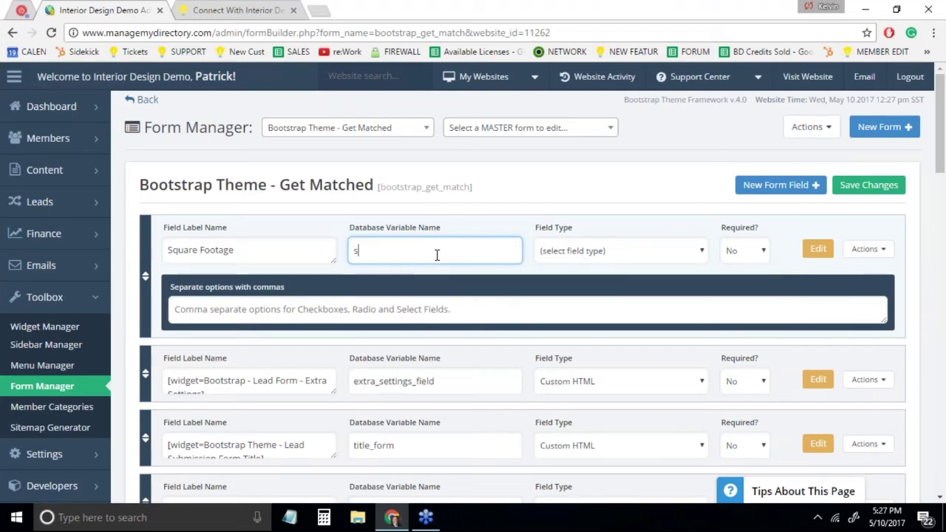
pyautogui.write('quare_footage')
# Make Square Footage a not-required Text Input - Single-line field, previewing the public form
pyautogui.click(571, 251)
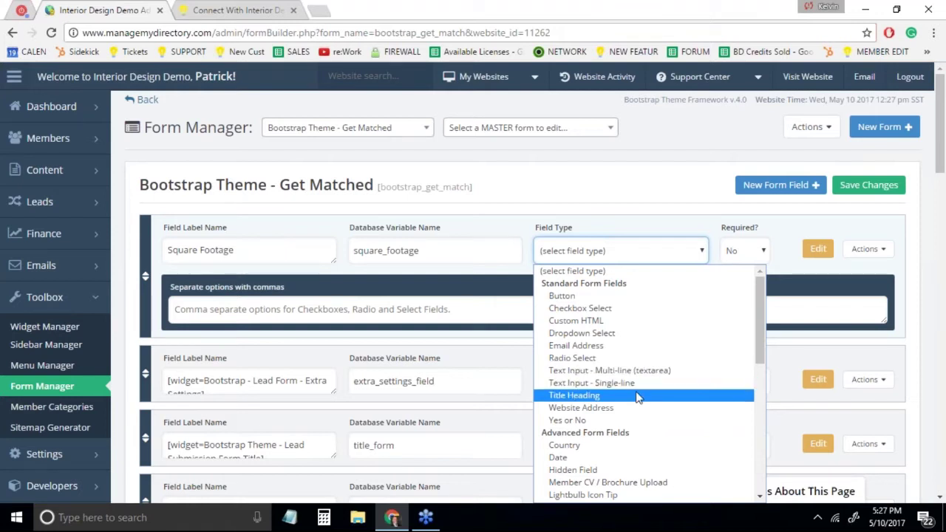
pyautogui.click(641, 389)
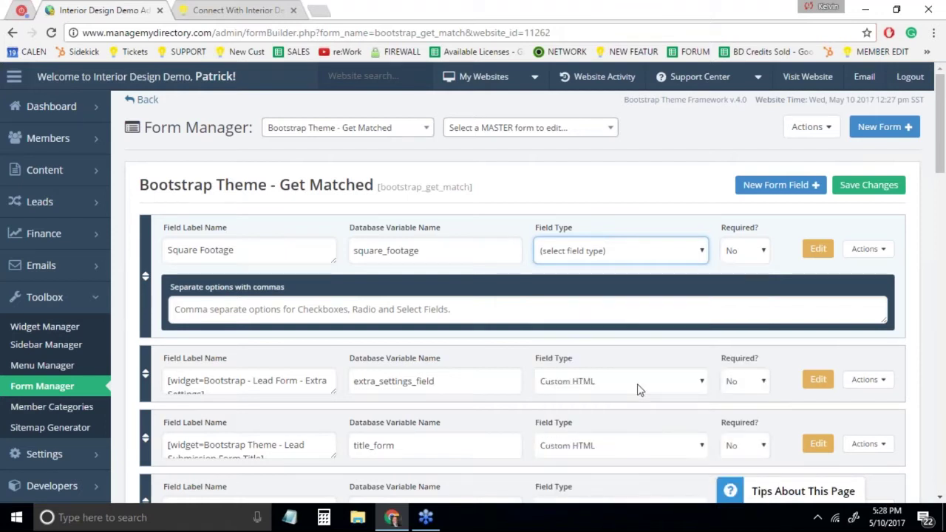
pyautogui.scroll(-1, 663, 173)
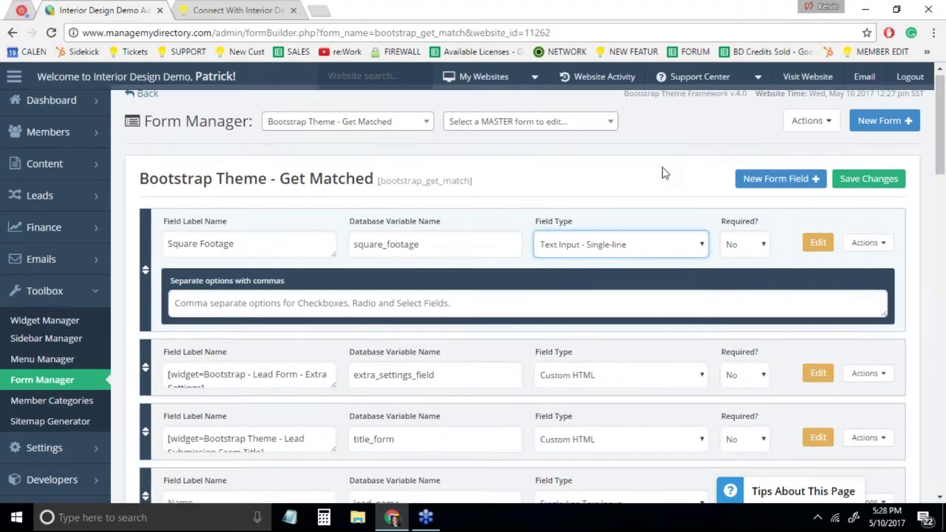
pyautogui.click(758, 195)
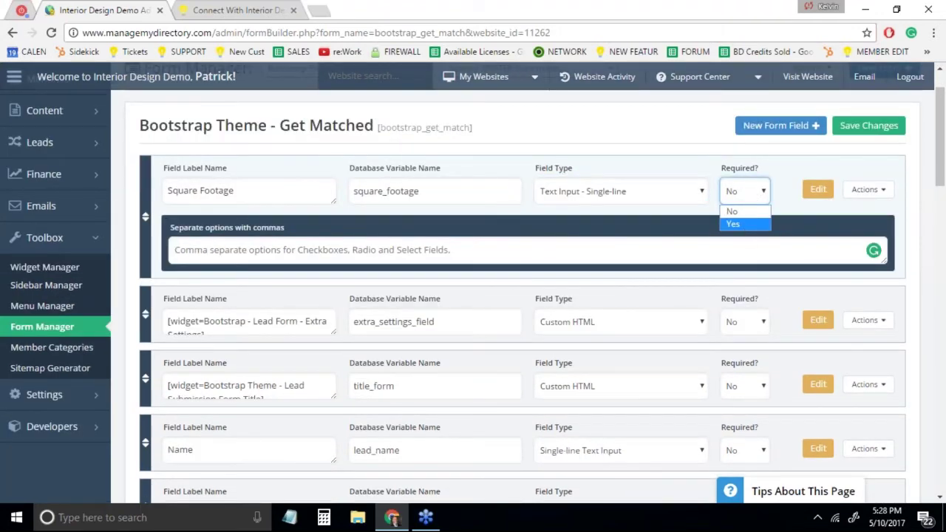
pyautogui.click(818, 190)
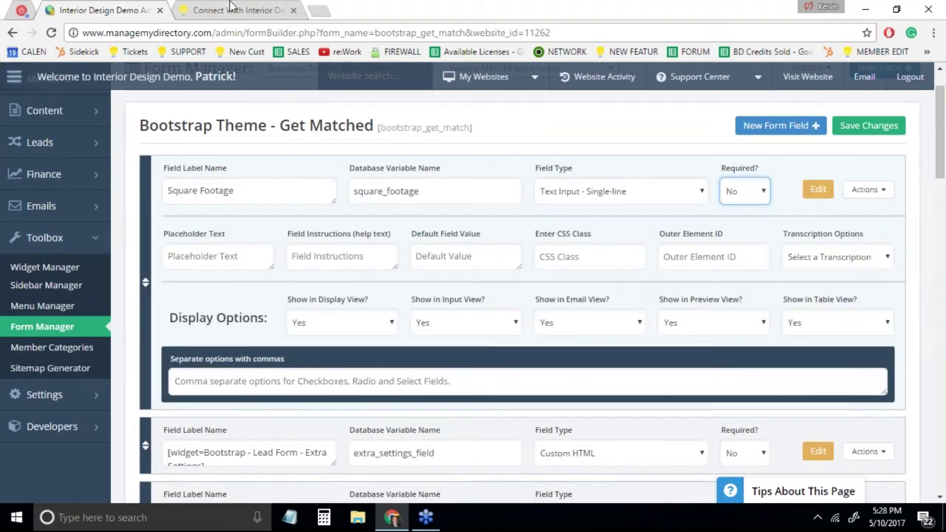
pyautogui.click(229, 11)
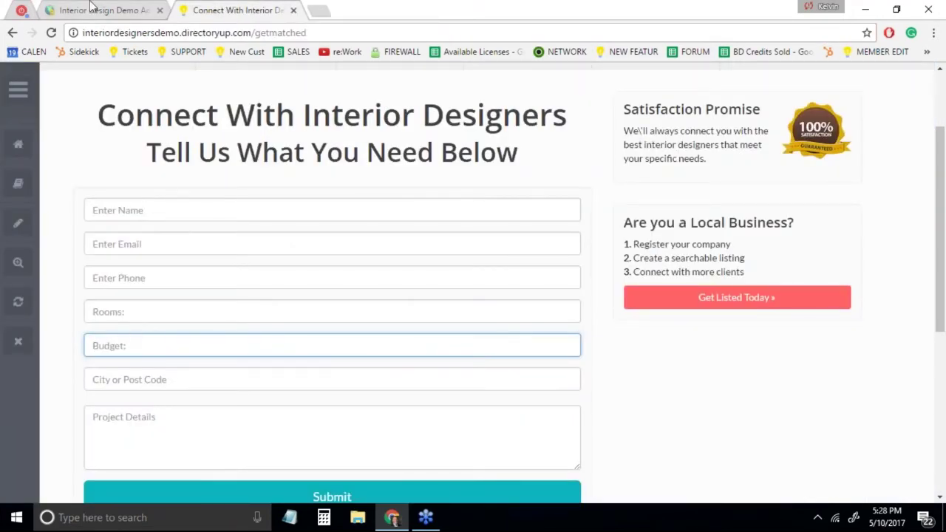
pyautogui.click(92, 8)
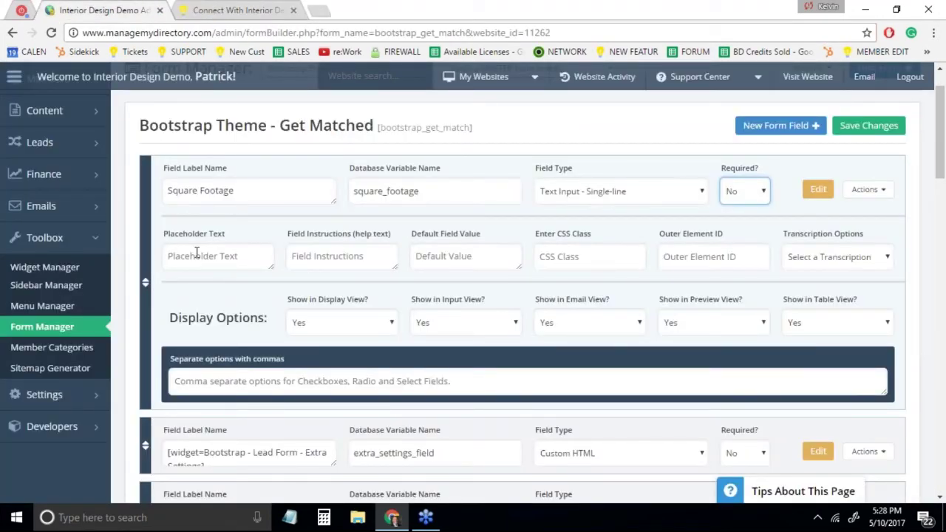
# Copy Square Footage into the placeholder, move the field below Budget, and save
pyautogui.moveTo(258, 185); pyautogui.dragTo(155, 190)
pyautogui.hotkey('ctrl', 'c')
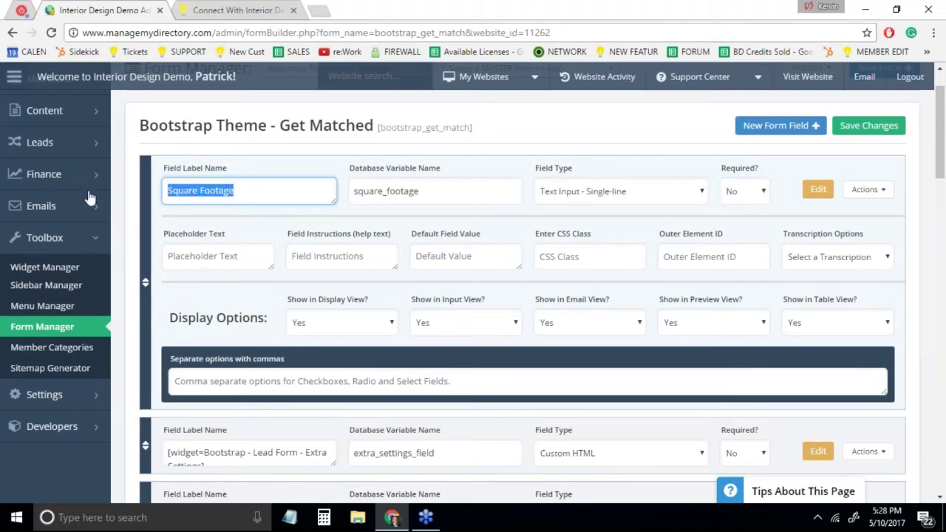
pyautogui.click(191, 263)
pyautogui.hotkey('ctrl', 'v')
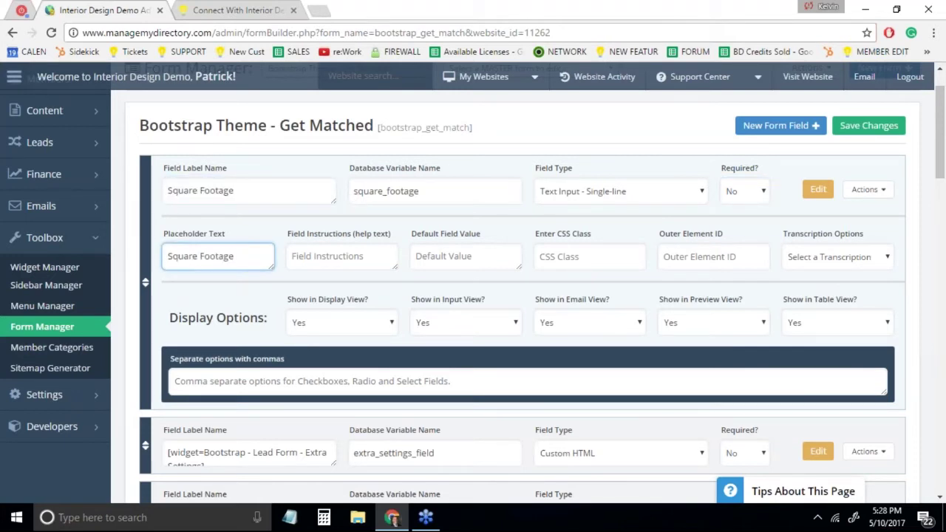
pyautogui.click(223, 10)
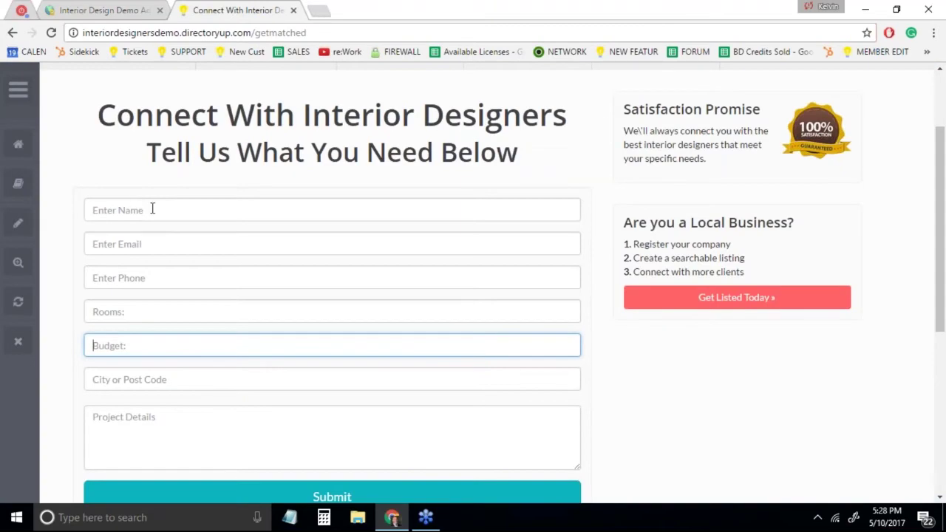
pyautogui.click(96, 10)
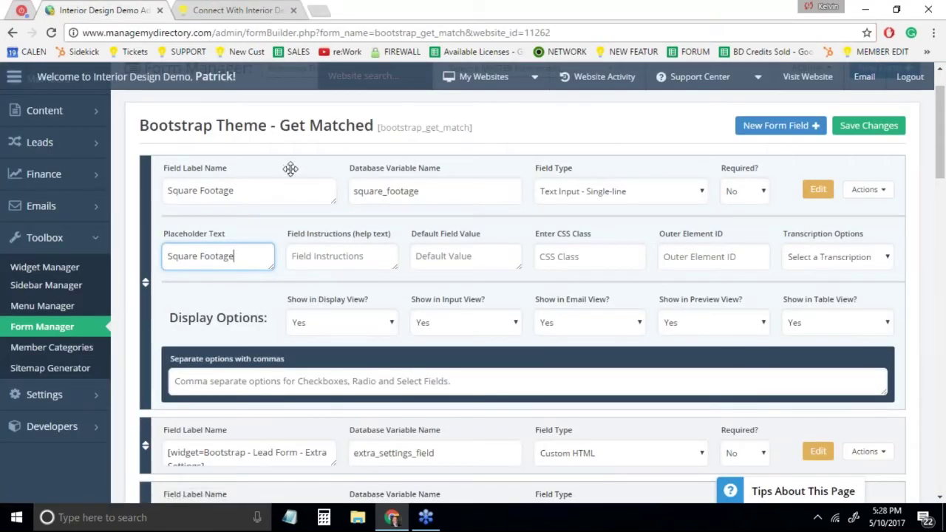
pyautogui.moveTo(290, 169)
pyautogui.mouseDown()
pyautogui.moveTo(306, 446)
pyautogui.moveTo(299, 482)
pyautogui.moveTo(290, 190)
pyautogui.moveTo(296, 177)
pyautogui.moveTo(327, 185)
pyautogui.moveTo(283, 155)
pyautogui.moveTo(292, 156)
pyautogui.mouseUp()
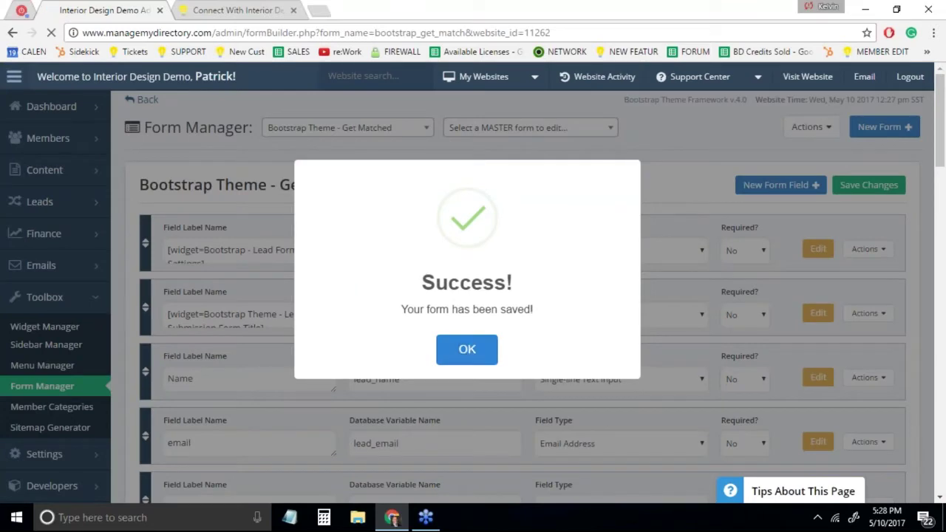
pyautogui.click(467, 349)
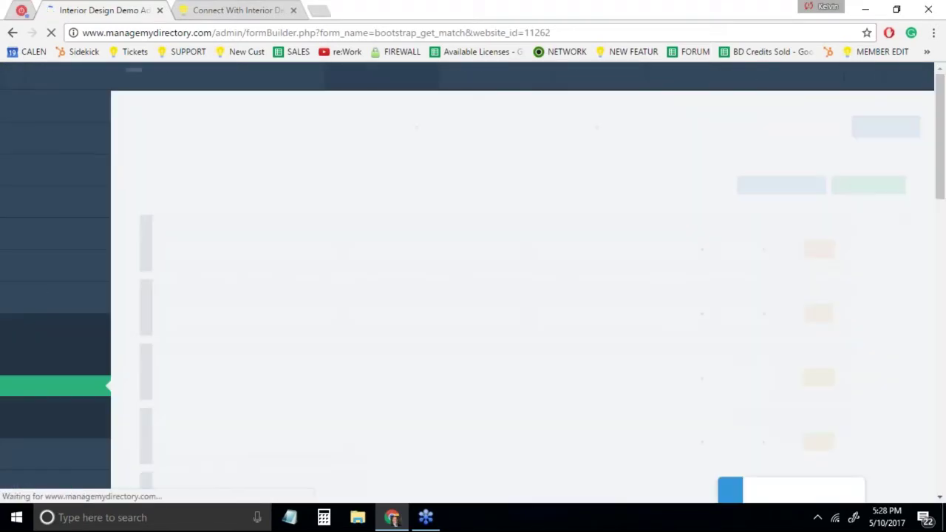
# Reload the public Get Matched page and enter the test lead's name, e-mail and phone number
pyautogui.click(236, 10)
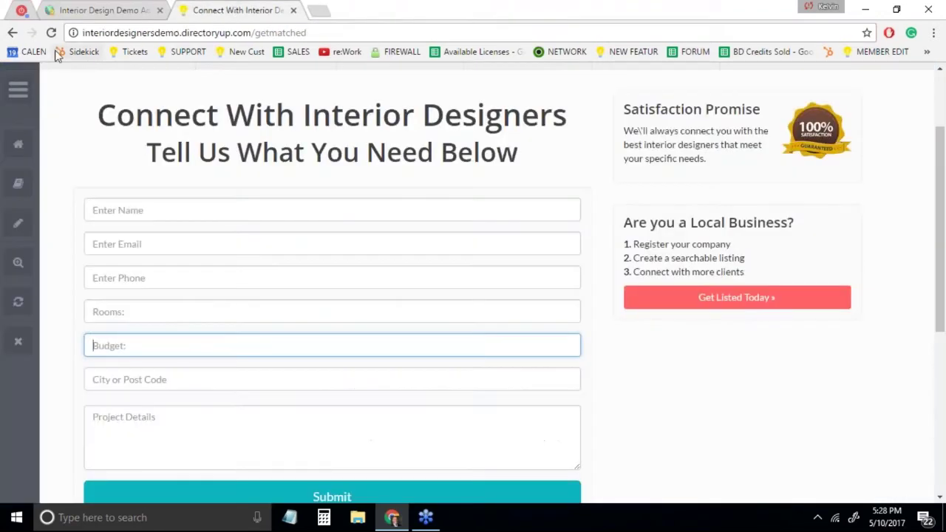
pyautogui.click(51, 32)
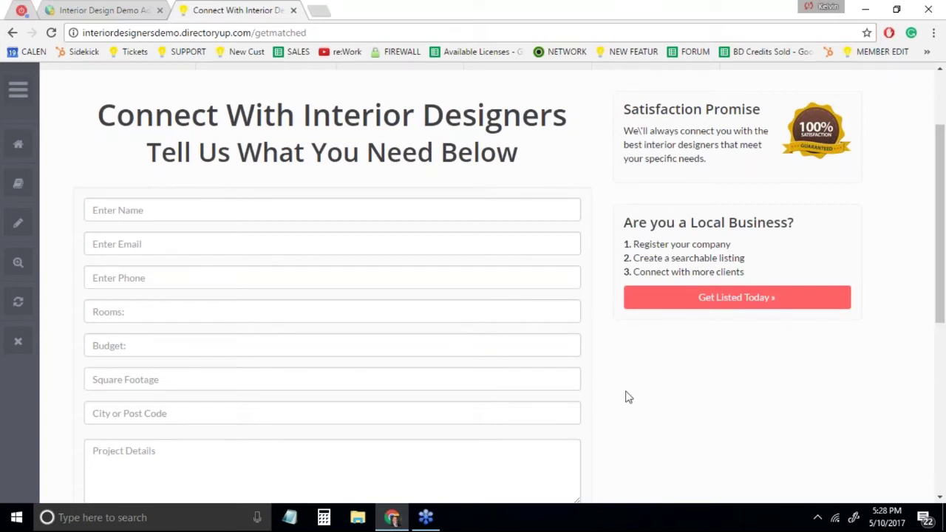
pyautogui.scroll(-1, 626, 395)
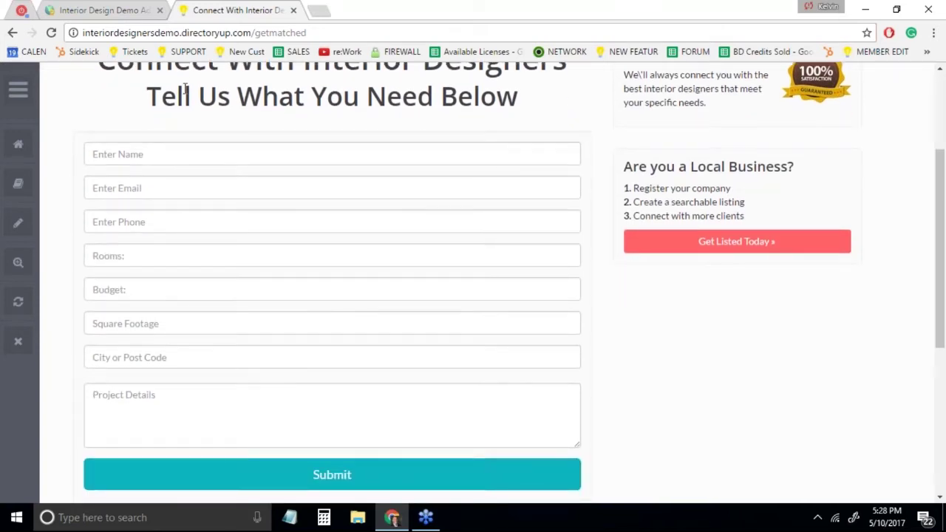
pyautogui.click(172, 164)
pyautogui.press('Tab')
pyautogui.press('Tab')
# Enter 15 rooms, budget 2552, Square Footage 1500, and pick the first suggested postal location
pyautogui.press('Tab')
pyautogui.write('15')
pyautogui.press('Tab')
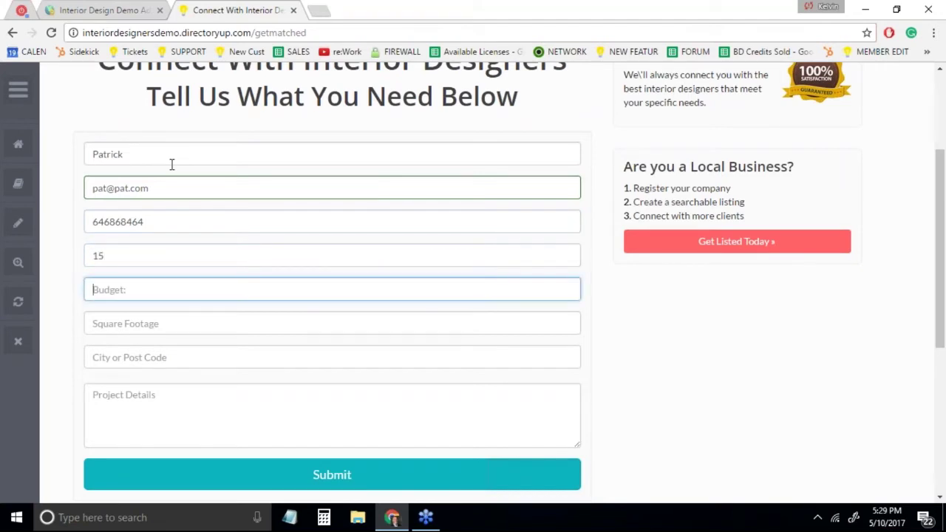
pyautogui.write('2552')
pyautogui.press('Tab')
pyautogui.write('1500')
pyautogui.press('Tab')
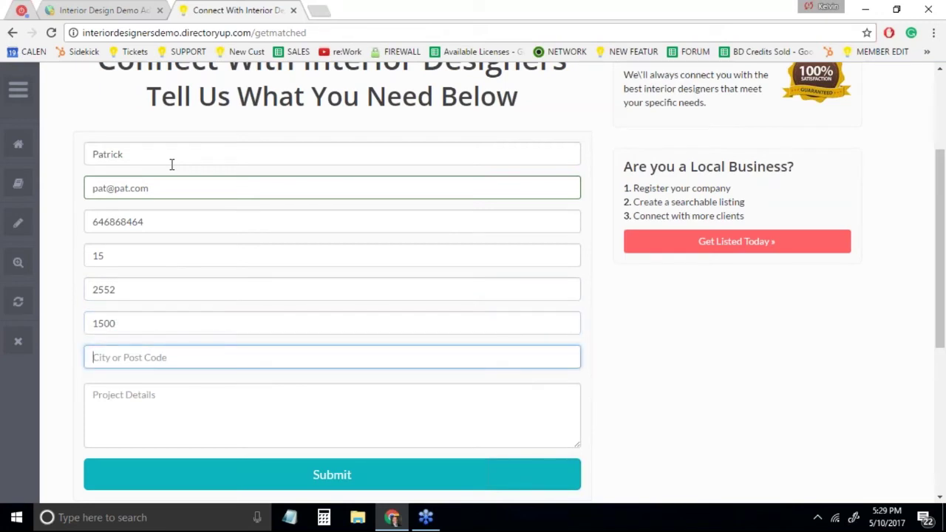
pyautogui.write('p7')
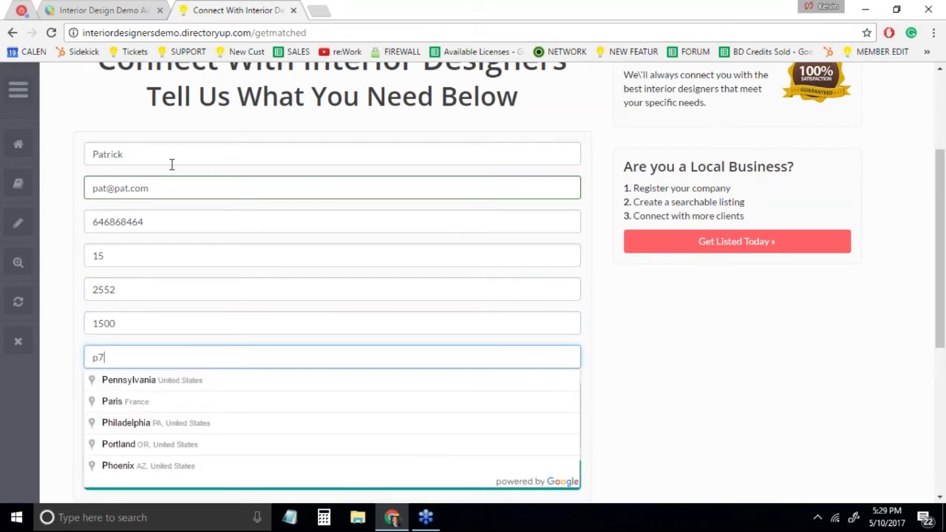
pyautogui.write('j 1')
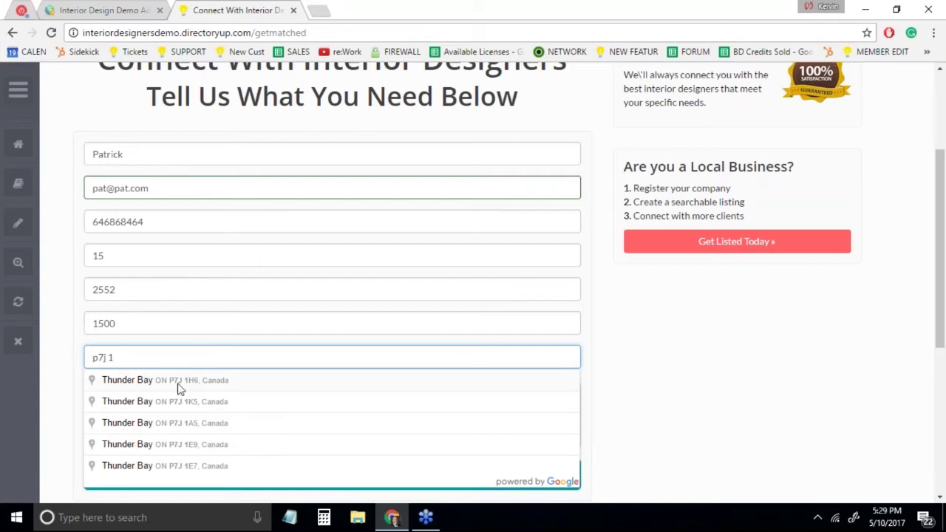
pyautogui.click(179, 382)
# Add project details 'I want to paint my living room.' and submit the lead
pyautogui.click(182, 416)
pyautogui.write('I want to paint my living room.')
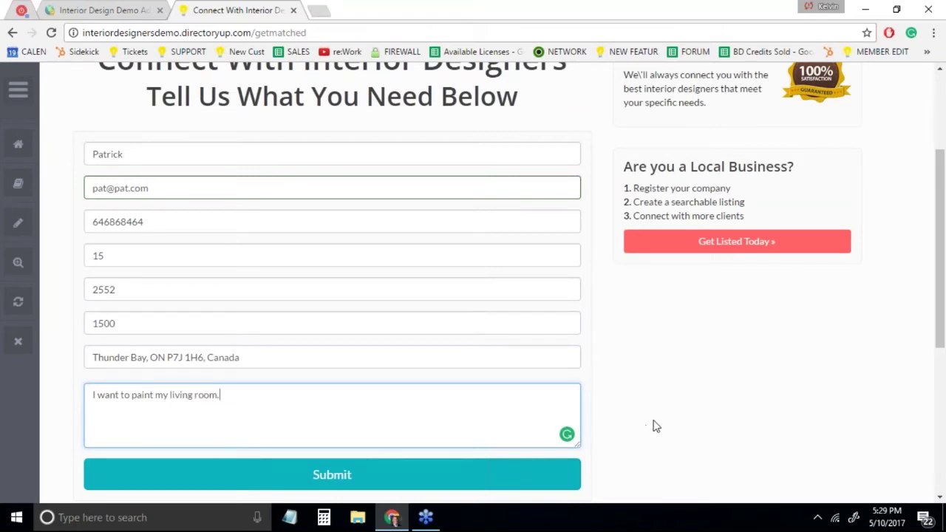
pyautogui.scroll(-1, 653, 427)
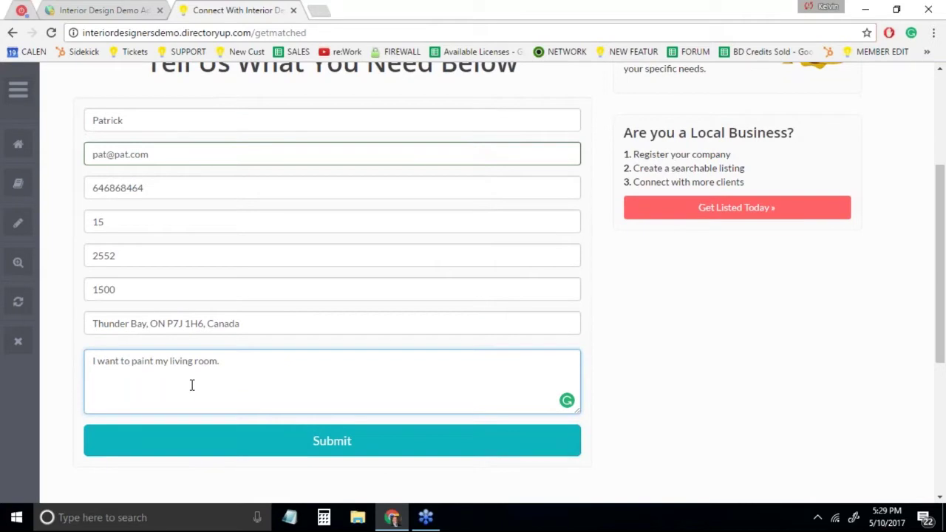
pyautogui.click(213, 448)
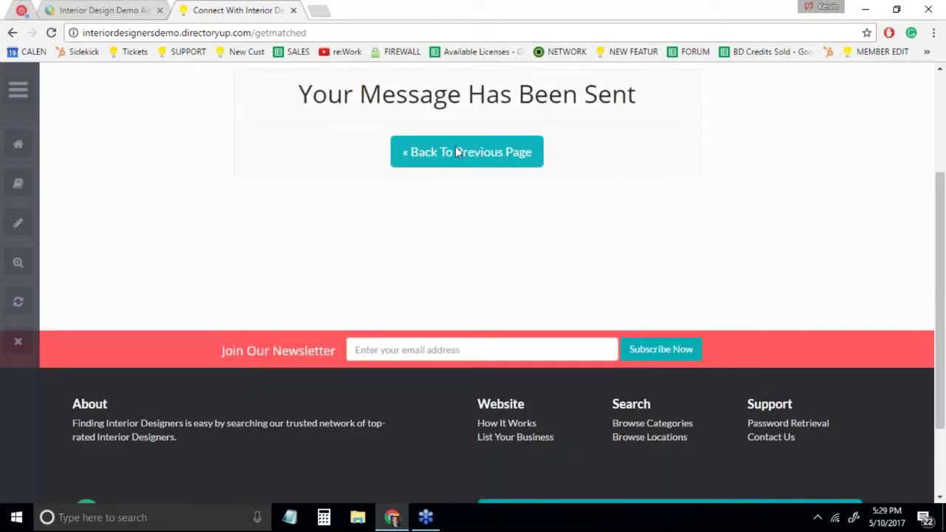
pyautogui.scroll(2, 455, 146)
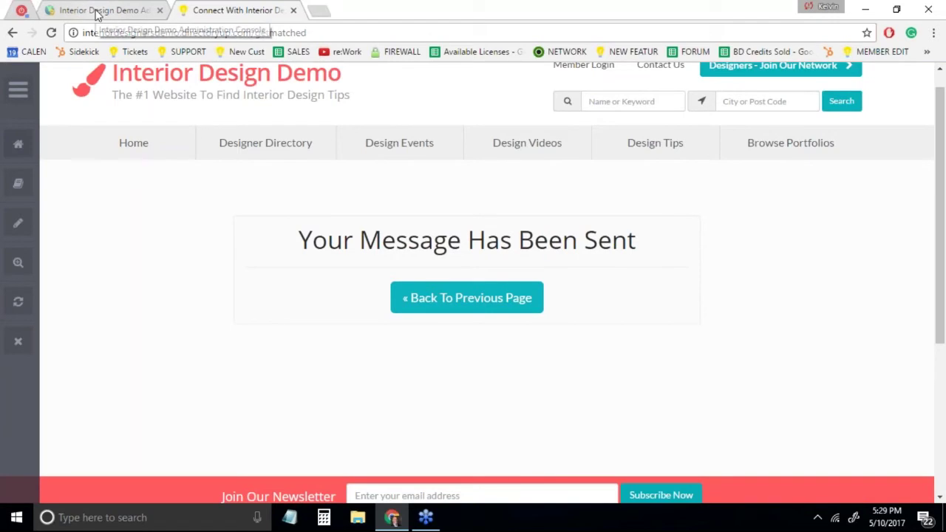
# Open Leads > Match Leads from the admin console in a new tab and switch to it
pyautogui.click(96, 12)
pyautogui.moveTo(61, 215)
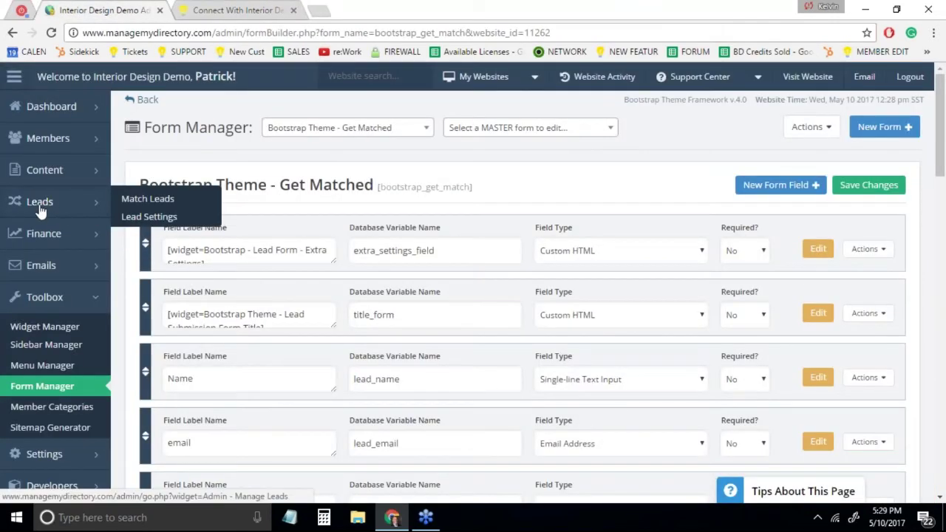
pyautogui.middleClick(157, 208)
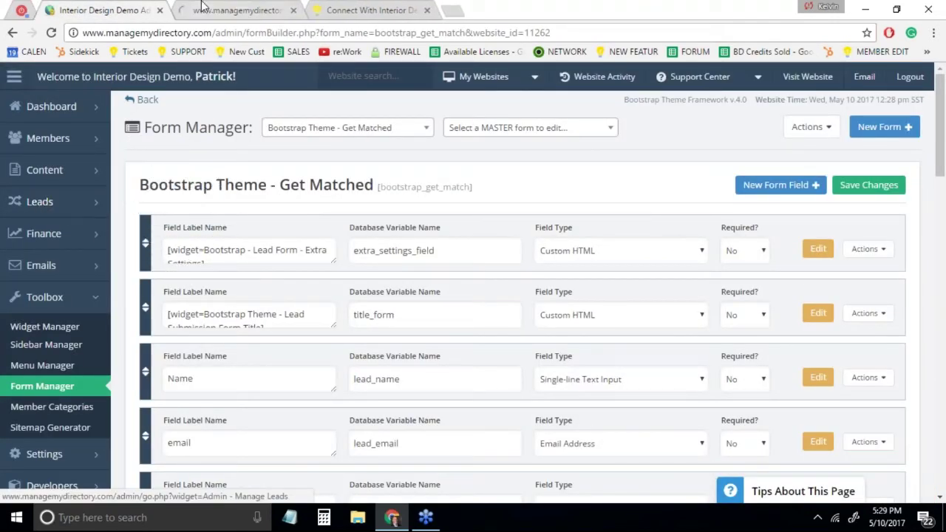
pyautogui.click(211, 19)
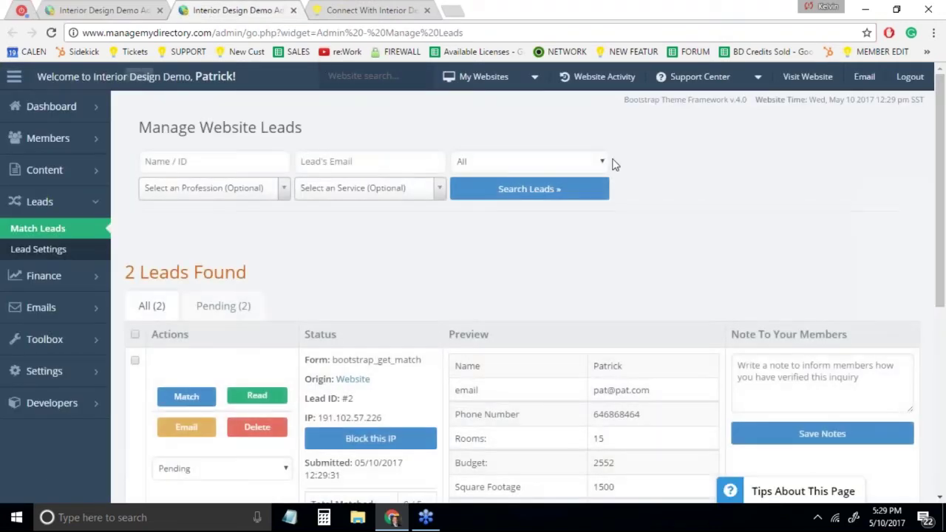
# Highlight lead #2's Square Footage value 1500 and its other submitted details
pyautogui.scroll(-3, 613, 165)
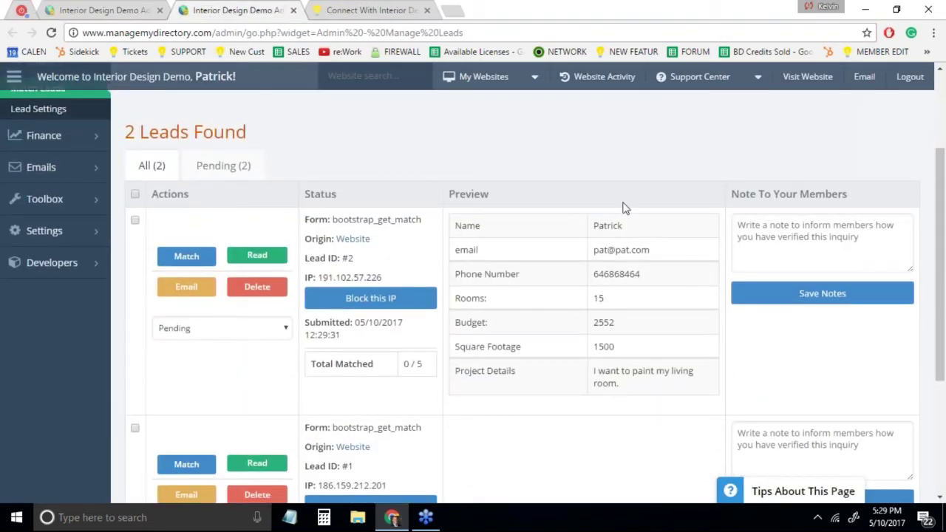
pyautogui.moveTo(629, 348); pyautogui.dragTo(450, 350)
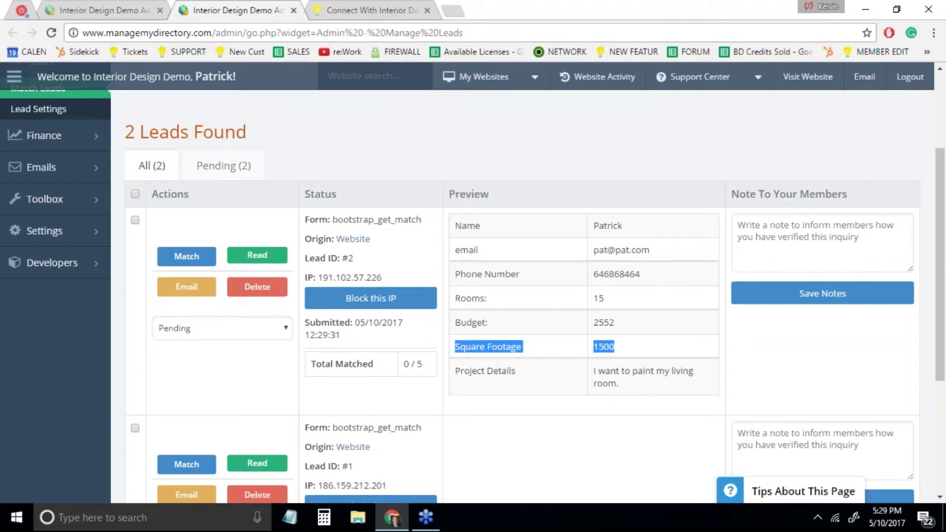
pyautogui.click(638, 356)
pyautogui.moveTo(640, 356); pyautogui.dragTo(436, 346)
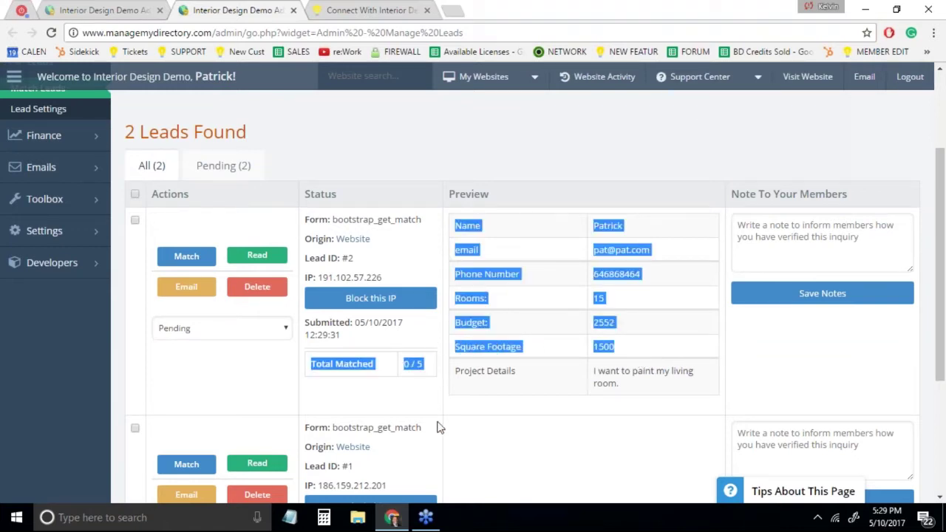
pyautogui.click(560, 352)
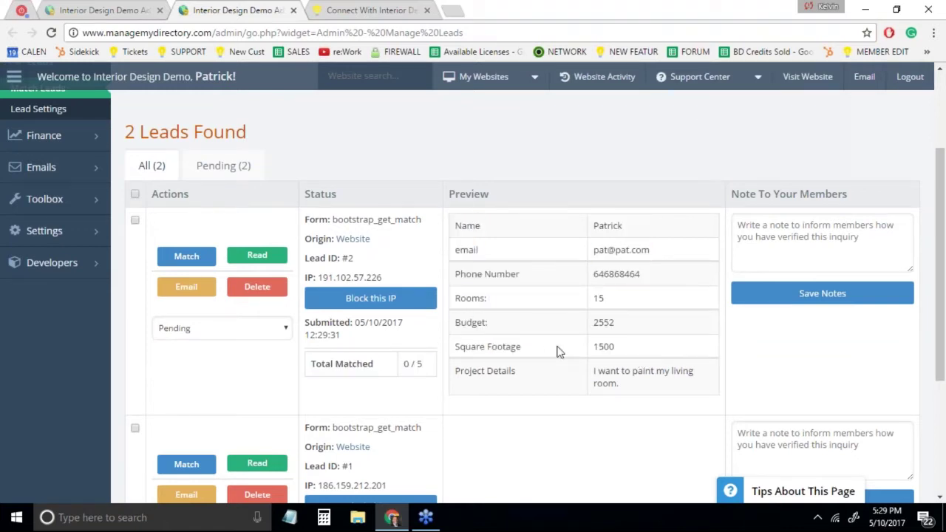
pyautogui.scroll(-3, 560, 352)
pyautogui.scroll(3, 559, 352)
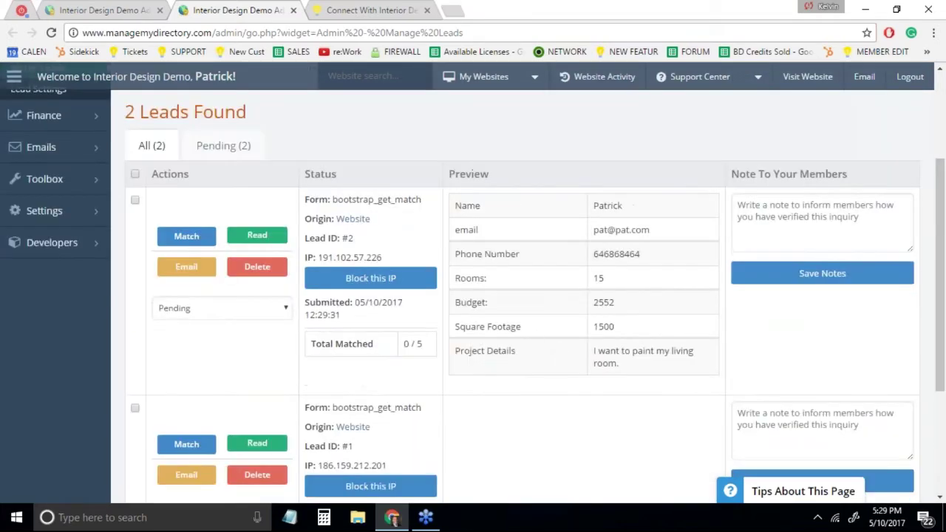
pyautogui.click(93, 10)
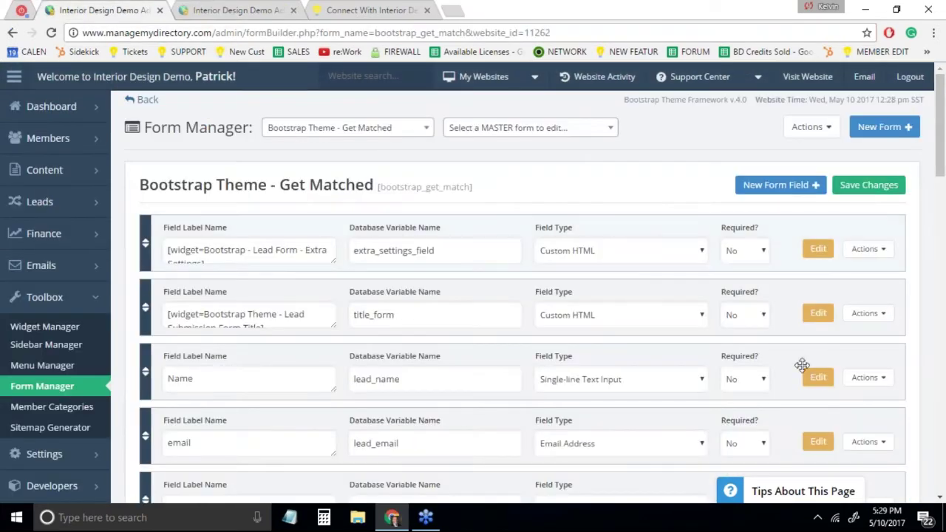
# Open the Square Footage field's settings and keep Show in Table View set to Yes
pyautogui.scroll(-5, 777, 421)
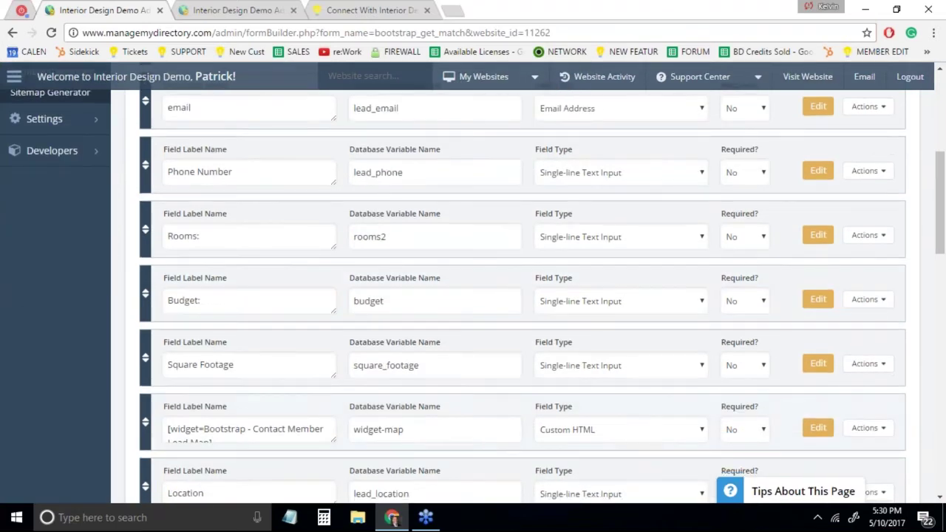
pyautogui.click(820, 363)
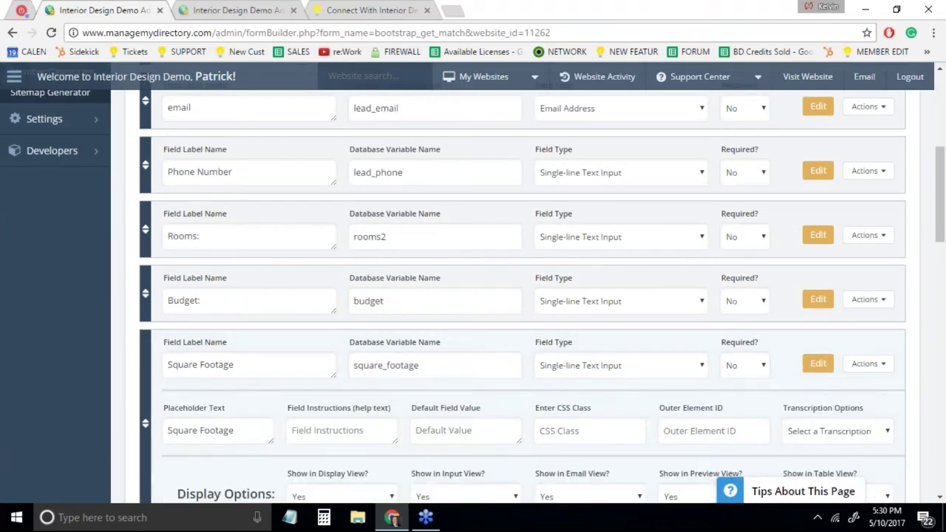
pyautogui.scroll(-2, 522, 296)
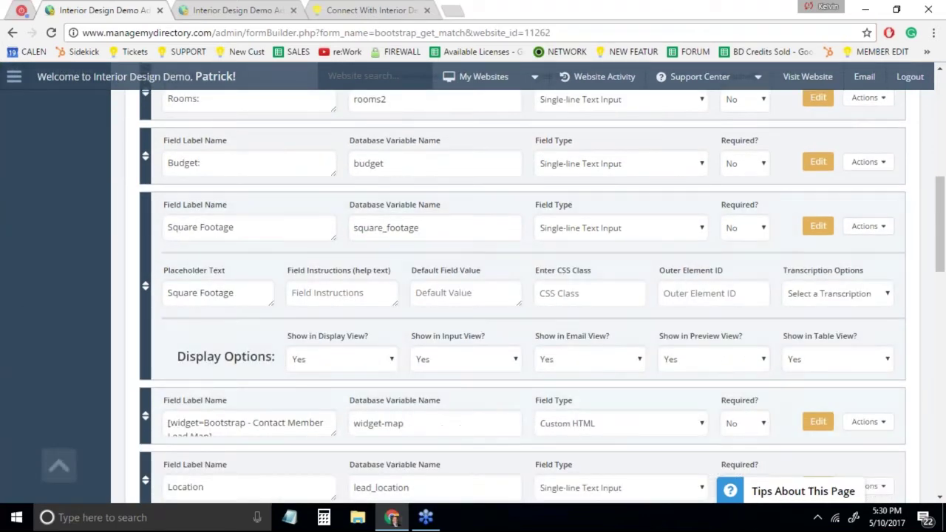
pyautogui.click(835, 362)
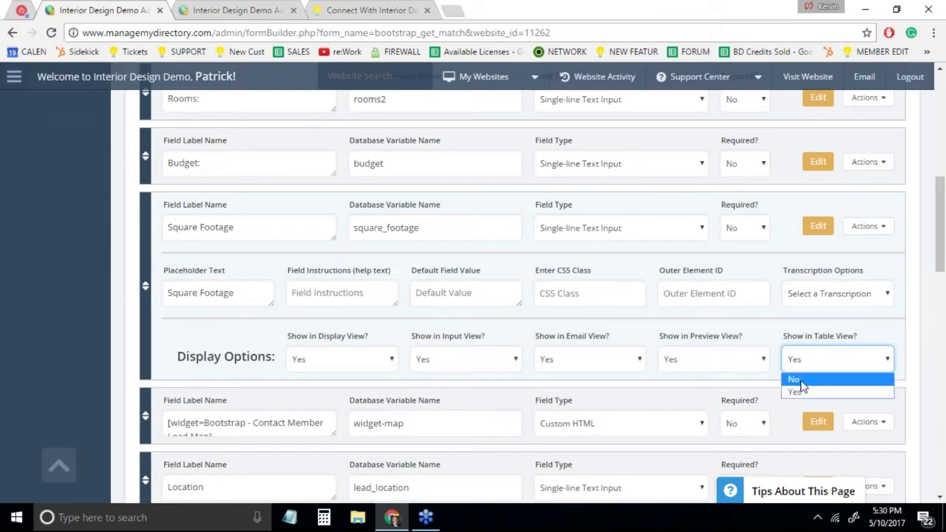
pyautogui.click(827, 363)
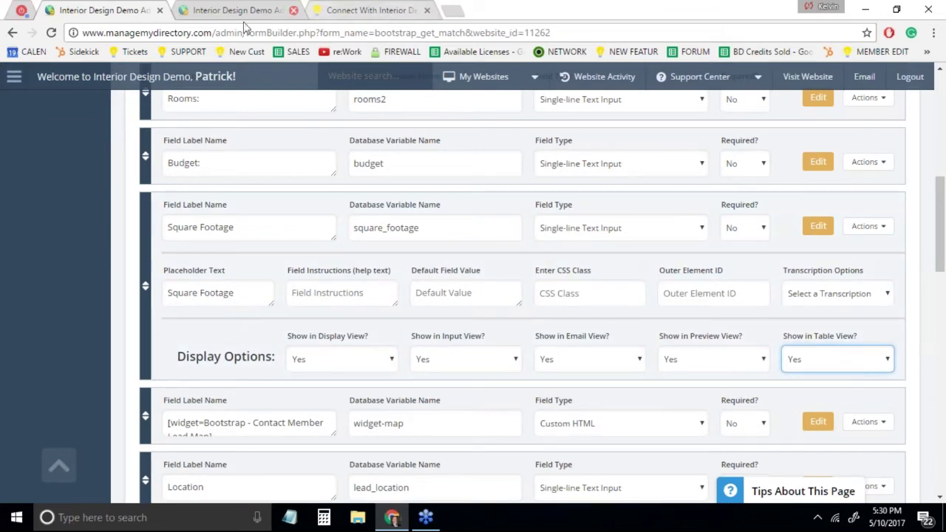
pyautogui.click(197, 8)
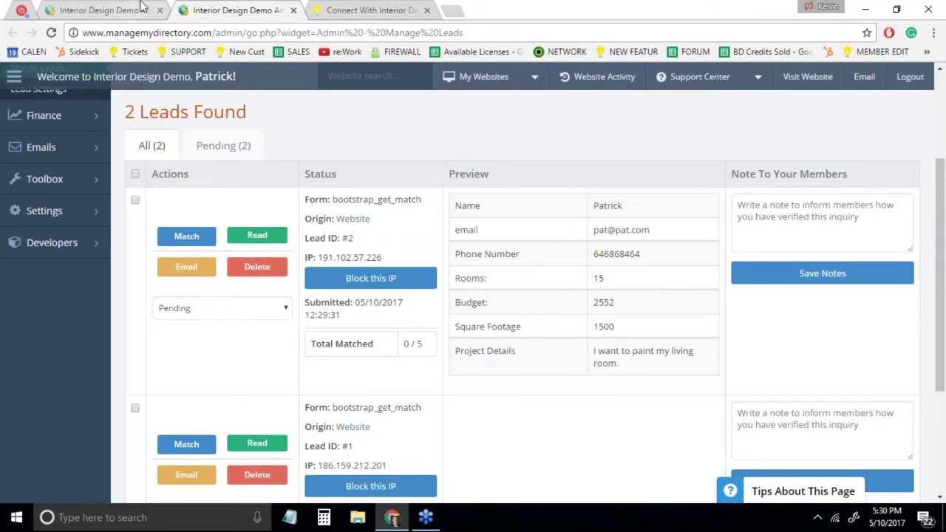
pyautogui.click(87, 11)
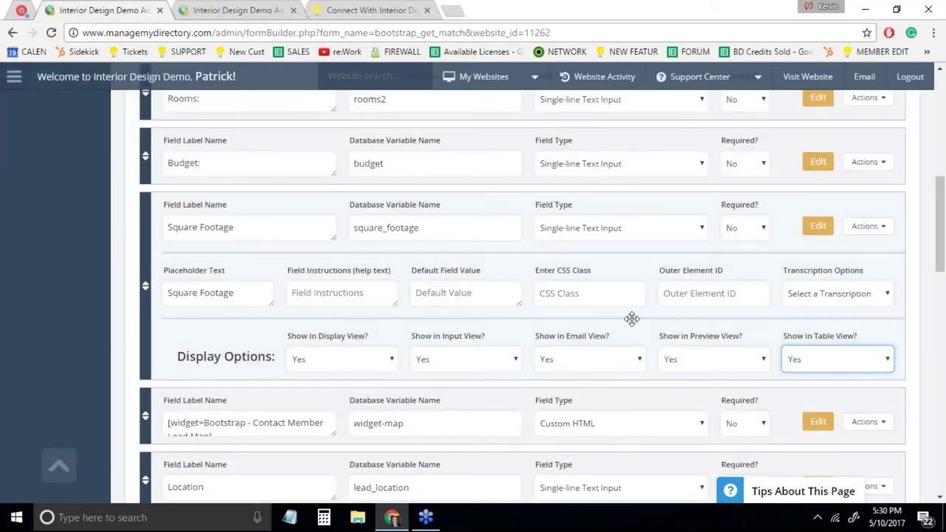
# Confirm the field's preview and email view visibility both remain Yes
pyautogui.click(724, 372)
pyautogui.click(724, 372)
pyautogui.click(571, 364)
pyautogui.click(570, 364)
pyautogui.click(731, 361)
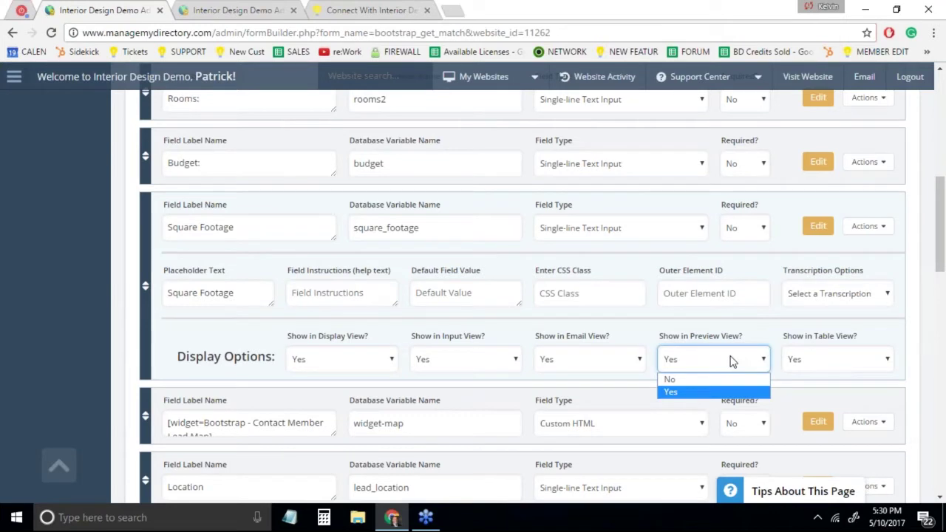
pyautogui.click(392, 11)
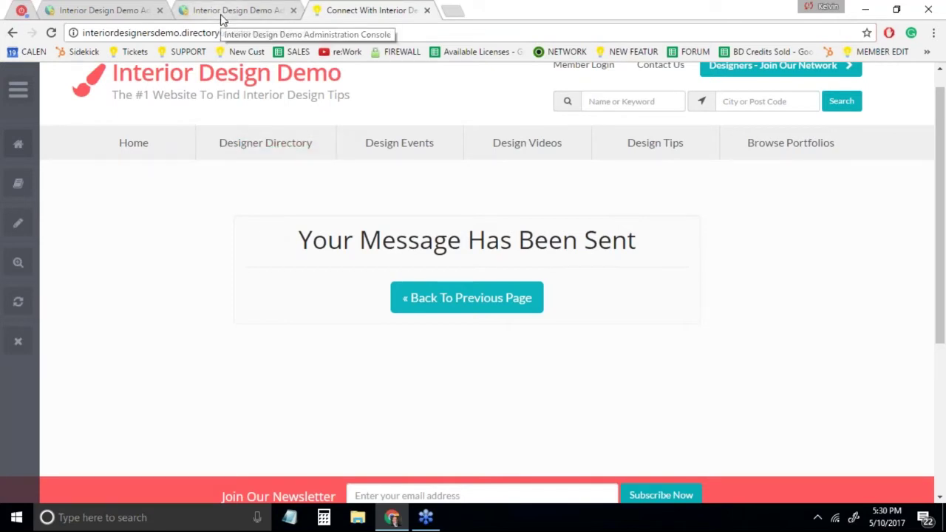
# Highlight lead #2's email and phone rows in the Manage Website Leads preview
pyautogui.click(223, 20)
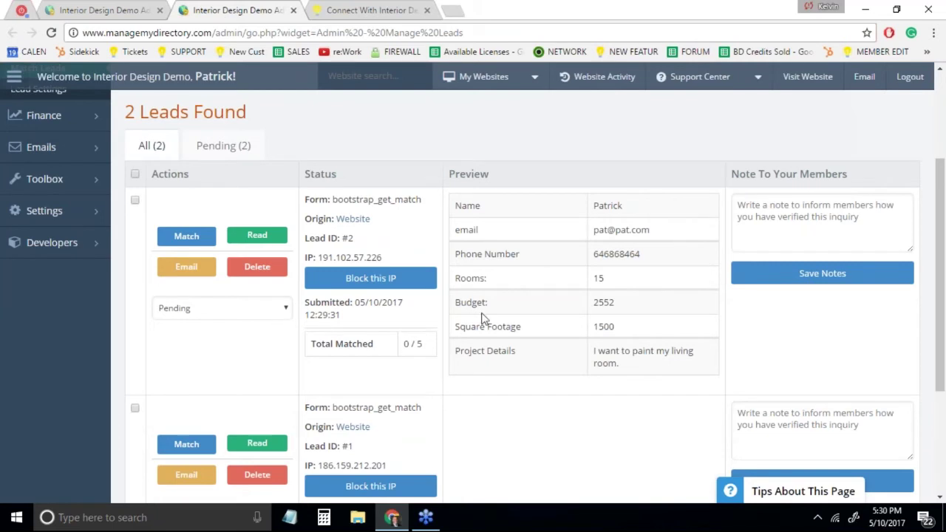
pyautogui.moveTo(664, 254); pyautogui.dragTo(457, 239)
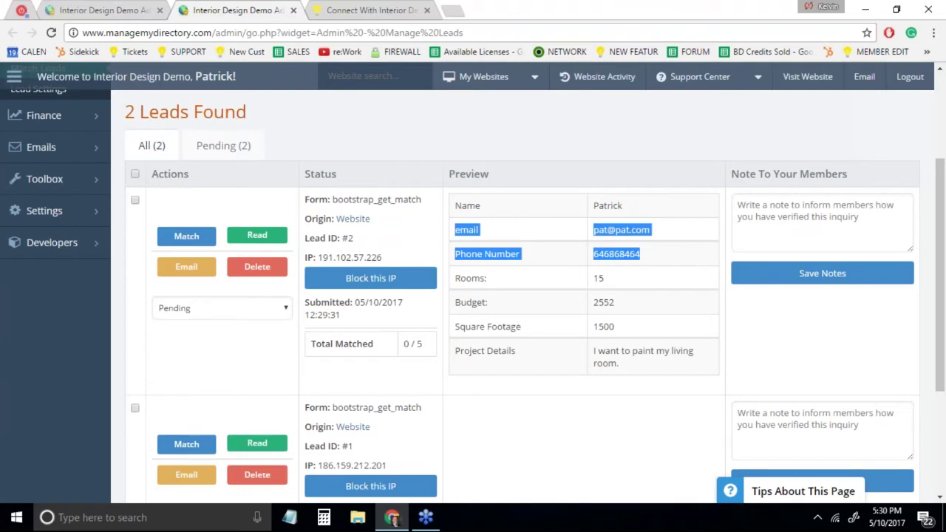
# Start matching lead #2 and search members with the Location filter cleared
pyautogui.click(187, 236)
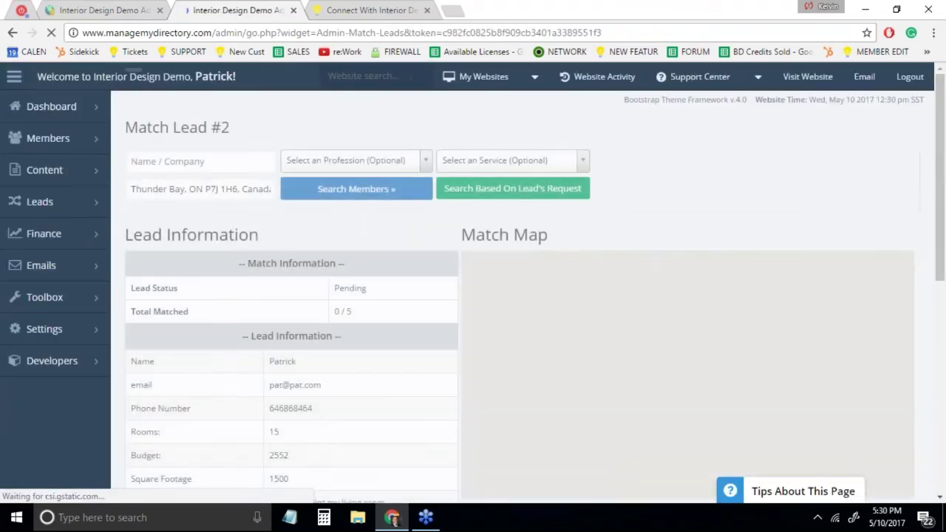
pyautogui.scroll(-3, 709, 165)
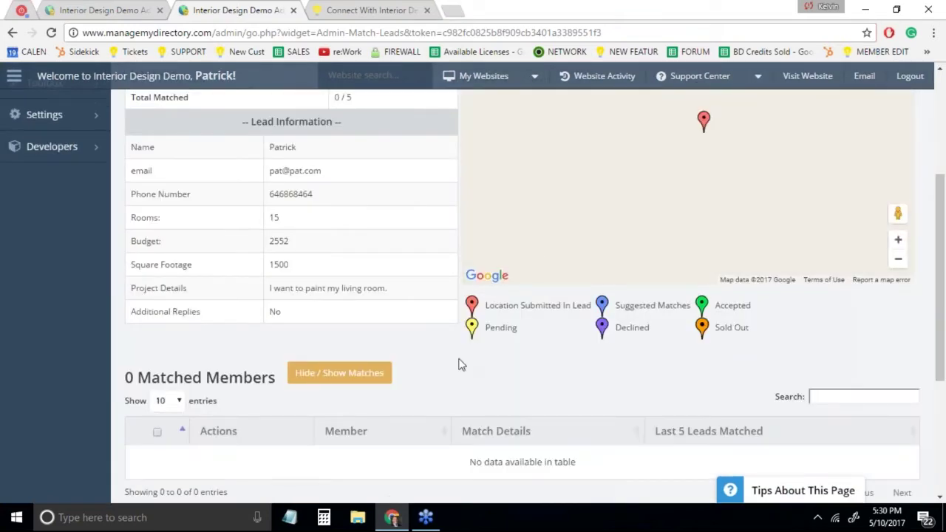
pyautogui.scroll(-3, 460, 364)
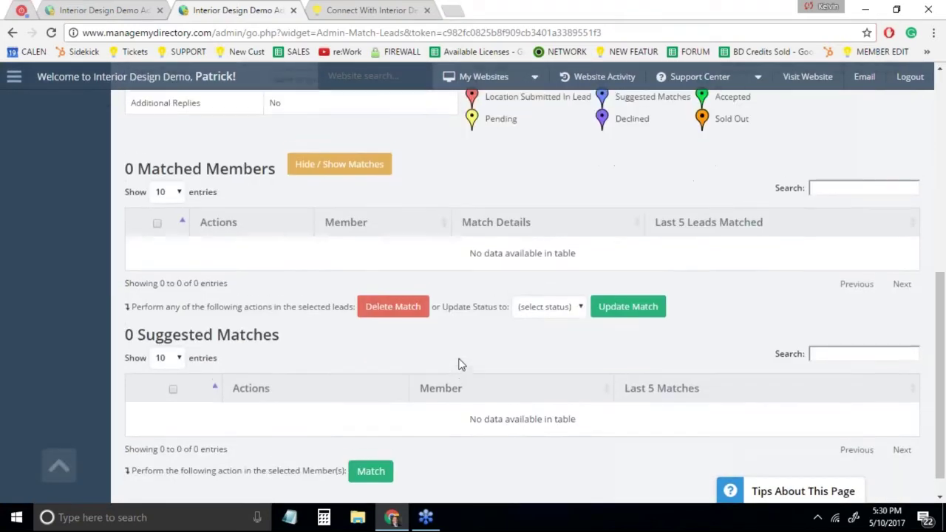
pyautogui.scroll(10, 460, 364)
pyautogui.click(222, 190)
pyautogui.hotkey('ctrl', 'a')
pyautogui.press('BackSpace')
pyautogui.click(296, 194)
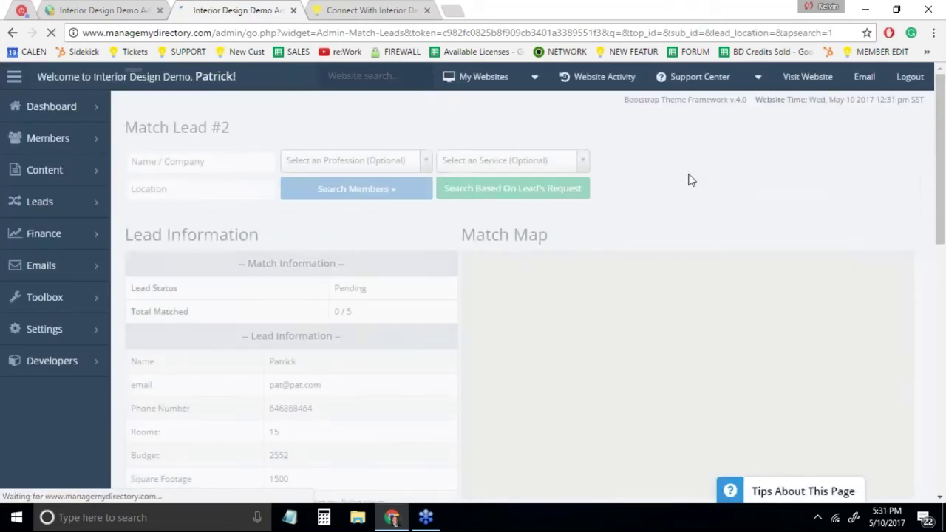
# Choose Send Custom Preview Email and set as Pending for the first suggested member
pyautogui.scroll(-10, 372, 226)
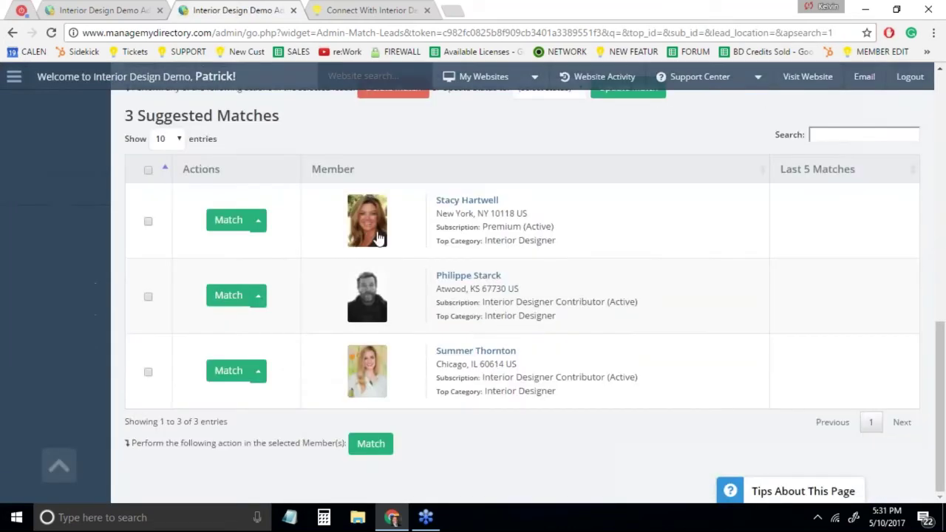
pyautogui.click(259, 226)
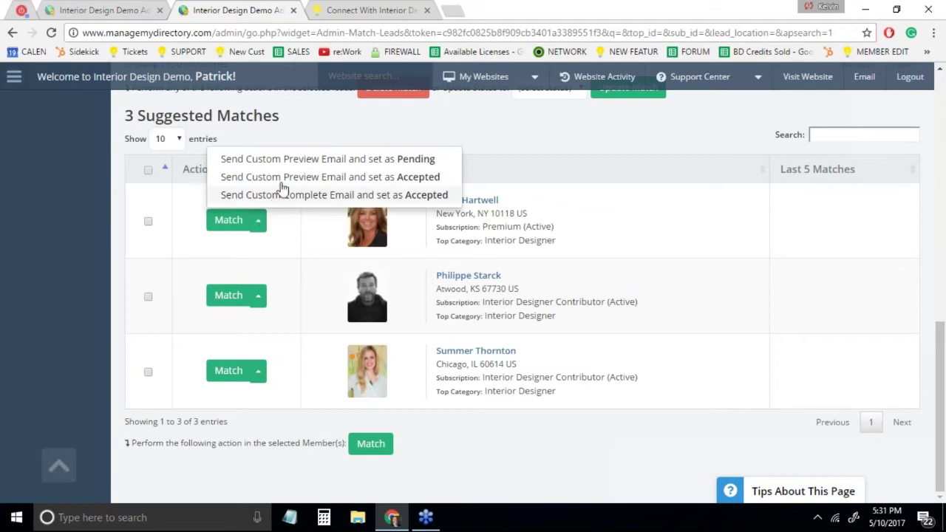
pyautogui.click(296, 161)
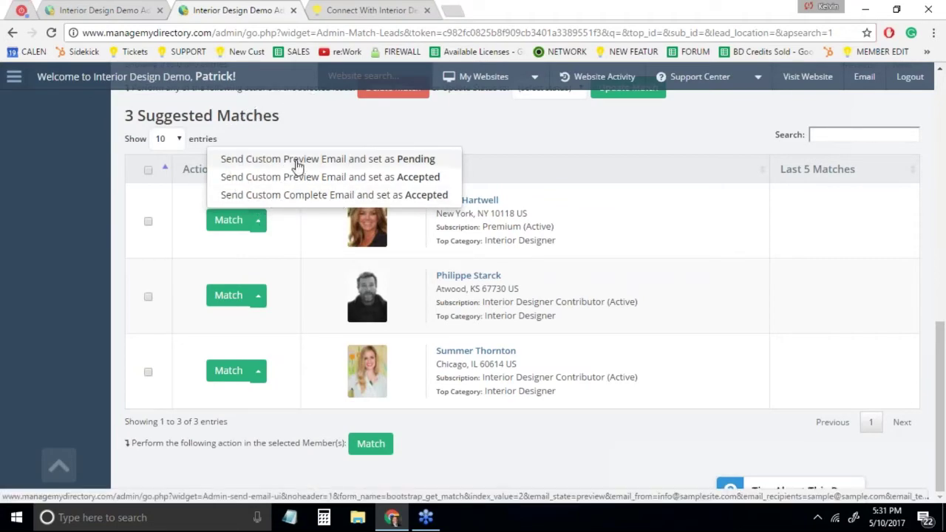
# Open the preview email draft for the first matched member
pyautogui.click(296, 161)
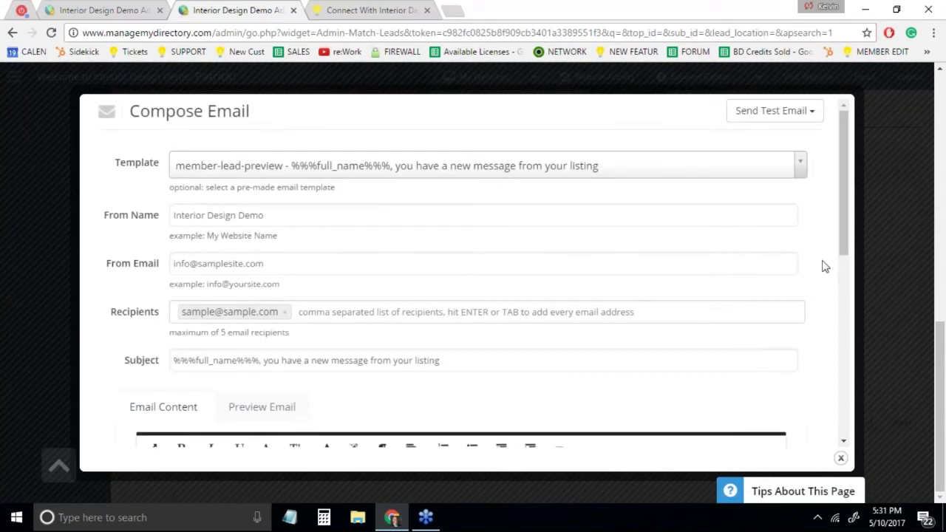
pyautogui.scroll(-5, 822, 268)
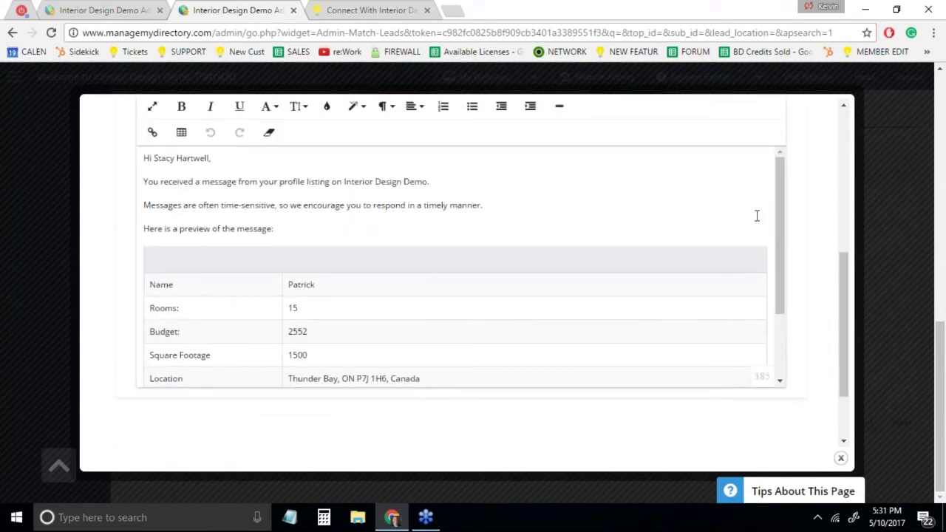
pyautogui.moveTo(781, 217); pyautogui.dragTo(781, 266)
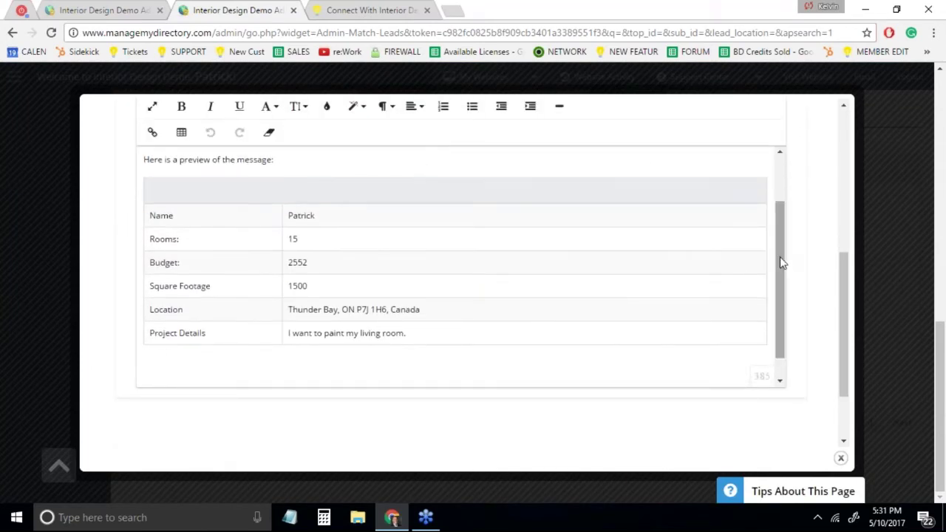
# Keep Square Footage's Show in Preview View at Yes, then review the draft listing Square Footage 1500
pyautogui.hotkey('ctrl', 'shift', 'Tab')
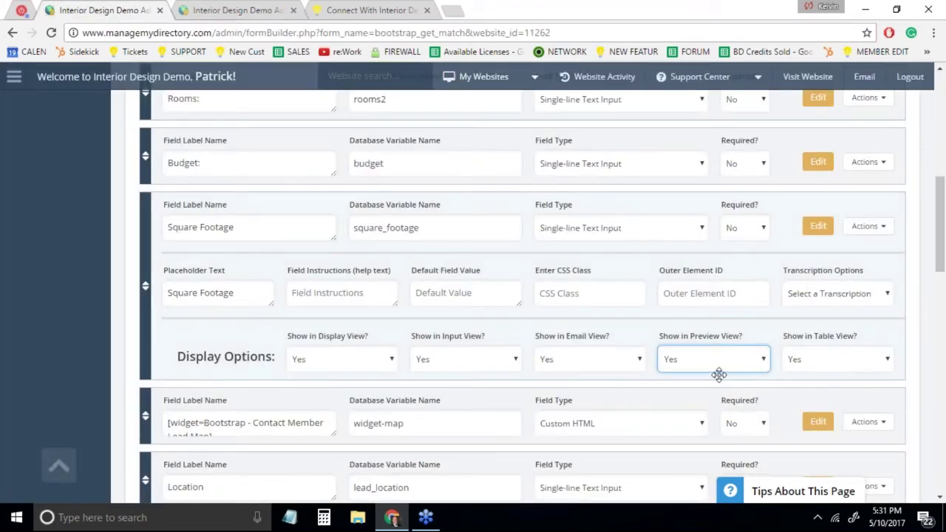
pyautogui.click(725, 362)
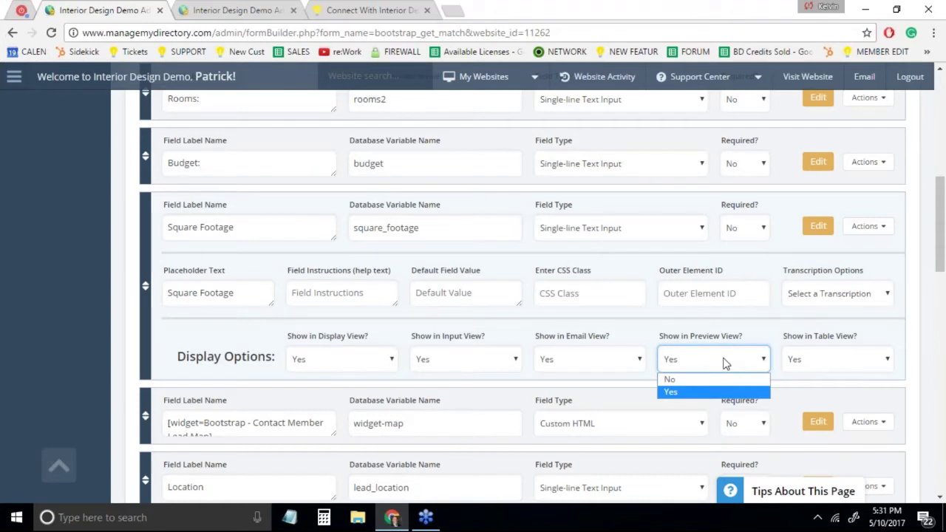
pyautogui.click(725, 362)
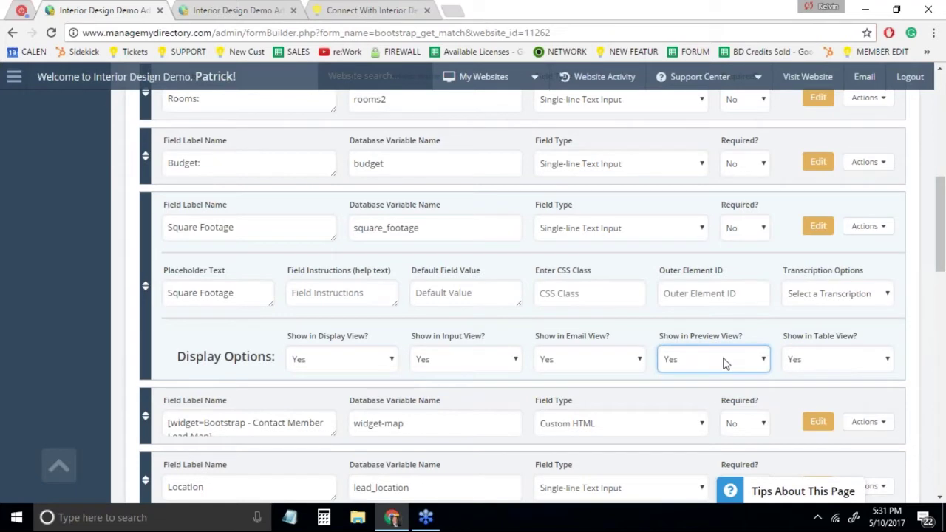
pyautogui.click(222, 10)
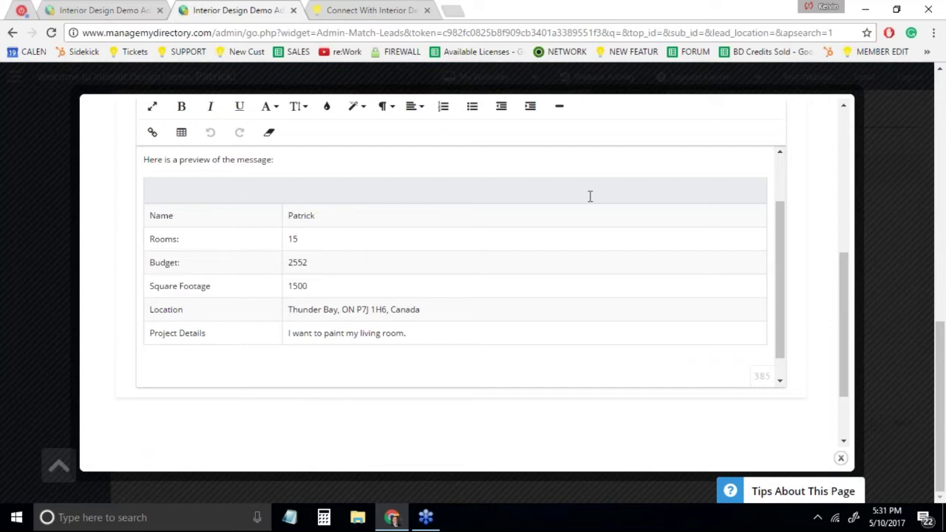
pyautogui.scroll(5, 589, 196)
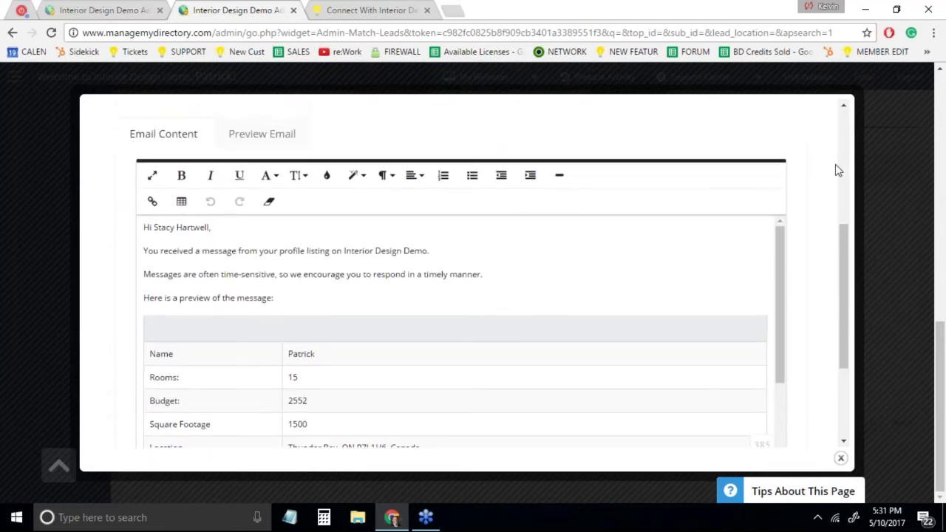
# Drop the surname from the greeting and add the opening 'It was great speaking with you just now.'
pyautogui.scroll(1, 811, 202)
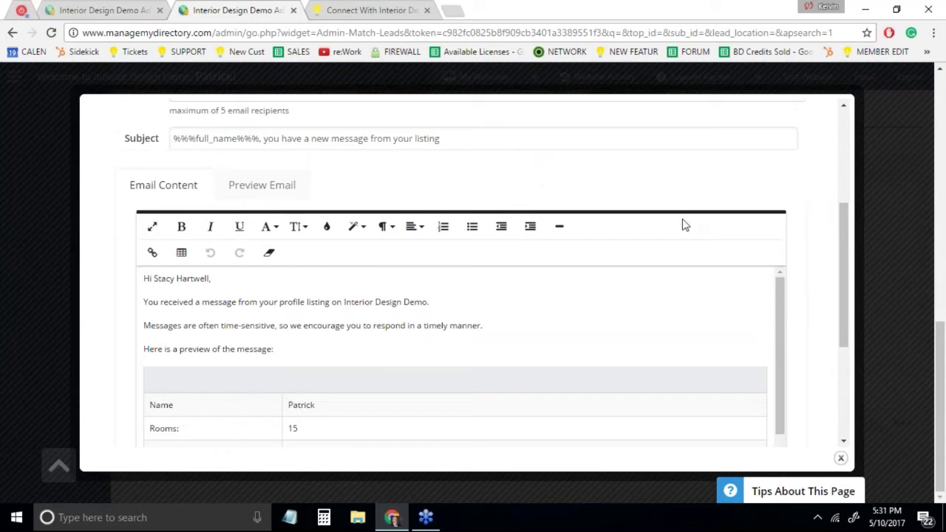
pyautogui.doubleClick(201, 278)
pyautogui.press('BackSpace')
pyautogui.press('BackSpace')
pyautogui.click(146, 302)
pyautogui.write('t was great ')
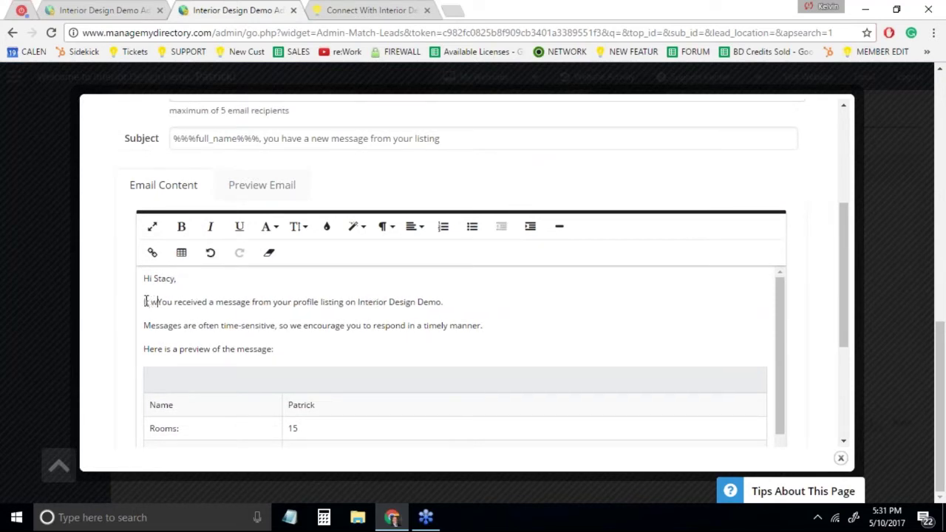
pyautogui.write('speaking wi')
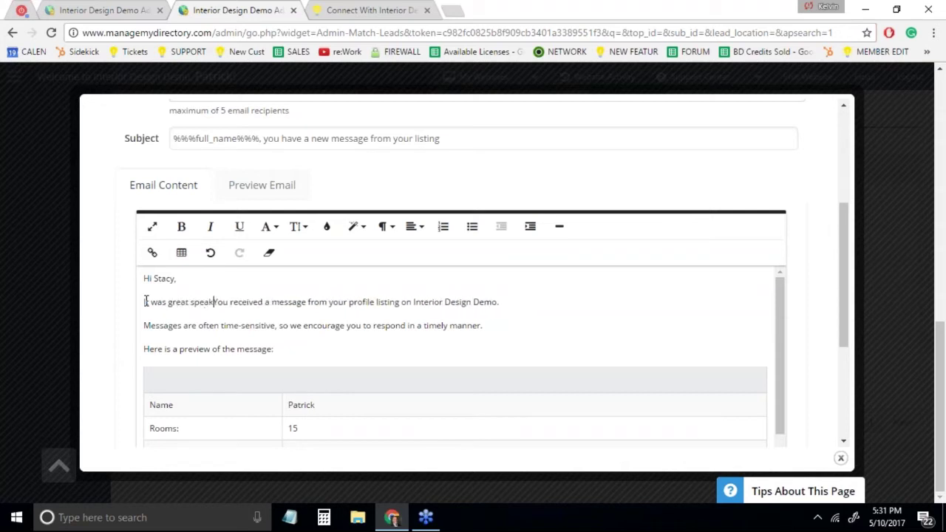
pyautogui.write('th you just')
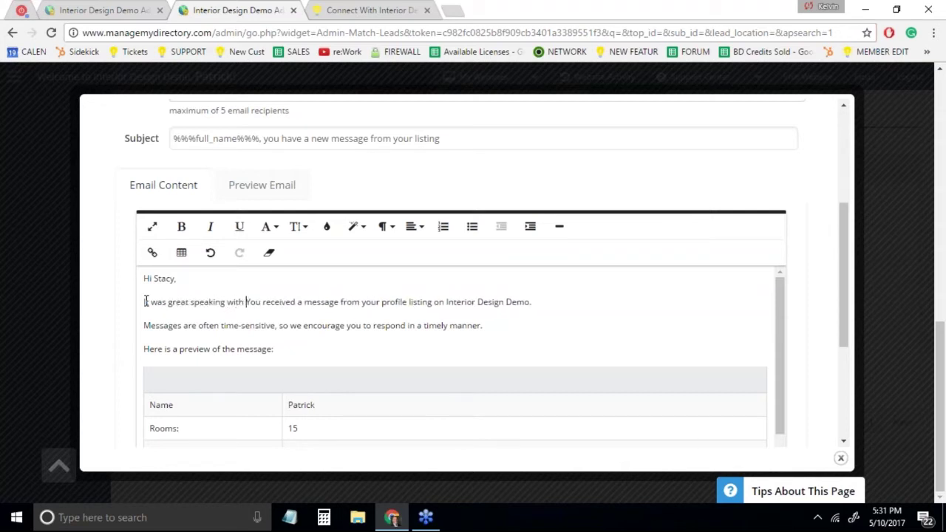
pyautogui.write(' now.')
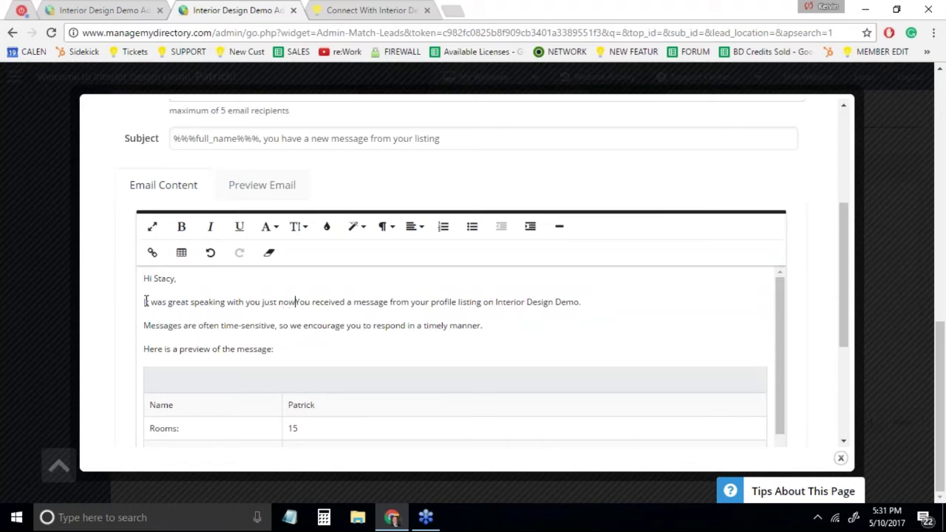
# Replace the email subject with 'Here's the lead I promised'
pyautogui.click(479, 145)
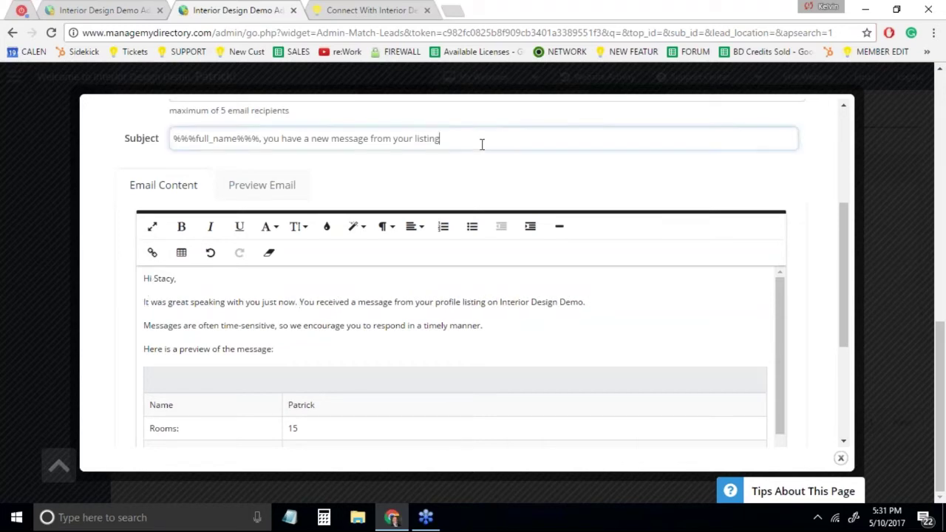
pyautogui.hotkey('ctrl', 'a')
pyautogui.scroll(2, 479, 222)
pyautogui.write("Here's")
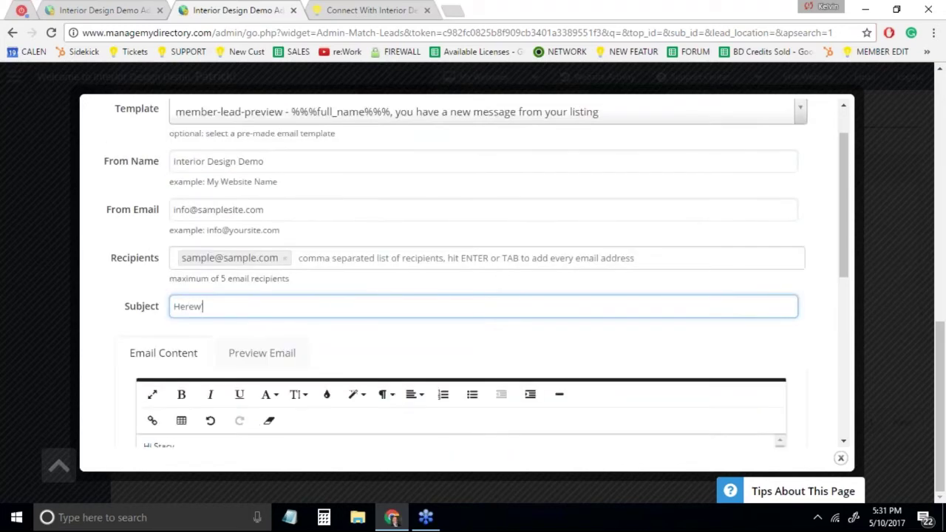
pyautogui.press('BackSpace')
pyautogui.press('BackSpace')
pyautogui.write("'s the lead I promised")
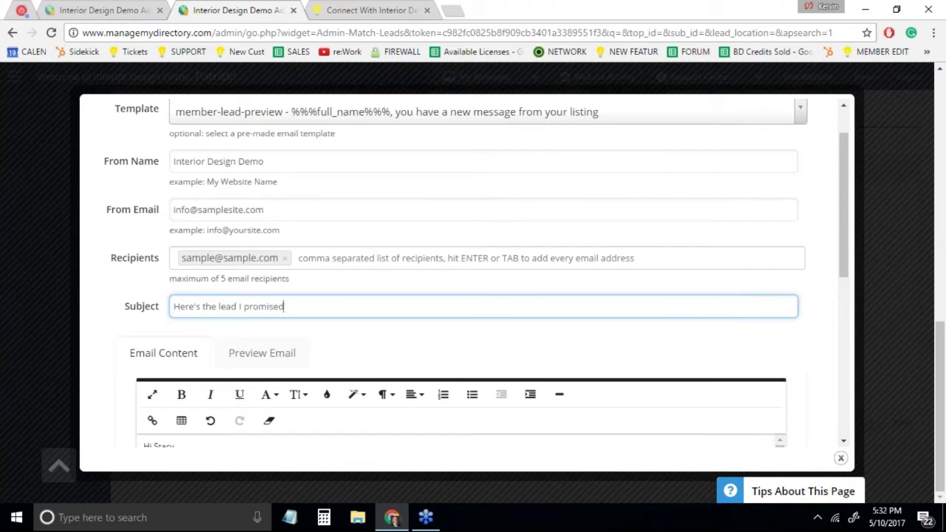
pyautogui.scroll(-5, 828, 361)
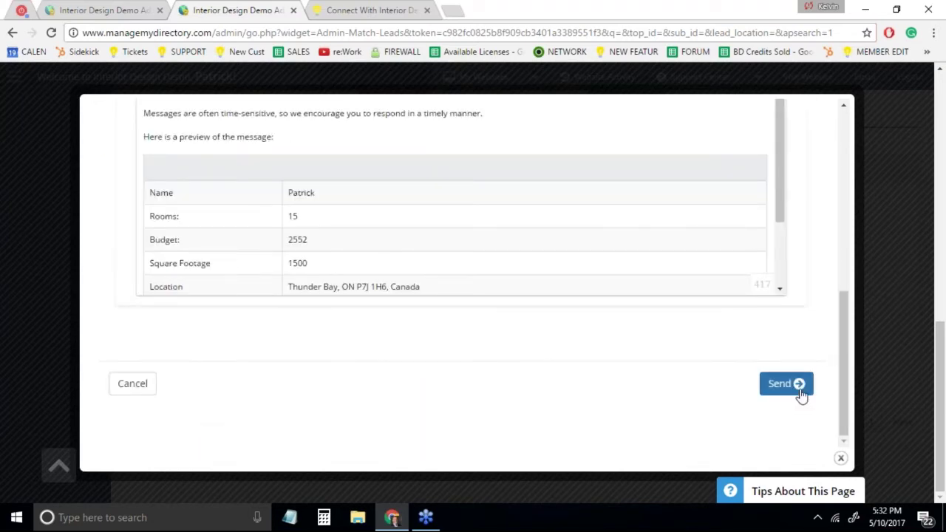
# Send the lead-match email to the first member
pyautogui.click(801, 390)
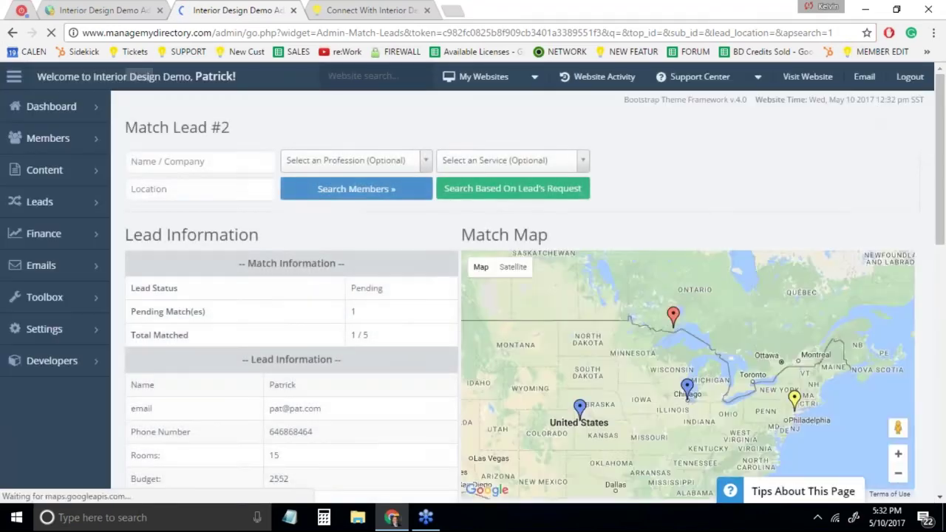
pyautogui.scroll(1, 1, 201)
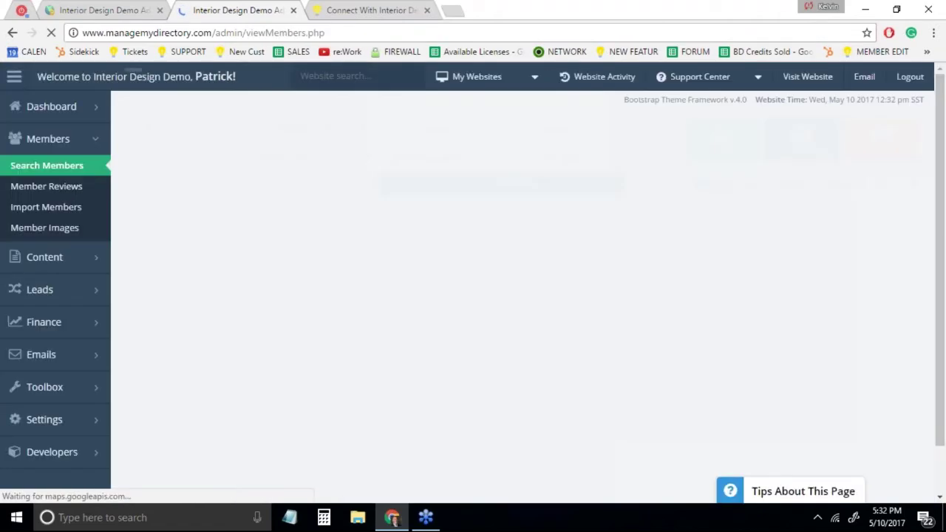
pyautogui.scroll(-3, 528, 254)
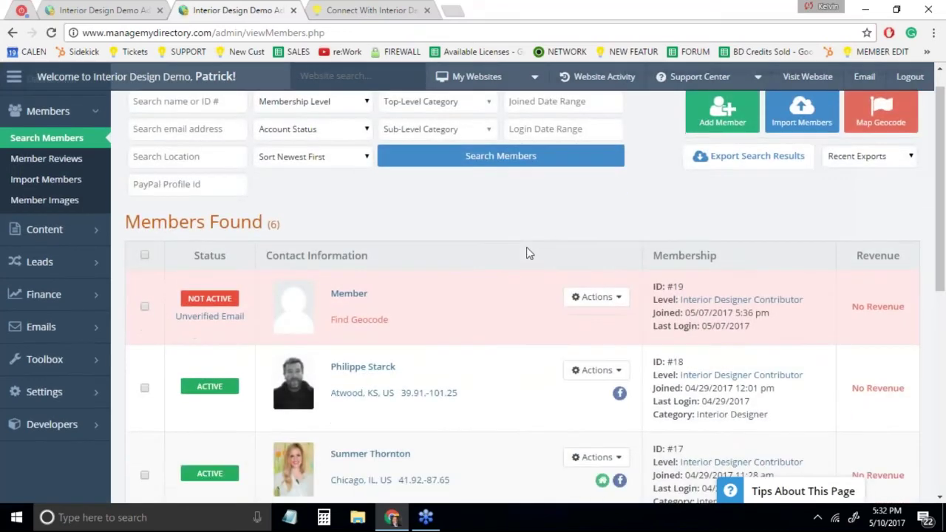
# Log in as the matched member from the Search Members list
pyautogui.scroll(-1, 488, 351)
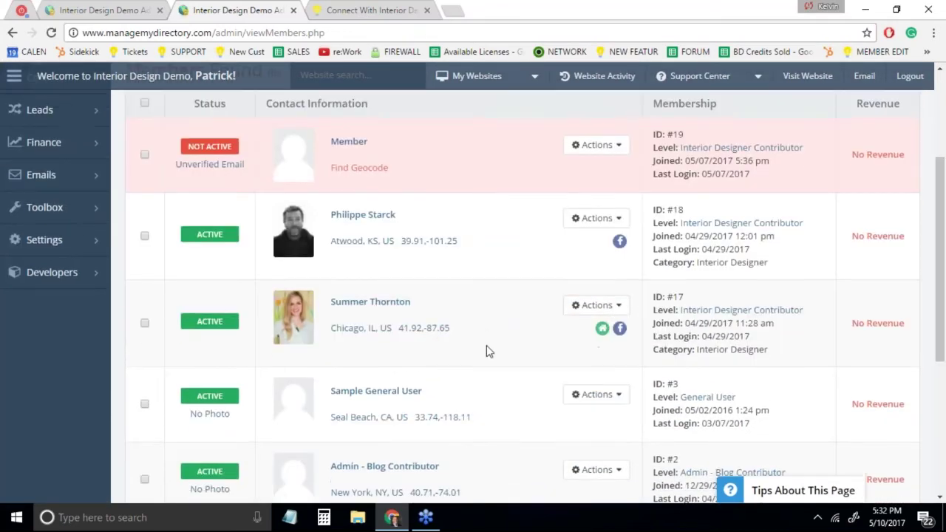
pyautogui.scroll(-5, 488, 351)
pyautogui.moveTo(596, 254)
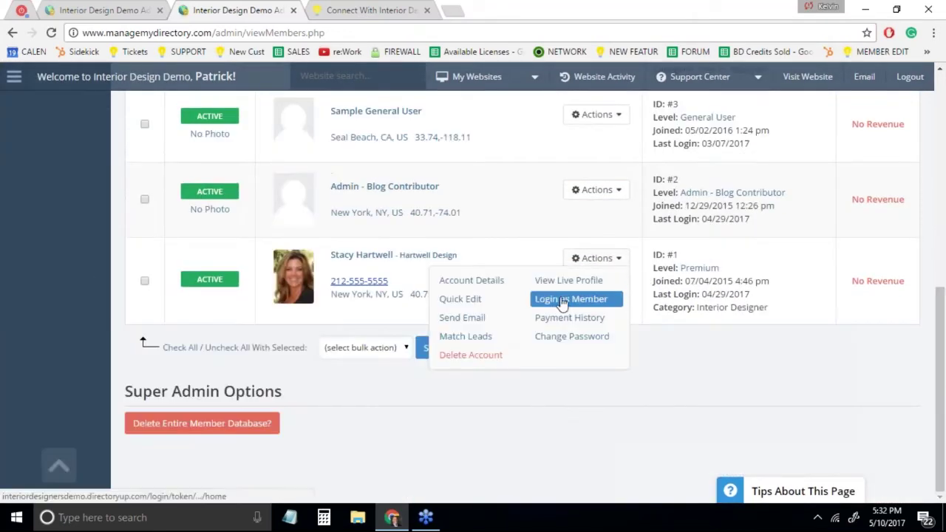
pyautogui.click(560, 300)
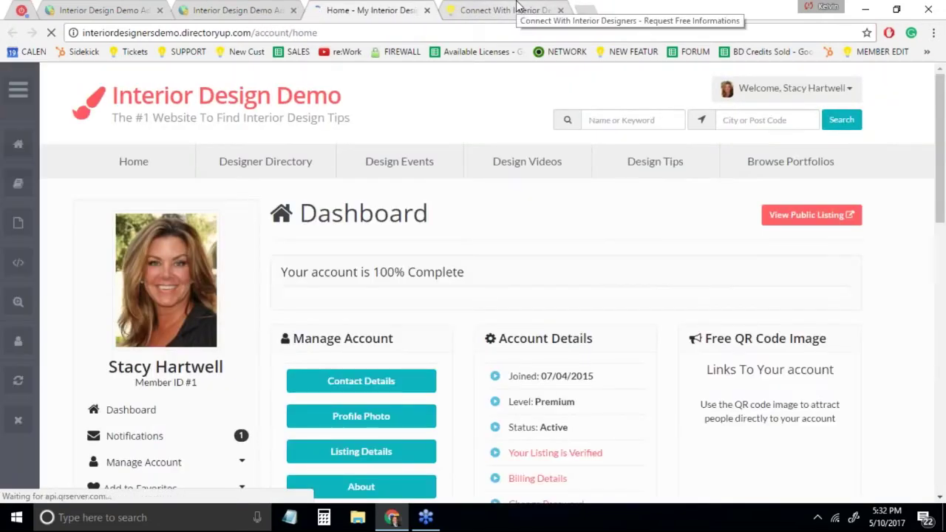
# In the member dashboard, open Notifications > Manage Leads and view Lead #2's details with Square Footage 1500
pyautogui.scroll(-2, 329, 324)
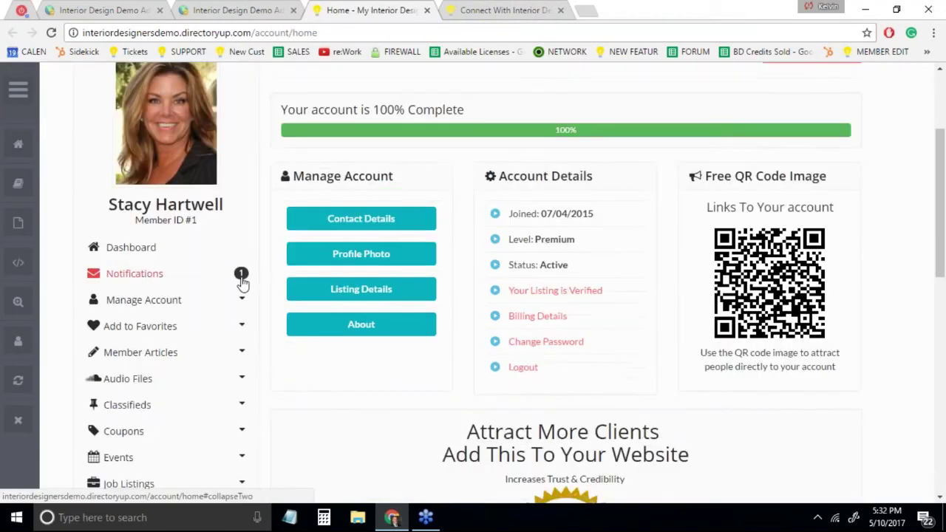
pyautogui.click(133, 273)
pyautogui.click(124, 297)
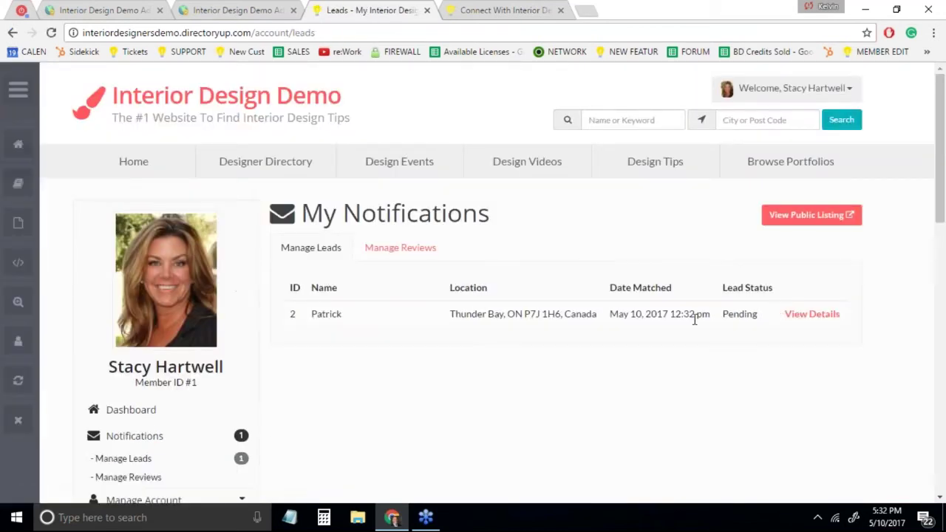
pyautogui.click(808, 315)
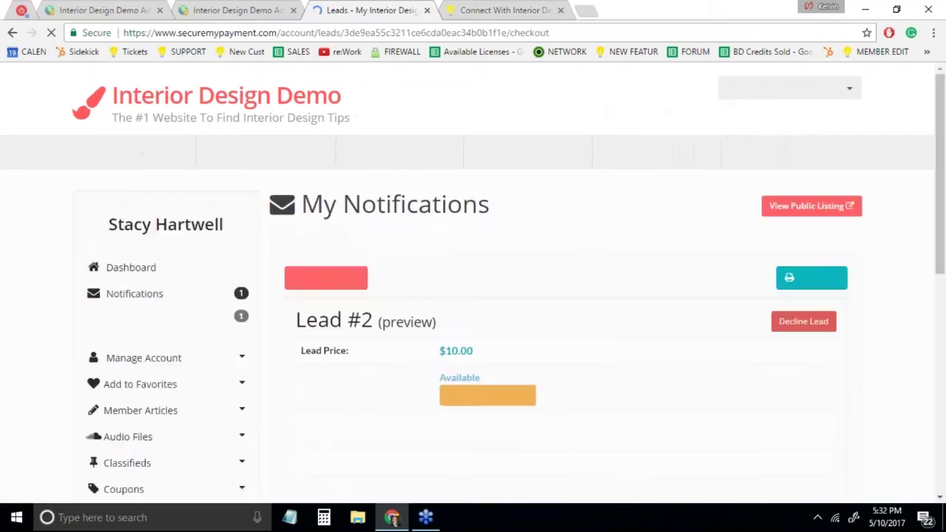
pyautogui.scroll(-2, 555, 285)
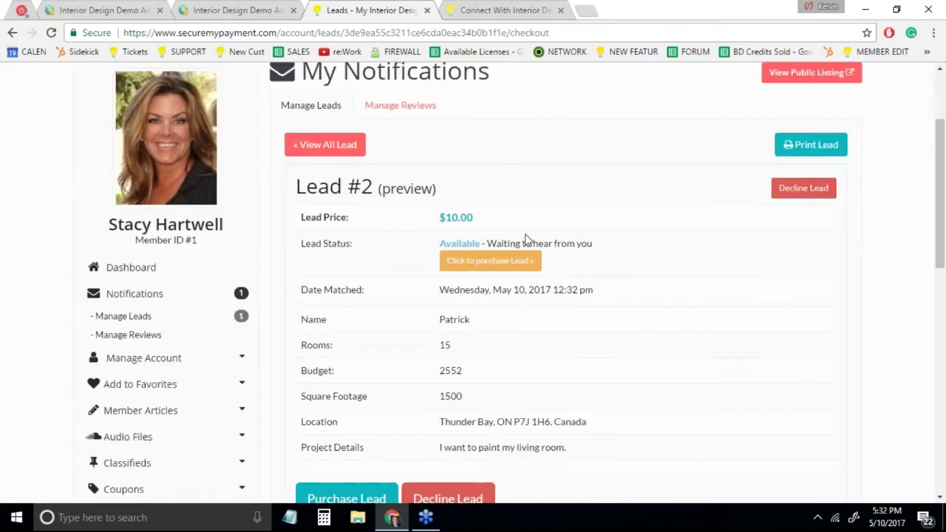
pyautogui.click(486, 268)
pyautogui.click(493, 268)
# Return to the admin console and open Leads > Match Leads from the sidebar
pyautogui.click(238, 10)
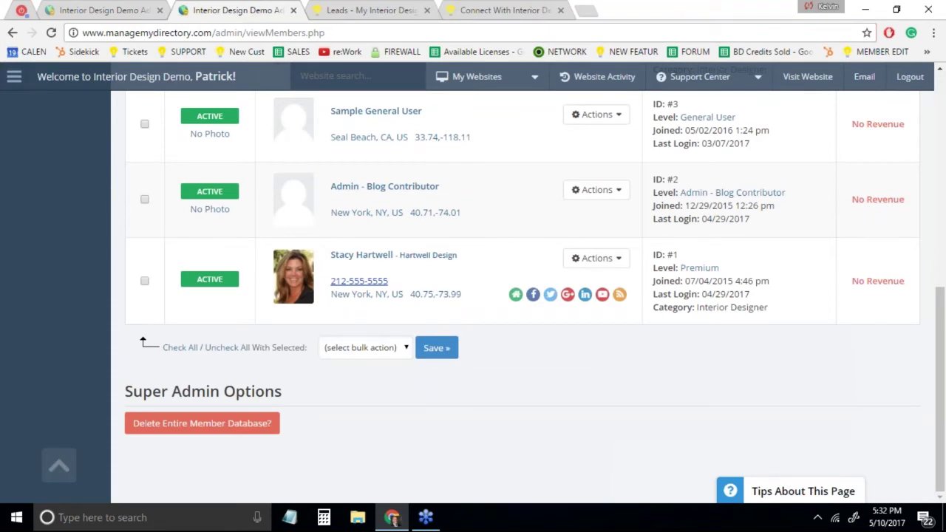
pyautogui.click(96, 9)
pyautogui.scroll(10, 9, 299)
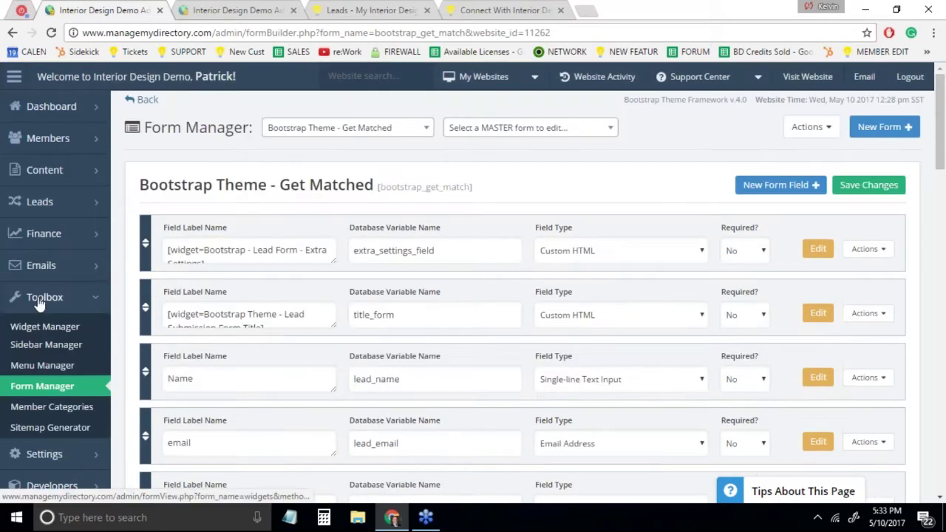
pyautogui.moveTo(65, 193)
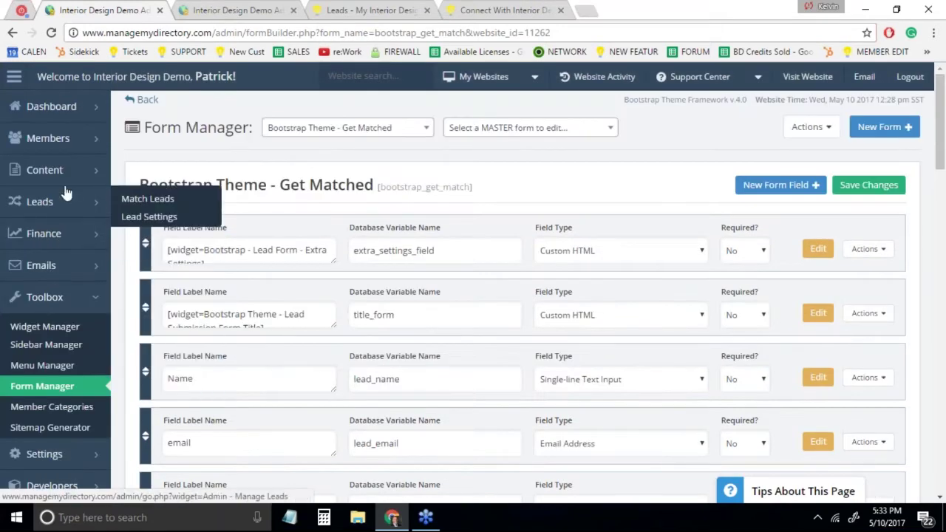
pyautogui.click(148, 199)
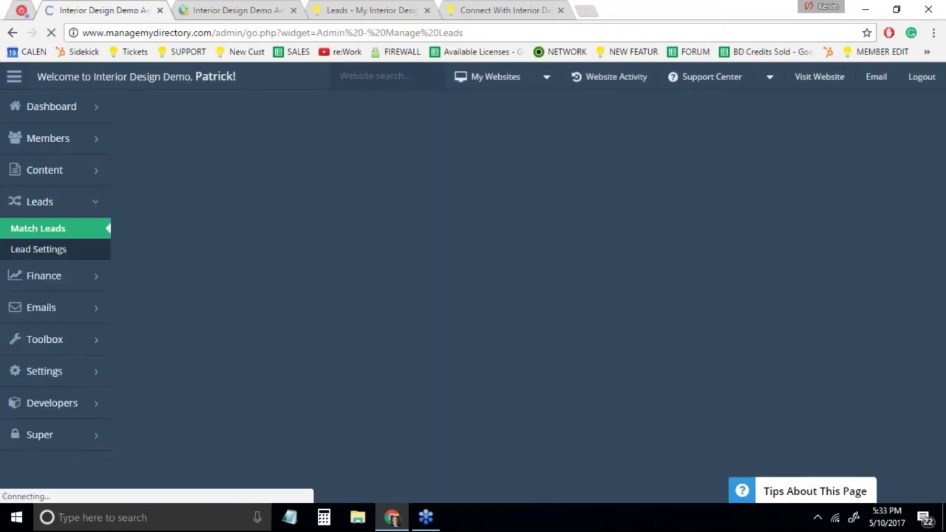
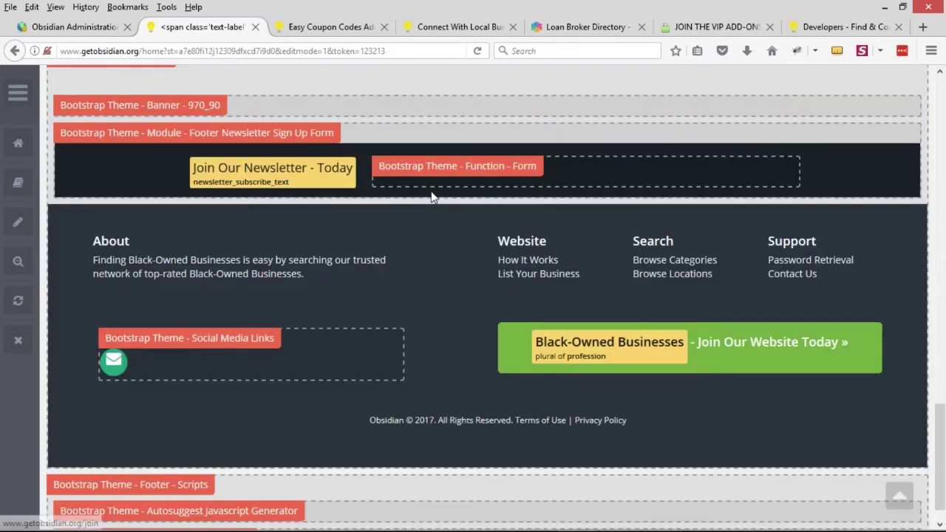
# Open the Recent Members widget settings in a separate tab and preview the live homepage
pyautogui.middleClick(207, 159)
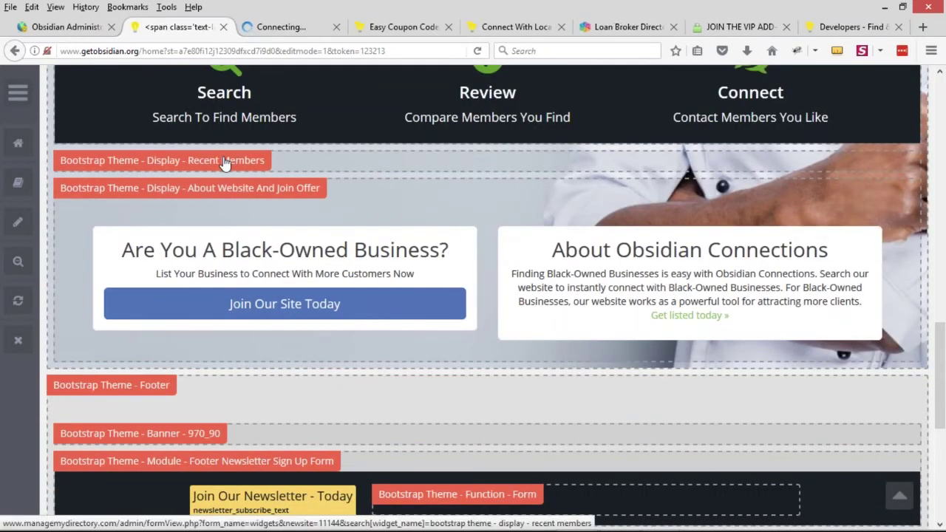
pyautogui.click(37, 265)
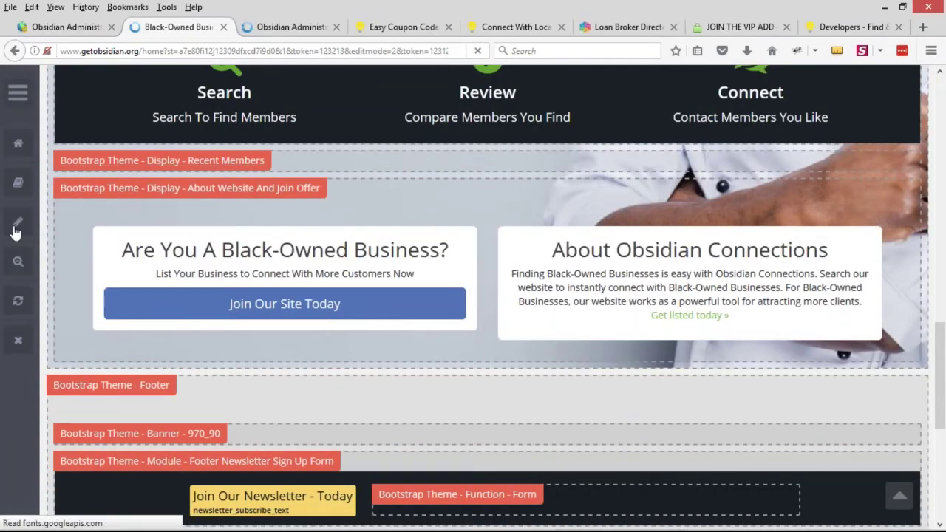
pyautogui.scroll(-5, 262, 344)
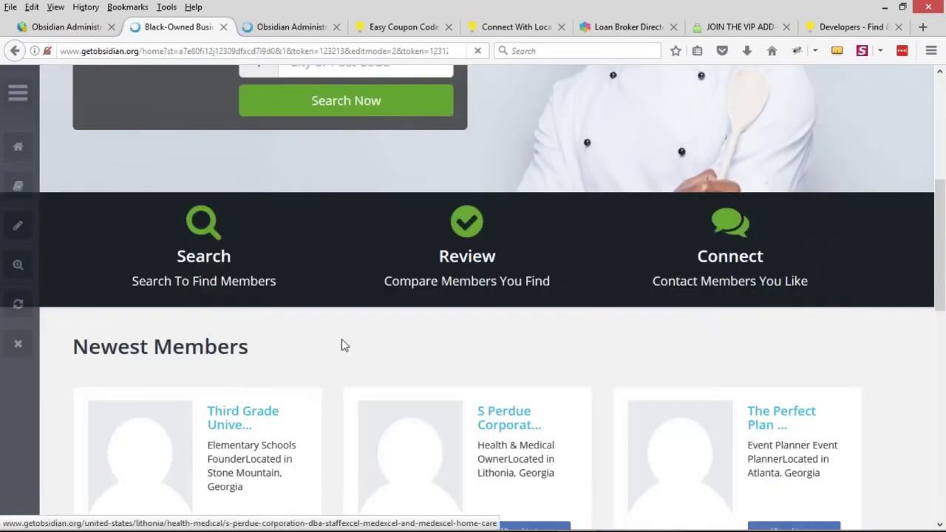
pyautogui.scroll(-3, 395, 321)
# In Manage Widgets, open Bootstrap Theme - Display - Recent Members for editing
pyautogui.click(296, 28)
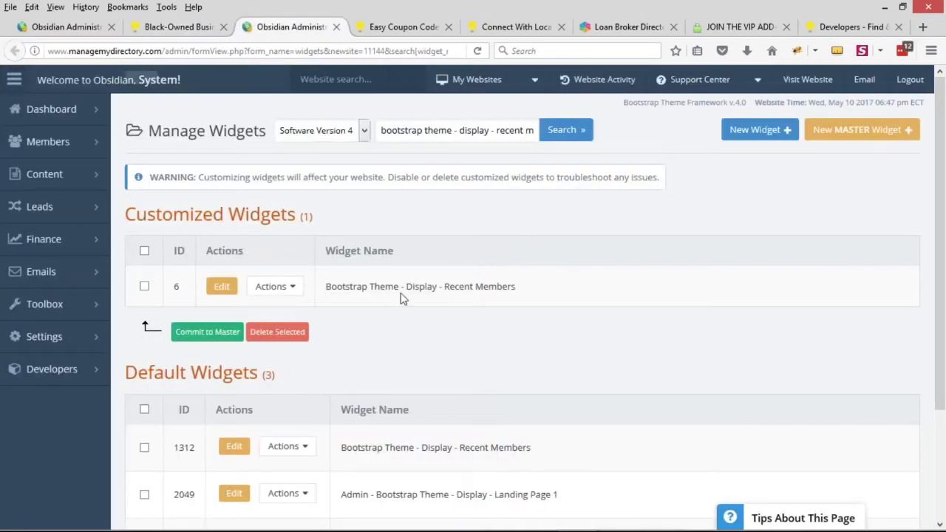
pyautogui.moveTo(337, 289); pyautogui.dragTo(489, 287)
pyautogui.moveTo(328, 288); pyautogui.dragTo(533, 293)
pyautogui.click(222, 286)
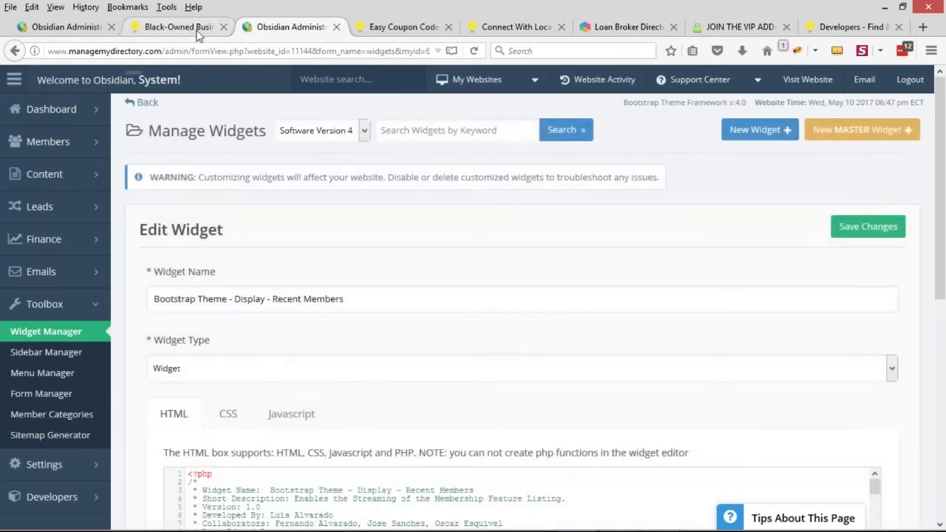
# On the live homepage, compare the Atlanta and New York location lines in the Newest Members cards
pyautogui.click(198, 33)
pyautogui.scroll(-2, 575, 480)
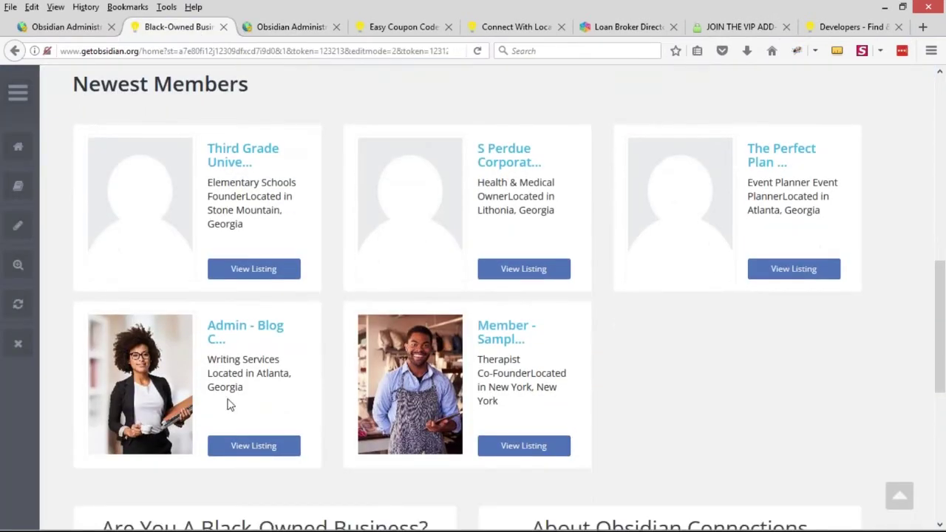
pyautogui.moveTo(209, 373); pyautogui.dragTo(244, 389)
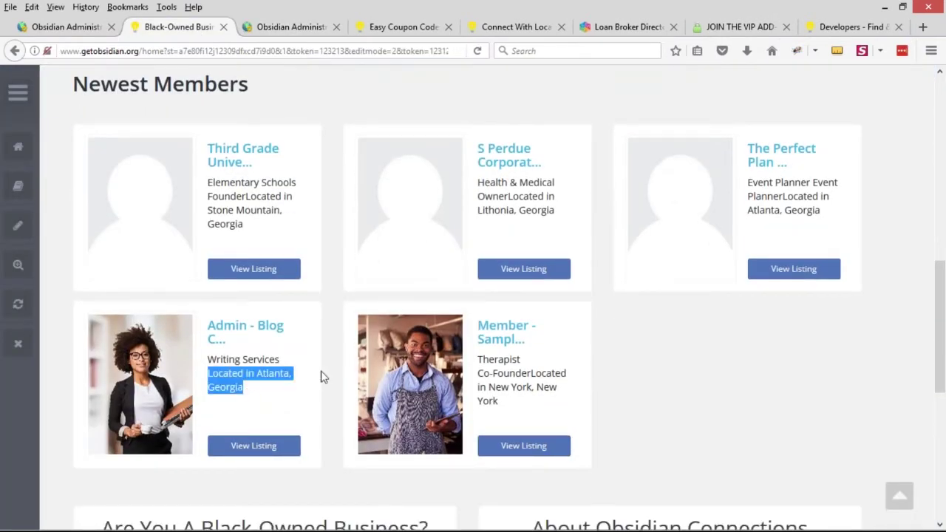
pyautogui.moveTo(531, 372); pyautogui.dragTo(541, 403)
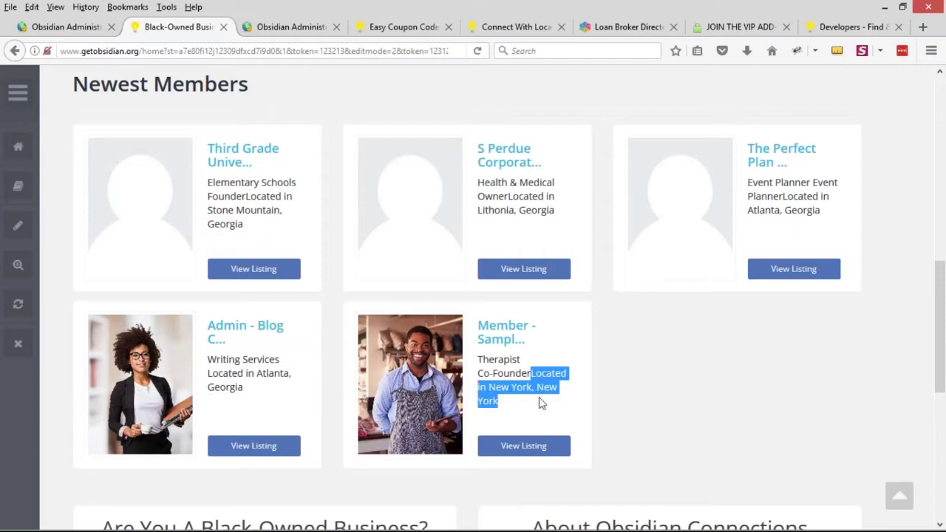
pyautogui.click(536, 379)
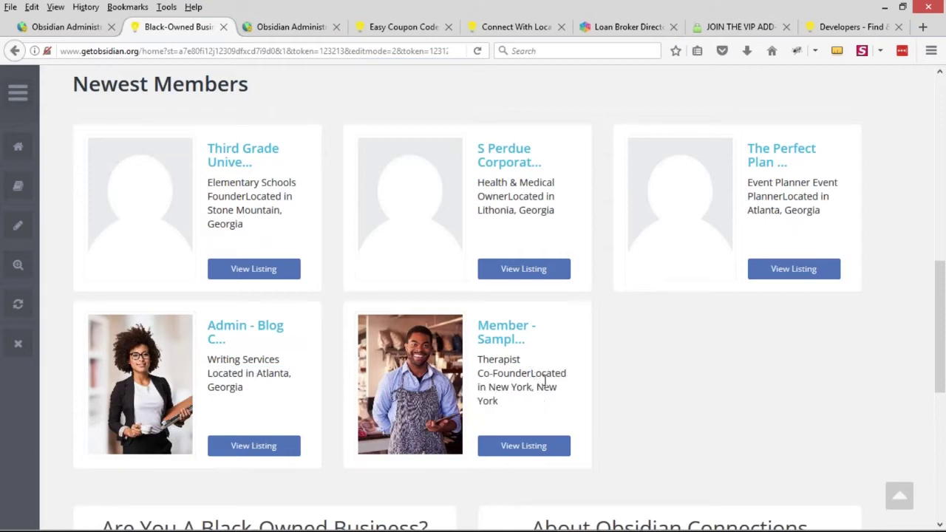
# Search the Recent Members widget code for 'located' to find the card output
pyautogui.click(291, 27)
pyautogui.scroll(-5, 517, 155)
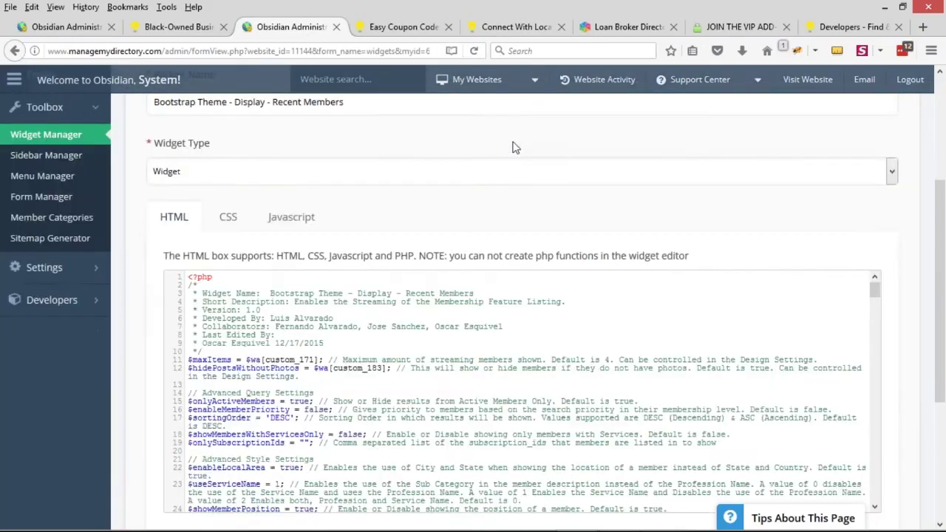
pyautogui.scroll(-2, 544, 281)
pyautogui.hotkey('ctrl', 'f')
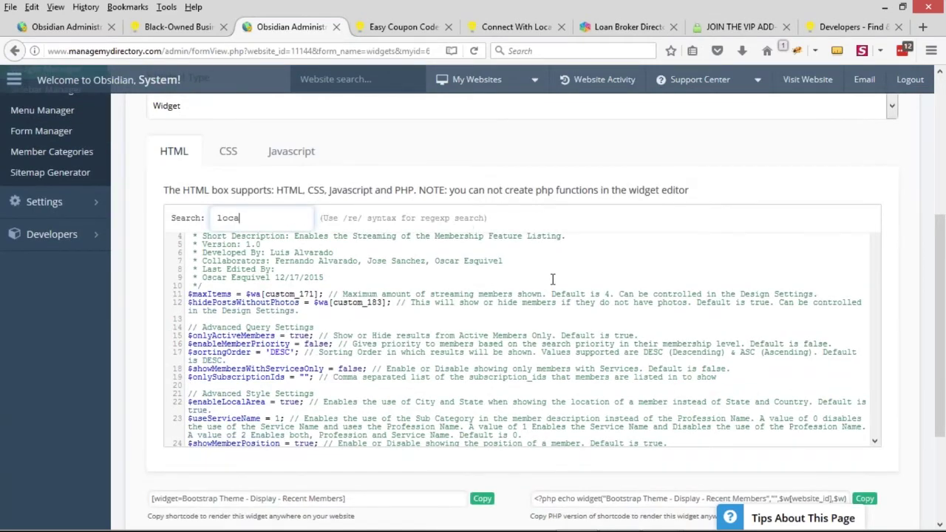
pyautogui.write('located')
pyautogui.press('Return')
pyautogui.scroll(-10, 553, 279)
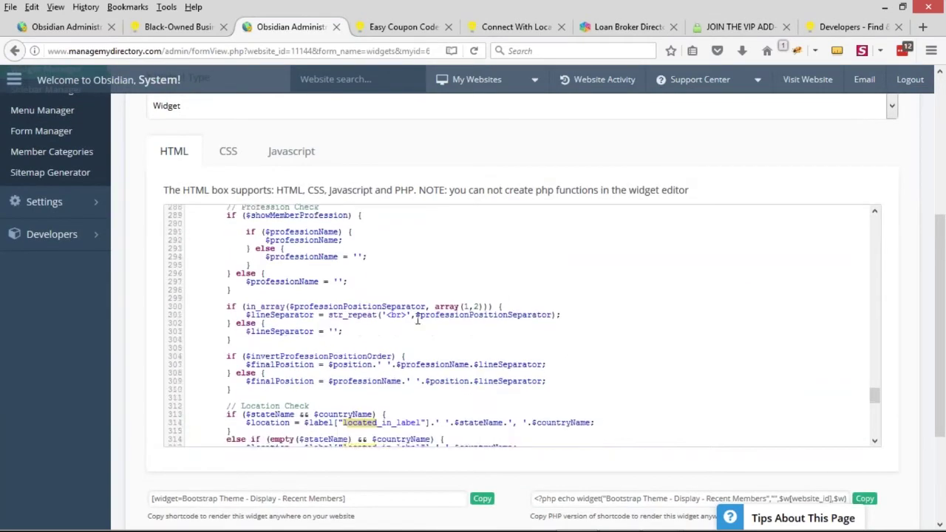
pyautogui.scroll(-5, 426, 276)
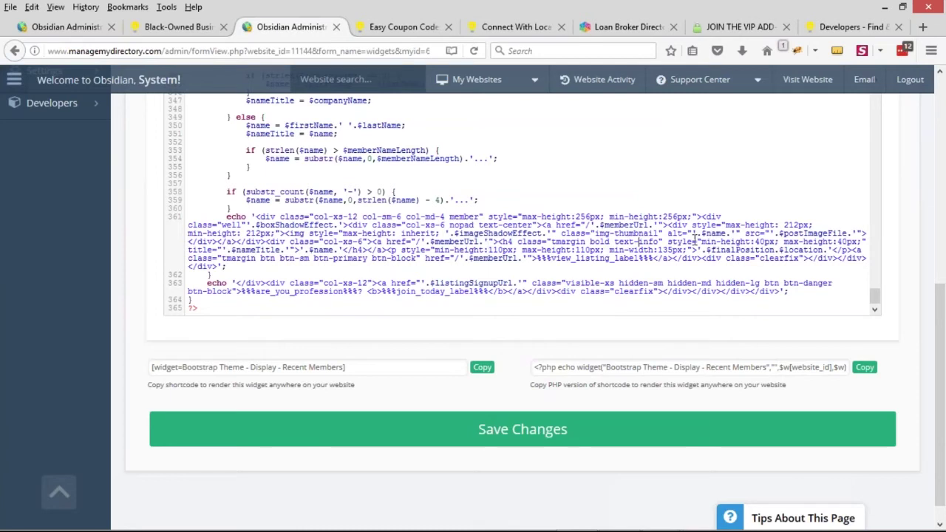
# Insert ' <br /> before the $location output on line 361 and save the widget
pyautogui.doubleClick(323, 251)
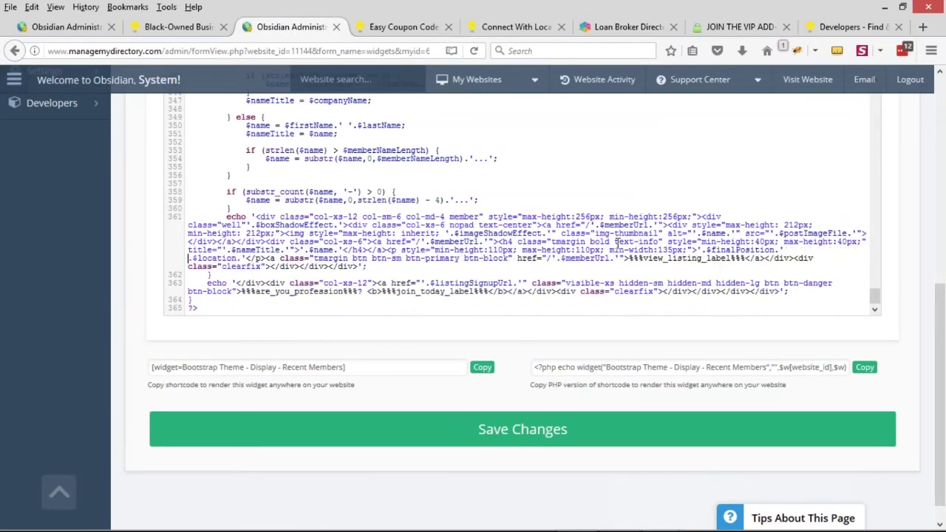
pyautogui.click(703, 251)
pyautogui.click(190, 258)
pyautogui.write("' ")
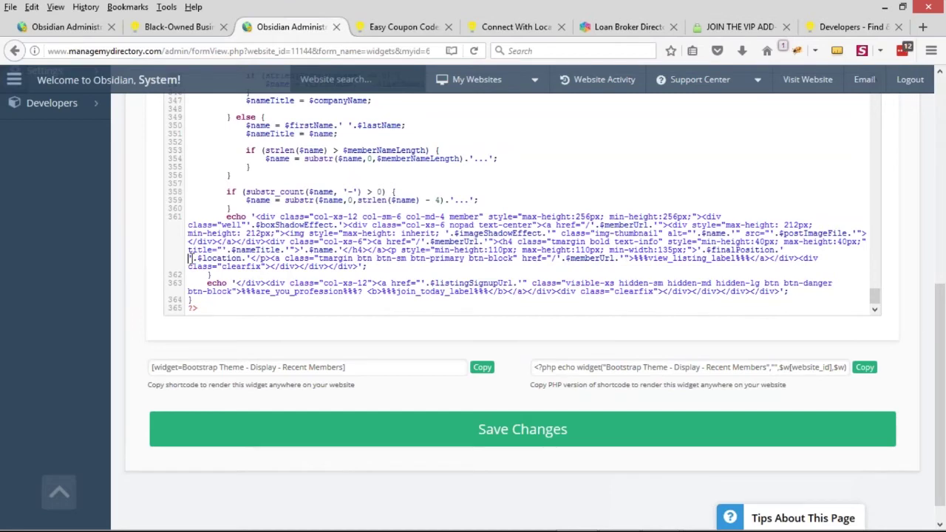
pyautogui.write('<br />')
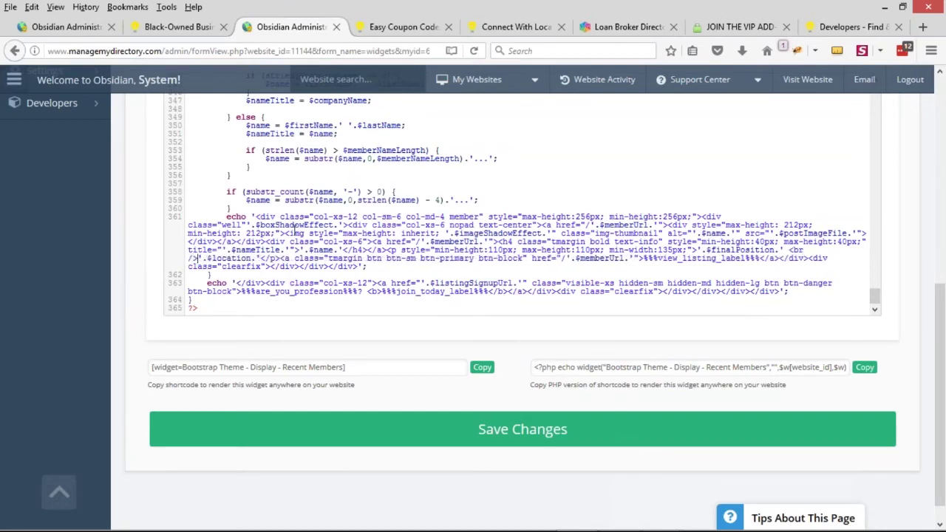
pyautogui.hotkey('ctrl', 's')
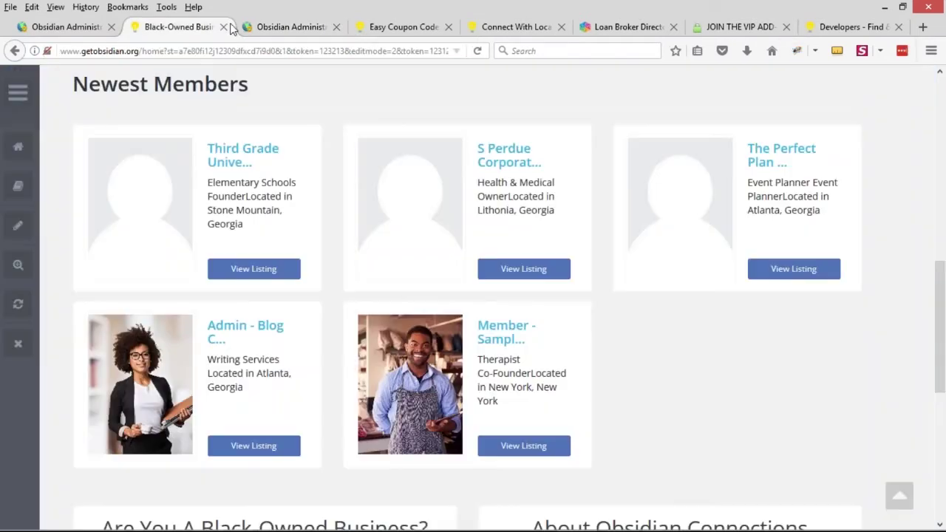
# Reload the live site to confirm each location sits on its own line, then return to the code
pyautogui.hotkey('ctrl', 'pageup')
pyautogui.click(478, 52)
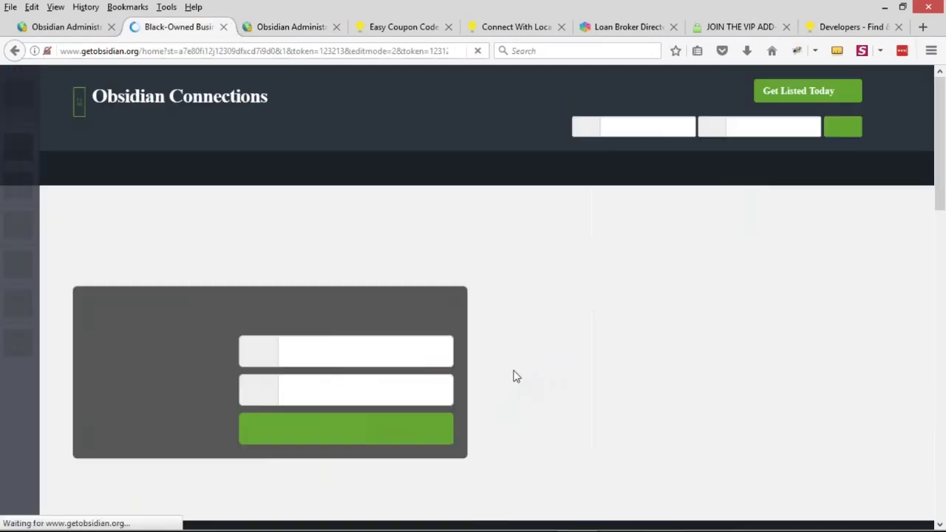
pyautogui.scroll(-10, 528, 293)
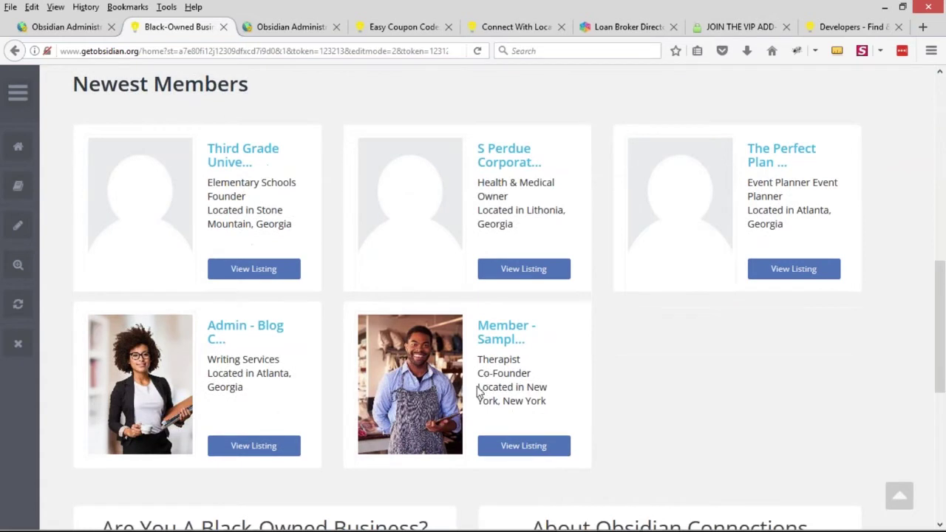
pyautogui.moveTo(478, 391); pyautogui.dragTo(547, 403)
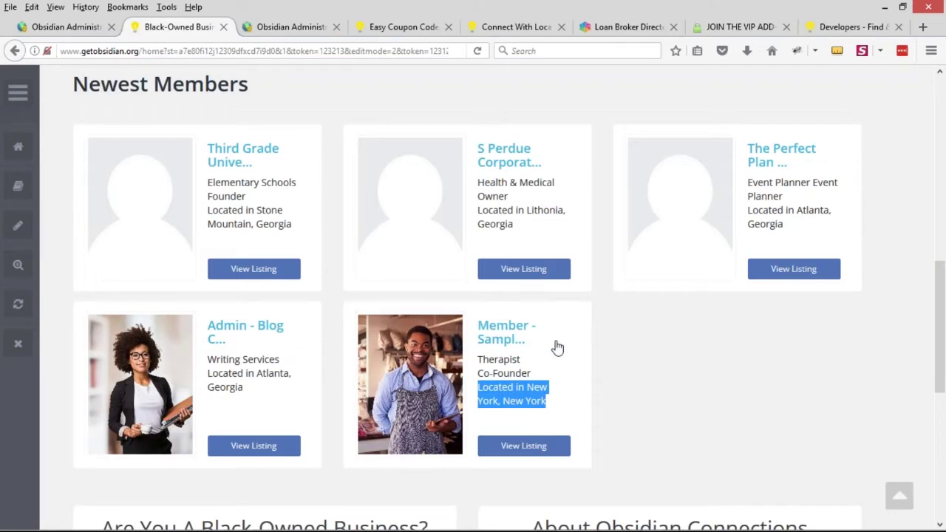
pyautogui.click(311, 33)
pyautogui.click(291, 242)
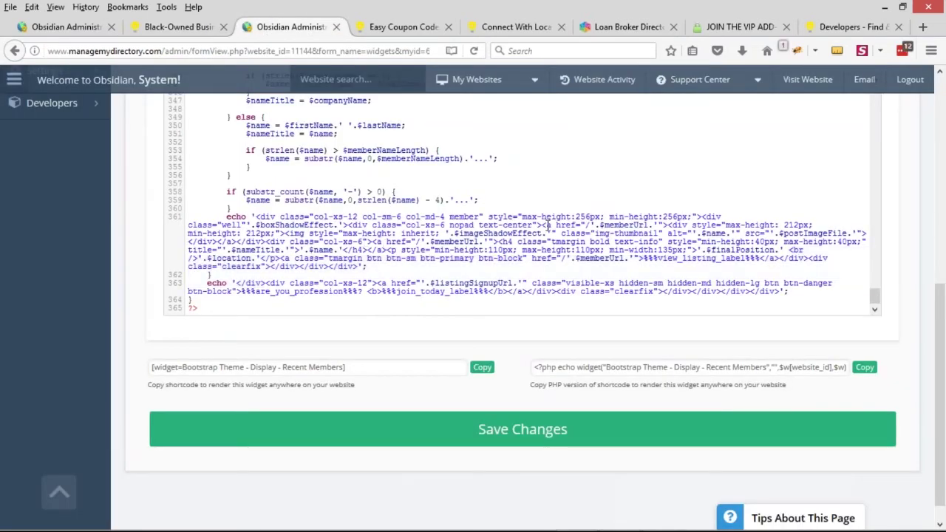
# Change the member name length setting in the widget code from 15 to 25
pyautogui.scroll(15, 399, 265)
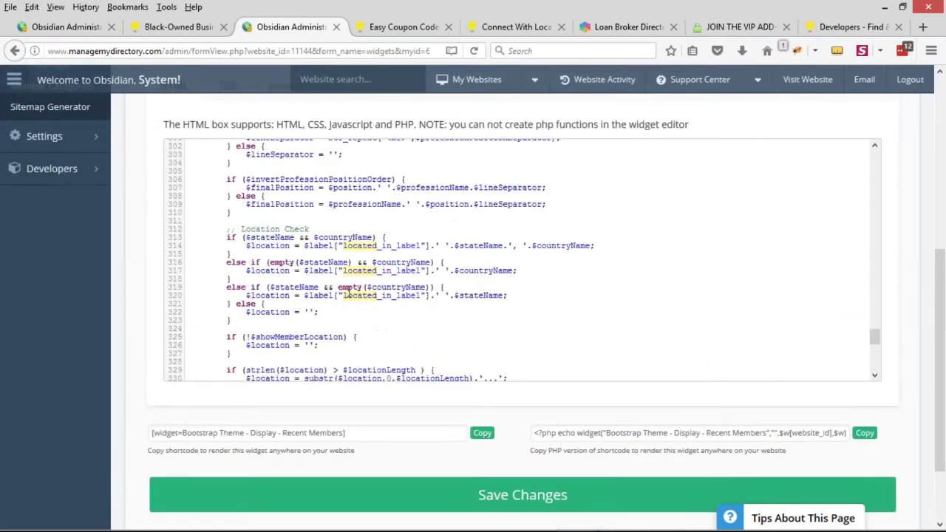
pyautogui.scroll(18, 399, 265)
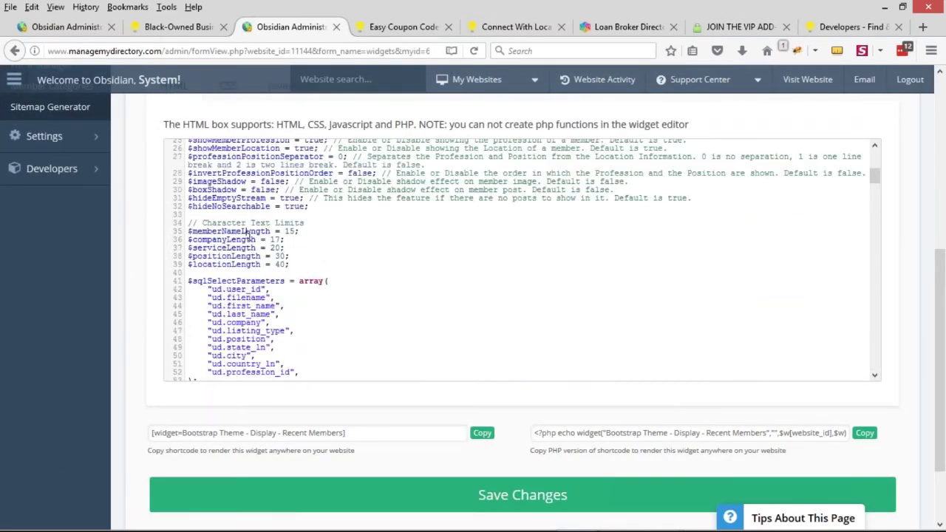
pyautogui.scroll(3, 248, 233)
pyautogui.scroll(-2, 229, 284)
pyautogui.tripleClick(230, 270)
pyautogui.click(230, 274)
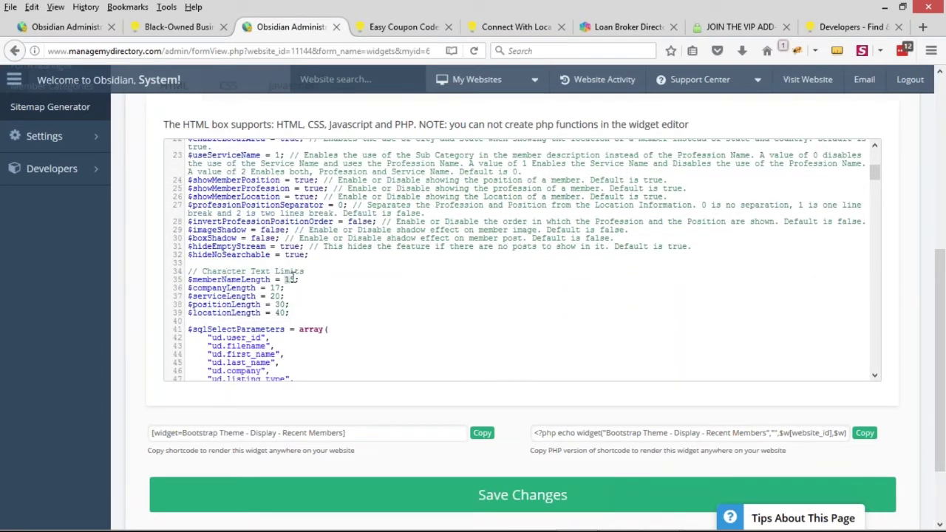
pyautogui.write('25')
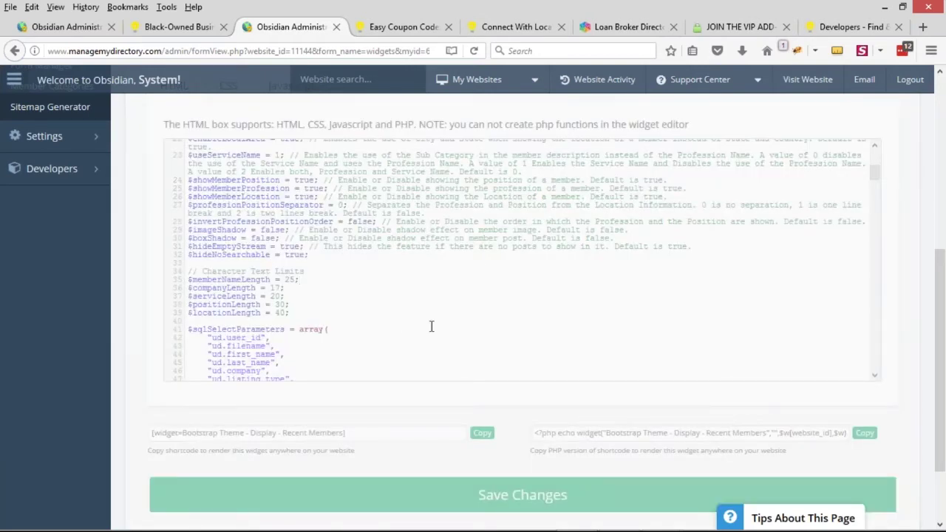
# Reload the live homepage to check the longer member names against the widget code
pyautogui.click(215, 27)
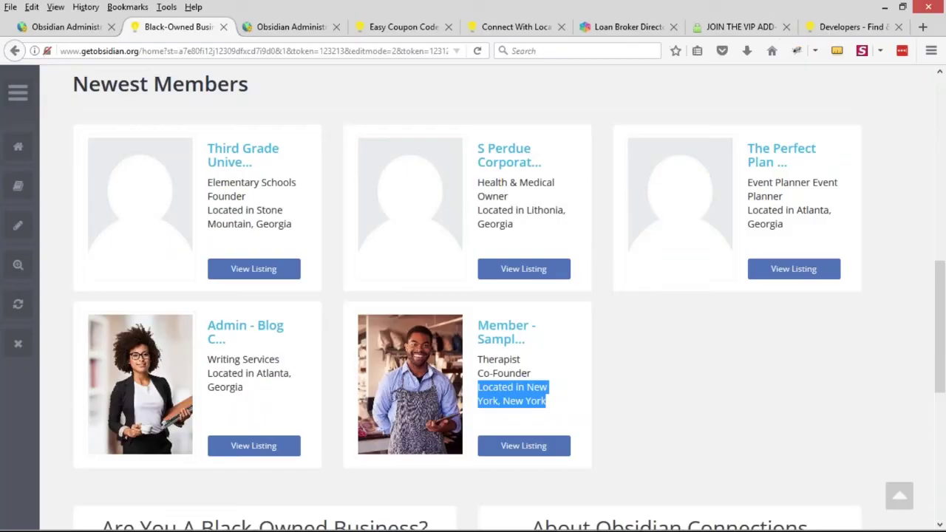
pyautogui.click(476, 55)
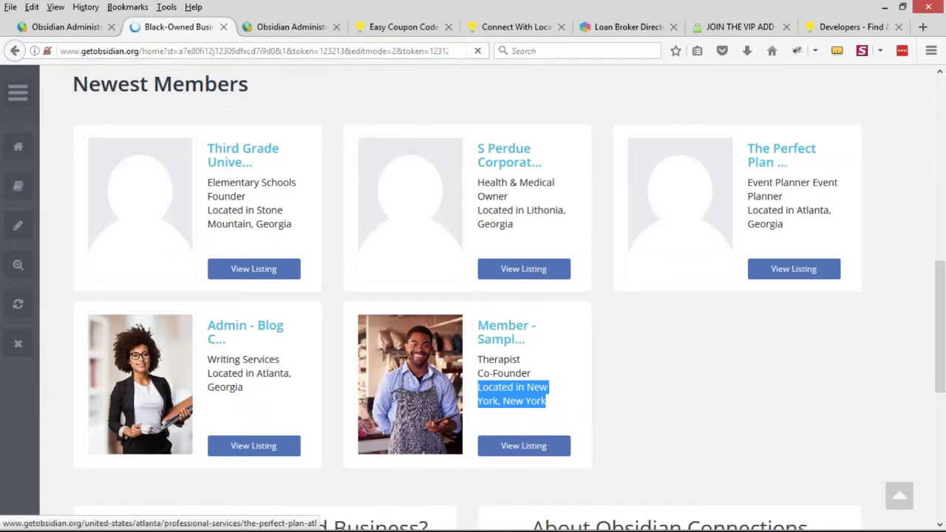
pyautogui.scroll(-7, 513, 269)
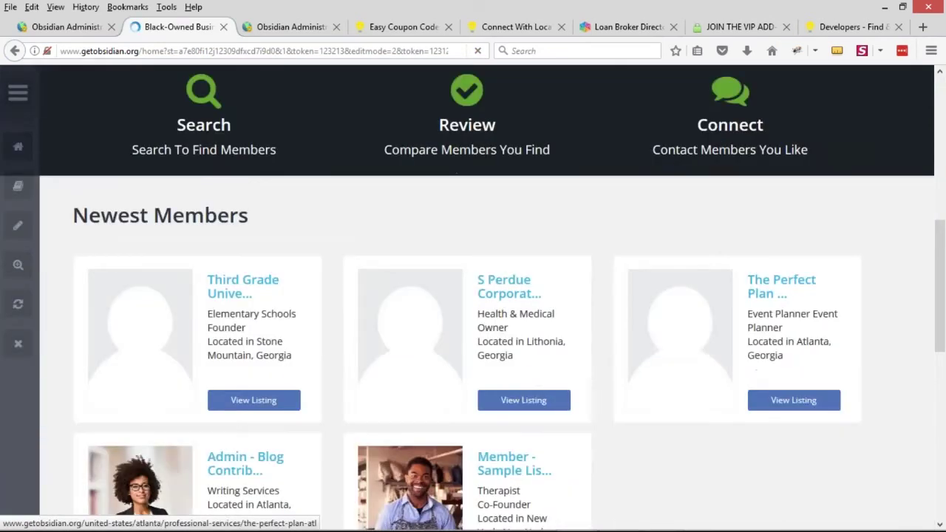
pyautogui.scroll(-1, 513, 269)
pyautogui.click(291, 26)
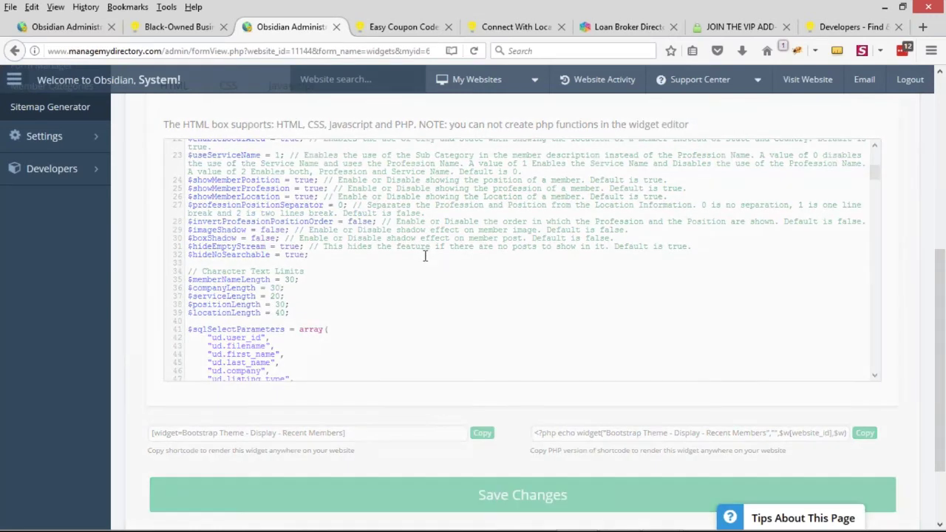
pyautogui.click(196, 28)
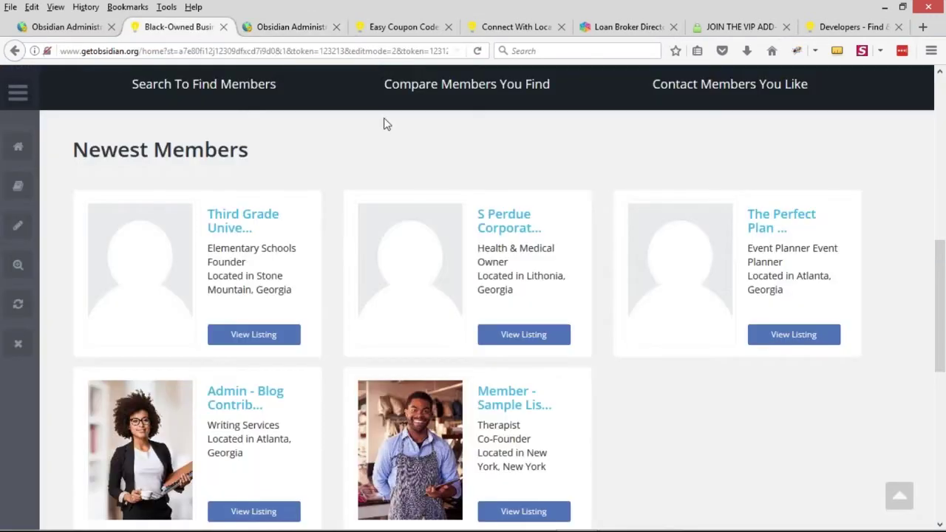
pyautogui.click(284, 27)
# Review the member display settings on lines 25–29 of the widget code
pyautogui.moveTo(304, 319); pyautogui.dragTo(187, 271)
pyautogui.scroll(2, 229, 207)
pyautogui.scroll(-2, 228, 207)
pyautogui.moveTo(190, 189); pyautogui.dragTo(272, 236)
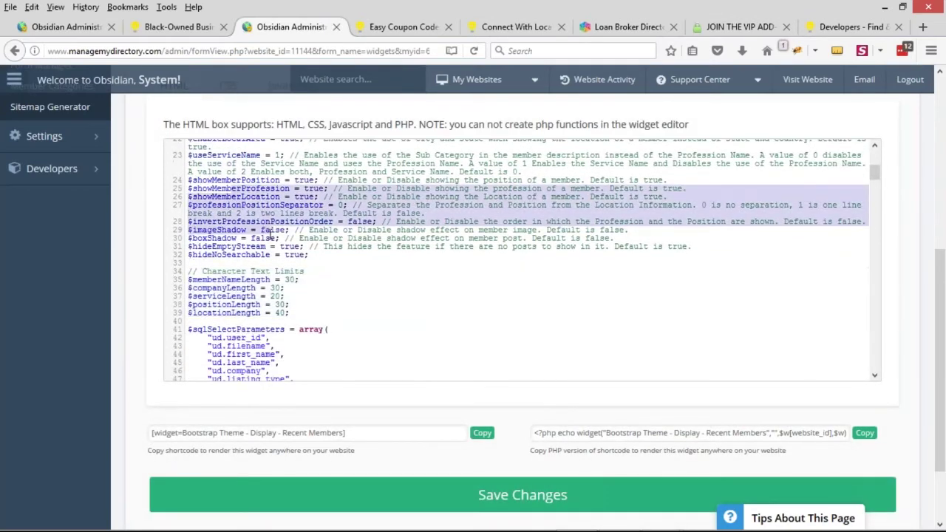
pyautogui.click(301, 181)
# Reload the live site and scroll down to the Newest Members cards
pyautogui.click(210, 29)
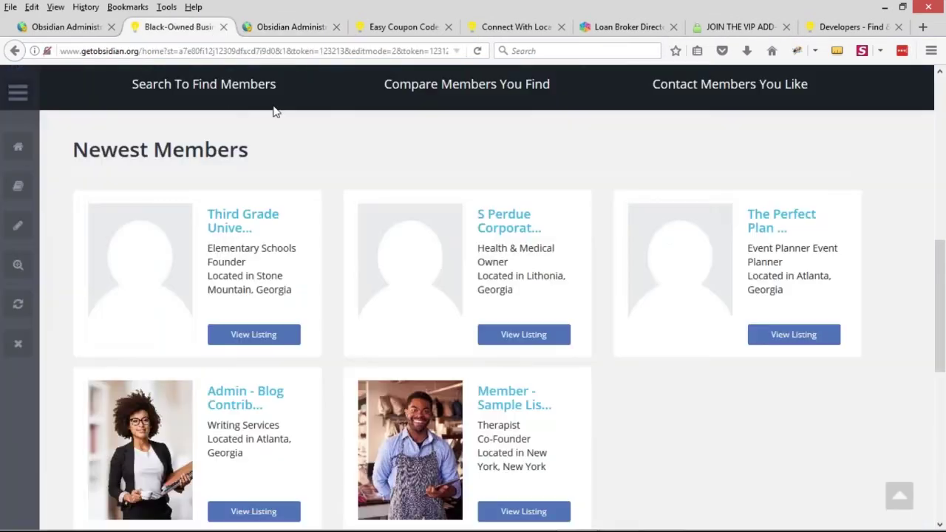
pyautogui.click(477, 51)
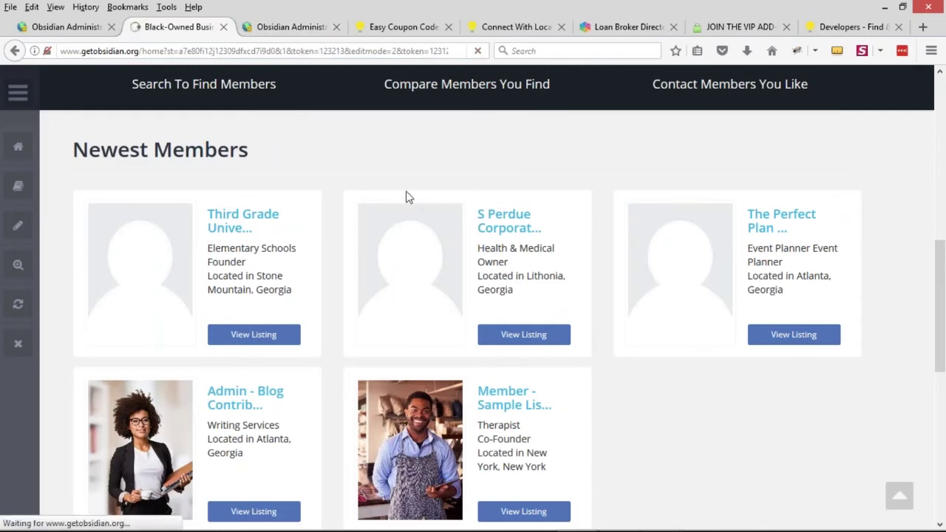
pyautogui.scroll(-5, 366, 228)
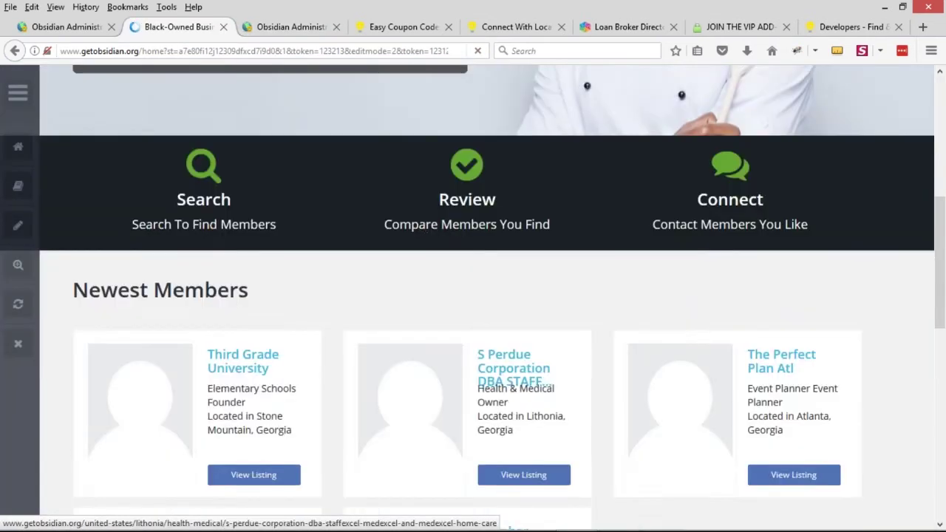
pyautogui.scroll(-3, 425, 223)
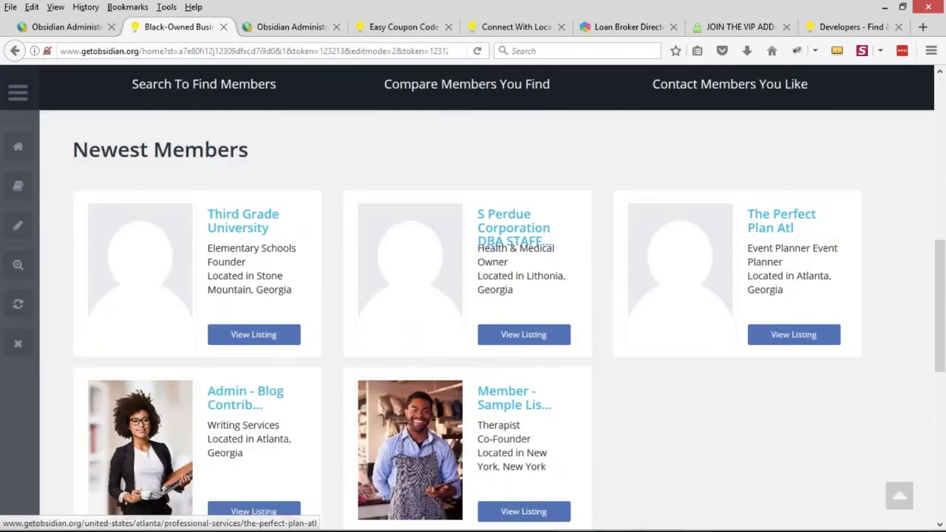
pyautogui.rightClick(500, 235)
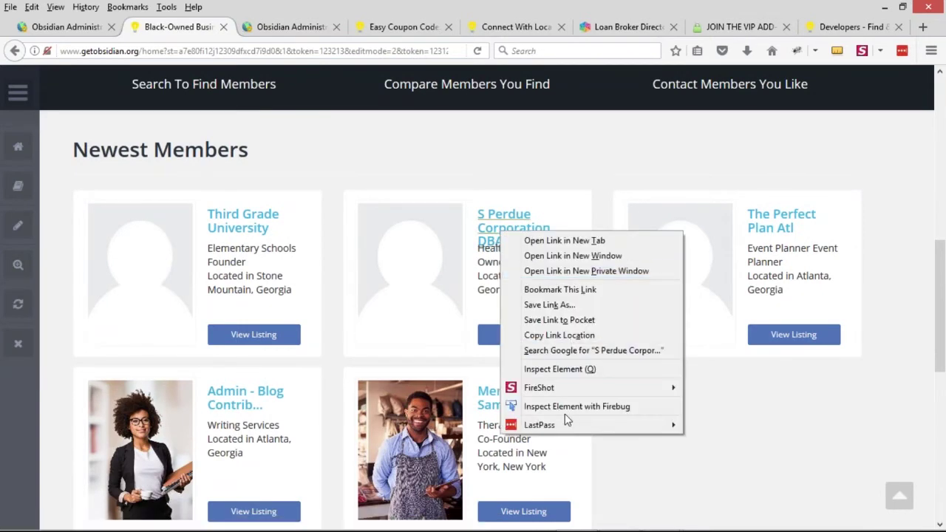
pyautogui.press('Escape')
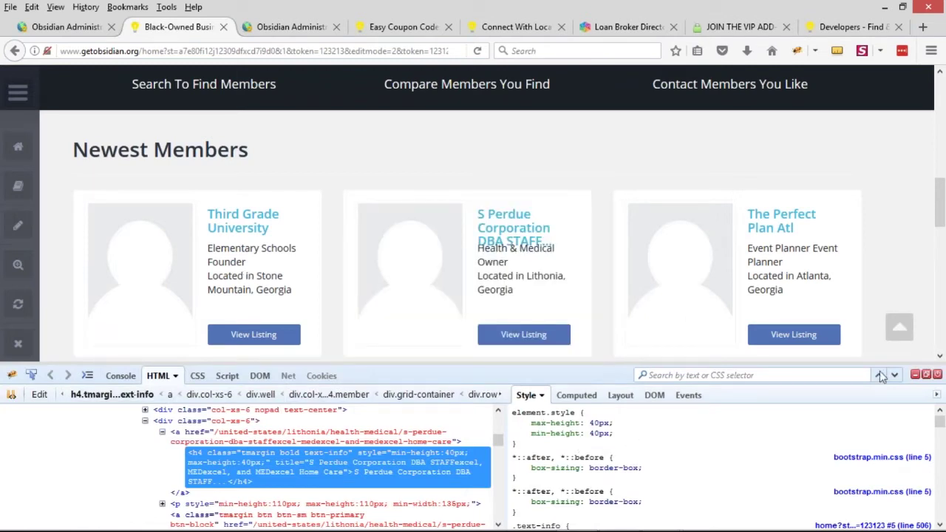
pyautogui.click(599, 422)
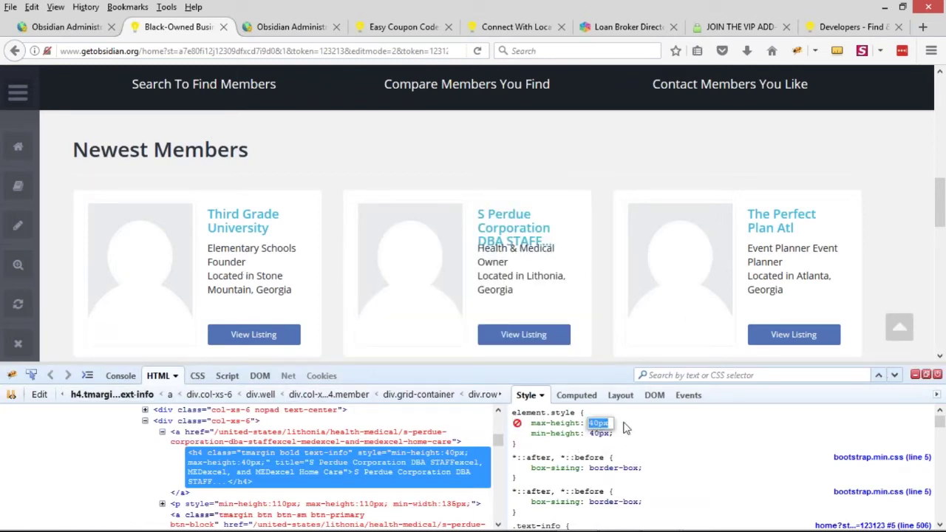
pyautogui.press('Up')
pyautogui.press('Up')
pyautogui.press('Up')
pyautogui.press('Up')
pyautogui.press('Up')
pyautogui.press('Up')
pyautogui.press('Up')
pyautogui.press('Up')
pyautogui.press('Up')
pyautogui.press('Up')
pyautogui.press('Up')
pyautogui.press('Up')
pyautogui.press('Up')
pyautogui.press('Up')
pyautogui.press('Up')
pyautogui.press('Up')
pyautogui.press('Up')
pyautogui.press('Up')
pyautogui.press('Up')
pyautogui.press('Up')
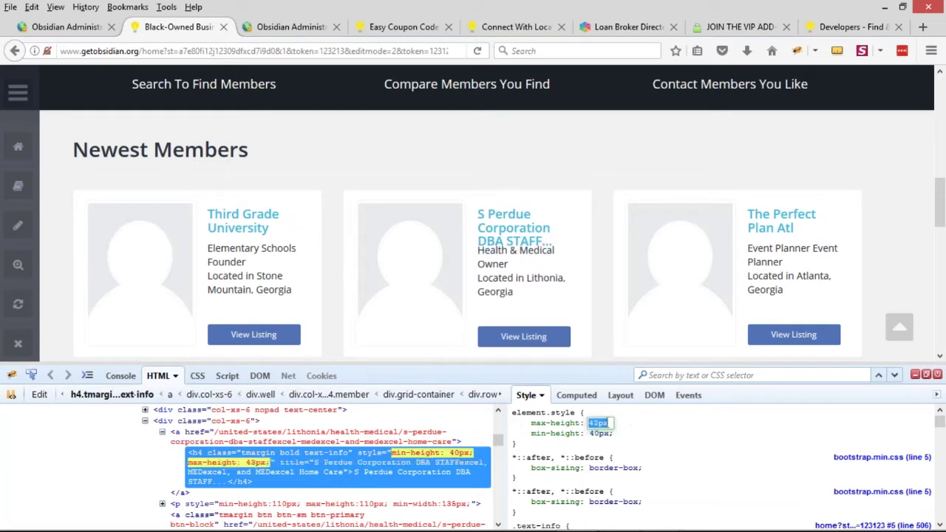
pyautogui.press('Down')
pyautogui.press('Down')
pyautogui.press('Down')
pyautogui.press('Down')
pyautogui.press('Down')
pyautogui.press('Down')
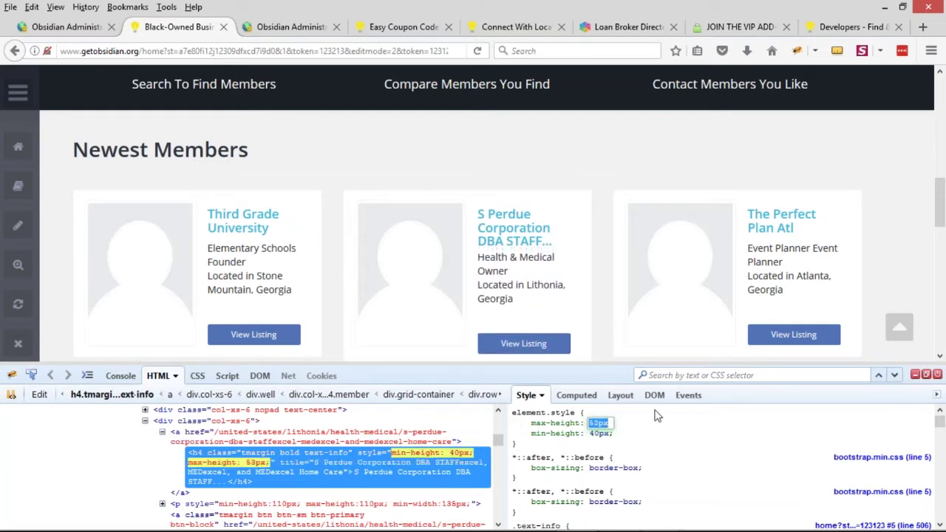
pyautogui.press('Return')
pyautogui.click(600, 434)
pyautogui.press('Up')
pyautogui.press('Up')
pyautogui.press('Up')
pyautogui.press('Up')
pyautogui.press('Up')
pyautogui.press('Up')
pyautogui.press('Up')
pyautogui.press('Up')
pyautogui.press('Up')
pyautogui.press('Up')
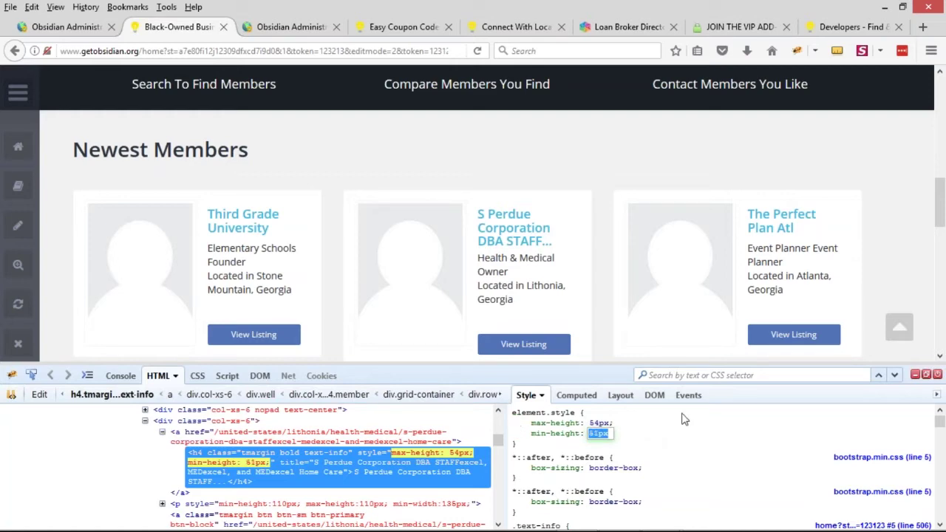
pyautogui.click(916, 374)
# In the widget code, change the 40px heading height to 54px
pyautogui.click(290, 27)
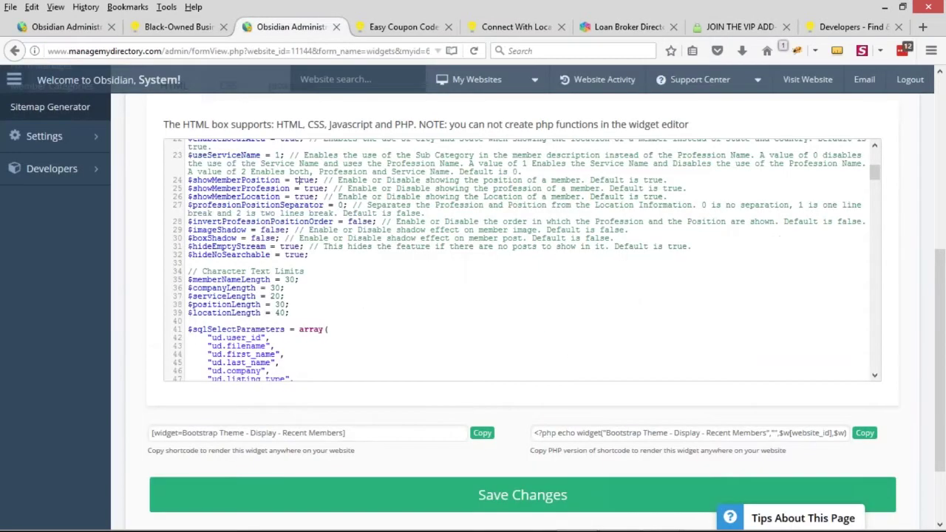
pyautogui.hotkey('ctrl', 'f')
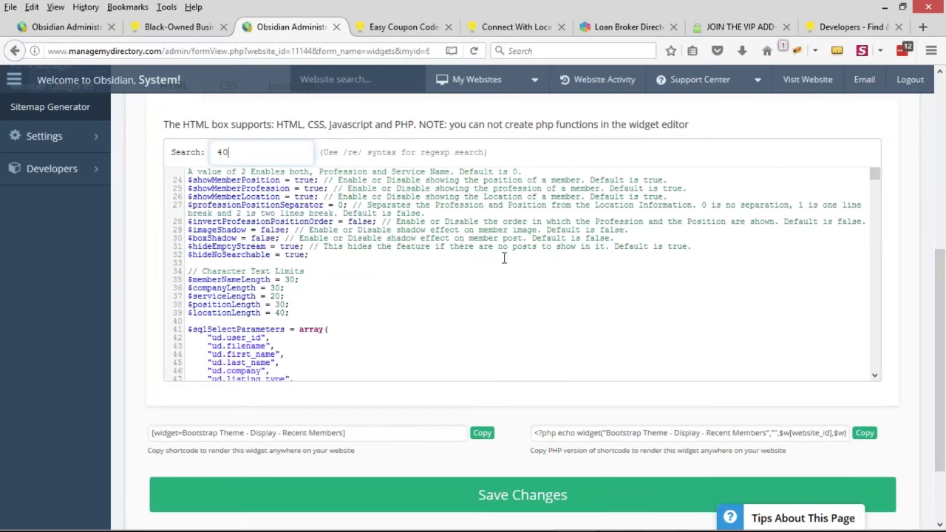
pyautogui.press('Return')
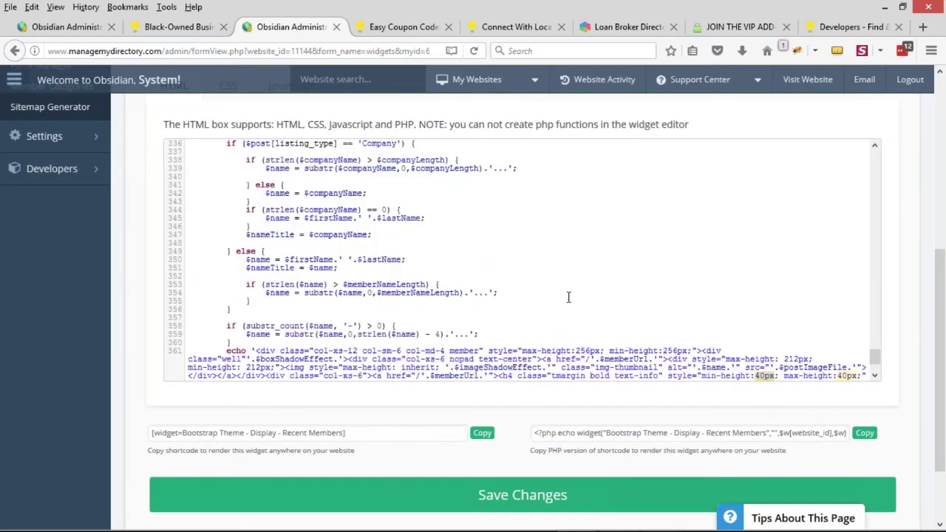
pyautogui.scroll(-2, 702, 329)
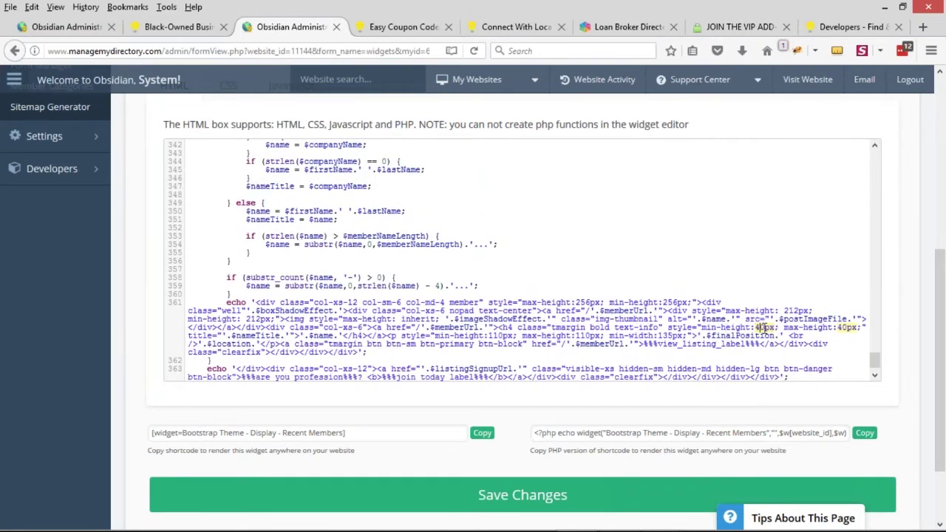
pyautogui.write('54')
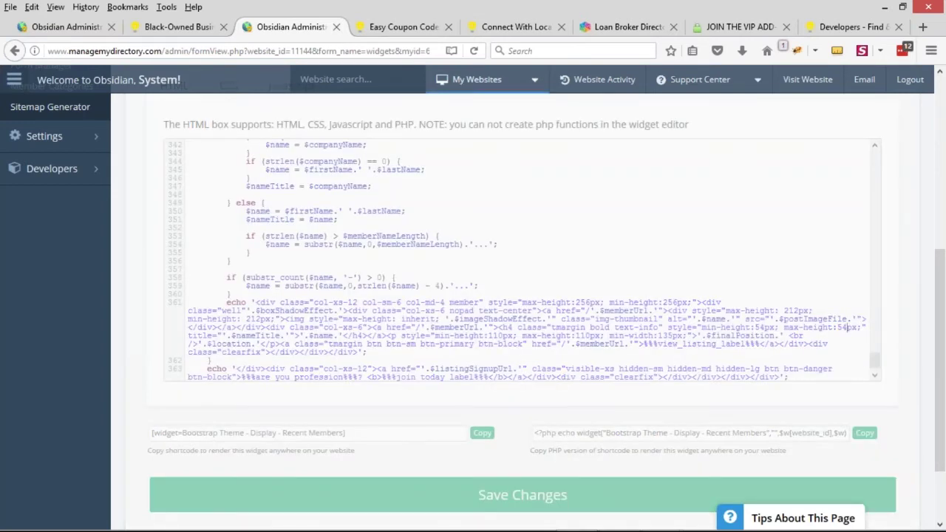
# Reload the live homepage twice to check the taller name headings, then return to the code
pyautogui.click(181, 26)
pyautogui.click(476, 53)
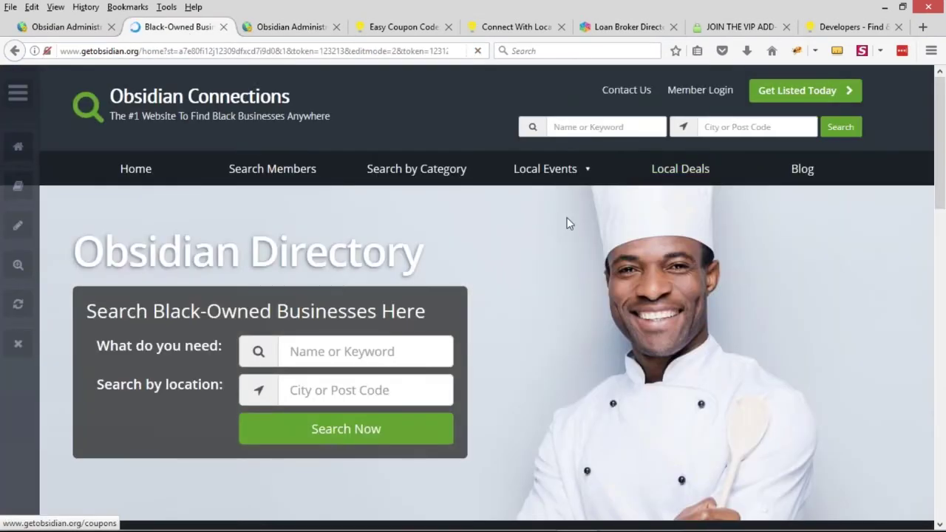
pyautogui.scroll(-6, 566, 221)
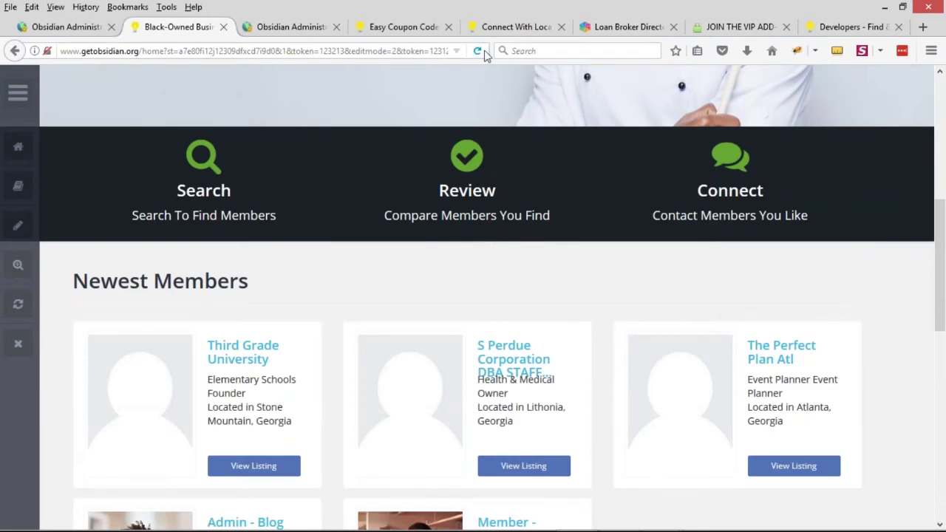
pyautogui.click(485, 55)
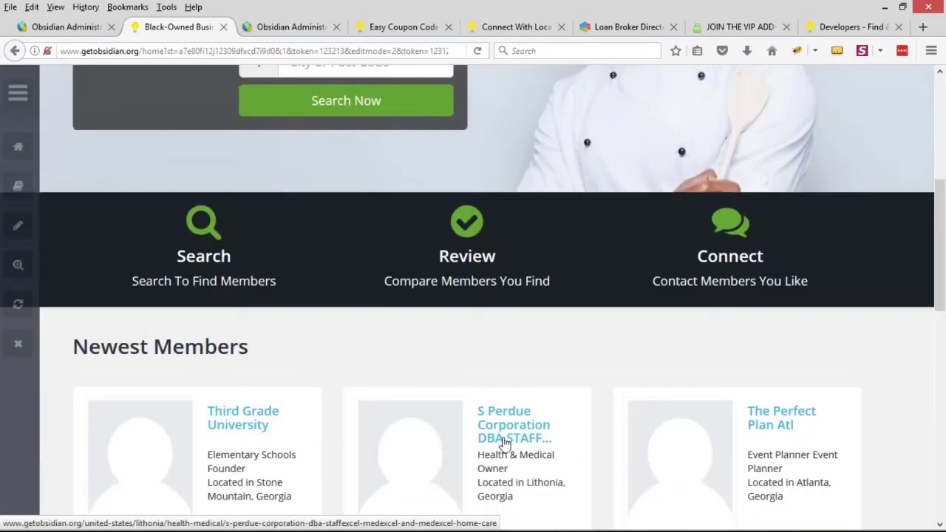
pyautogui.hotkey('ctrl', 'Tab')
pyautogui.moveTo(875, 360); pyautogui.dragTo(875, 156)
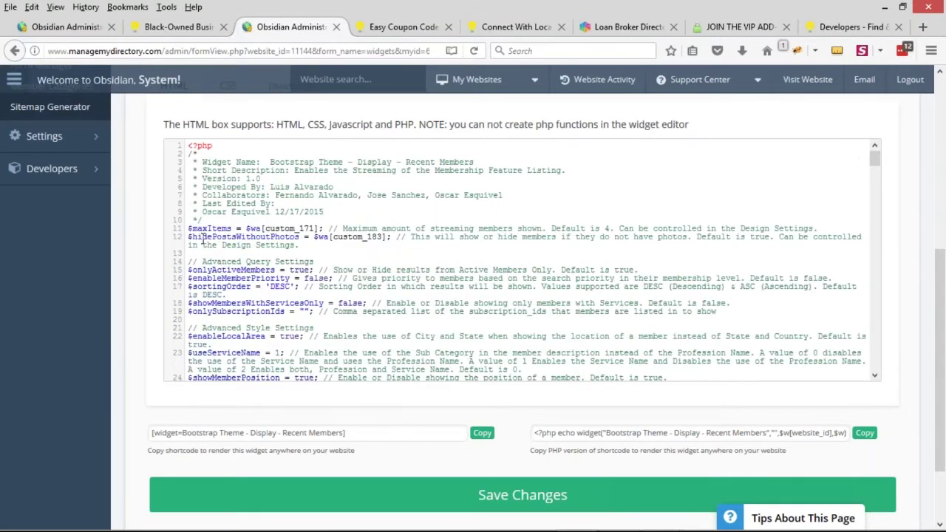
# Review the $hidePostsWithoutPhotos and $onlySubscriptionIds settings, zooming the page to 140%
pyautogui.moveTo(233, 237); pyautogui.dragTo(299, 237)
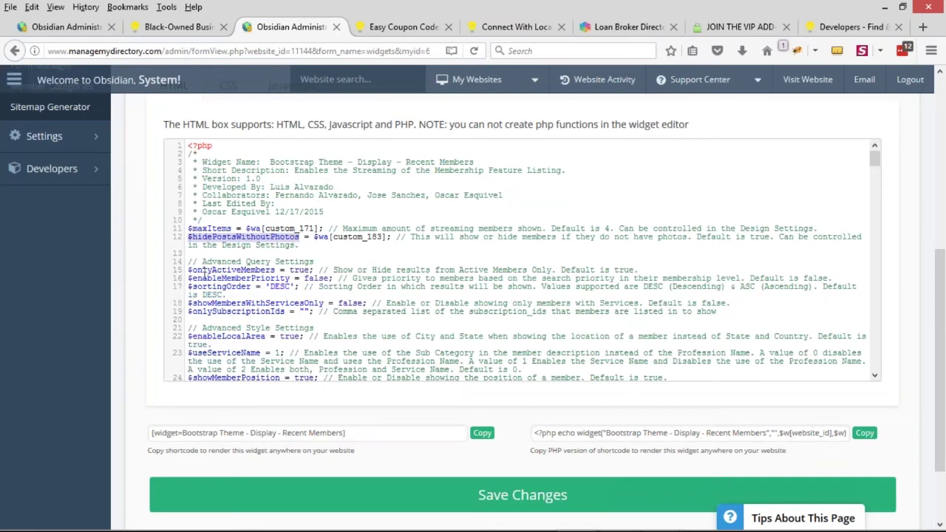
pyautogui.scroll(-2, 251, 268)
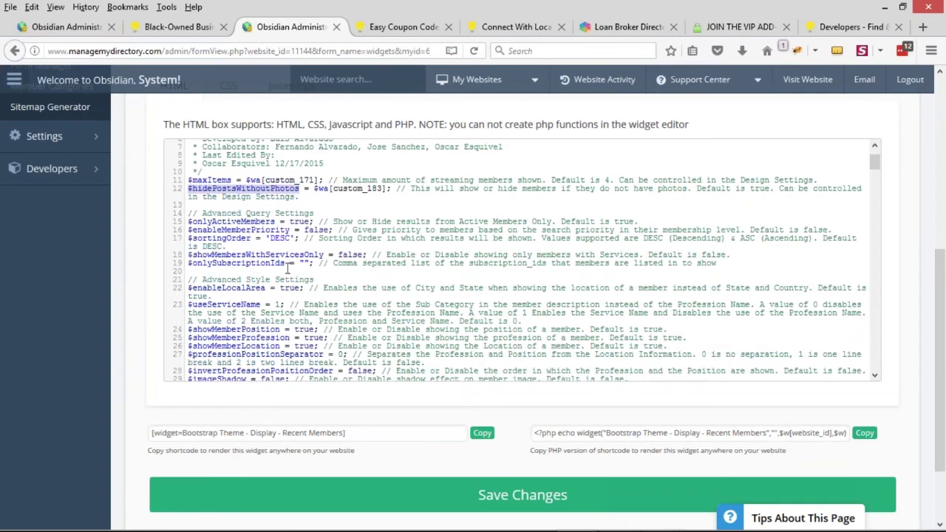
pyautogui.scroll(-2, 299, 280)
pyautogui.scroll(-2, 224, 270)
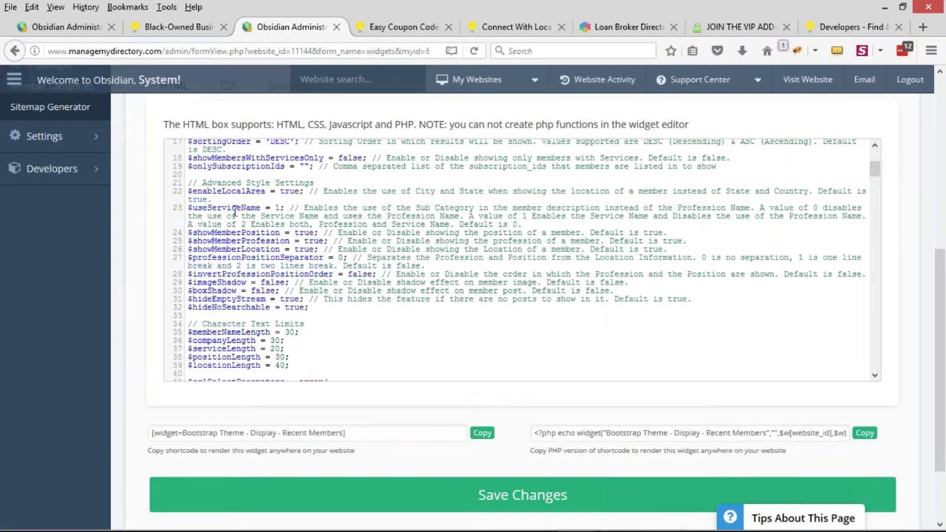
pyautogui.moveTo(203, 165); pyautogui.dragTo(286, 167)
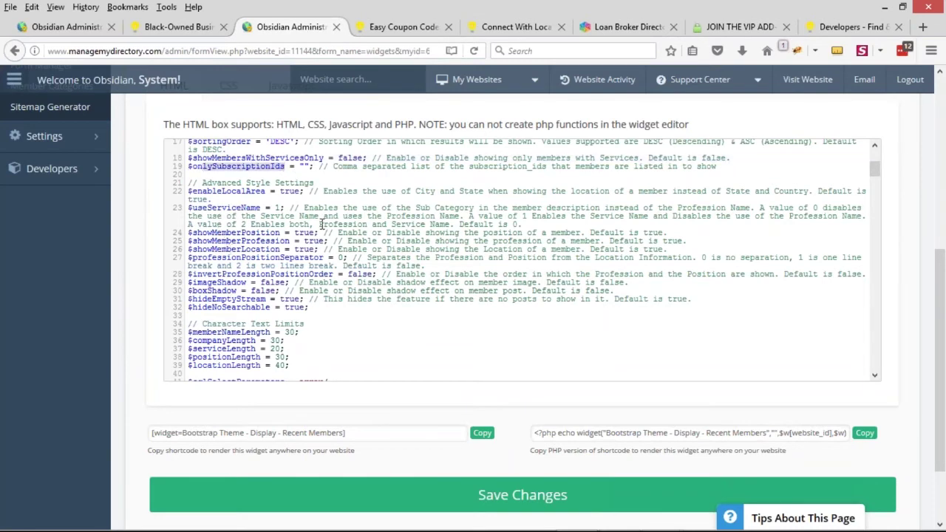
pyautogui.hotkey('ctrl', '+')
pyautogui.hotkey('ctrl', '+')
pyautogui.hotkey('ctrl', '+')
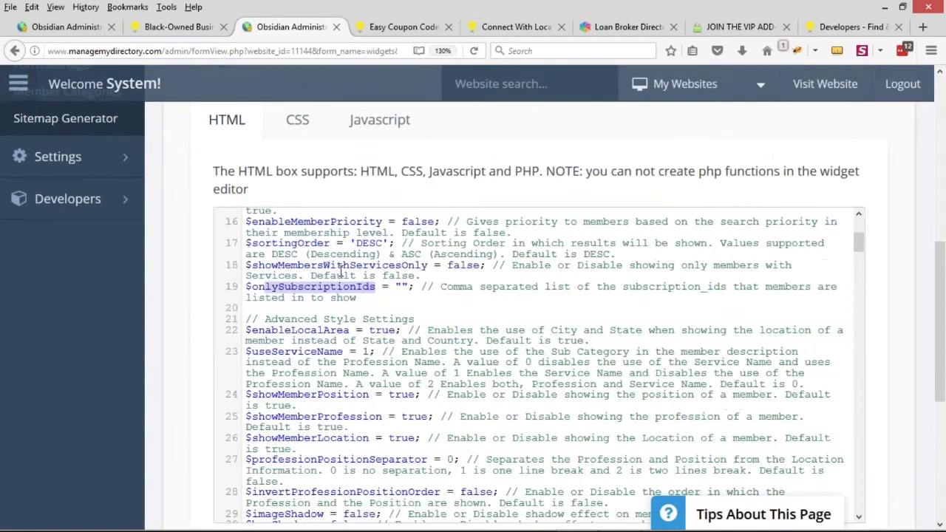
pyautogui.hotkey('ctrl', '+')
pyautogui.moveTo(264, 316); pyautogui.dragTo(404, 316)
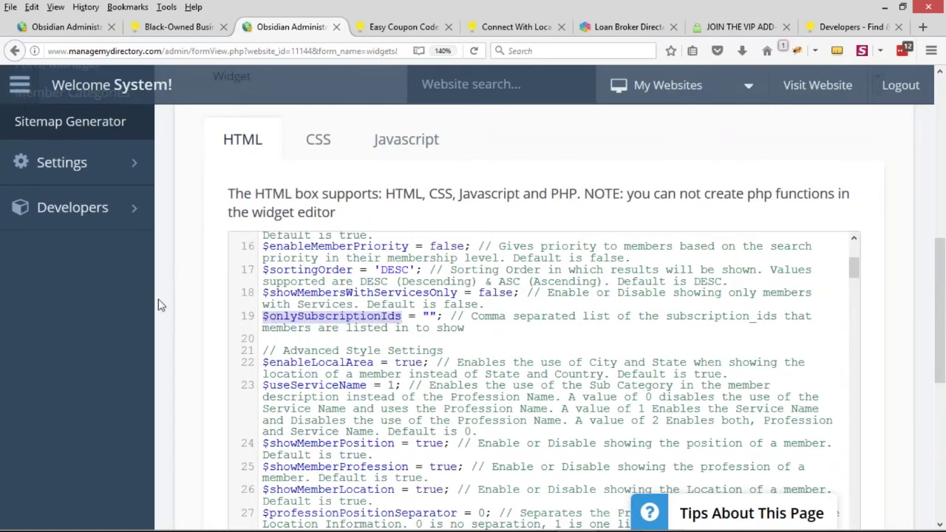
# Expand the Finance admin menu and open product management in a new tab
pyautogui.scroll(4, 167, 326)
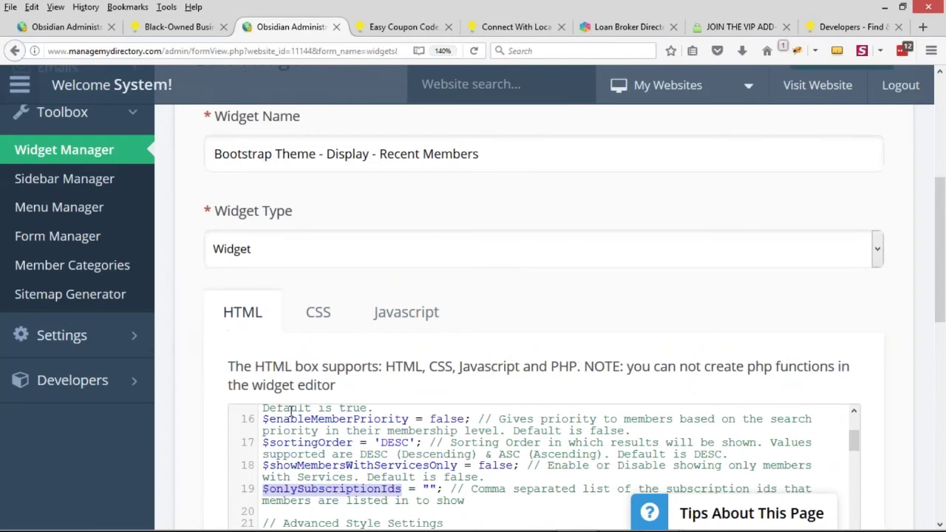
pyautogui.scroll(-3, 168, 284)
pyautogui.scroll(6, 185, 296)
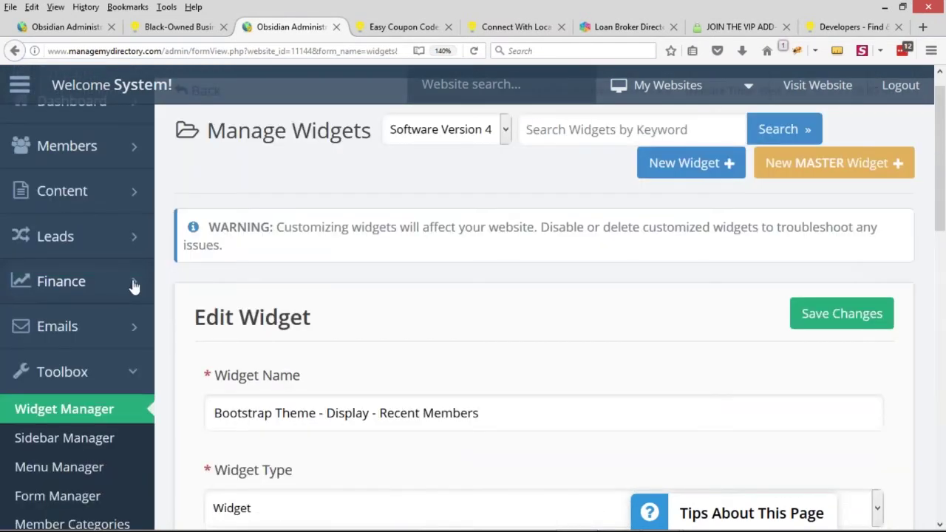
pyautogui.click(133, 284)
pyautogui.middleClick(56, 325)
# Note the product IDs for Admin - Blog Contributor (4), Basic (3) and Featured (2)
pyautogui.click(340, 26)
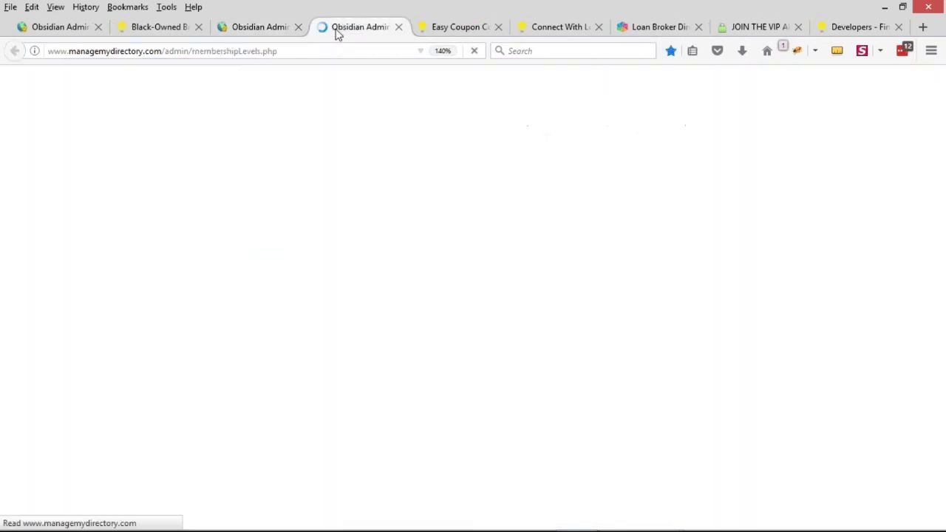
pyautogui.scroll(-2, 459, 218)
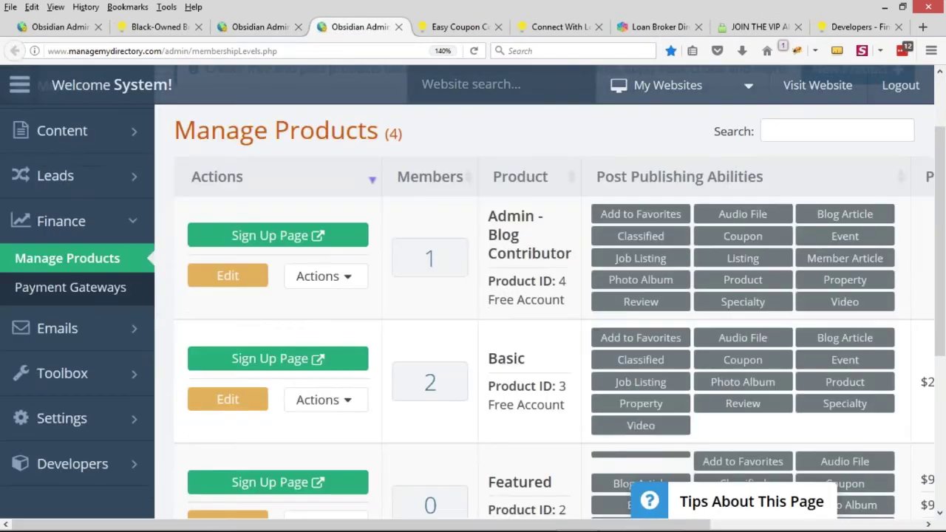
pyautogui.doubleClick(563, 281)
pyautogui.doubleClick(562, 386)
pyautogui.scroll(-1, 561, 377)
pyautogui.scroll(-1, 562, 414)
pyautogui.doubleClick(562, 423)
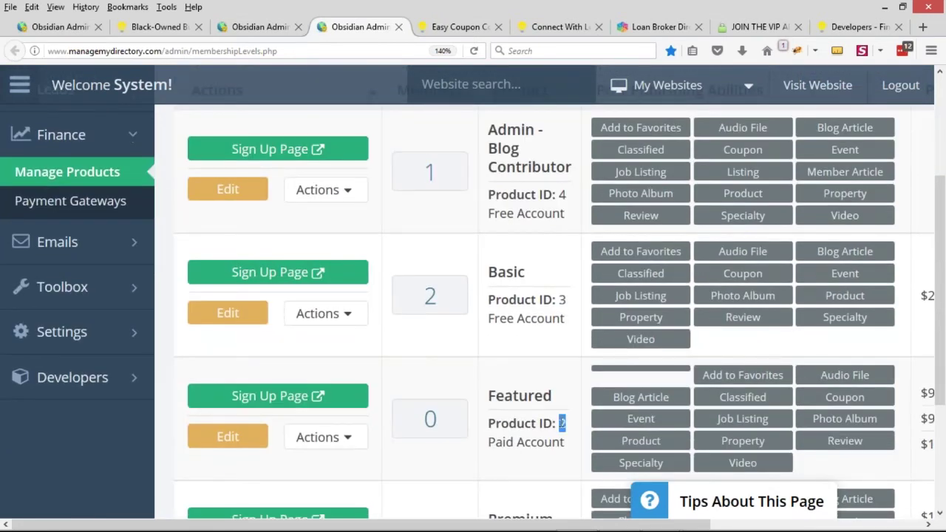
pyautogui.scroll(3, 484, 321)
pyautogui.scroll(1, 425, 298)
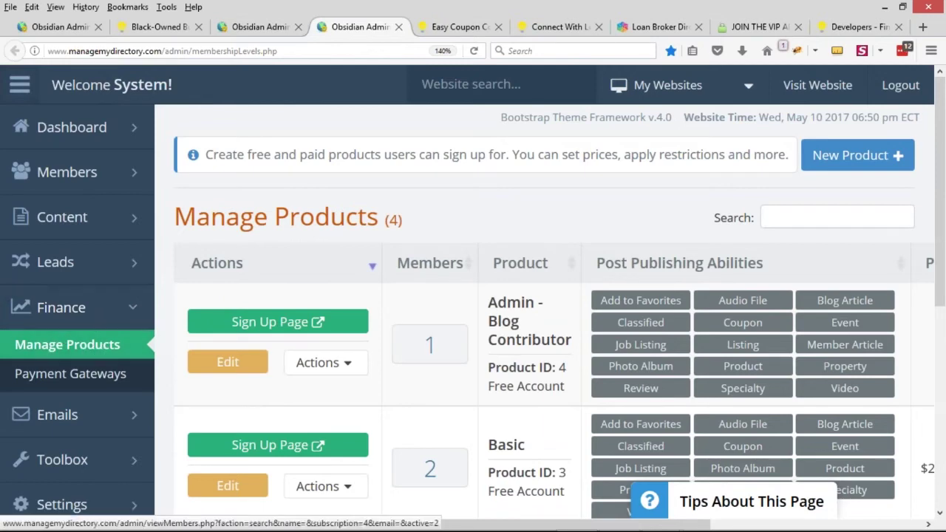
# Recheck all four product IDs including Premium (1), then return to the widget code
pyautogui.scroll(-2, 544, 328)
pyautogui.doubleClick(561, 281)
pyautogui.doubleClick(562, 386)
pyautogui.scroll(-4, 573, 295)
pyautogui.doubleClick(562, 337)
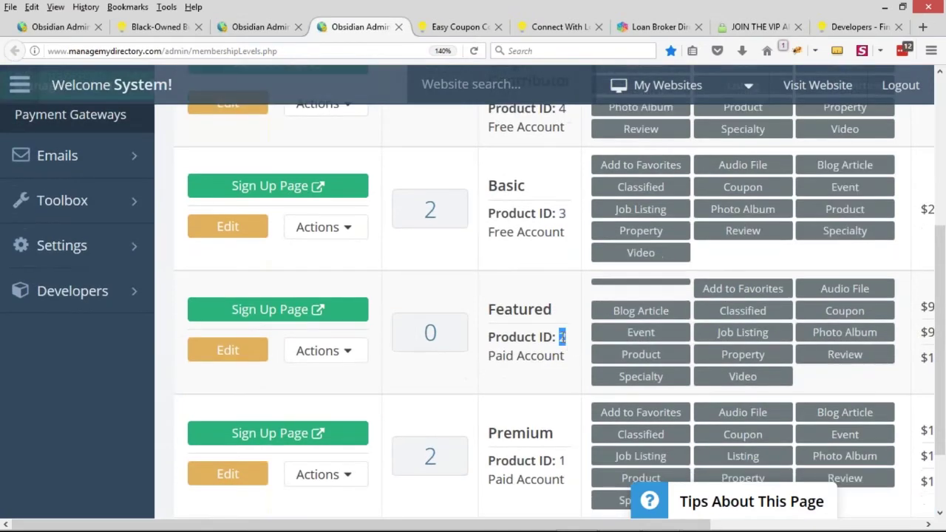
pyautogui.scroll(-2, 562, 340)
pyautogui.doubleClick(562, 369)
pyautogui.hotkey('ctrl', 'c')
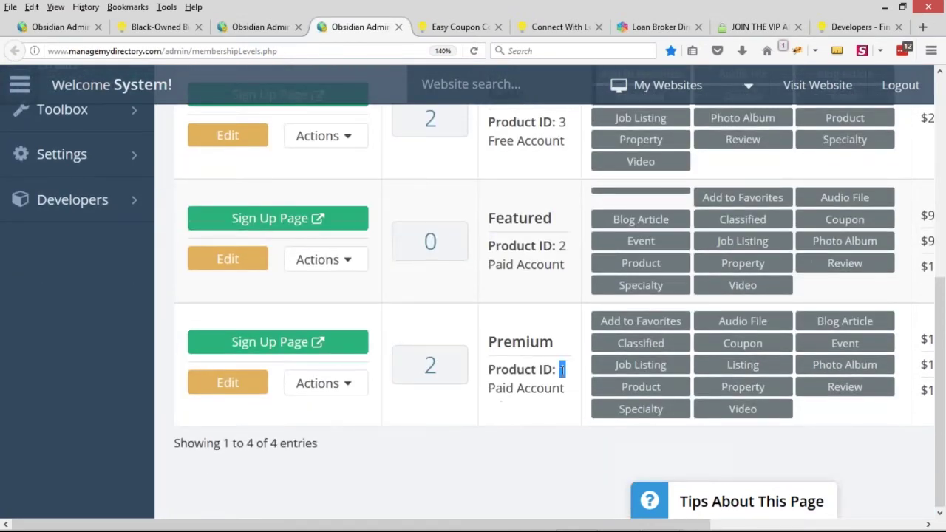
pyautogui.click(259, 26)
pyautogui.scroll(-12, 228, 236)
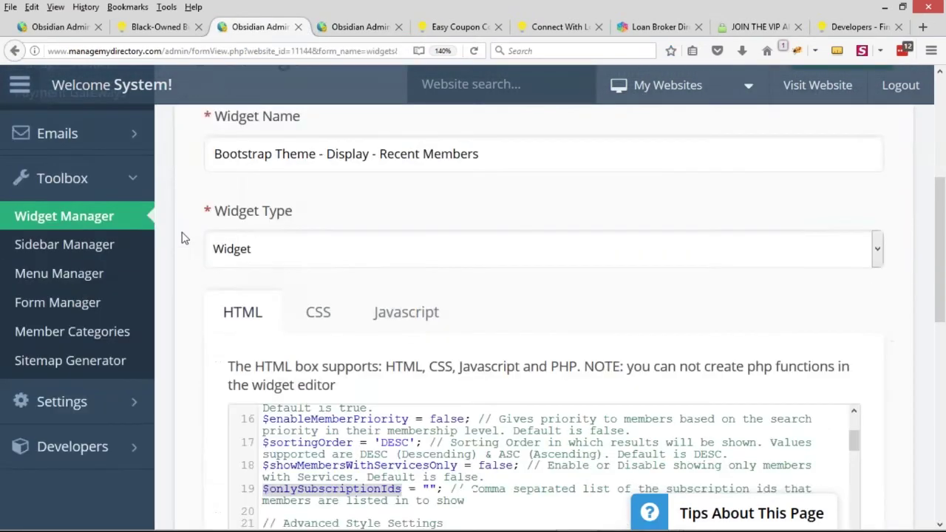
pyautogui.click(338, 241)
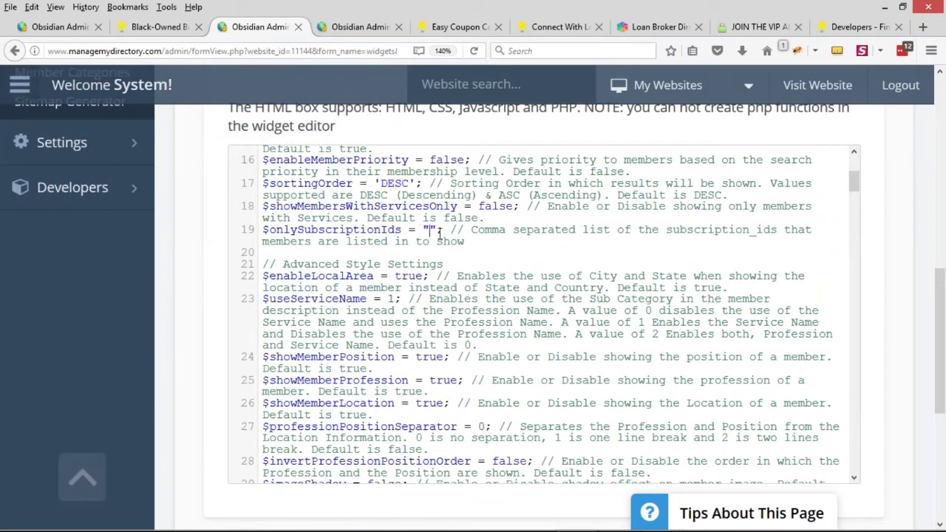
pyautogui.hotkey('ctrl', 'v')
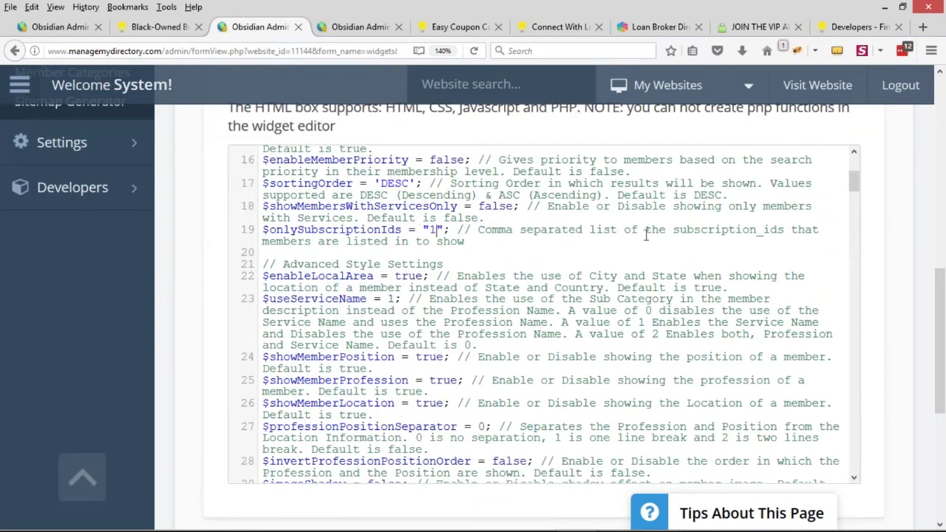
pyautogui.write(',4,5,6')
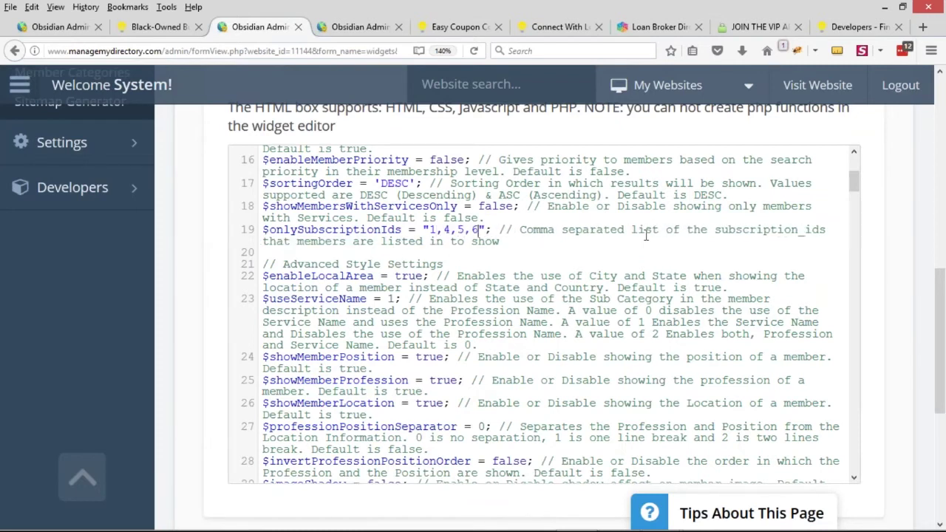
pyautogui.write(',7,8')
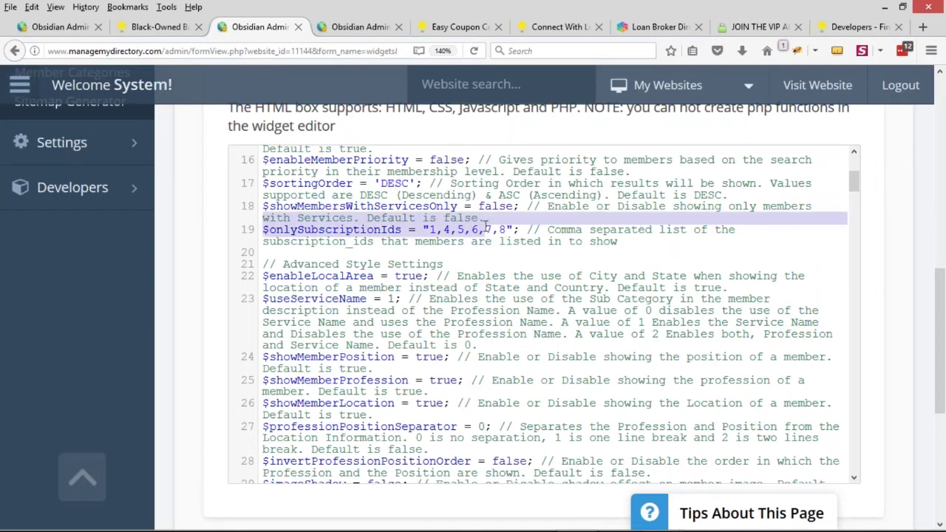
pyautogui.moveTo(523, 229); pyautogui.dragTo(262, 231)
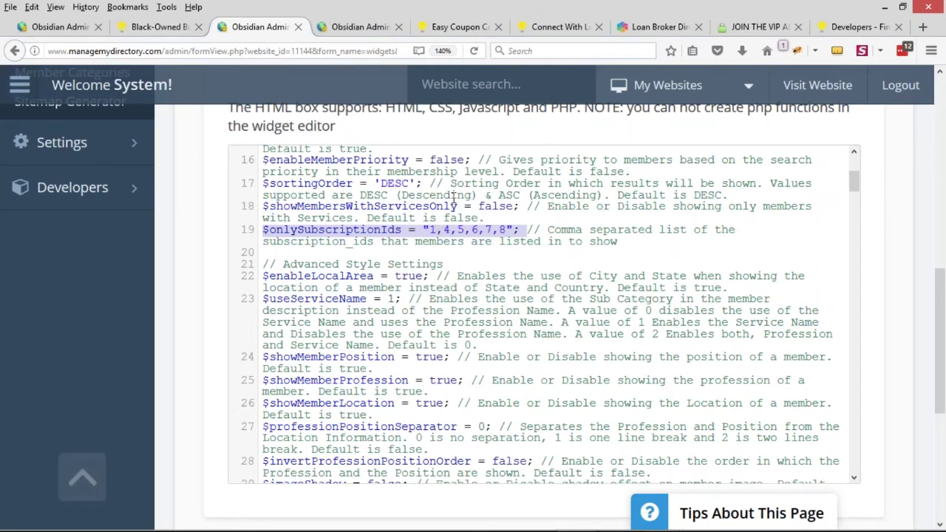
pyautogui.click(509, 231)
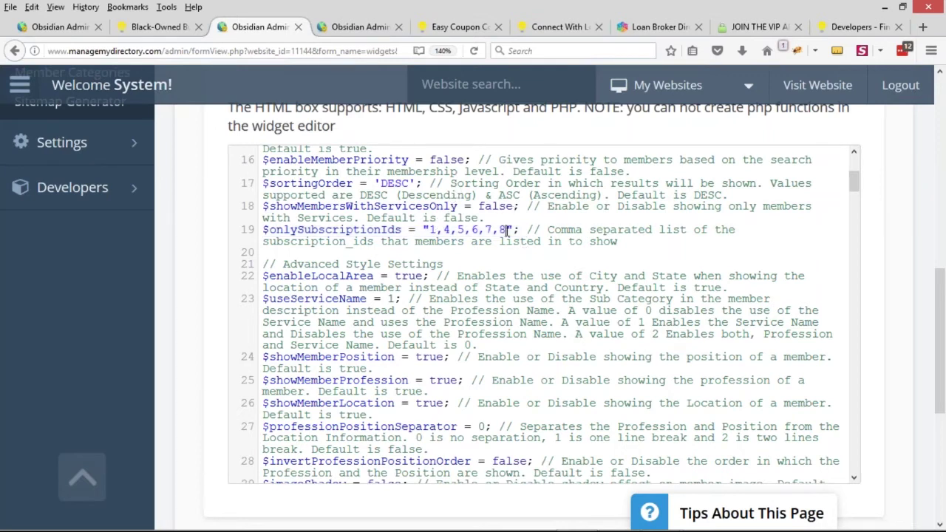
pyautogui.moveTo(509, 231); pyautogui.dragTo(435, 232)
pyautogui.press('BackSpace')
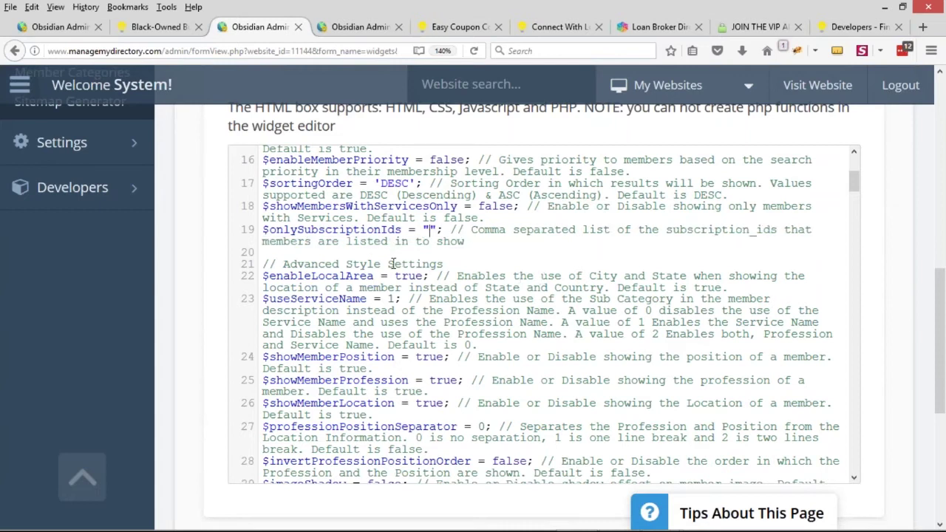
pyautogui.moveTo(262, 230); pyautogui.dragTo(442, 230)
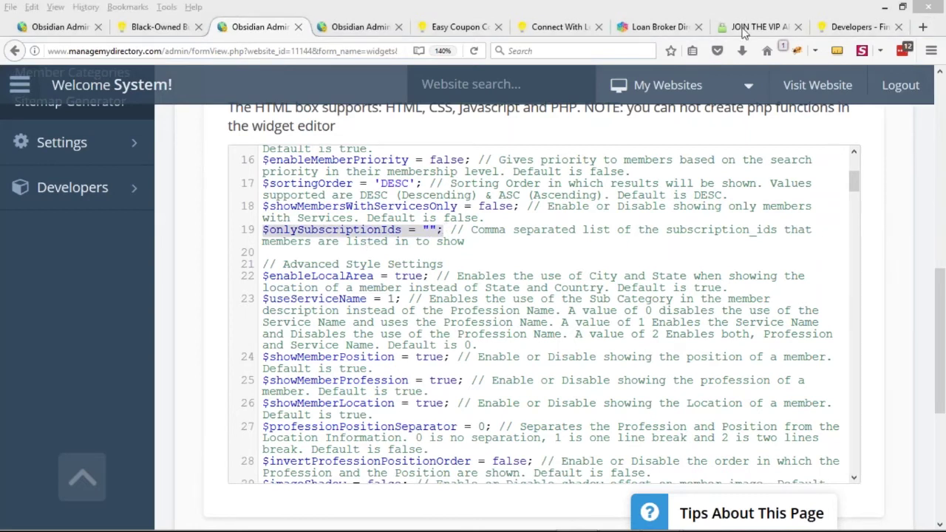
pyautogui.moveTo(263, 231); pyautogui.dragTo(442, 232)
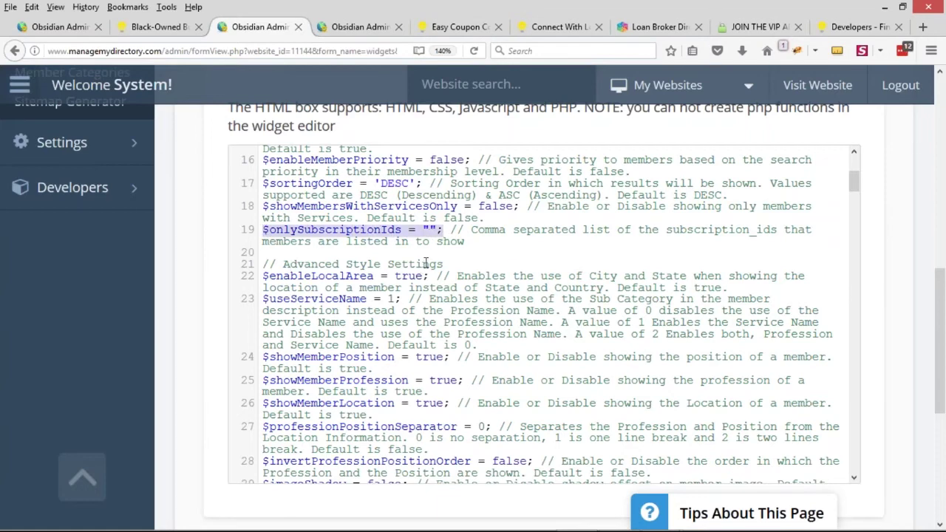
pyautogui.hotkey('ctrl', '-')
pyautogui.hotkey('ctrl', '-')
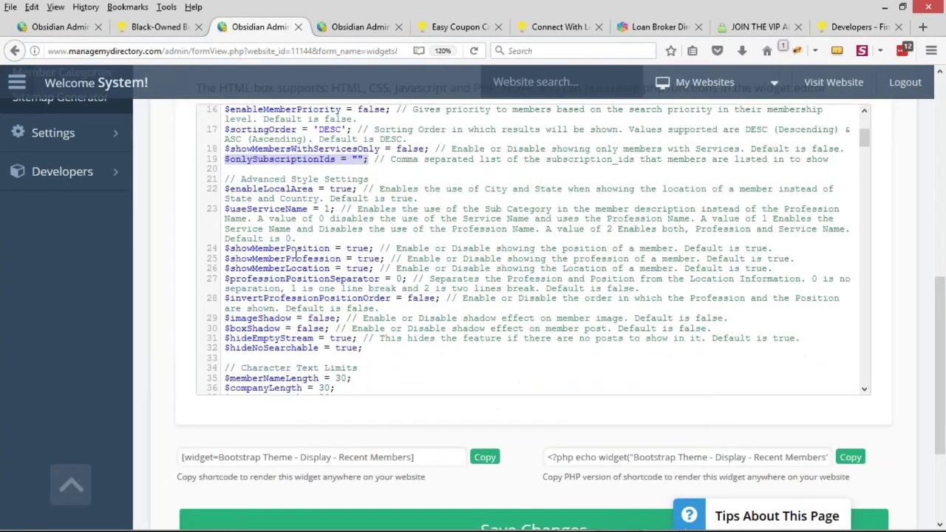
pyautogui.moveTo(225, 216); pyautogui.dragTo(366, 216)
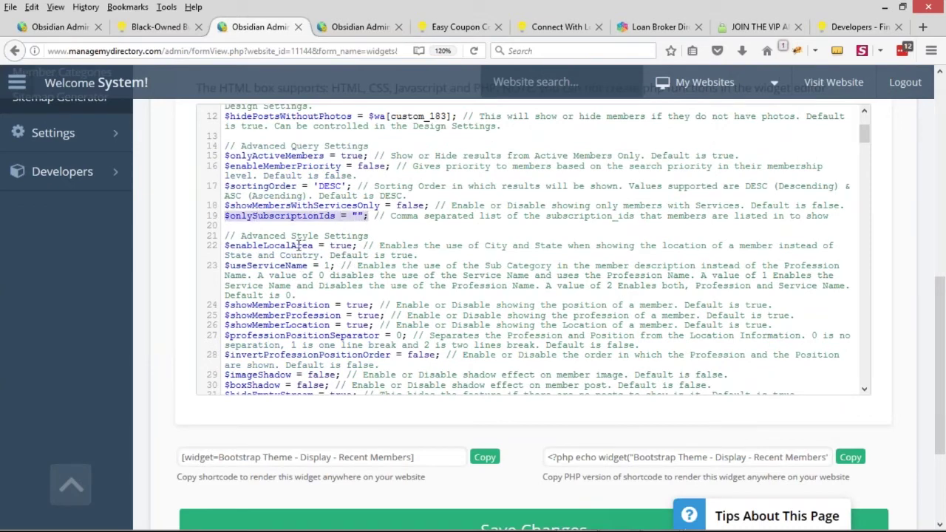
pyautogui.scroll(4, 180, 263)
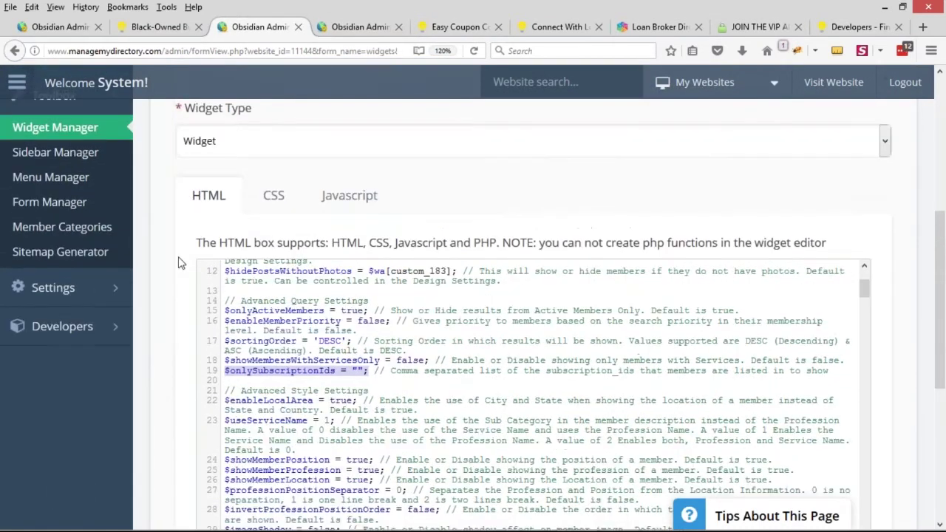
# Reset the browser zoom and review the variable on line 19 of the widget code
pyautogui.click(56, 7)
pyautogui.moveTo(185, 59)
pyautogui.click(204, 92)
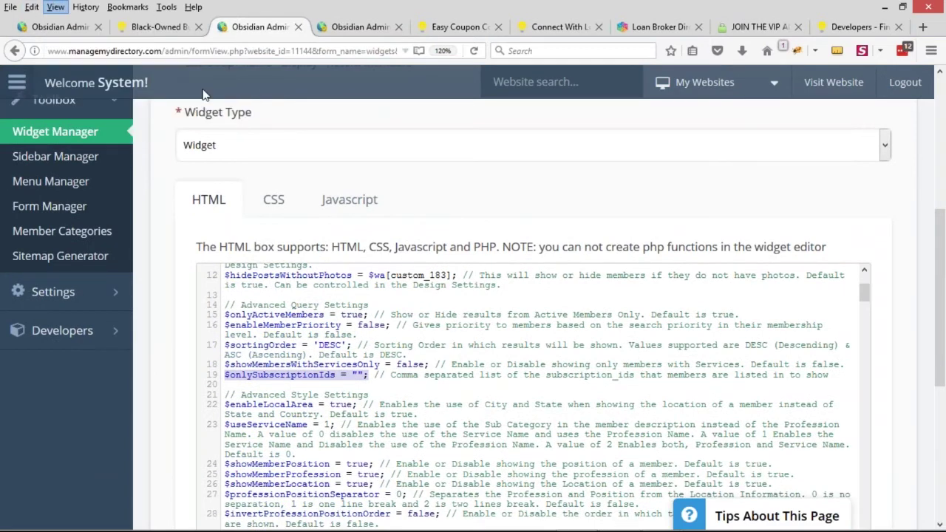
pyautogui.click(305, 295)
pyautogui.moveTo(301, 287); pyautogui.dragTo(181, 288)
pyautogui.click(300, 280)
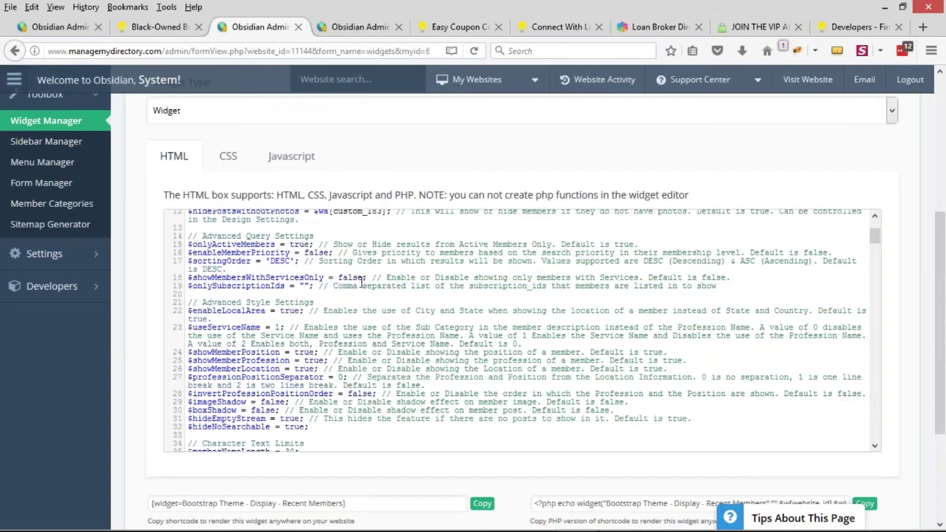
# Look over the Newest Members section on the live site, then switch to the admin dashboard
pyautogui.scroll(5, 190, 281)
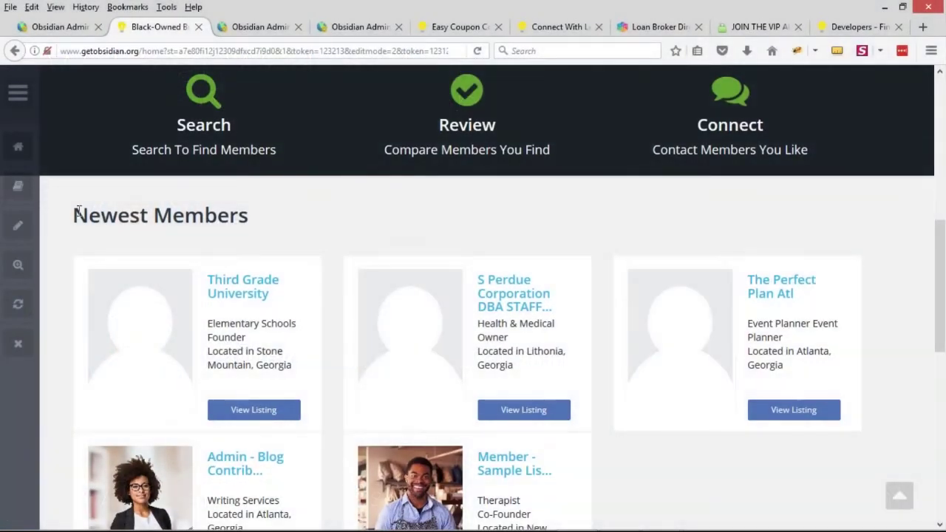
pyautogui.moveTo(74, 213); pyautogui.dragTo(275, 213)
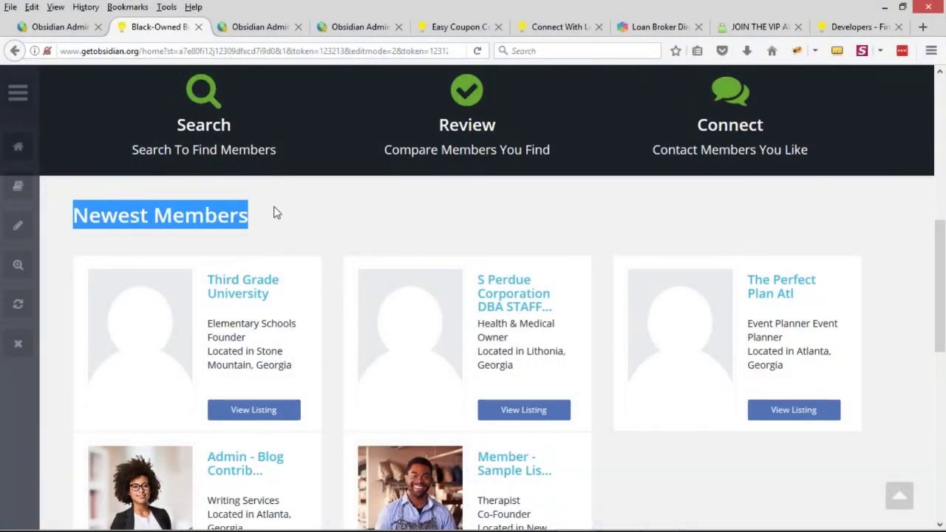
pyautogui.scroll(-2, 276, 210)
pyautogui.scroll(3, 342, 300)
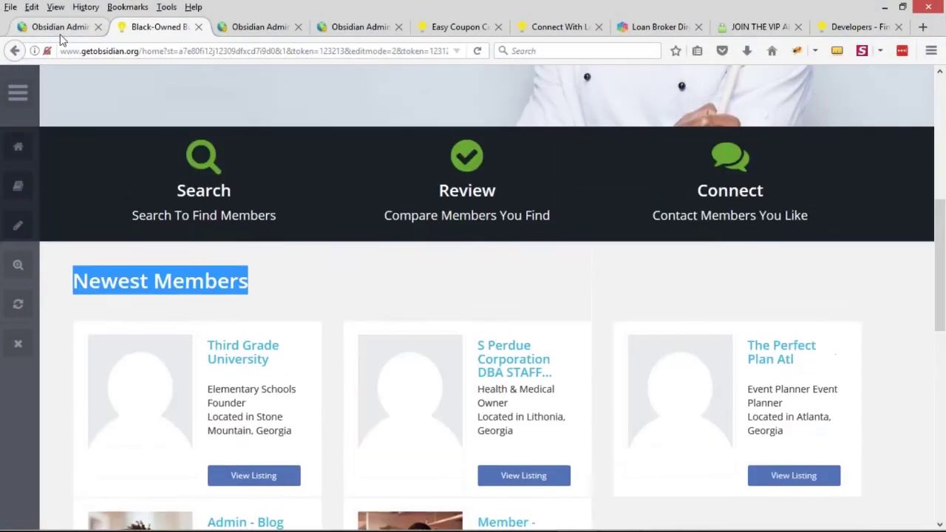
pyautogui.scroll(-3, 473, 295)
pyautogui.scroll(1, 474, 296)
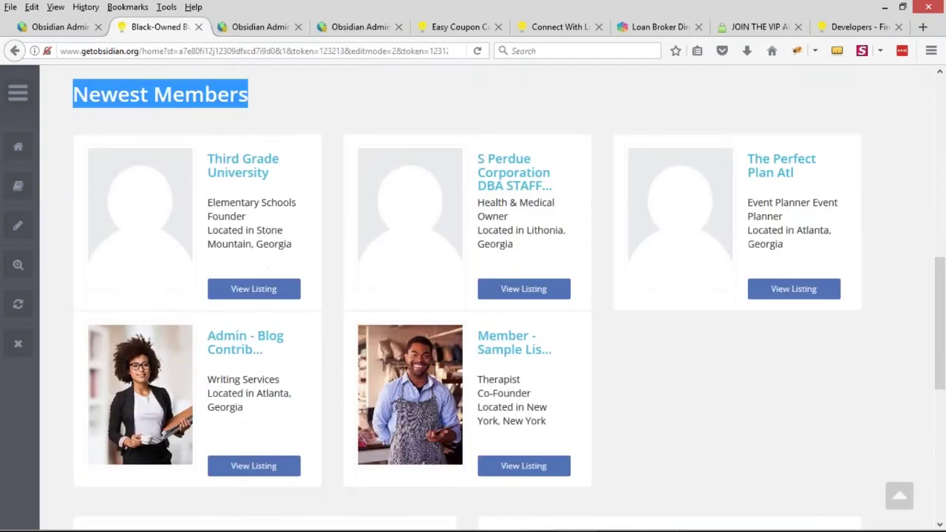
pyautogui.click(62, 26)
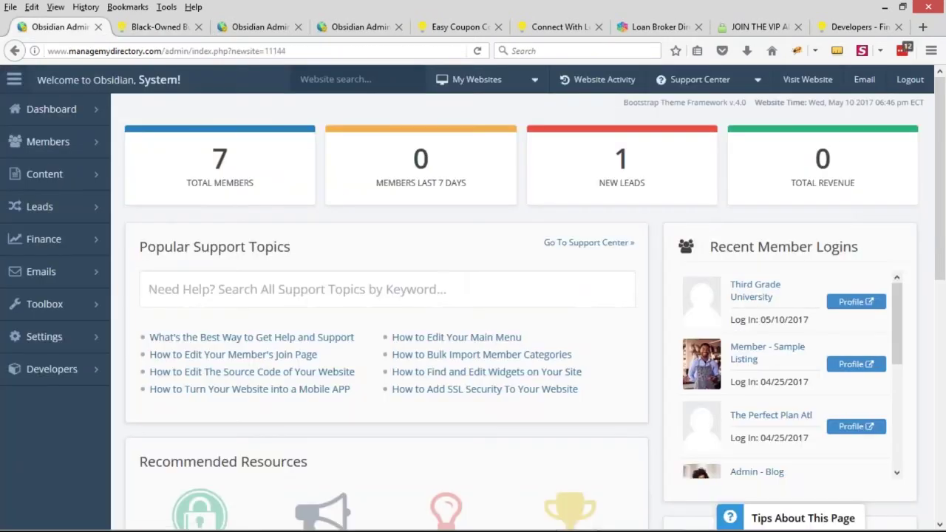
# Open Design Settings and expand the Header Design and Footer Design options
pyautogui.click(96, 344)
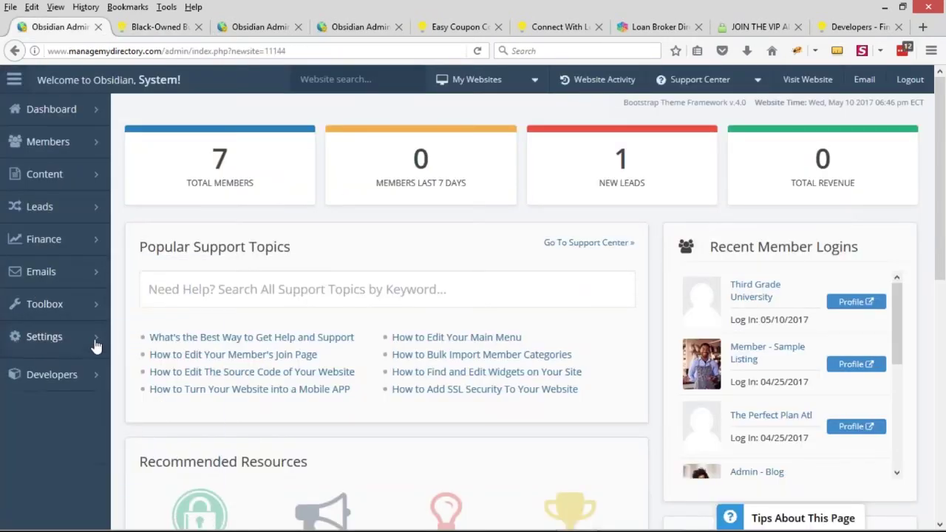
pyautogui.click(32, 395)
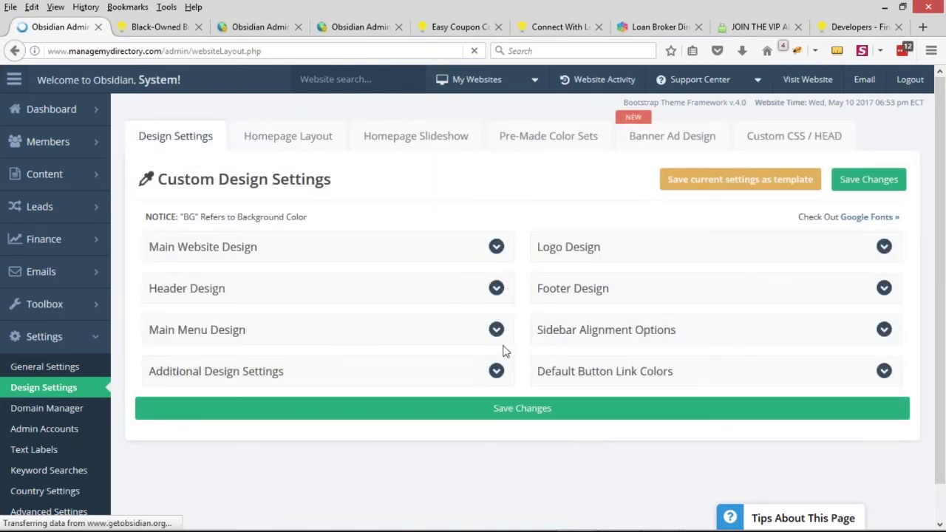
pyautogui.click(473, 289)
pyautogui.scroll(-3, 443, 303)
pyautogui.click(583, 157)
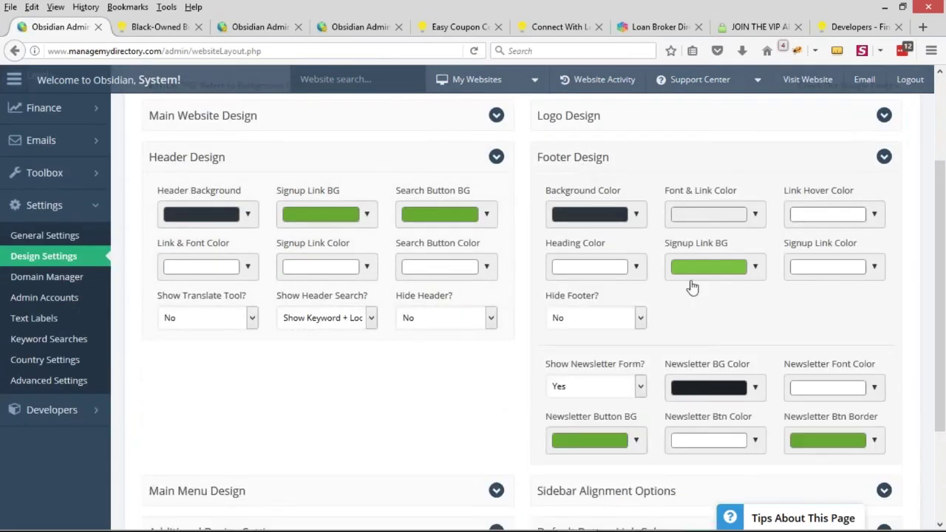
pyautogui.scroll(3, 665, 295)
pyautogui.scroll(-6, 592, 333)
# Keep the Member Profile Pages sidebar on the right and expand Additional Design Settings
pyautogui.click(557, 356)
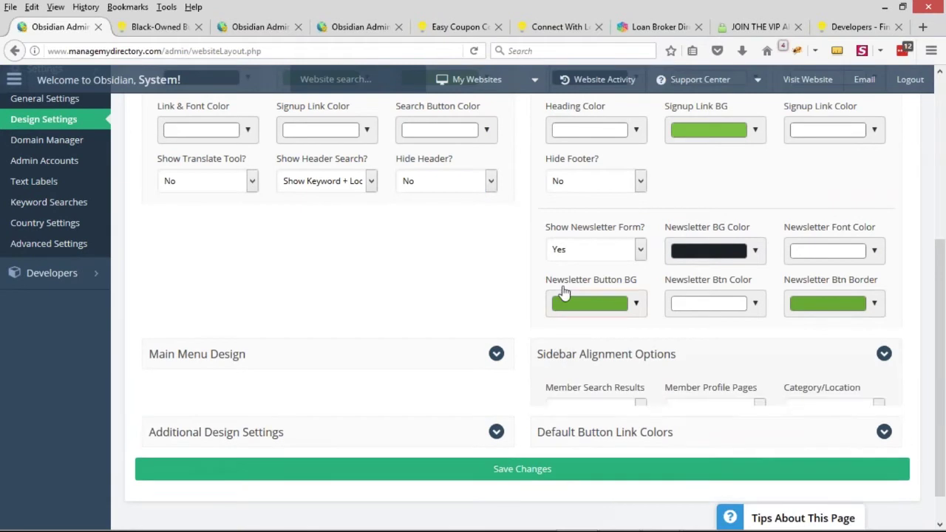
pyautogui.scroll(-3, 555, 296)
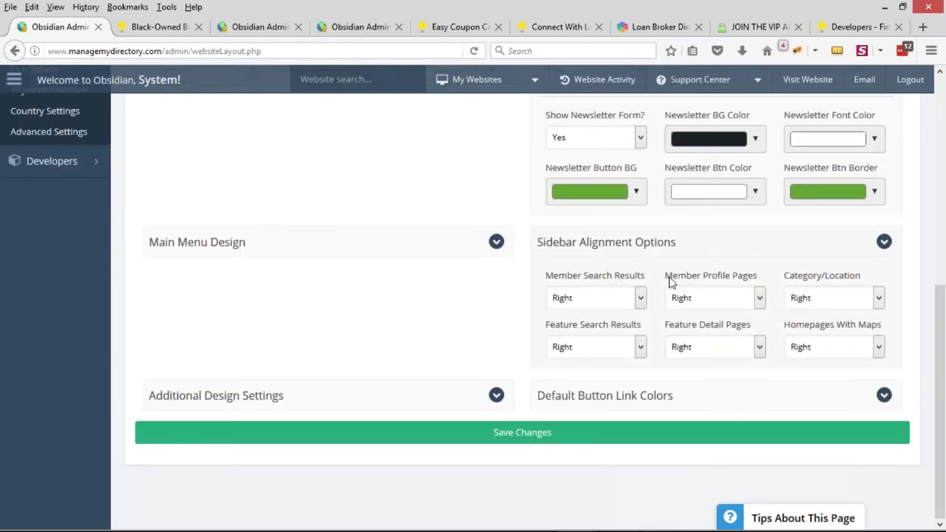
pyautogui.moveTo(669, 279); pyautogui.dragTo(755, 277)
pyautogui.click(723, 297)
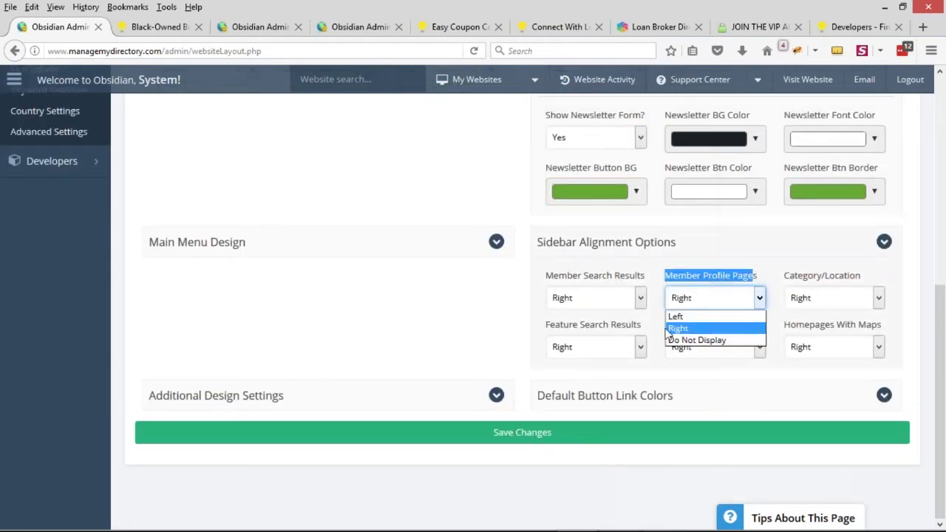
pyautogui.click(710, 328)
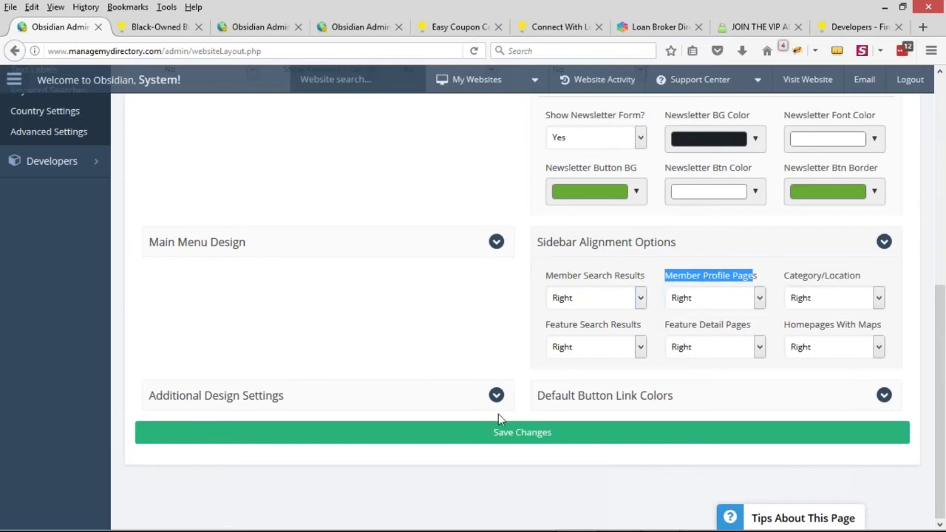
pyautogui.click(317, 406)
pyautogui.scroll(-3, 274, 253)
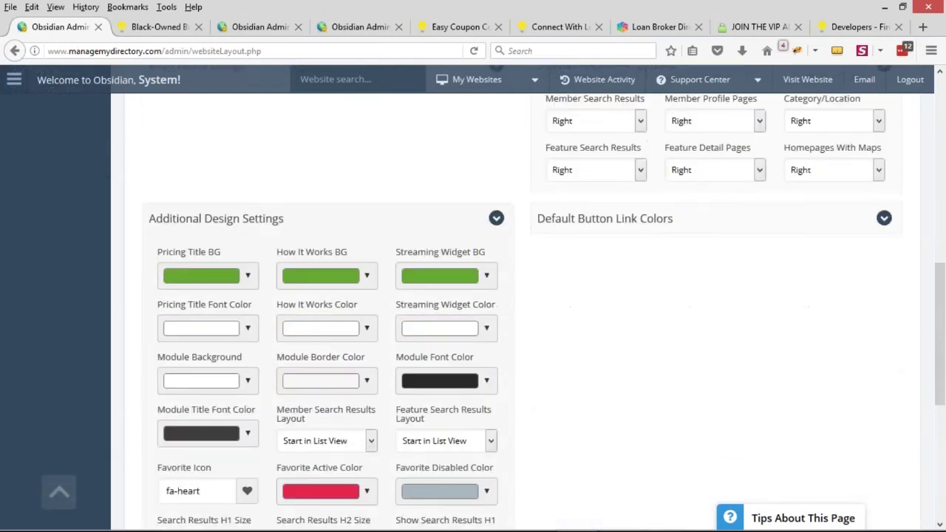
pyautogui.scroll(10, 247, 323)
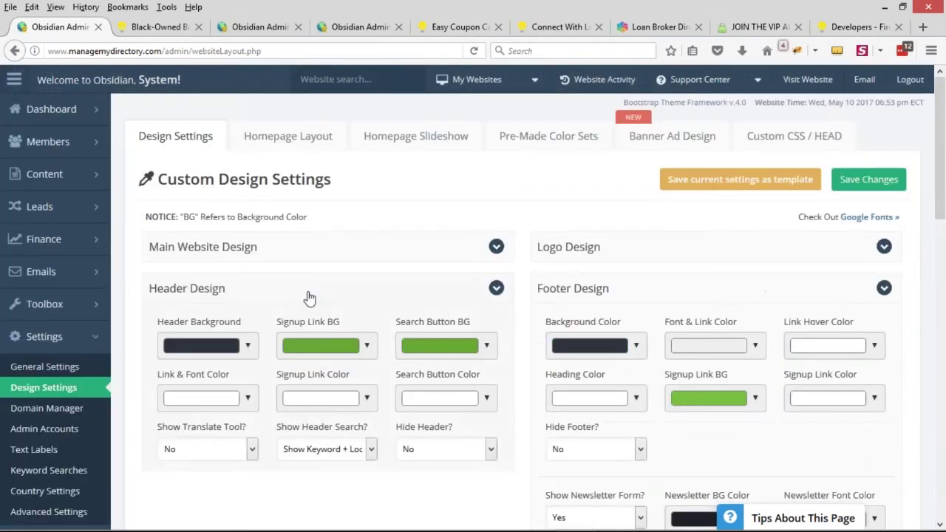
# Compare with the live Newest Members section, then open the Homepage Layout settings
pyautogui.click(159, 27)
pyautogui.moveTo(75, 145); pyautogui.dragTo(251, 147)
pyautogui.scroll(-2, 325, 273)
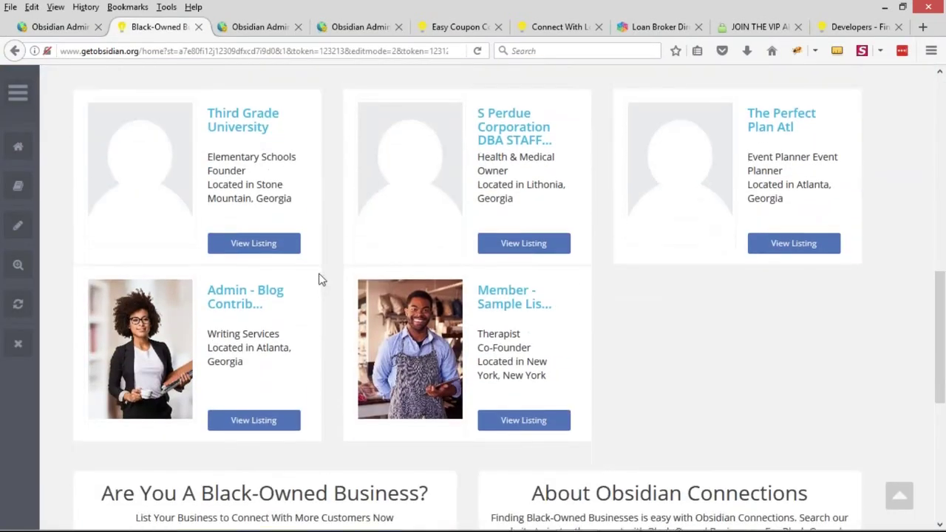
pyautogui.scroll(3, 321, 279)
pyautogui.click(89, 29)
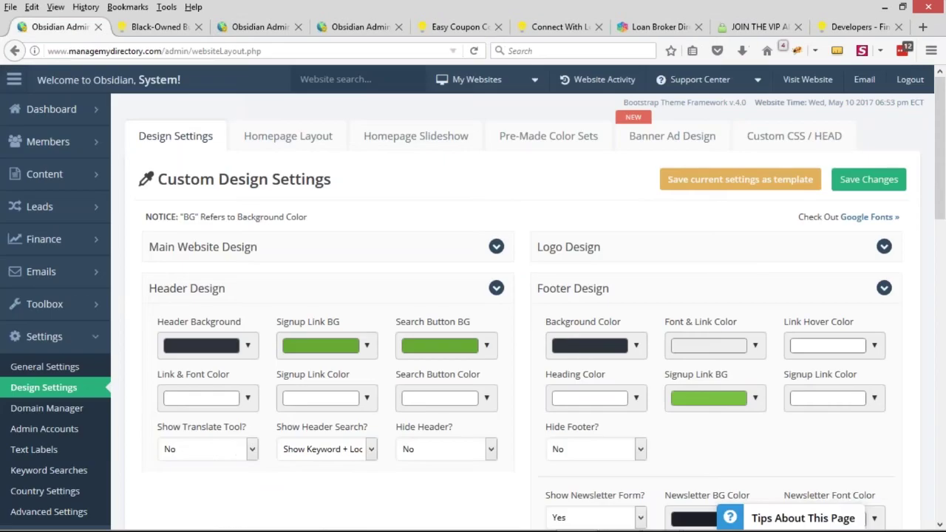
pyautogui.click(288, 138)
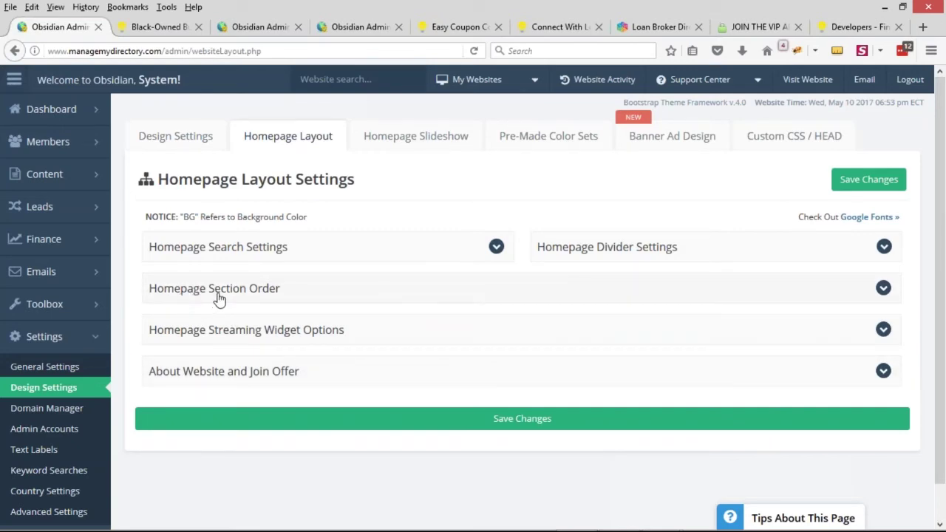
# Expand Homepage Section Order and compare it with the live homepage's Search and Review, Black-Owned Business and About Obsidian Connections bands
pyautogui.click(883, 288)
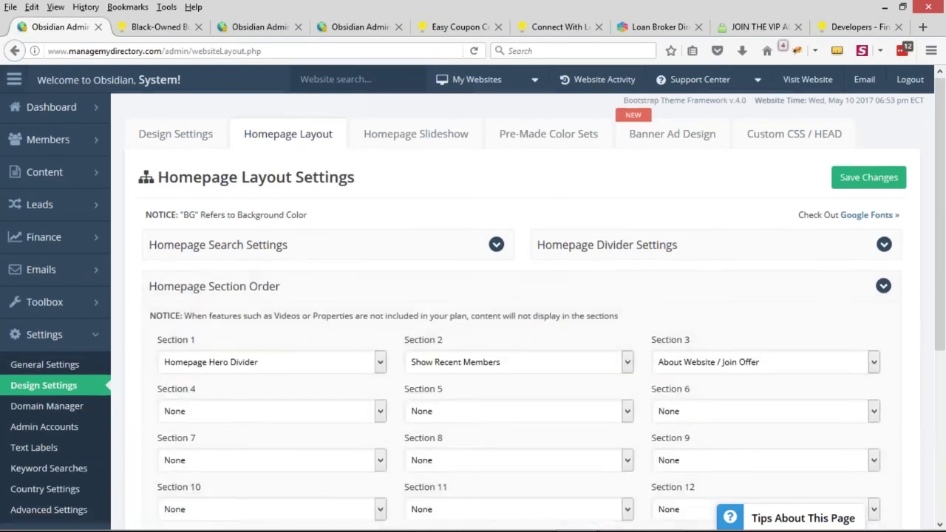
pyautogui.scroll(-1, 295, 185)
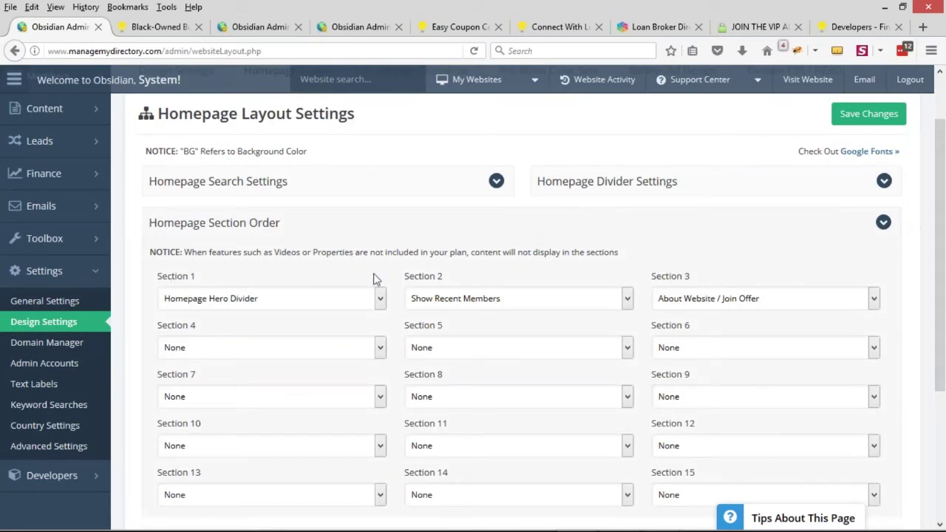
pyautogui.click(148, 30)
pyautogui.scroll(3, 196, 245)
pyautogui.moveTo(143, 280); pyautogui.dragTo(554, 347)
pyautogui.moveTo(829, 357); pyautogui.dragTo(828, 355)
pyautogui.click(188, 287)
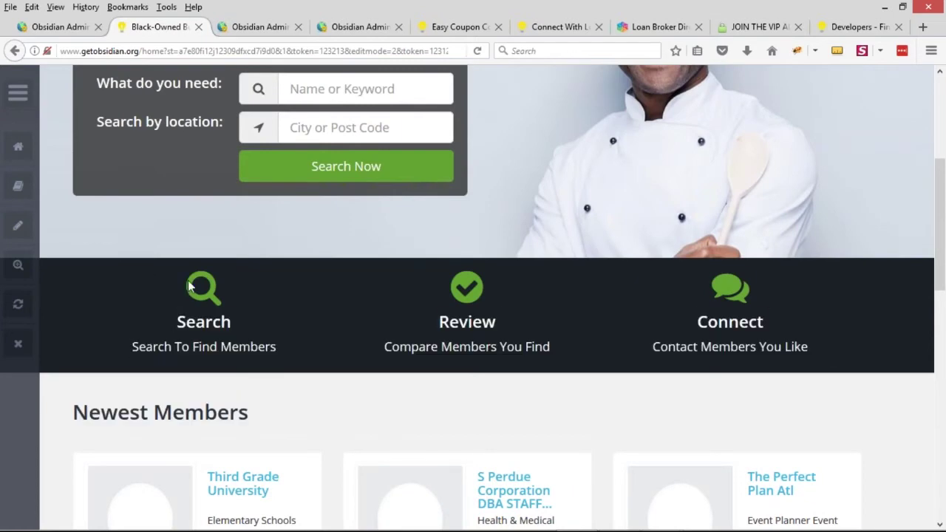
pyautogui.scroll(-3, 311, 292)
pyautogui.moveTo(88, 214); pyautogui.dragTo(248, 215)
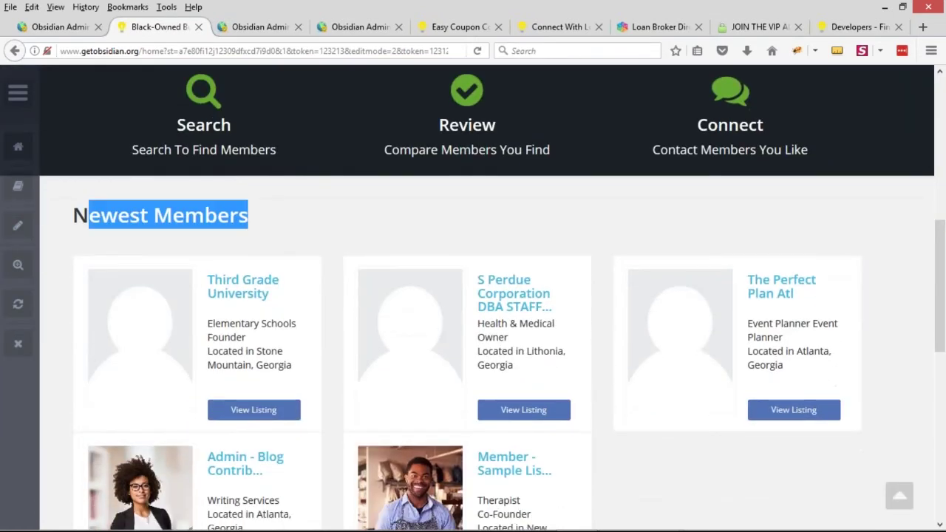
pyautogui.scroll(-6, 340, 188)
pyautogui.moveTo(103, 200); pyautogui.dragTo(340, 199)
pyautogui.click(346, 200)
pyautogui.moveTo(532, 204); pyautogui.dragTo(656, 204)
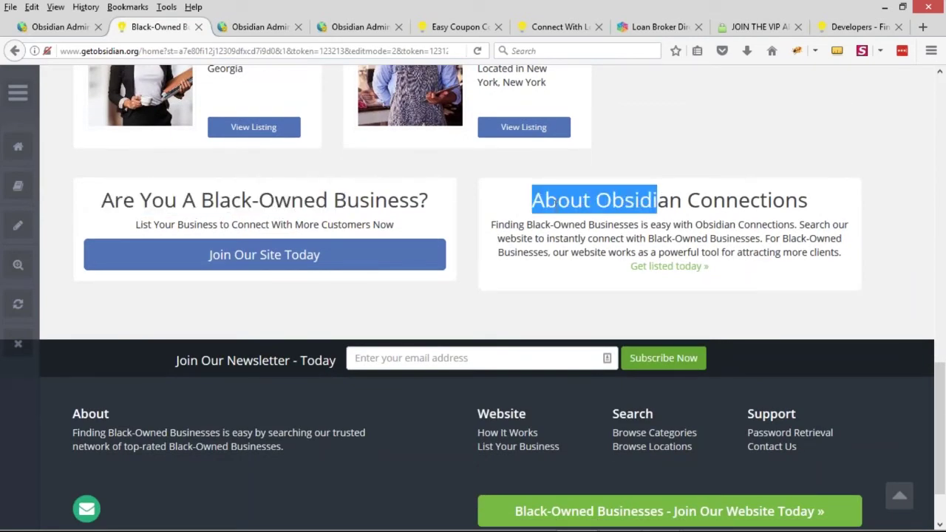
pyautogui.click(576, 212)
# Confirm Sections 1–3 stay Homepage Hero Divider, Show Recent Members and About Website / Join Offer
pyautogui.click(59, 26)
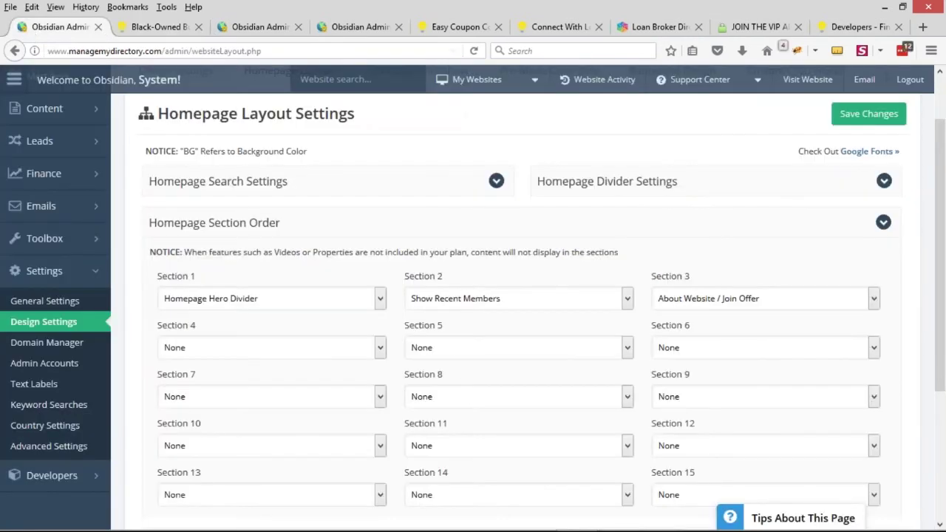
pyautogui.scroll(-1, 221, 244)
pyautogui.click(179, 240)
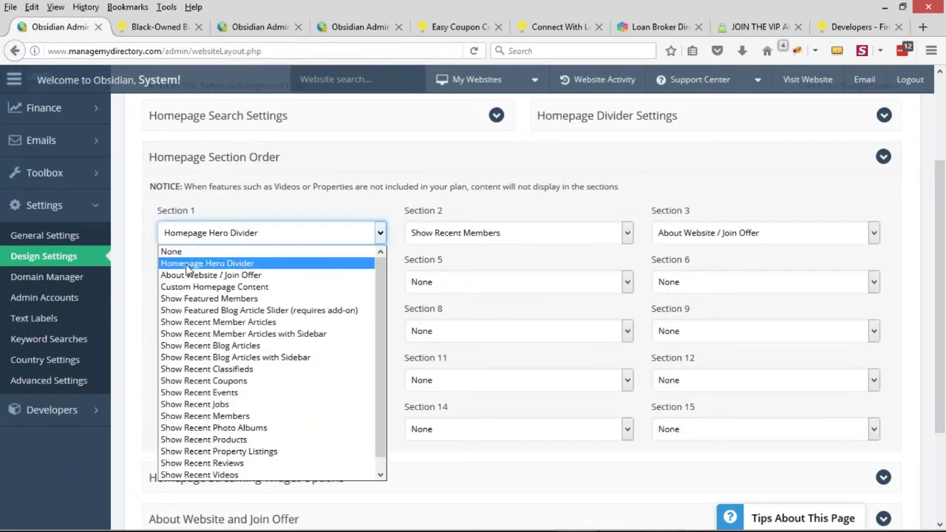
pyautogui.click(189, 268)
pyautogui.click(465, 235)
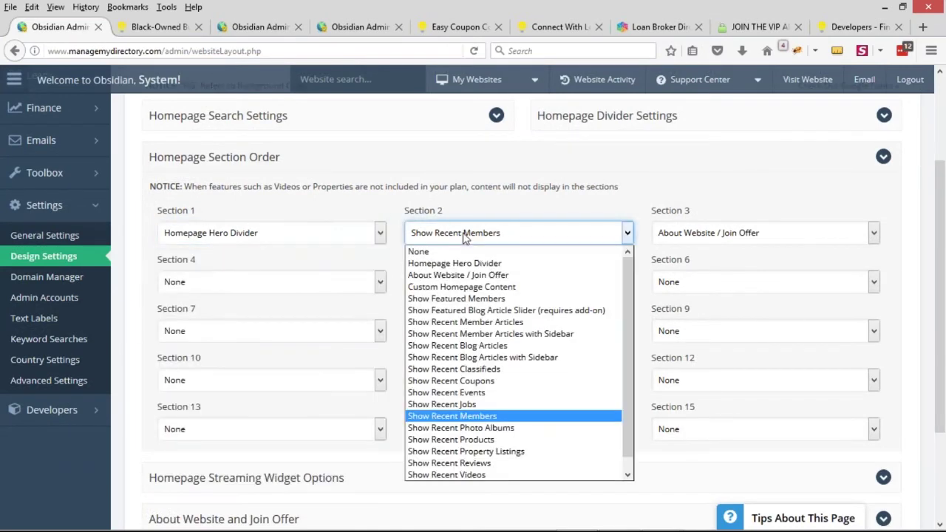
pyautogui.click(488, 417)
pyautogui.click(465, 235)
pyautogui.click(488, 418)
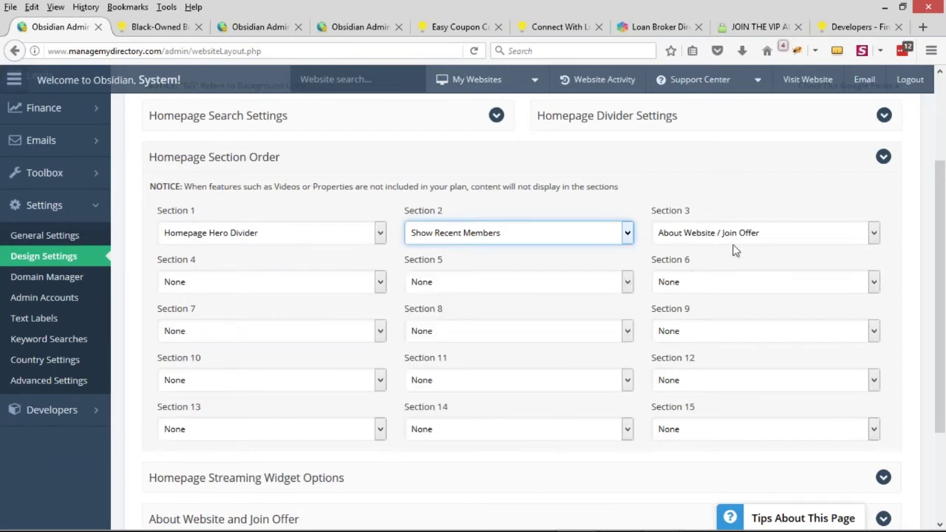
pyautogui.click(763, 238)
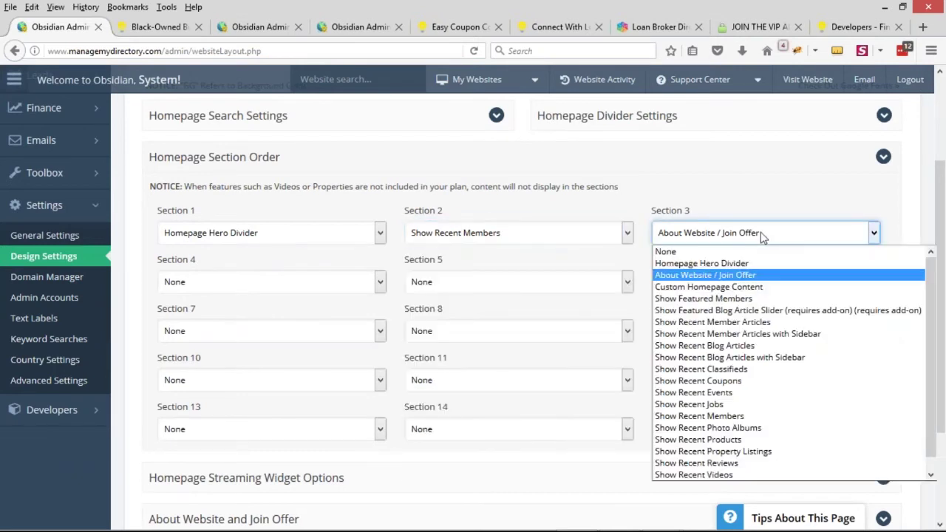
pyautogui.click(704, 277)
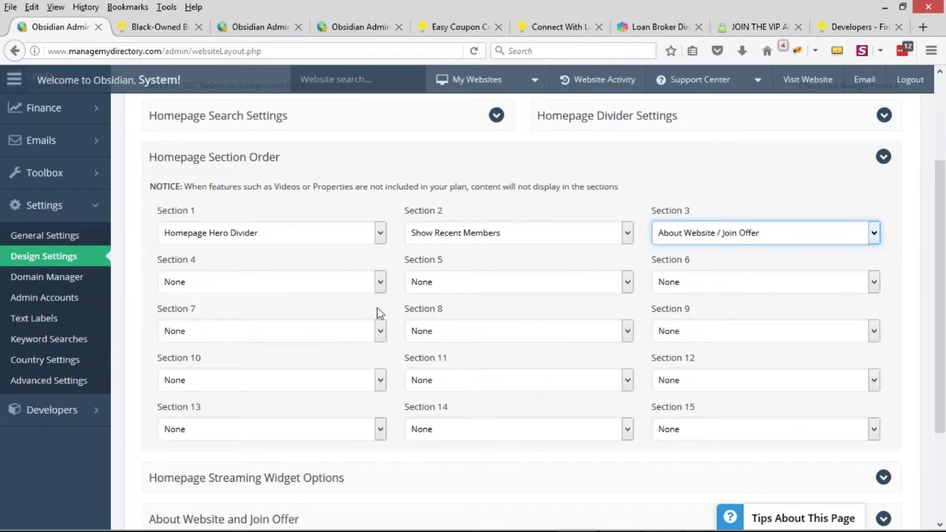
pyautogui.click(465, 236)
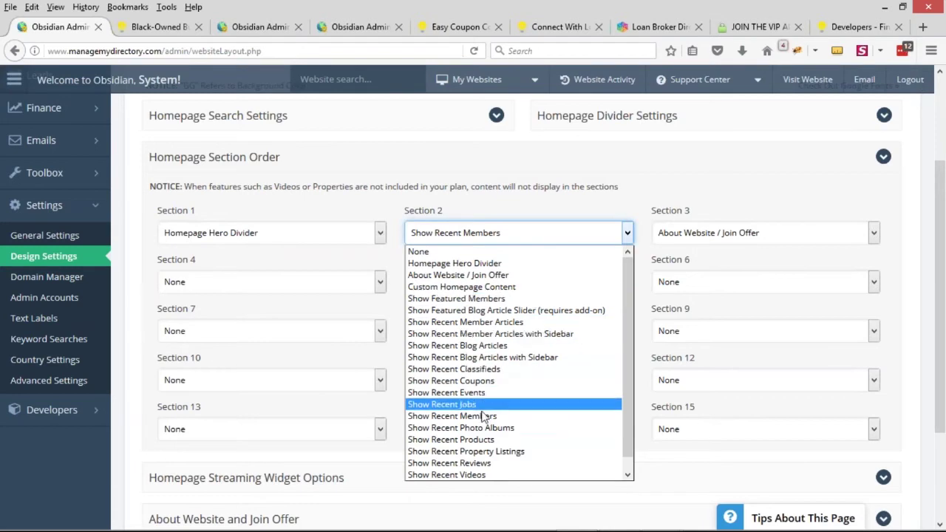
pyautogui.click(159, 27)
pyautogui.scroll(5, 364, 281)
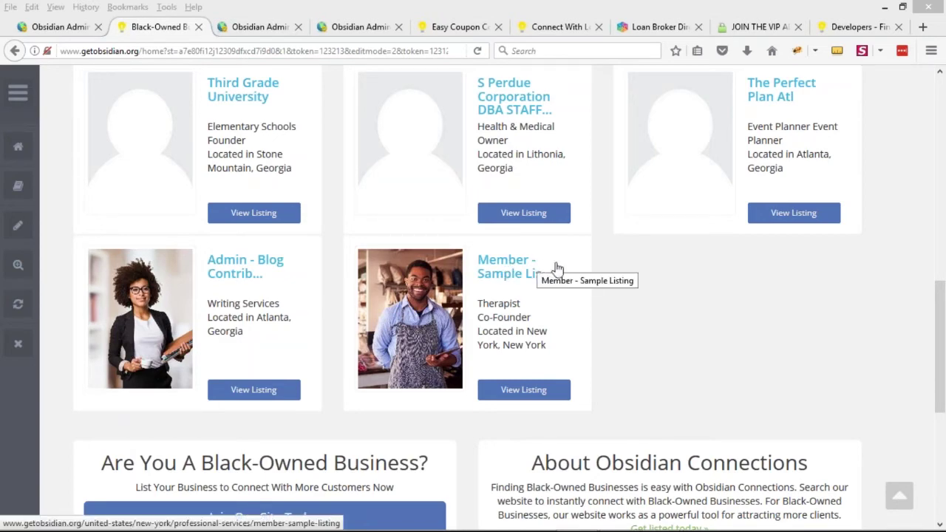
# Return to the admin tab showing the homepage section order
pyautogui.click(92, 27)
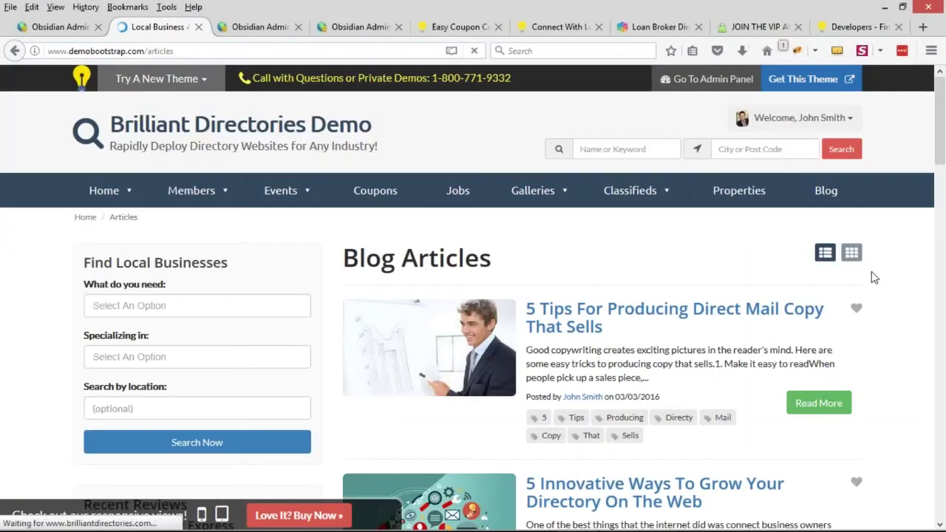
# Open the '5 Tips For Producing Direct Mail Copy That Sells' article and inspect its title and Posted by byline
pyautogui.click(568, 318)
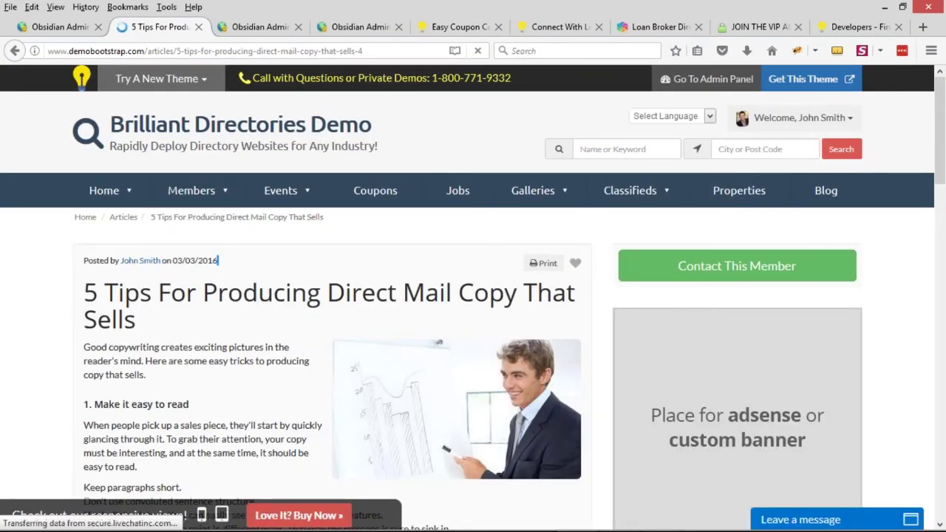
pyautogui.scroll(-3, 199, 272)
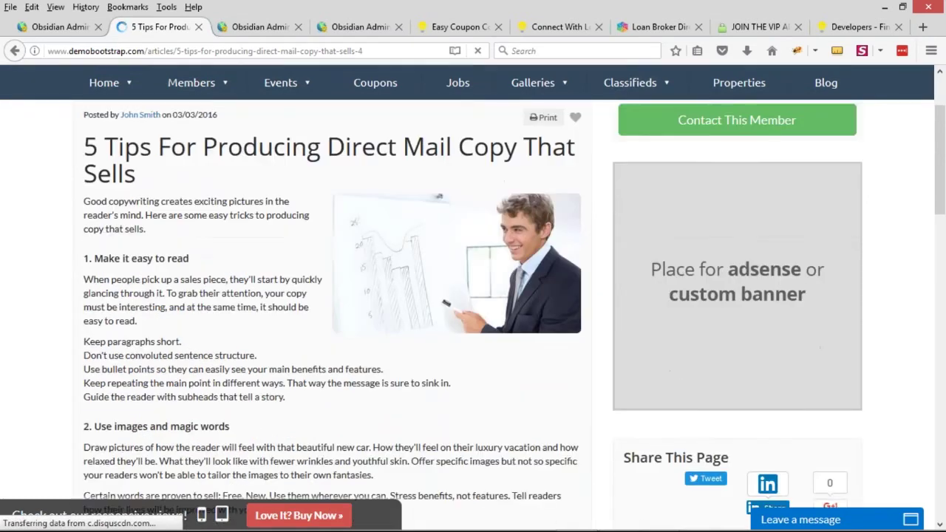
pyautogui.scroll(3, 233, 332)
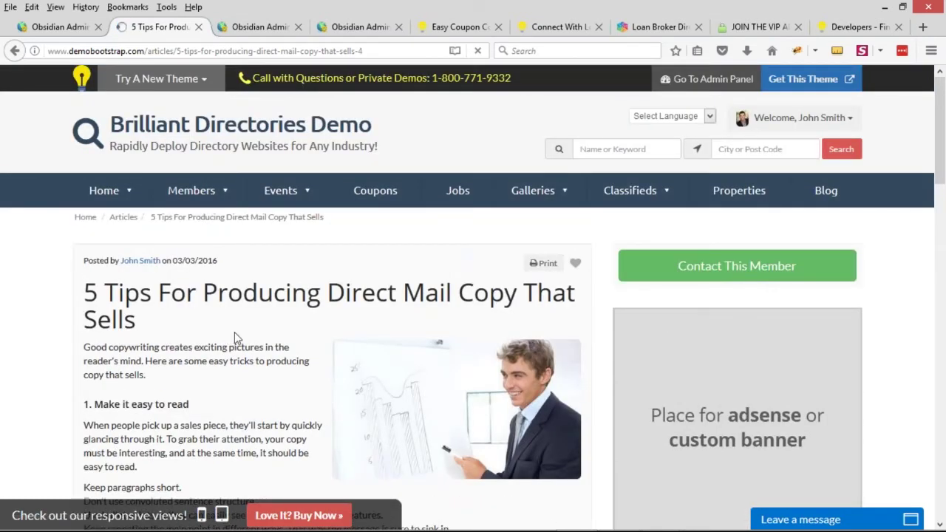
pyautogui.scroll(-15, 281, 274)
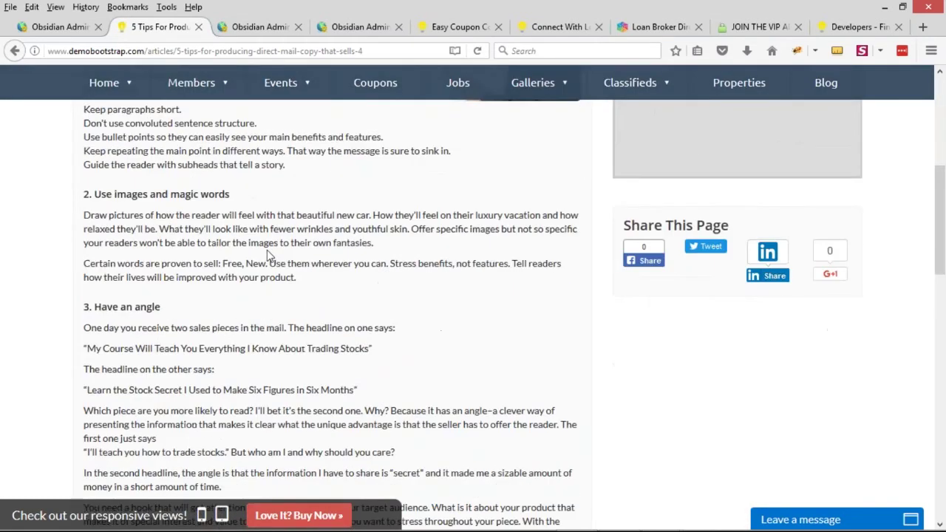
pyautogui.moveTo(939, 318); pyautogui.dragTo(939, 85)
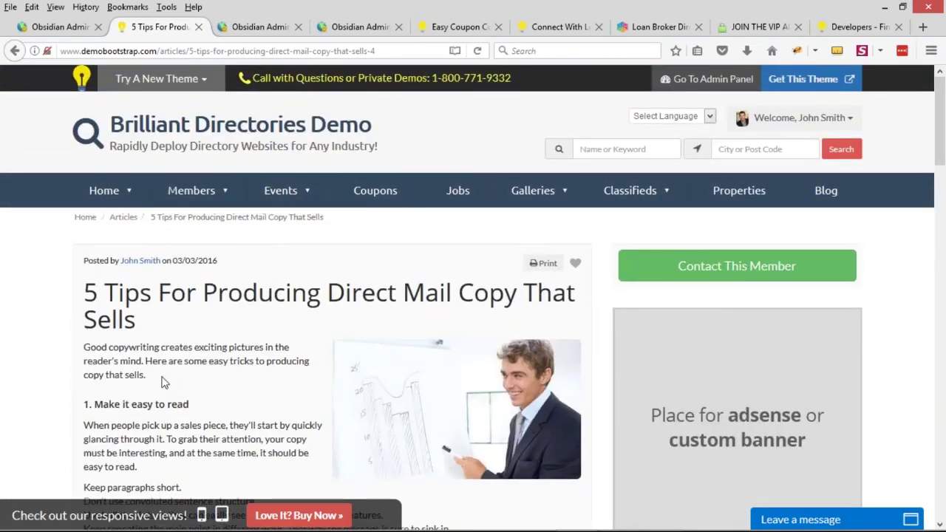
pyautogui.tripleClick(89, 289)
pyautogui.click(122, 293)
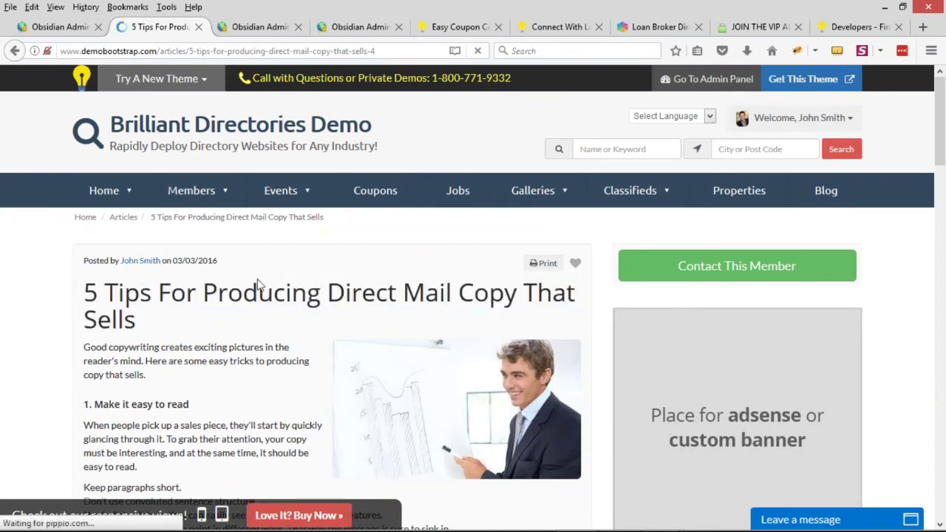
pyautogui.moveTo(120, 261); pyautogui.dragTo(162, 260)
pyautogui.click(85, 259)
pyautogui.moveTo(85, 258); pyautogui.dragTo(158, 295)
pyautogui.click(162, 294)
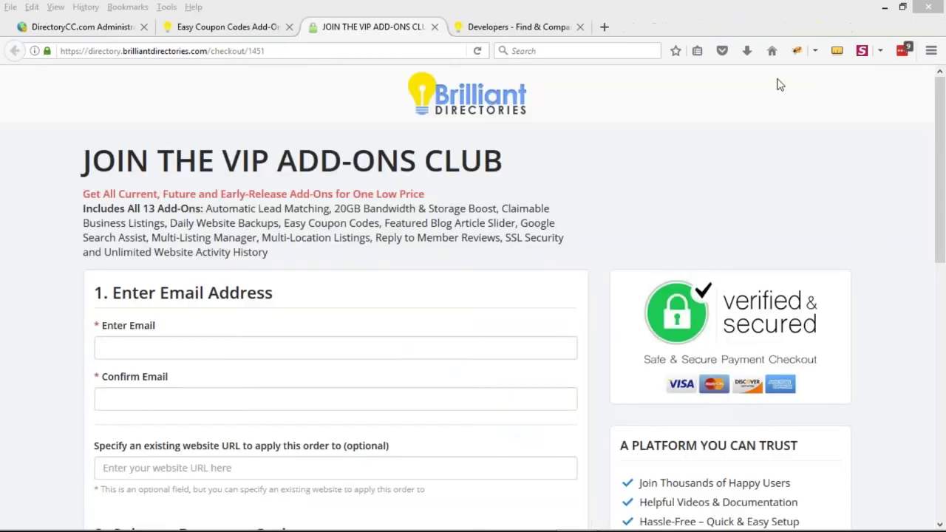
# Open the live DirectoryCC website from the admin dashboard and browse its Corpus Christi Business Categories
pyautogui.click(81, 26)
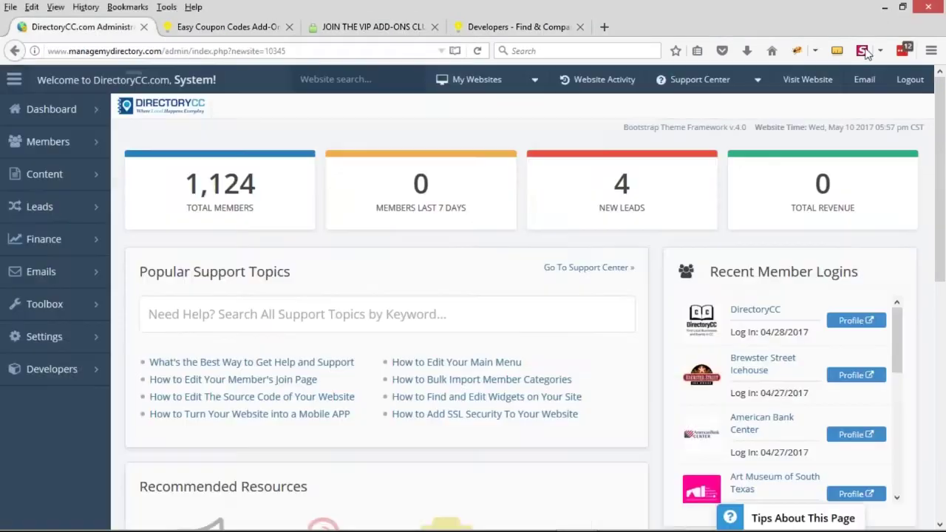
pyautogui.click(804, 79)
pyautogui.click(212, 27)
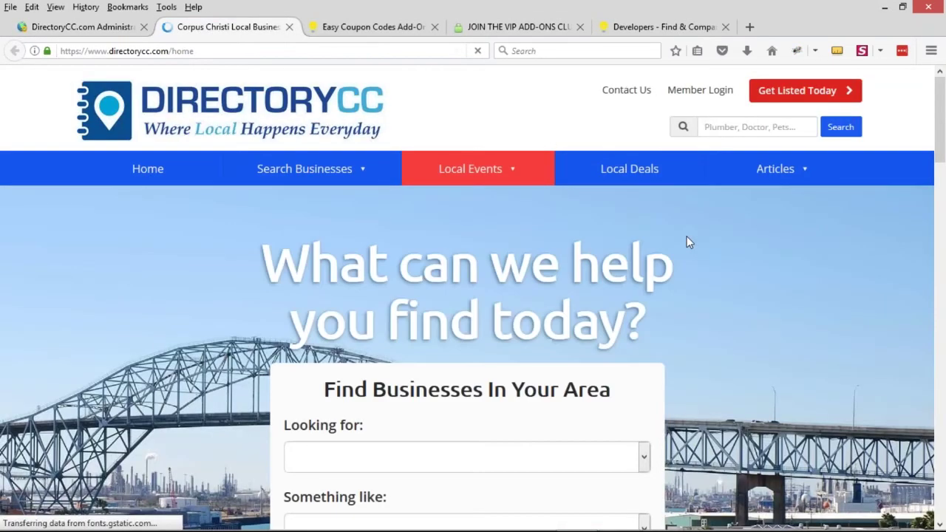
pyautogui.moveTo(796, 170)
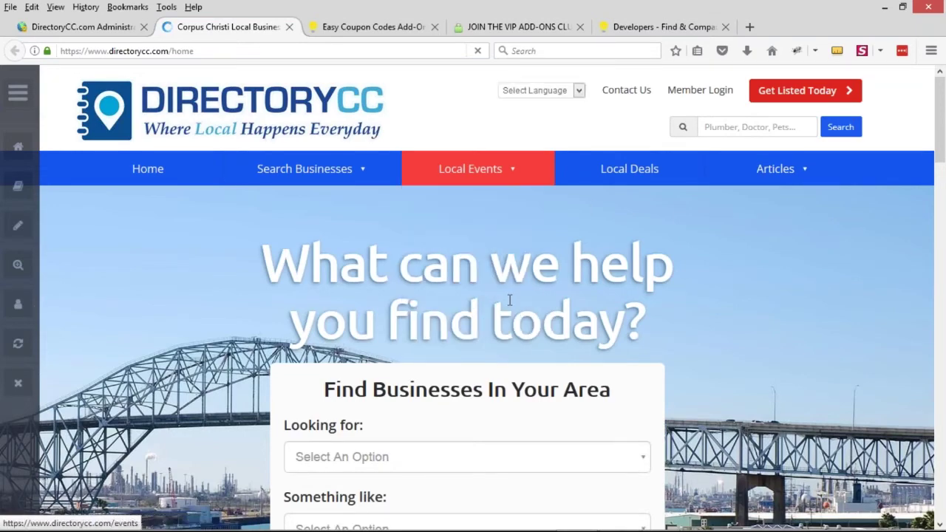
pyautogui.scroll(-2, 507, 303)
pyautogui.scroll(-3, 747, 251)
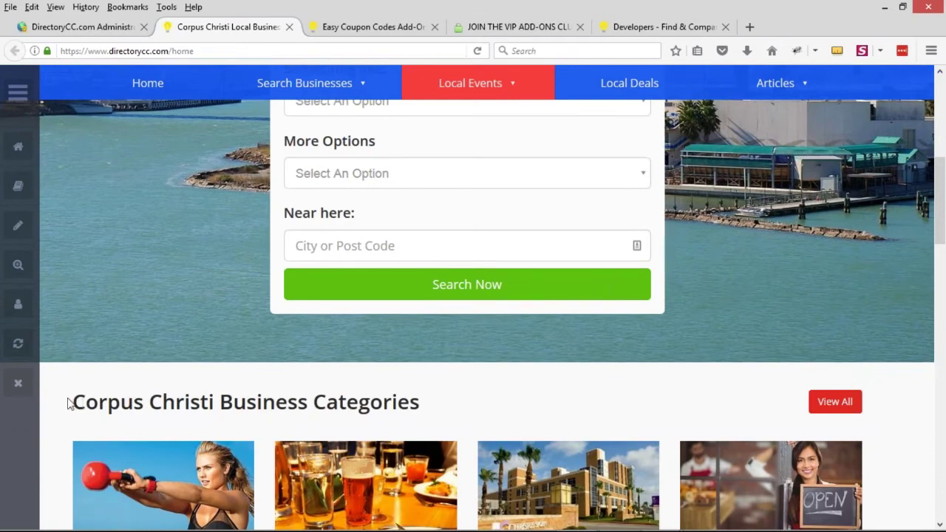
pyautogui.moveTo(69, 402); pyautogui.dragTo(232, 401)
pyautogui.scroll(6, 752, 294)
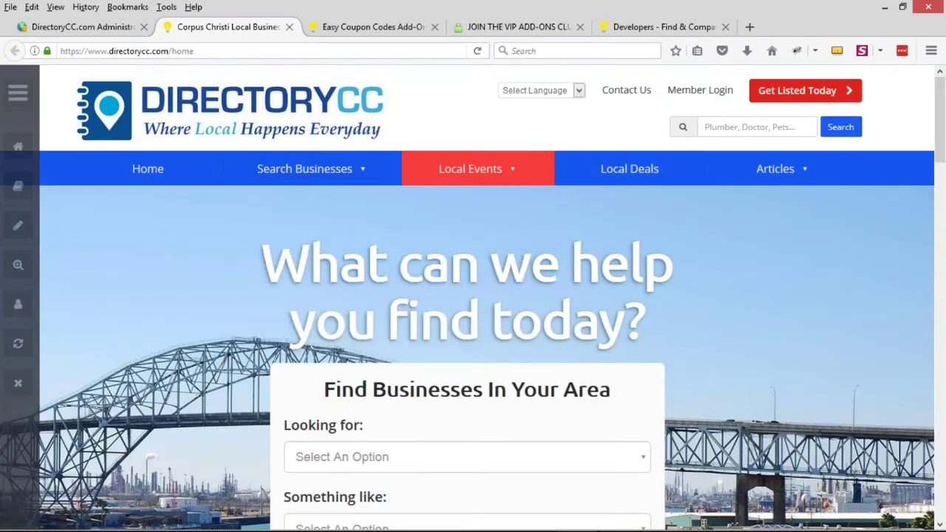
pyautogui.scroll(-3, 467, 243)
pyautogui.click(468, 225)
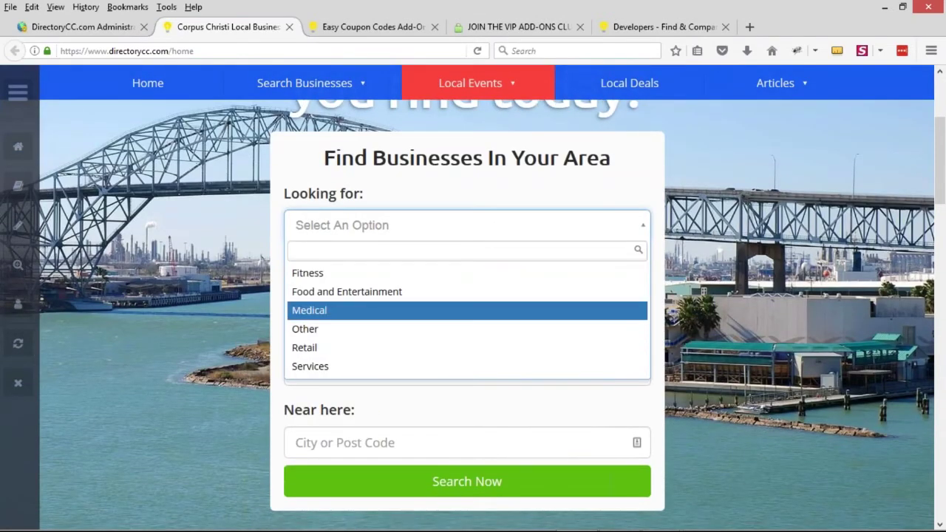
pyautogui.click(234, 291)
pyautogui.scroll(3, 710, 268)
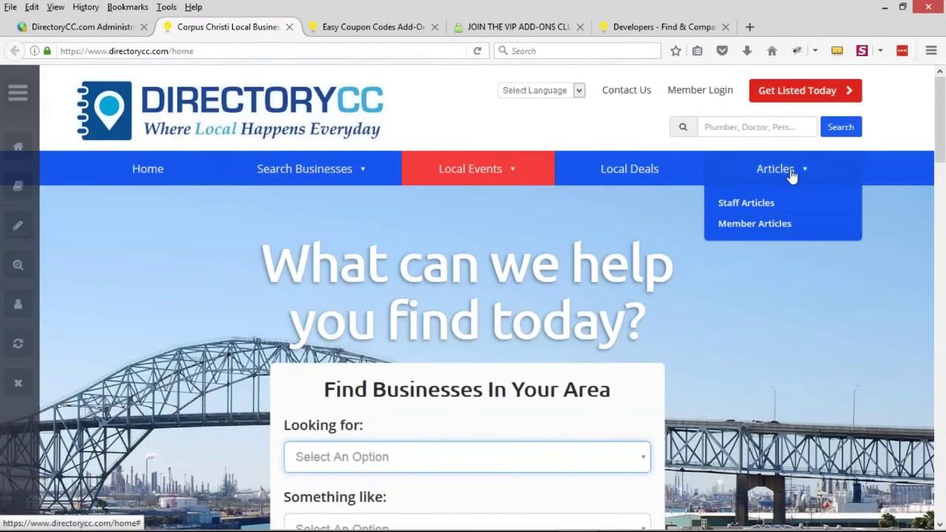
# Open the SportsStuff Dallas Cowboys Draft staff article and inspect its 'Posted on' byline
pyautogui.click(744, 205)
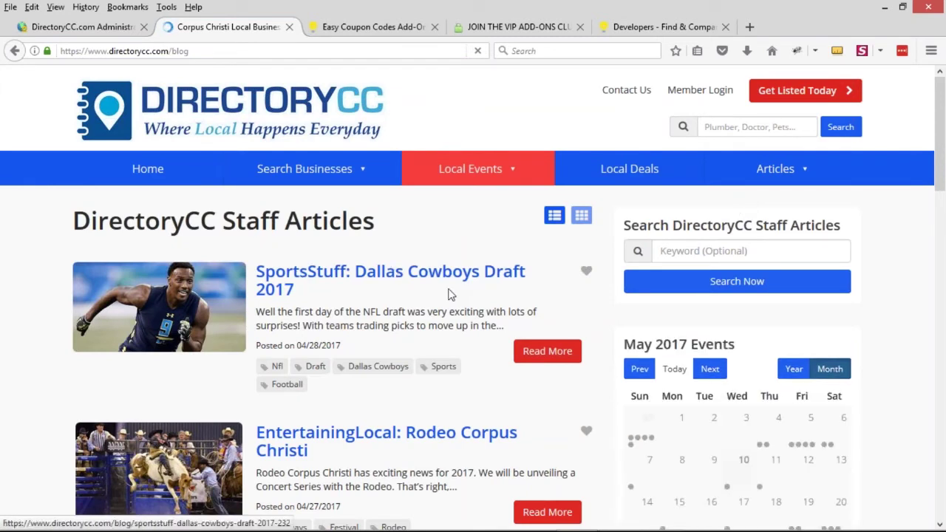
pyautogui.click(275, 292)
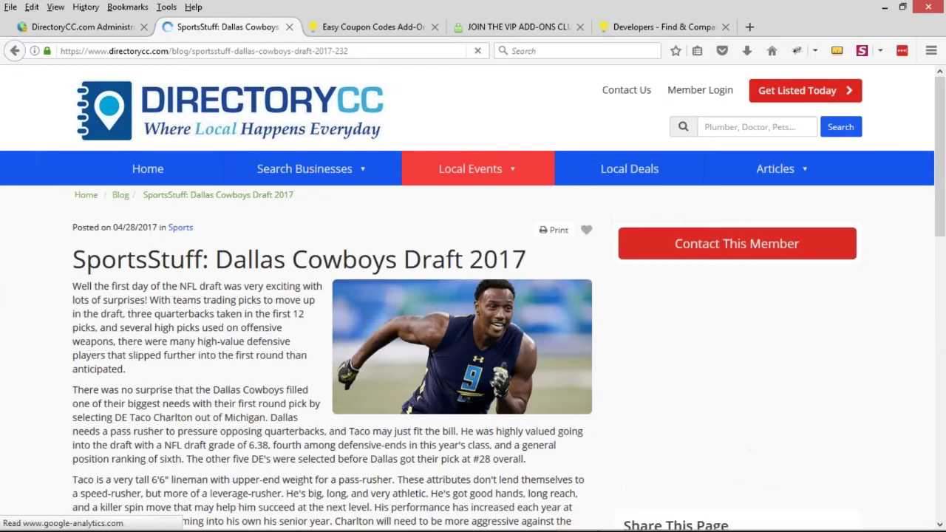
pyautogui.moveTo(74, 227); pyautogui.dragTo(145, 225)
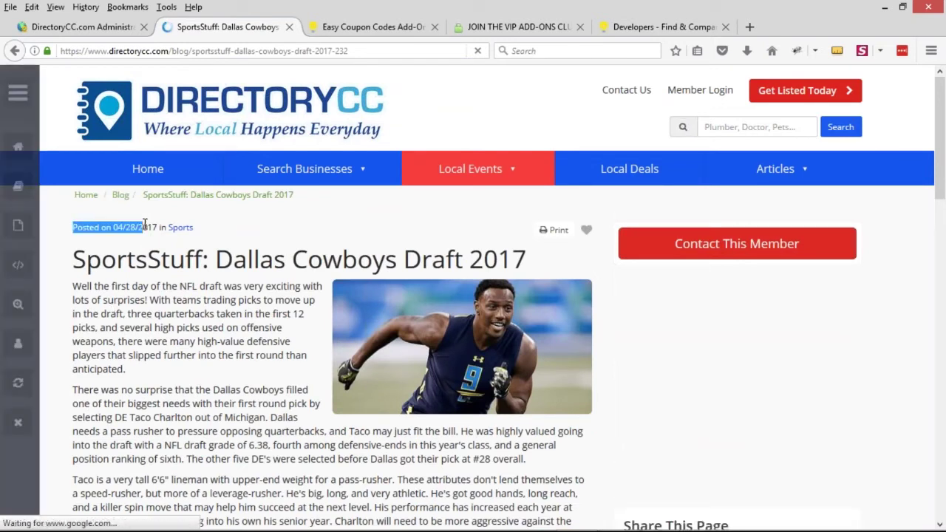
pyautogui.click(189, 322)
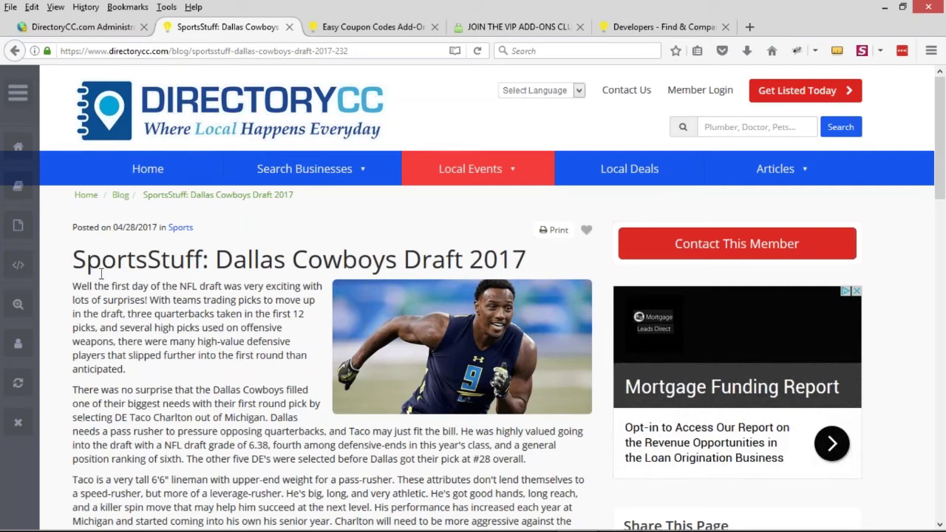
pyautogui.scroll(-2, 131, 284)
pyautogui.scroll(-2, 201, 275)
pyautogui.scroll(4, 148, 251)
pyautogui.click(111, 32)
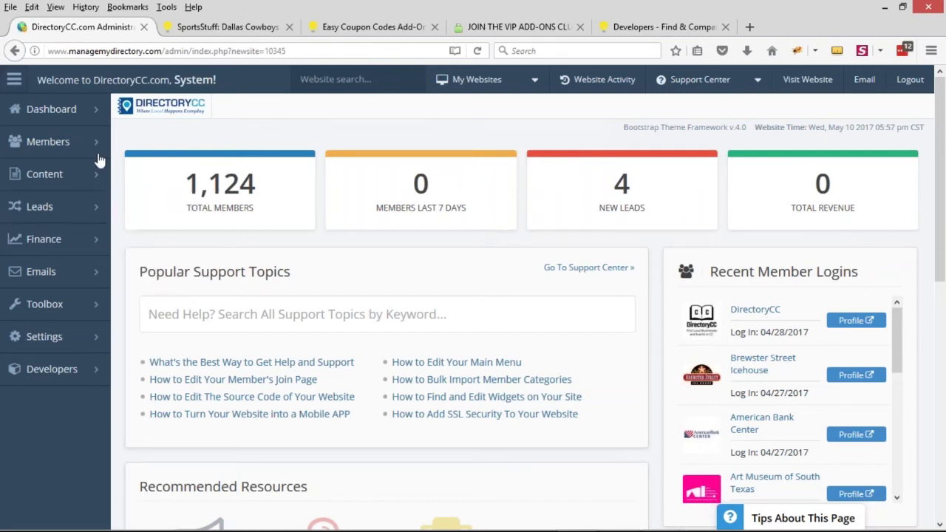
# Open Edit Post Settings and launch the Member Article and Blog Article editors in separate tabs
pyautogui.moveTo(87, 180)
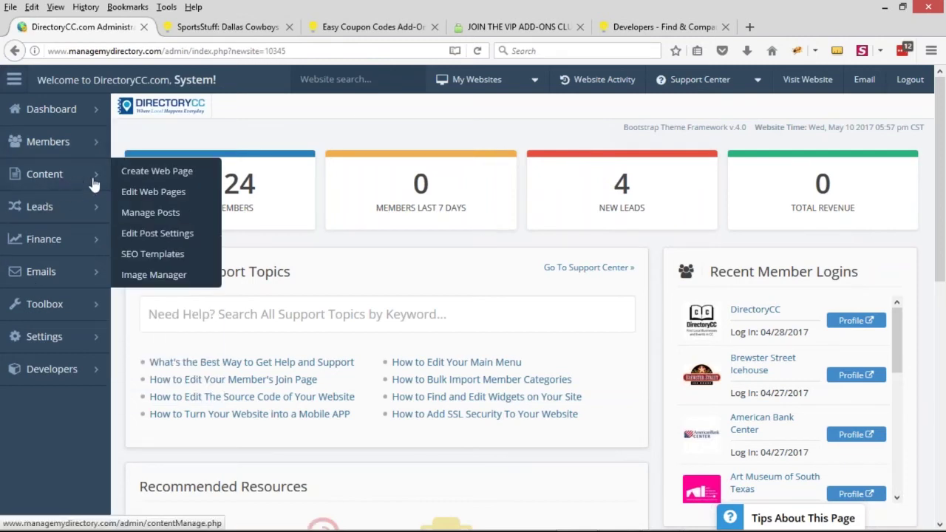
pyautogui.click(62, 185)
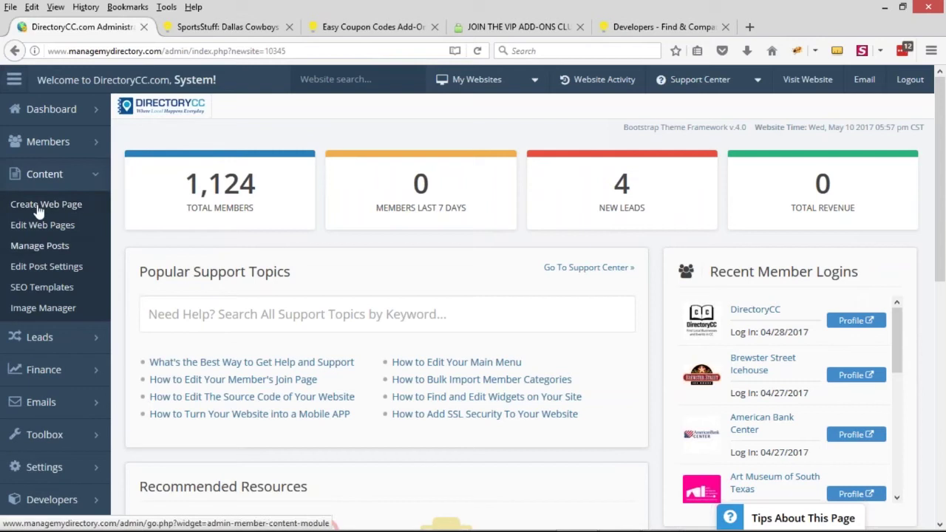
pyautogui.click(46, 267)
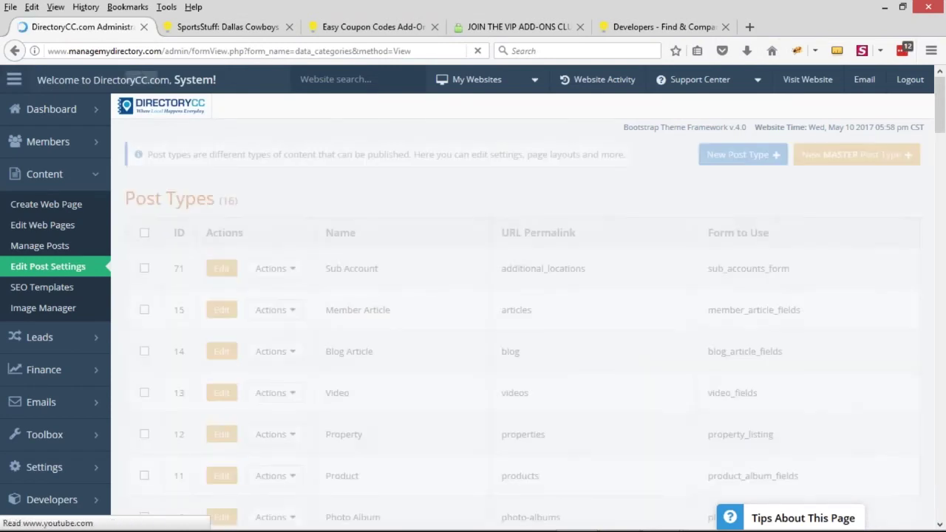
pyautogui.scroll(-2, 435, 372)
pyautogui.doubleClick(342, 244)
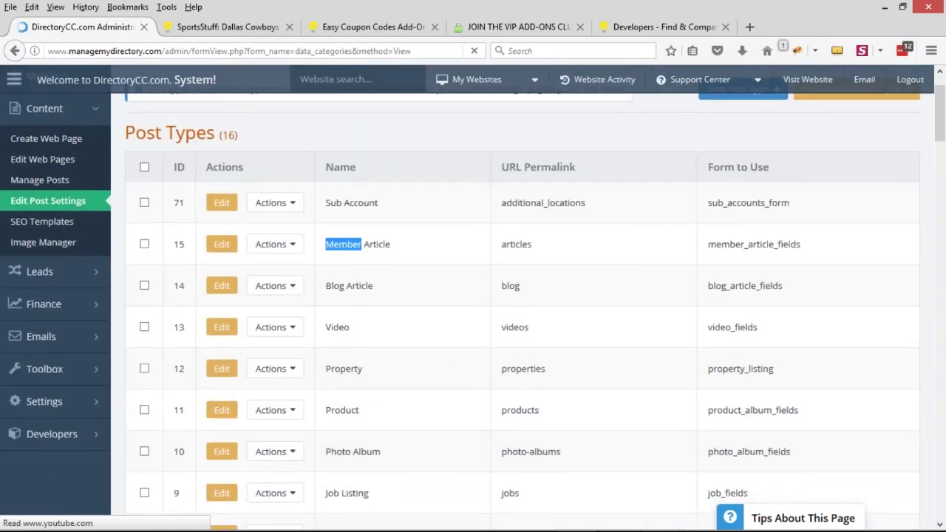
pyautogui.moveTo(326, 285); pyautogui.dragTo(362, 285)
pyautogui.middleClick(222, 244)
pyautogui.middleClick(222, 244)
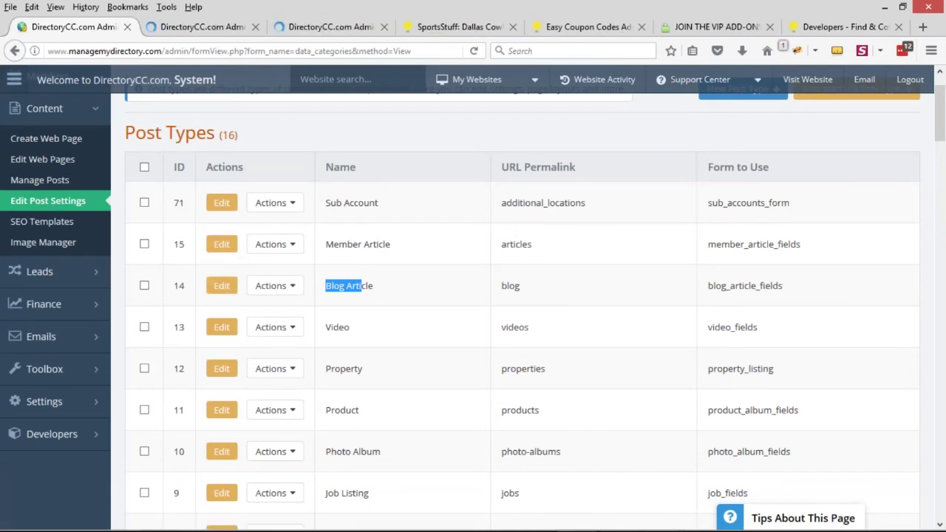
# View Member Article's Detail Page Design code and compare it with the live SportsStuff article
pyautogui.click(212, 30)
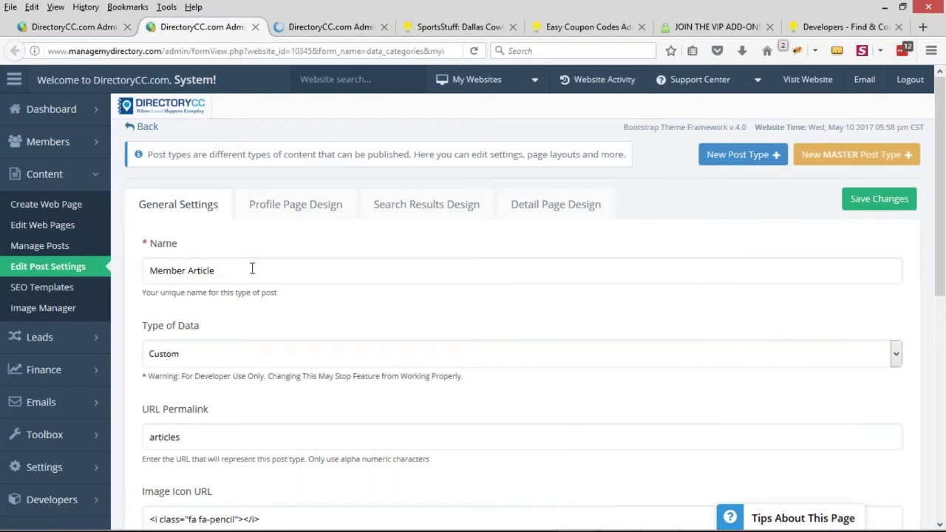
pyautogui.click(540, 208)
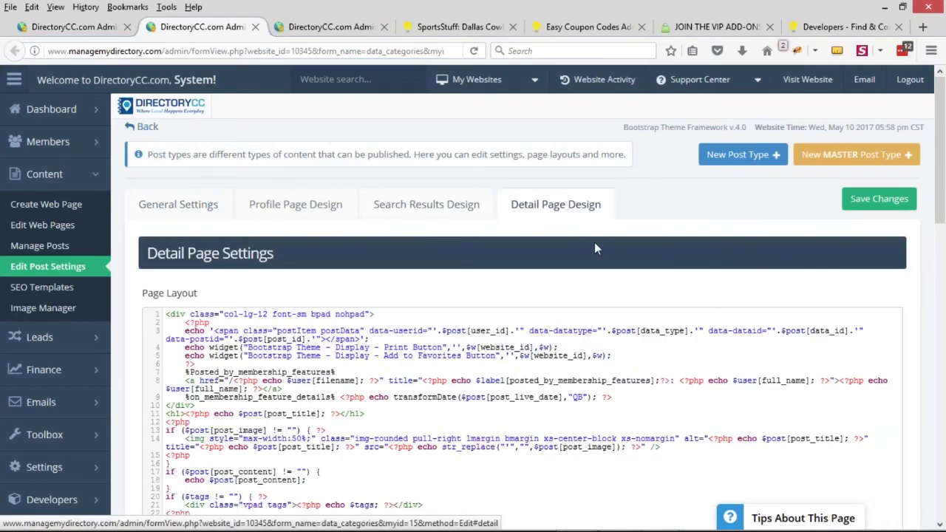
pyautogui.click(448, 27)
pyautogui.scroll(-10, 274, 353)
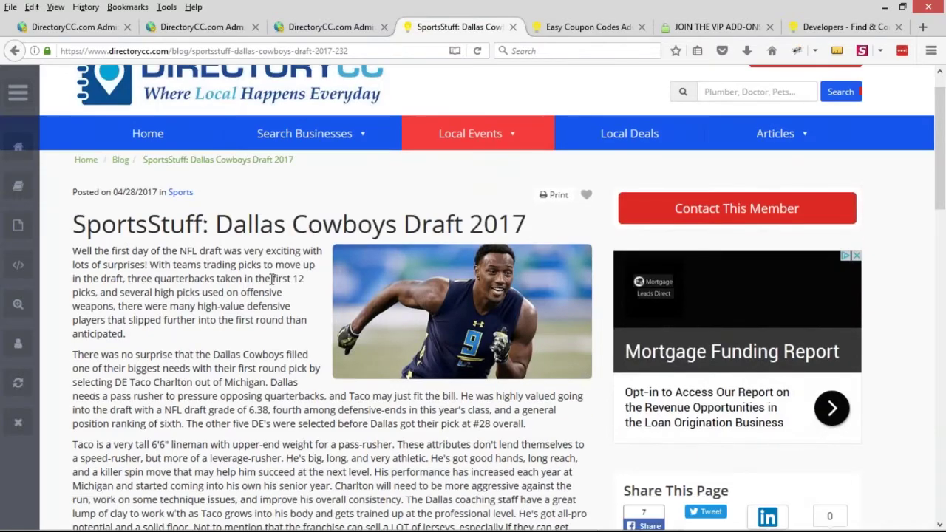
pyautogui.scroll(10, 273, 354)
pyautogui.moveTo(74, 189); pyautogui.dragTo(235, 289)
pyautogui.click(244, 281)
pyautogui.scroll(2, 244, 282)
# Select the author link code on line 8 of the Member Article detail layout
pyautogui.click(203, 27)
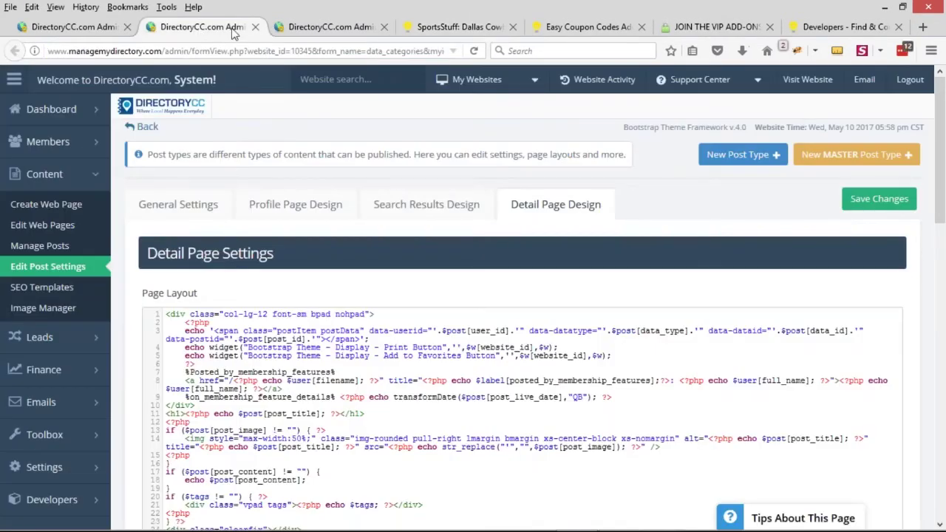
pyautogui.scroll(-2, 591, 184)
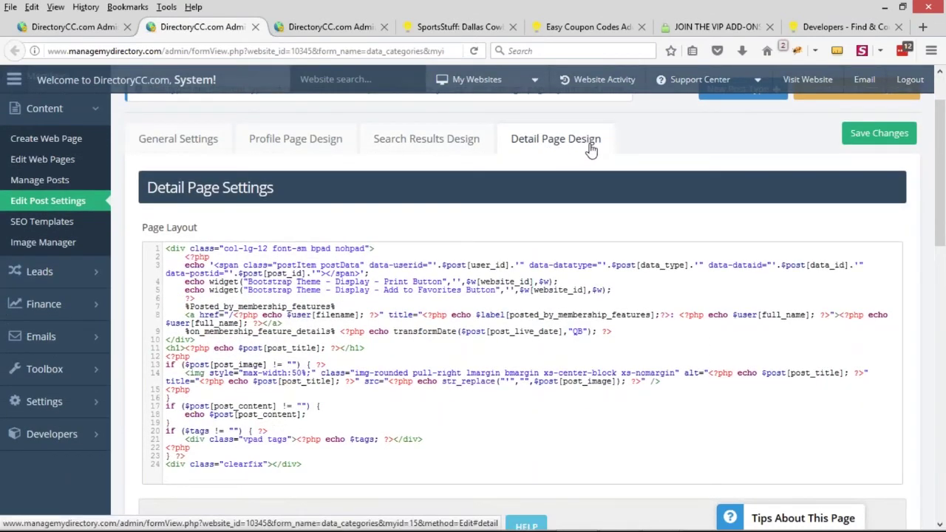
pyautogui.scroll(2, 602, 170)
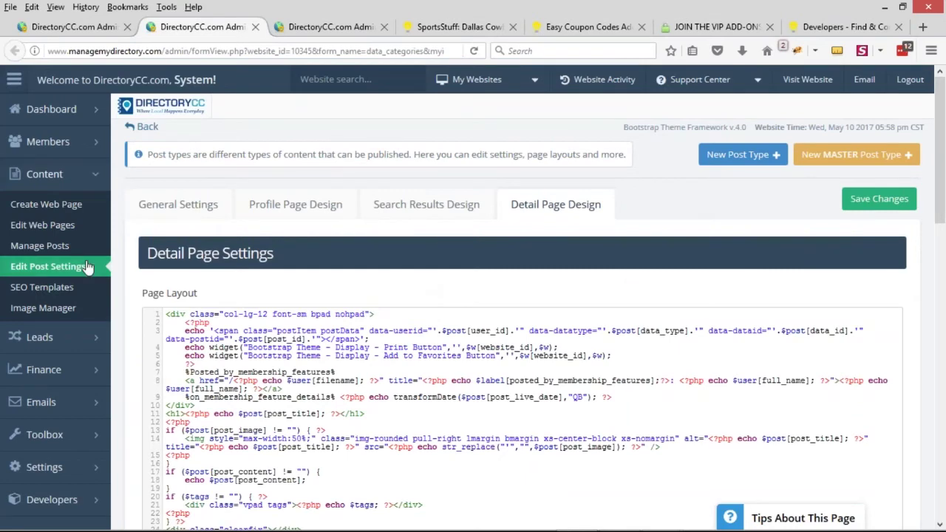
pyautogui.scroll(-2, 352, 243)
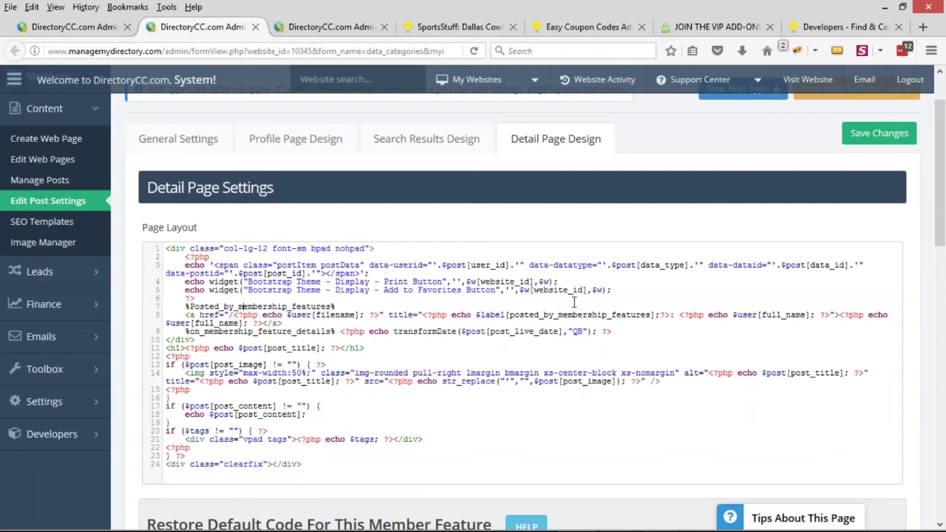
pyautogui.moveTo(187, 314); pyautogui.dragTo(304, 321)
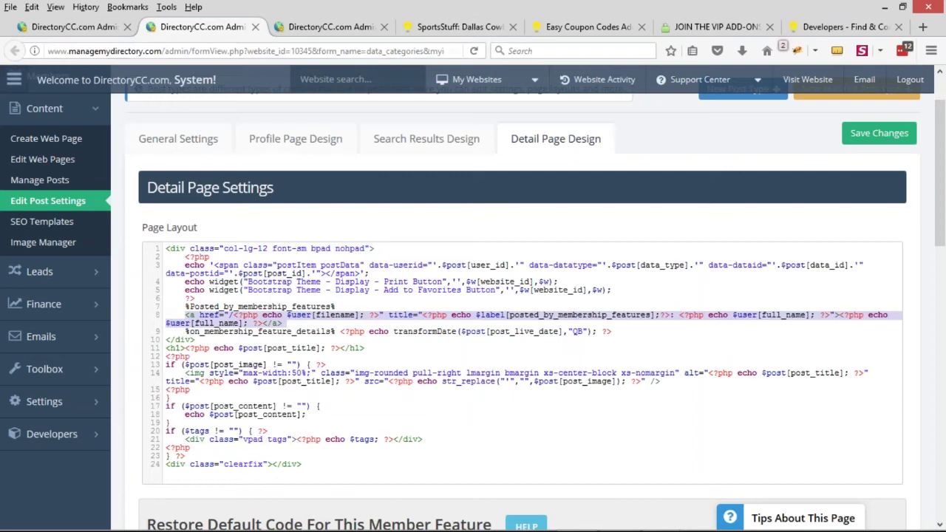
pyautogui.click(331, 26)
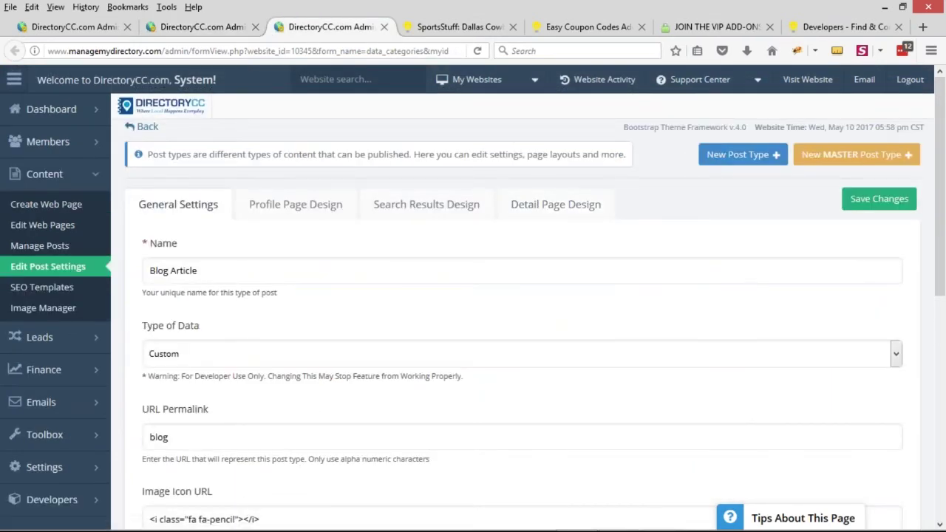
# Paste the author link after 'Posted' on line 7 of Blog Article's detail layout, add 'by', and save
pyautogui.click(555, 210)
pyautogui.scroll(-2, 332, 221)
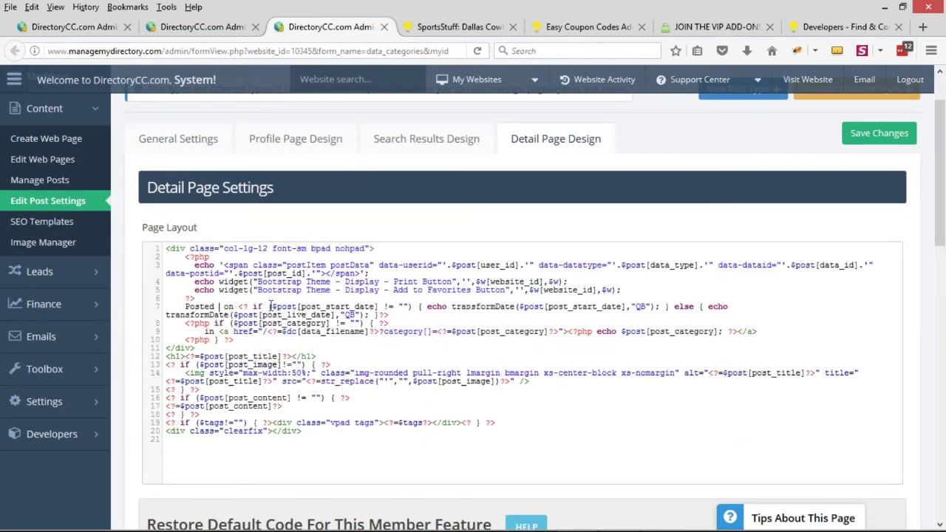
pyautogui.write('<a href="/<?php echo $user[filename]; ?>" title="<?php echo $label[posted_by_membership_features];?>: <?php echo $user[full_name]; ?>"><?php echo $user[full_name]; ?></a>')
pyautogui.write('by')
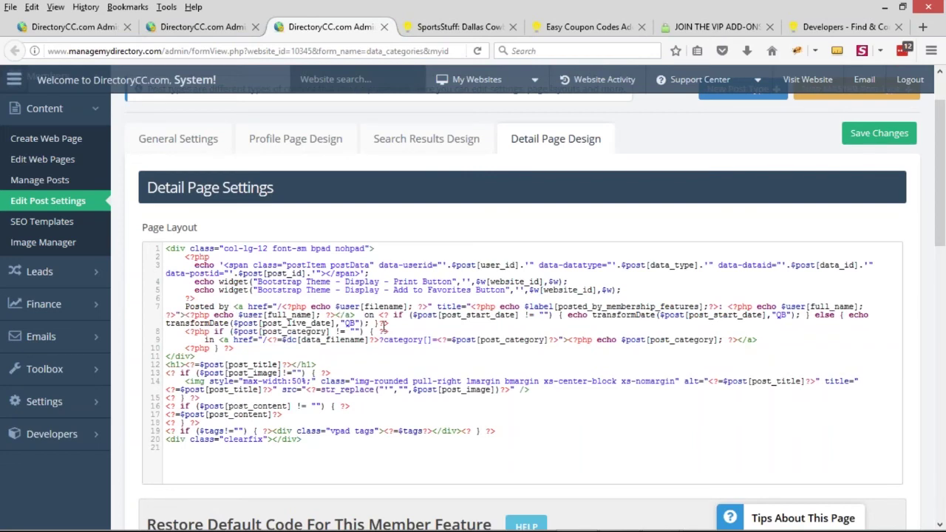
pyautogui.hotkey('ctrl', 's')
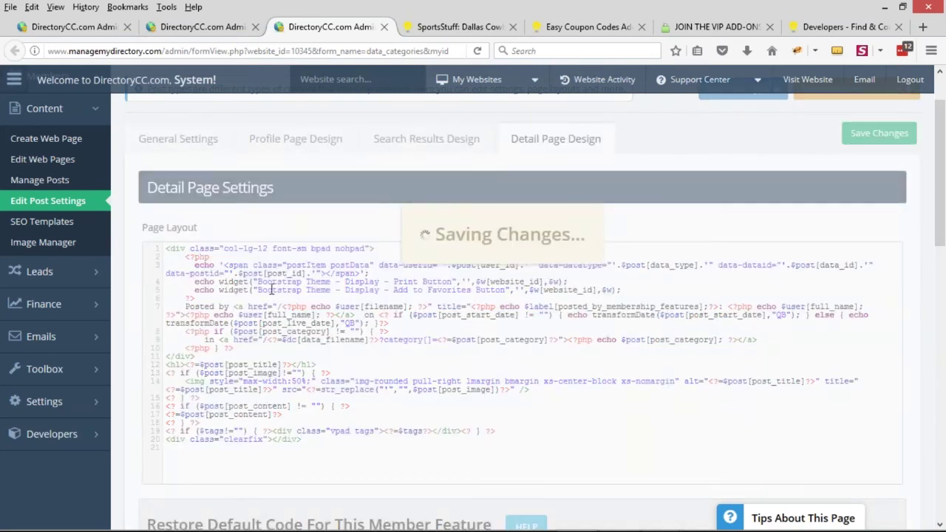
pyautogui.click(423, 30)
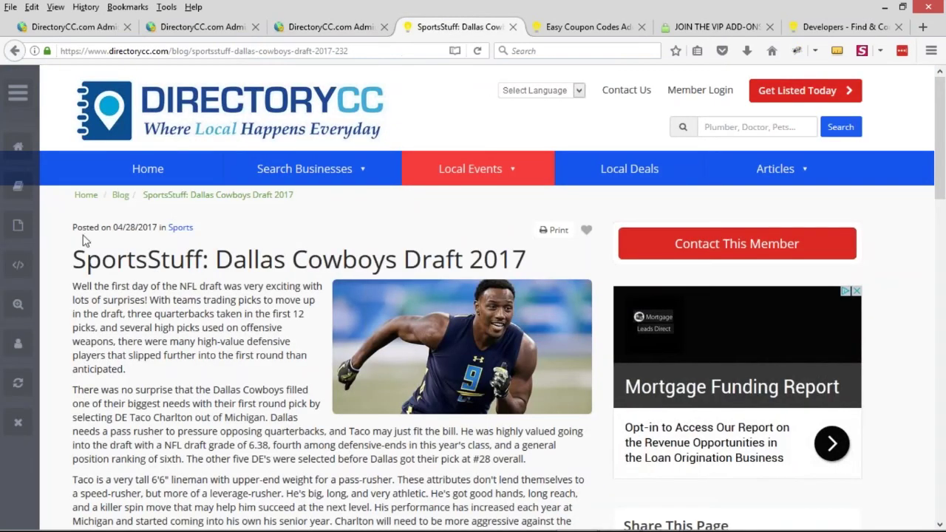
# Reload the article, then open the Rodeo Corpus Christi staff article and inspect its byline and date
pyautogui.press('F5')
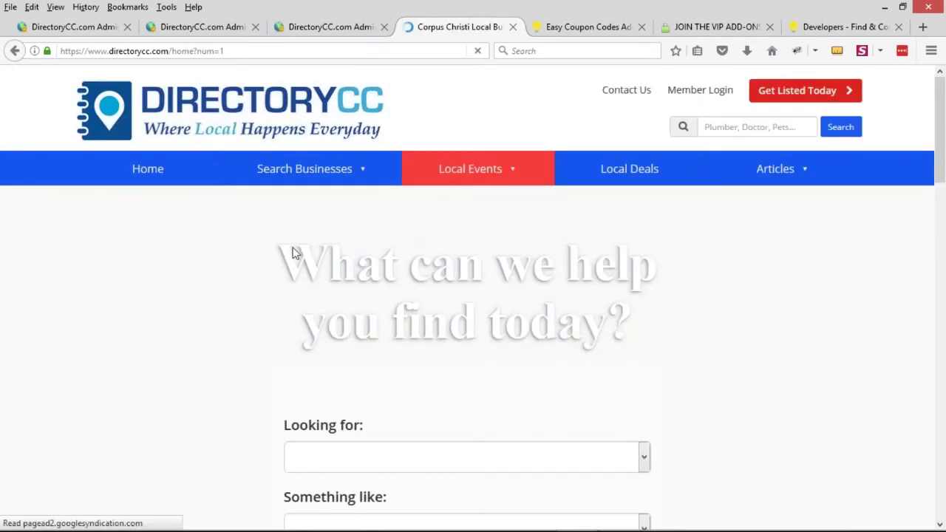
pyautogui.moveTo(829, 173)
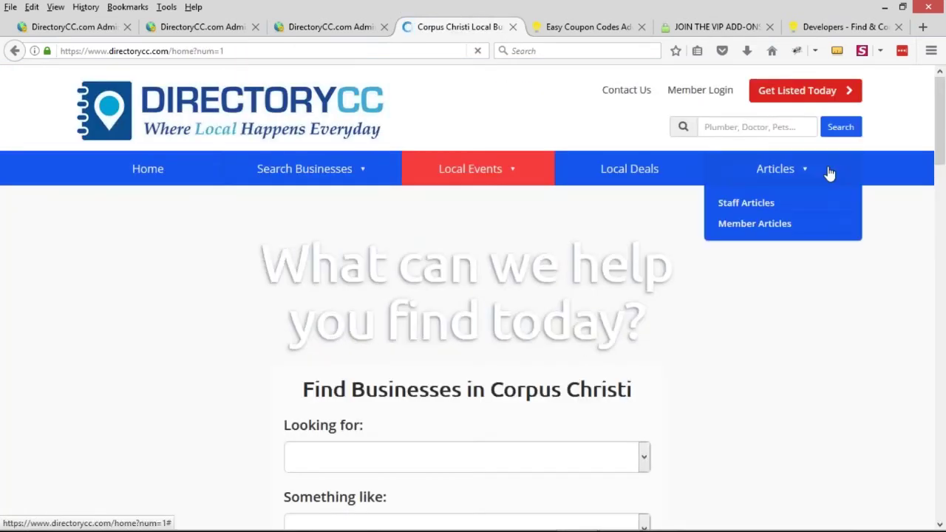
pyautogui.click(765, 204)
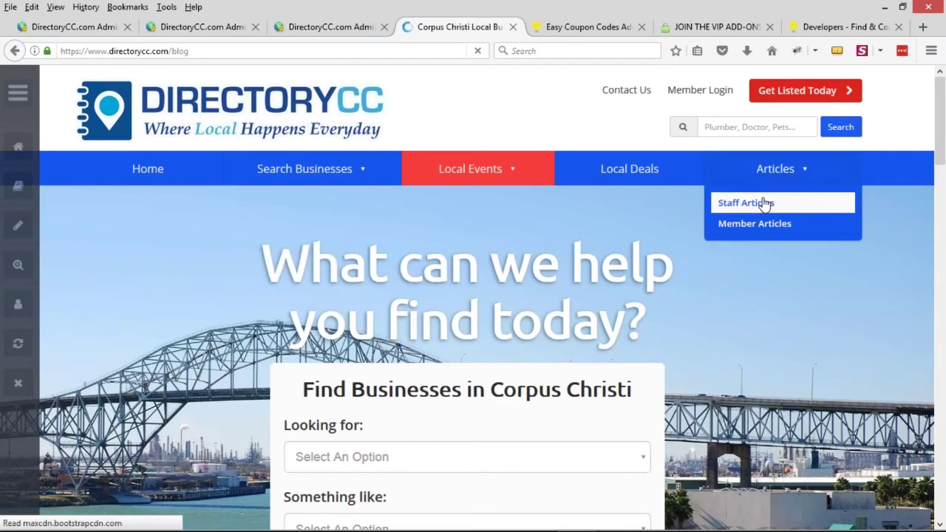
pyautogui.scroll(-2, 159, 429)
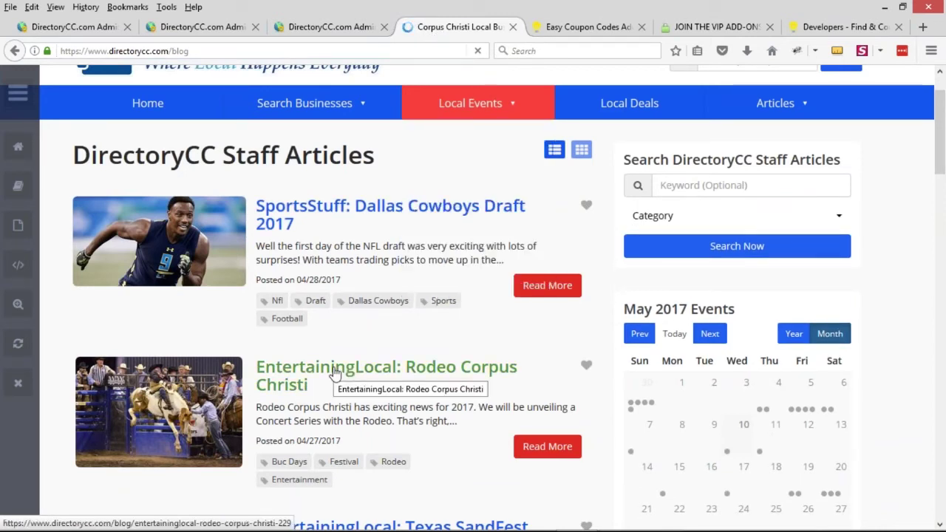
pyautogui.click(294, 380)
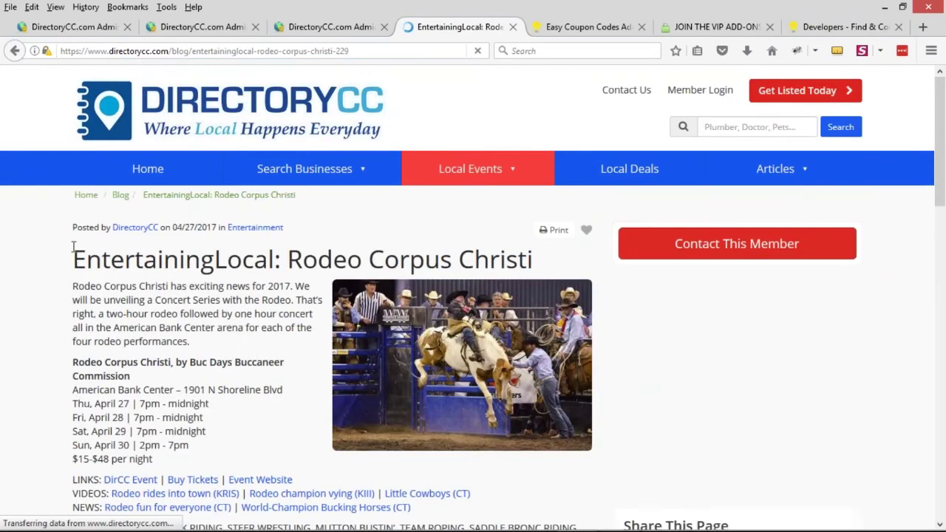
pyautogui.moveTo(70, 230); pyautogui.dragTo(100, 230)
pyautogui.click(130, 261)
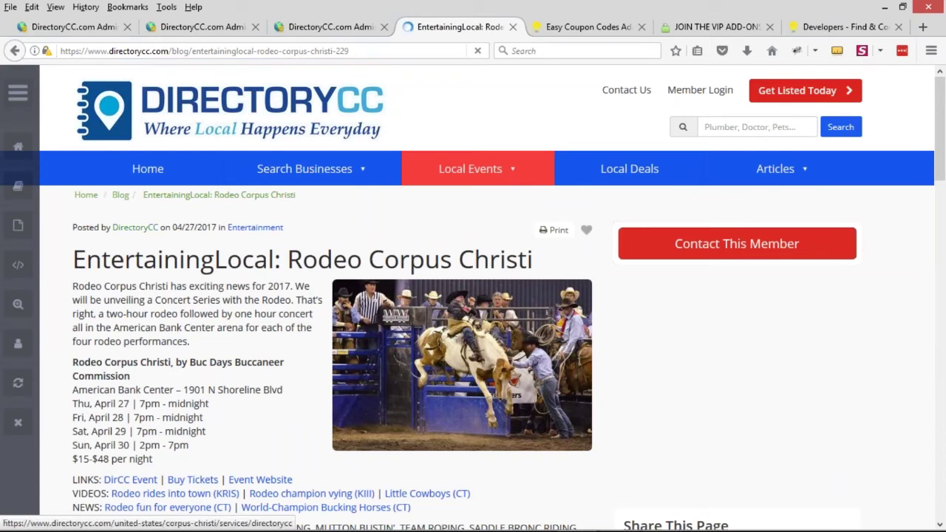
pyautogui.moveTo(176, 229); pyautogui.dragTo(211, 230)
# Open the author's DirectoryCC listing in front-end edit mode, then open post type settings in a new admin tab
pyautogui.middleClick(139, 229)
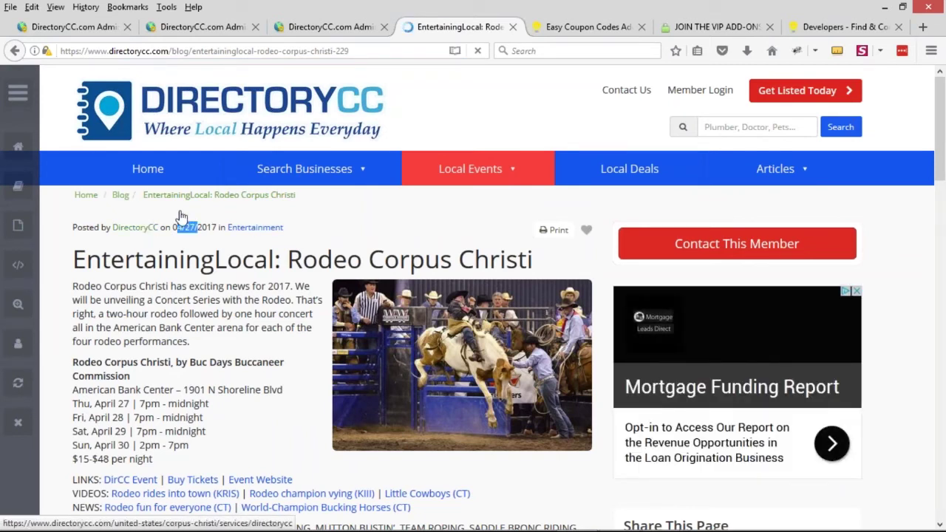
pyautogui.hotkey('ctrl', 'Tab')
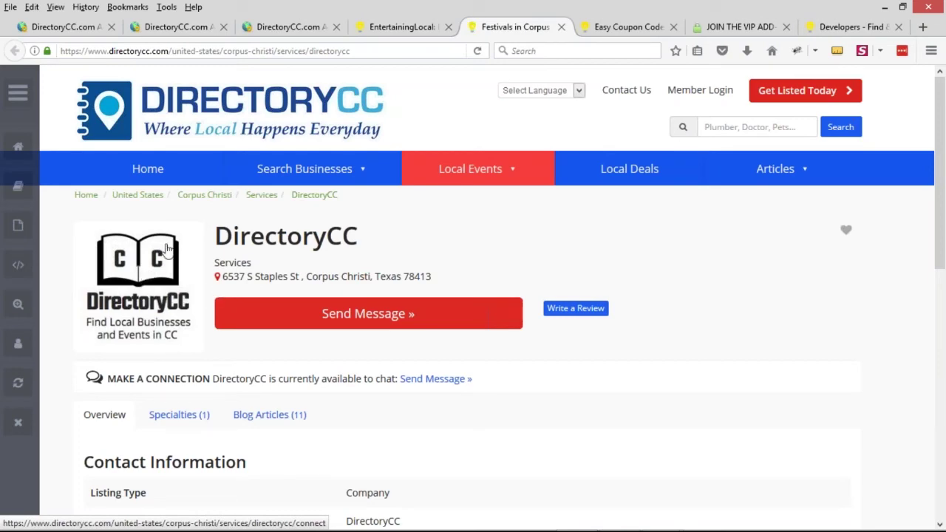
pyautogui.click(17, 309)
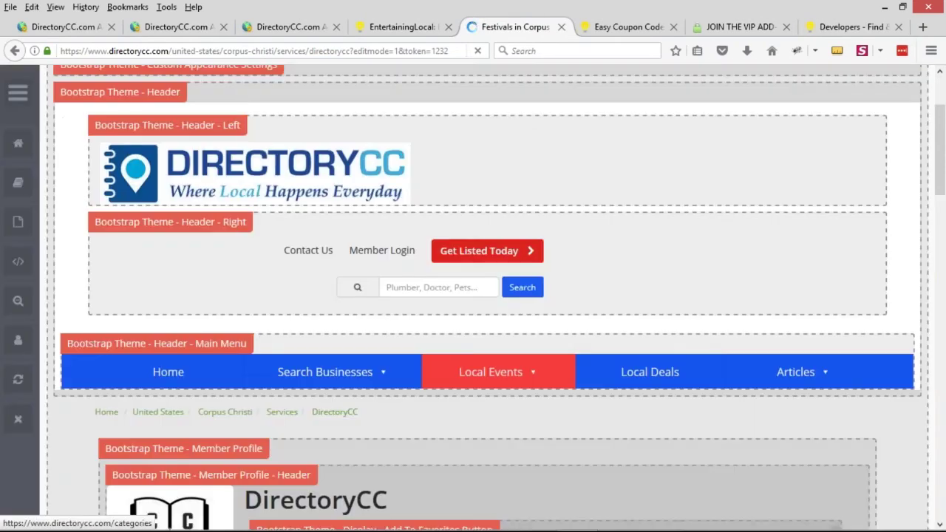
pyautogui.scroll(-3, 288, 303)
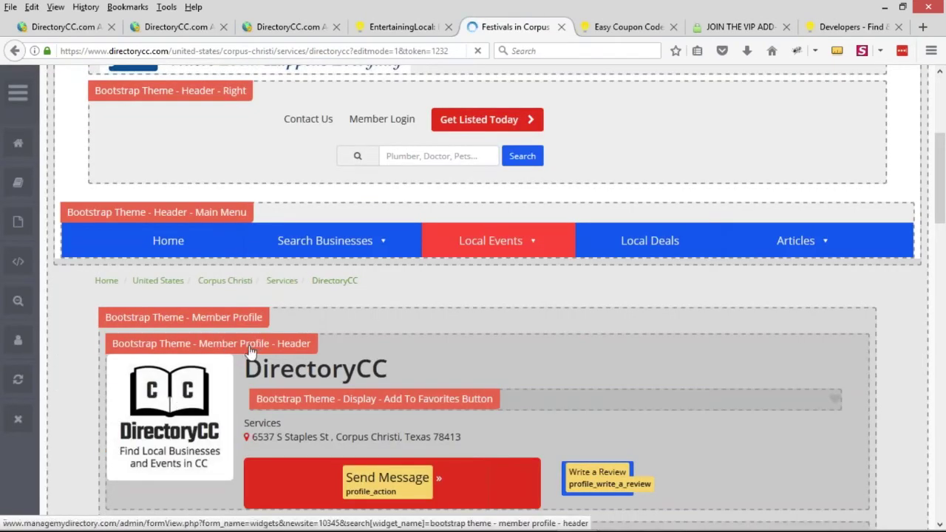
pyautogui.click(176, 26)
pyautogui.middleClick(46, 205)
pyautogui.click(238, 28)
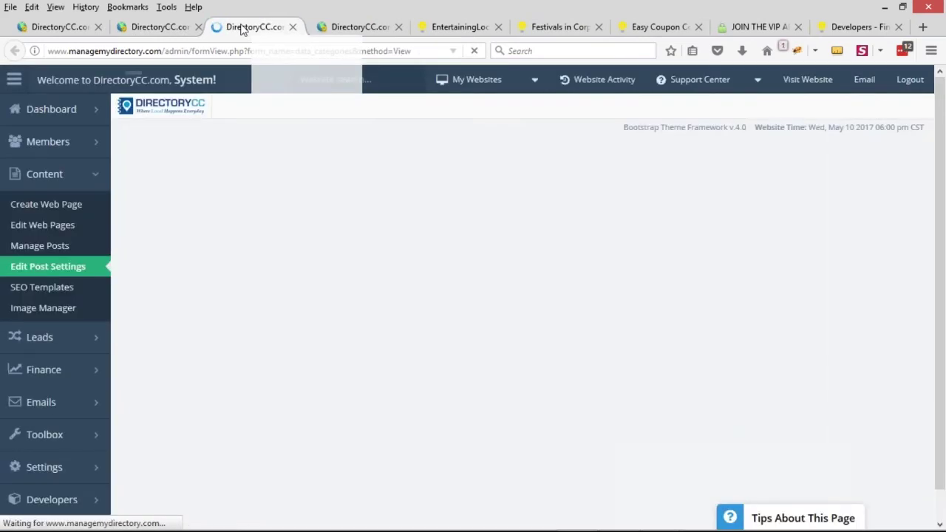
# Find the Listing post type in the post settings list and open it for editing
pyautogui.scroll(-1, 398, 288)
pyautogui.scroll(-3, 406, 287)
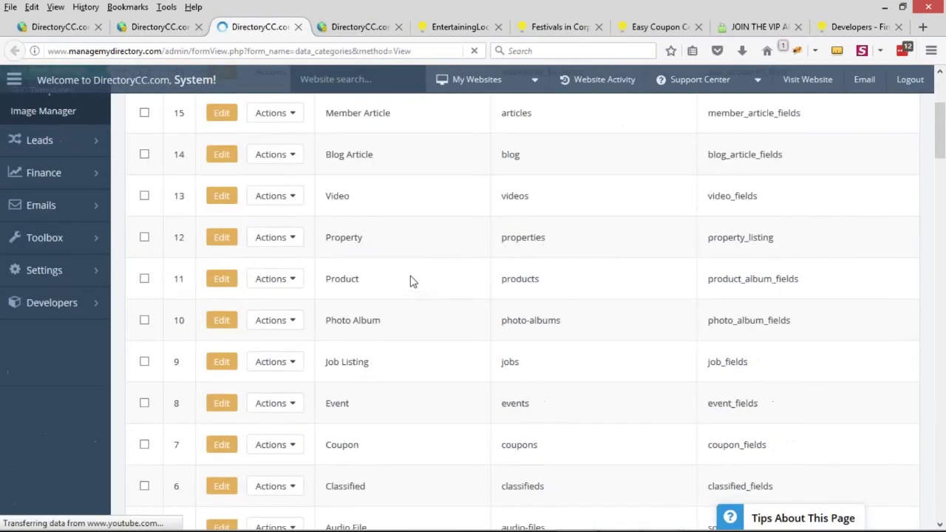
pyautogui.scroll(-5, 409, 276)
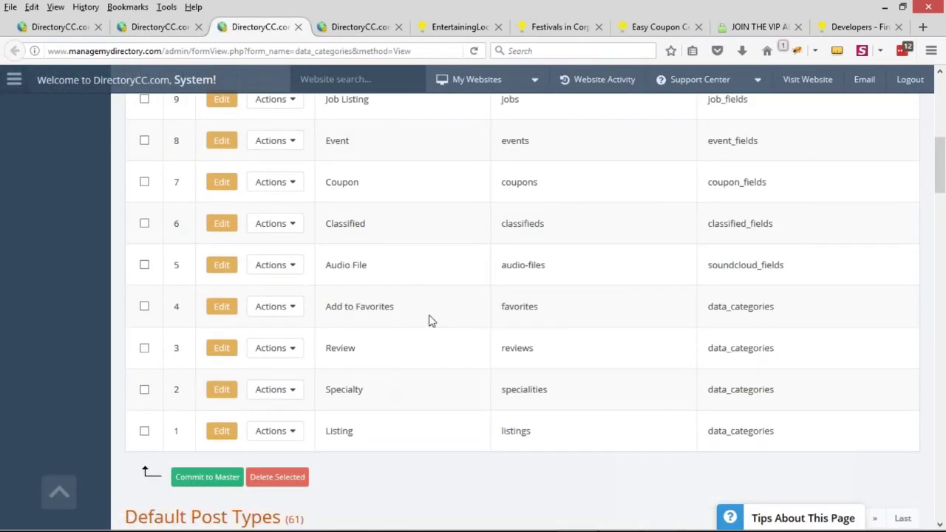
pyautogui.scroll(5, 420, 333)
pyautogui.scroll(2, 414, 293)
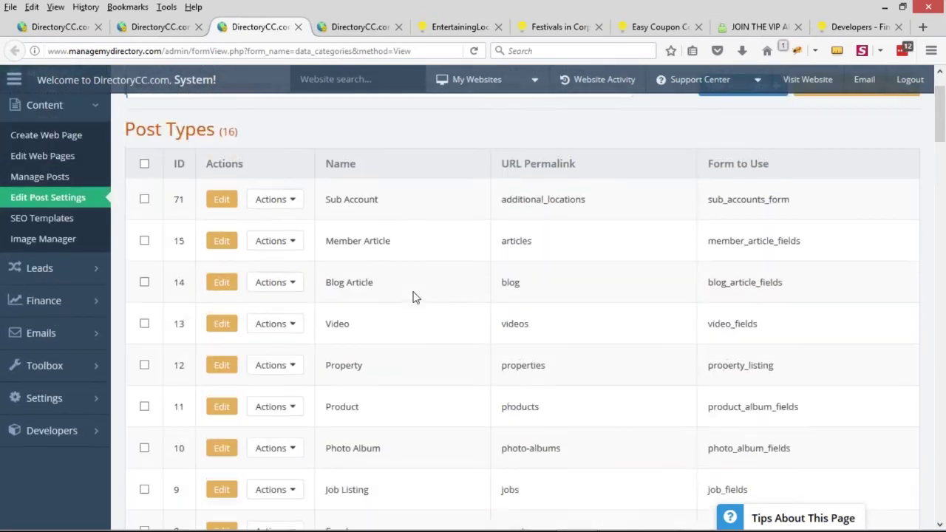
pyautogui.scroll(-1, 414, 297)
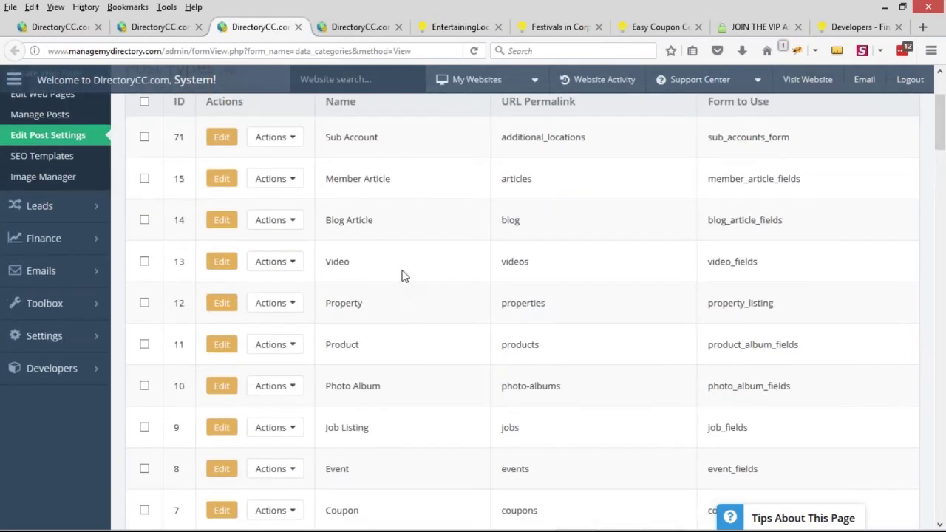
pyautogui.scroll(-2, 407, 281)
pyautogui.scroll(-4, 407, 262)
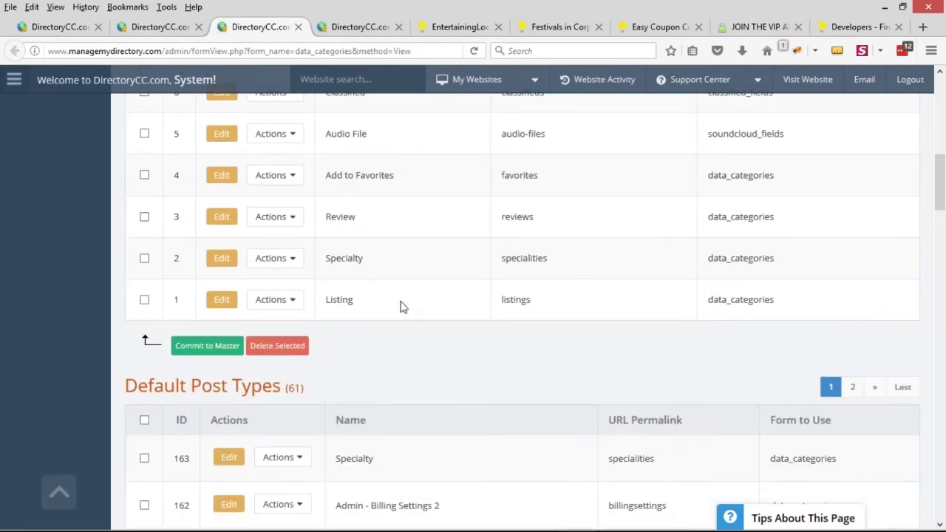
pyautogui.doubleClick(341, 299)
pyautogui.click(222, 299)
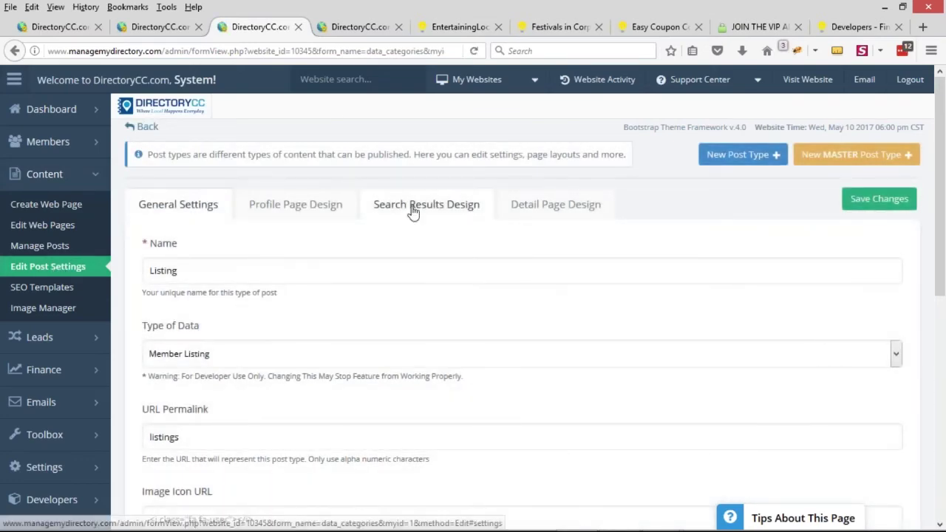
# Select and copy the <img> tag from the Search Results Design Page Loop code
pyautogui.click(411, 205)
pyautogui.scroll(-6, 140, 333)
pyautogui.scroll(-5, 141, 335)
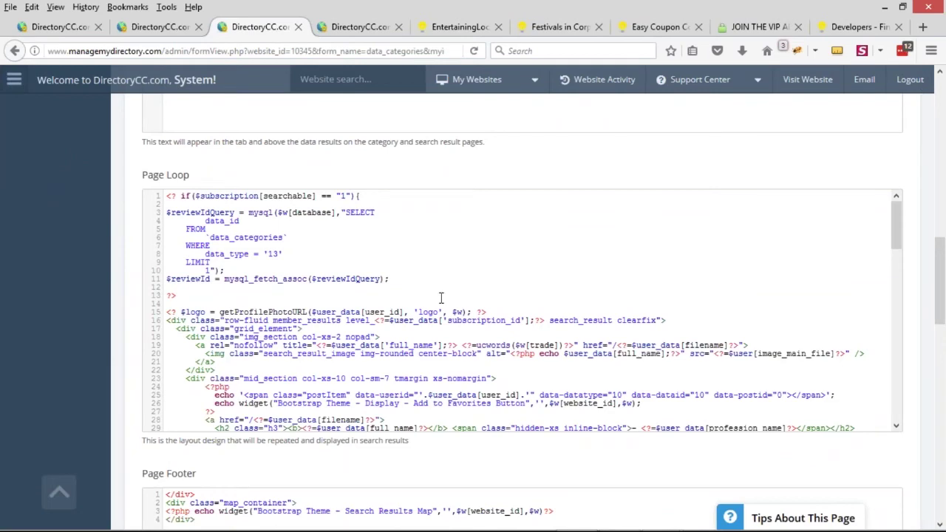
pyautogui.scroll(-2, 299, 328)
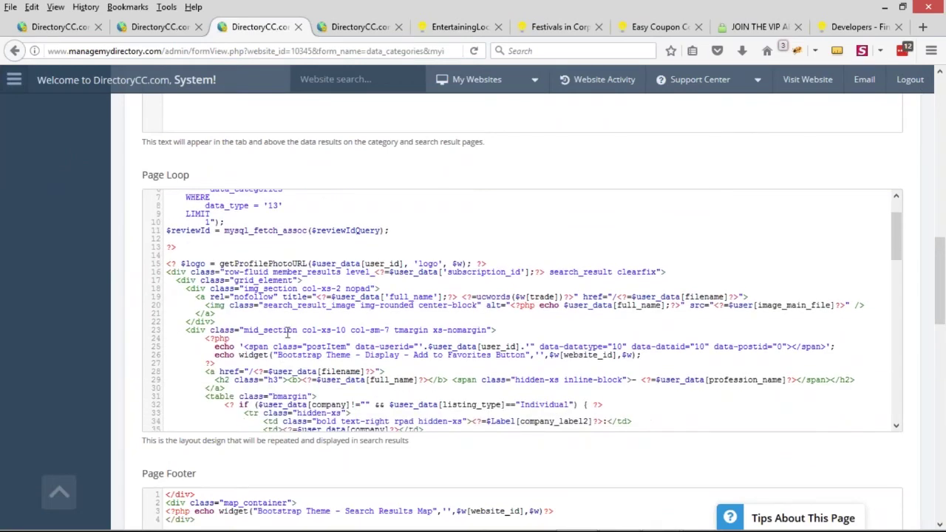
pyautogui.scroll(-4, 333, 341)
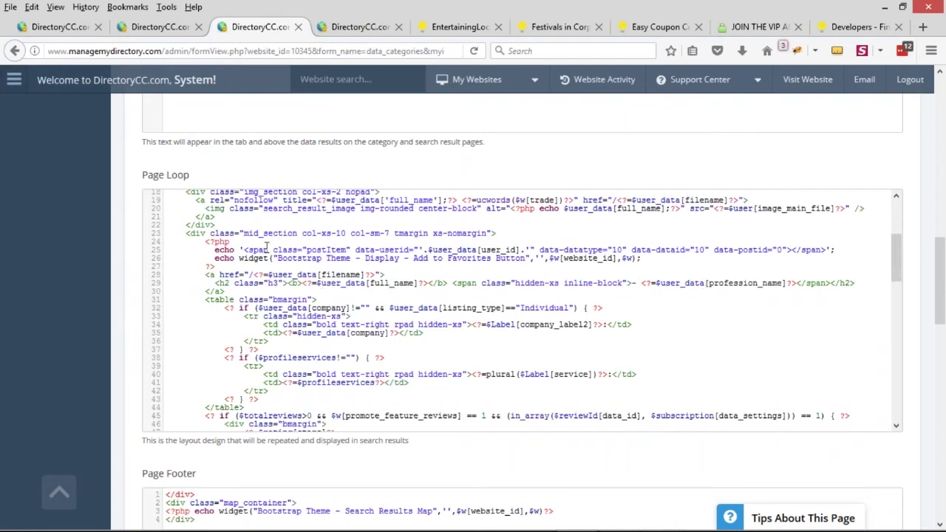
pyautogui.scroll(2, 267, 247)
pyautogui.moveTo(206, 257); pyautogui.dragTo(868, 257)
pyautogui.hotkey('ctrl', 'c')
pyautogui.click(346, 28)
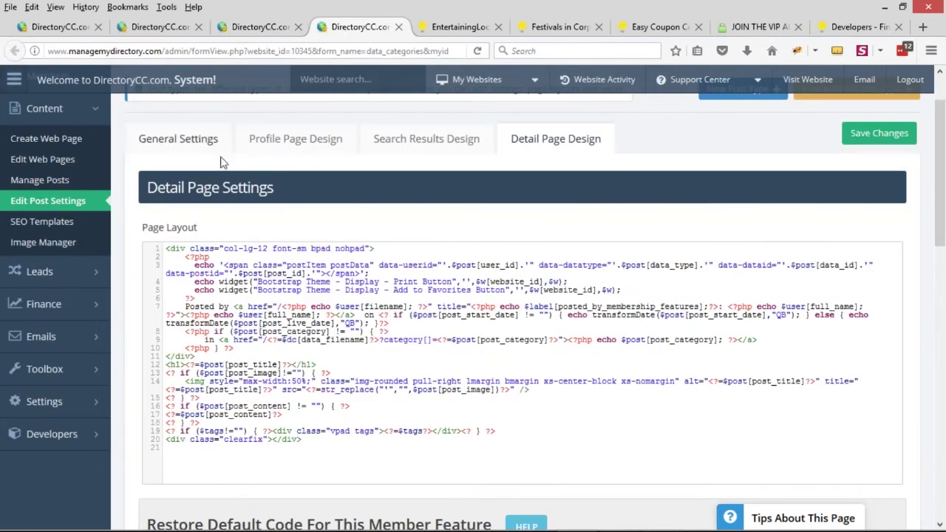
# Paste the <img> tag above 'Posted by', removing search_result_image and replacing center-block with pull-left
pyautogui.scroll(2, 276, 189)
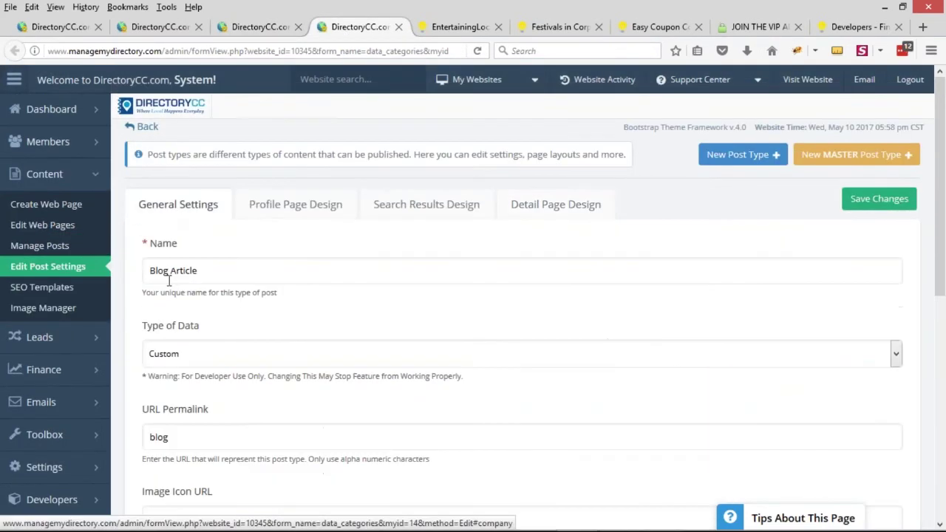
pyautogui.click(165, 270)
pyautogui.hotkey('ctrl', 'a')
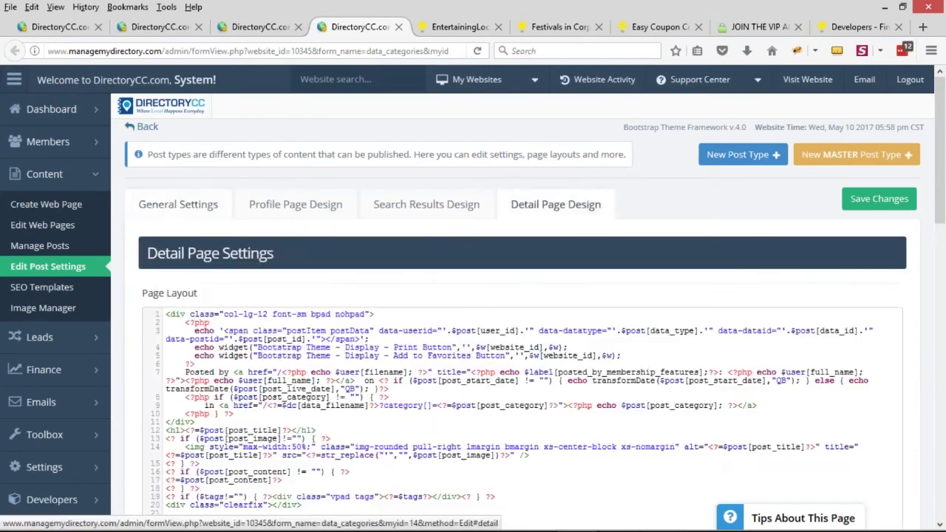
pyautogui.scroll(-2, 283, 383)
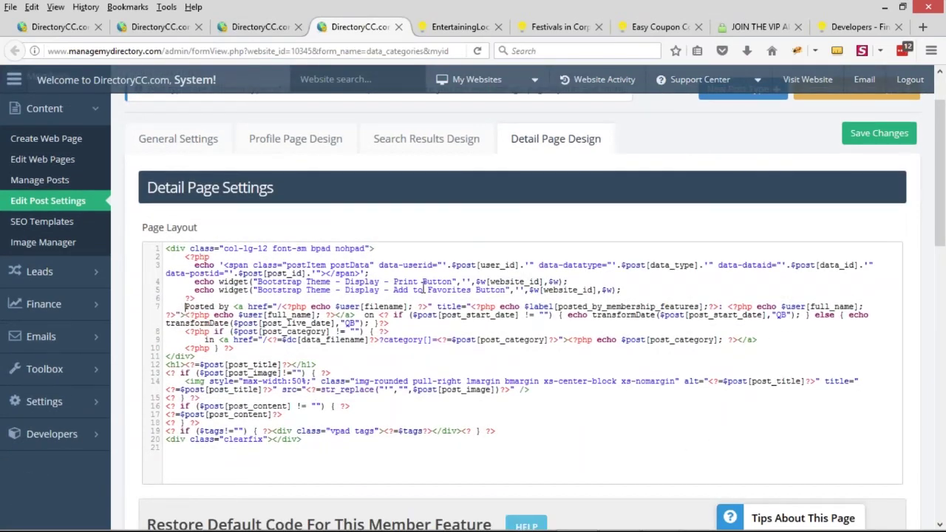
pyautogui.hotkey('ctrl', 'v')
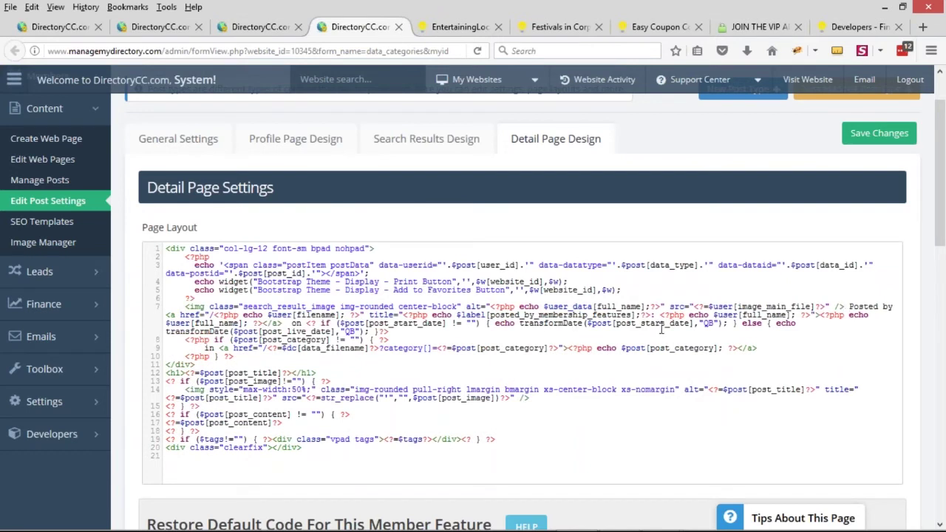
pyautogui.press('Return')
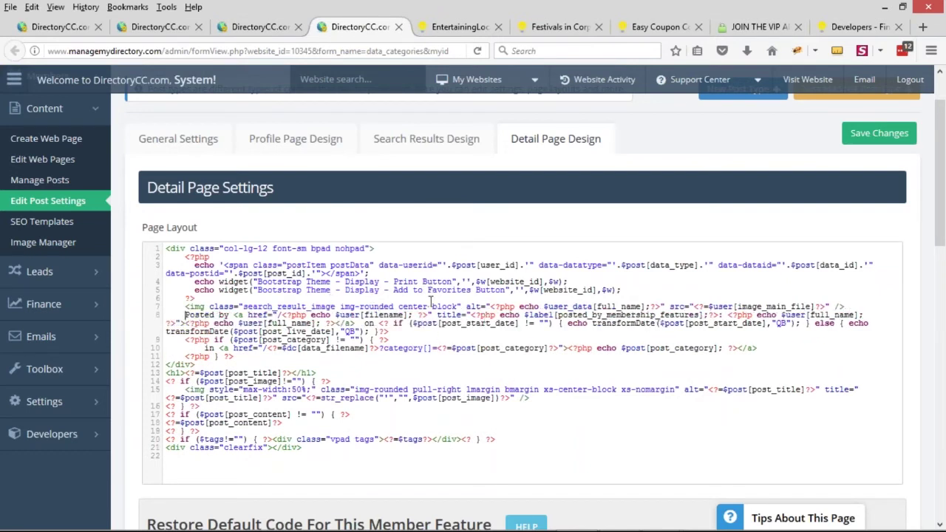
pyautogui.moveTo(244, 307); pyautogui.dragTo(338, 307)
pyautogui.press('Delete')
pyautogui.press('Delete')
pyautogui.press('Delete')
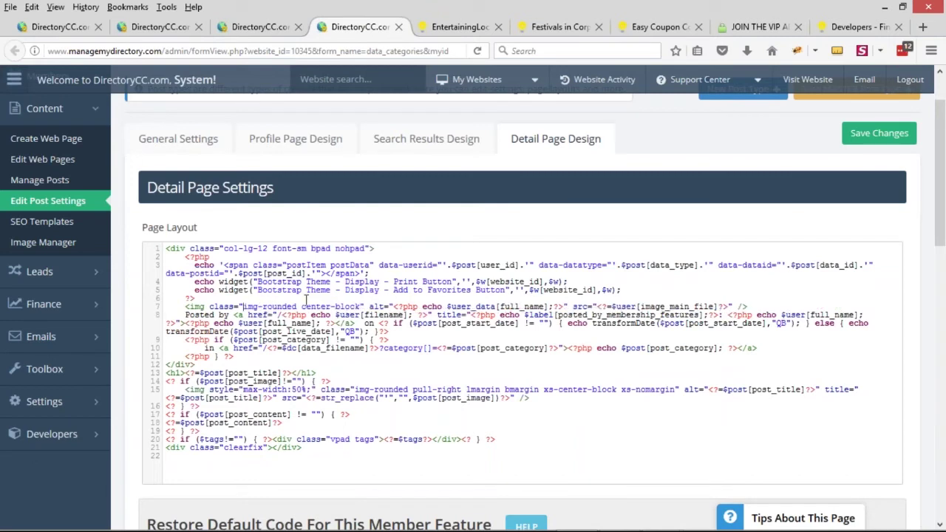
pyautogui.moveTo(301, 307); pyautogui.dragTo(360, 307)
pyautogui.press('Delete')
pyautogui.write('pull-left')
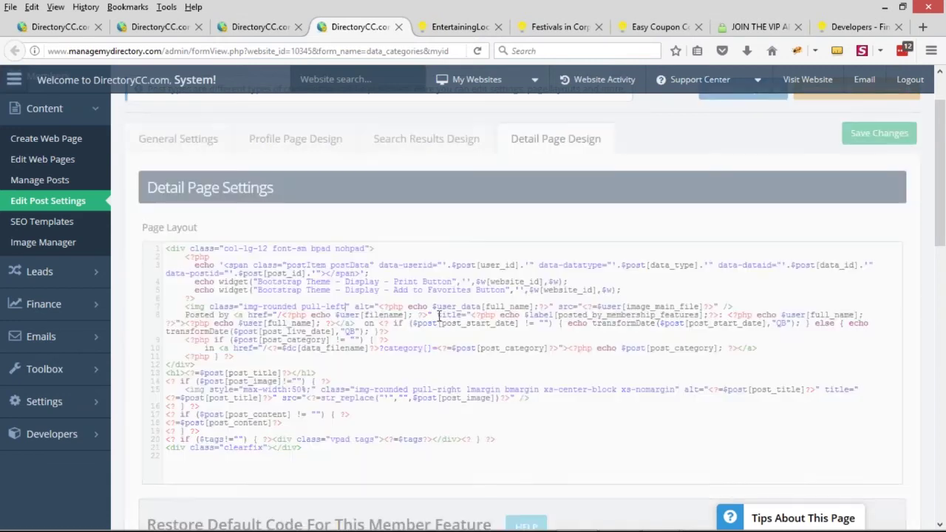
pyautogui.click(466, 30)
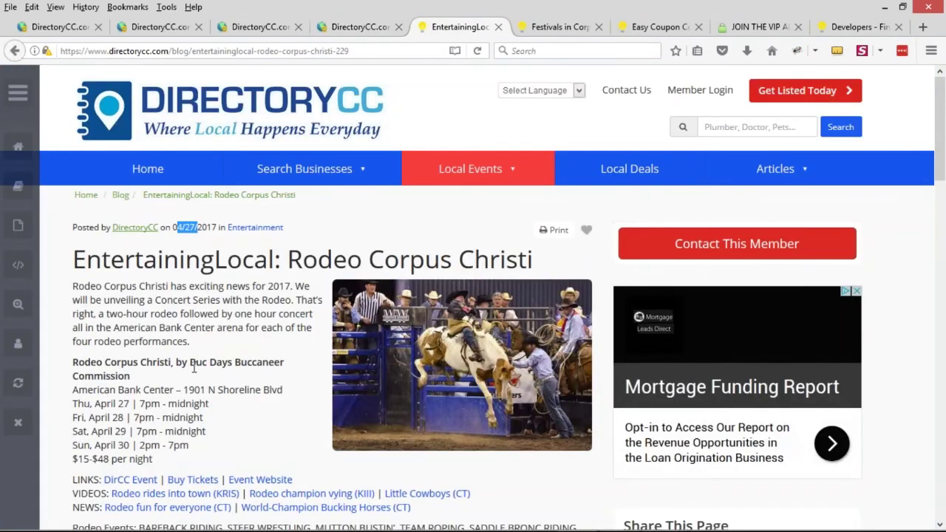
# Reload the Rodeo Corpus Christi post so the DirectoryCC logo shows beside 'Posted by'
pyautogui.click(354, 26)
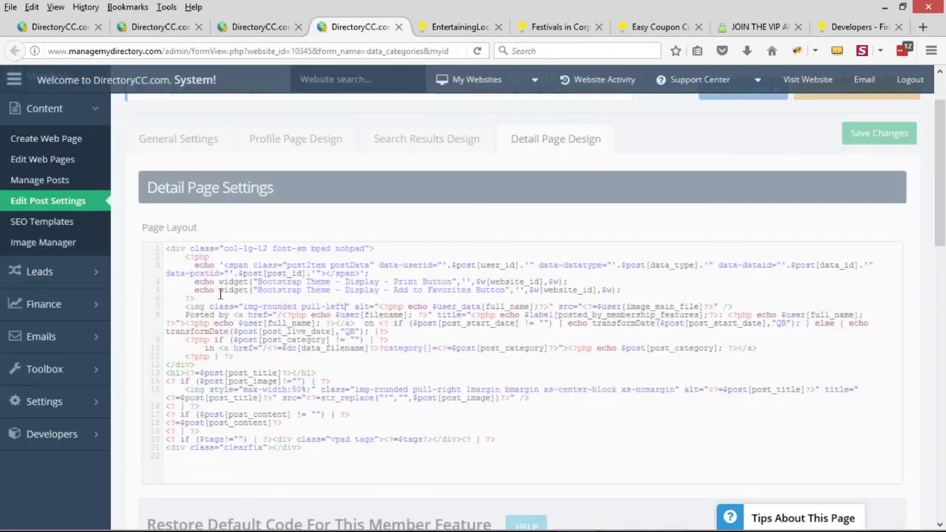
pyautogui.click(457, 28)
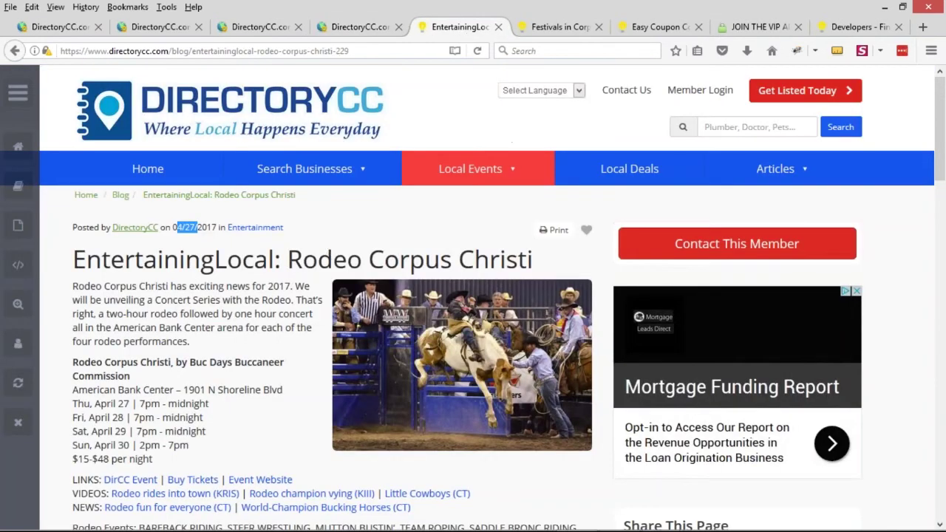
pyautogui.click(477, 51)
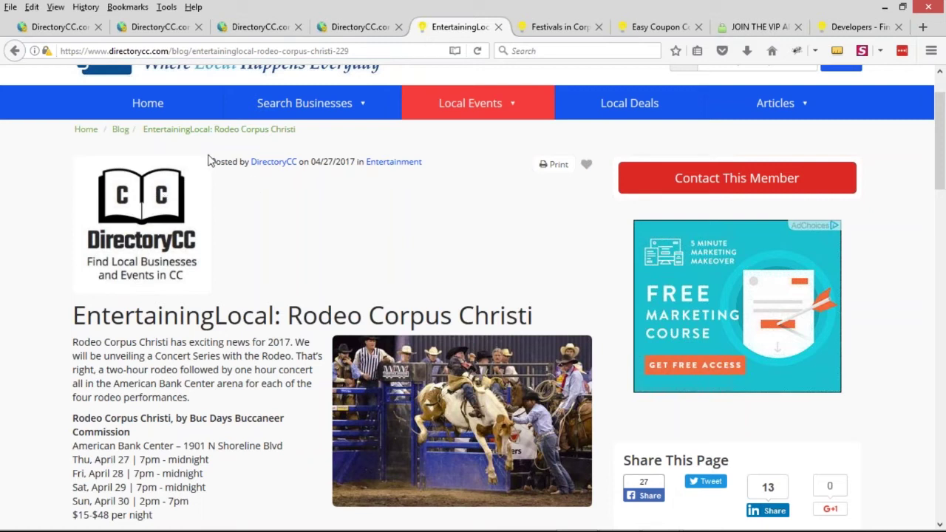
# Inspect the author logo in Firebug and give it an inline max-width of 100px
pyautogui.rightClick(125, 183)
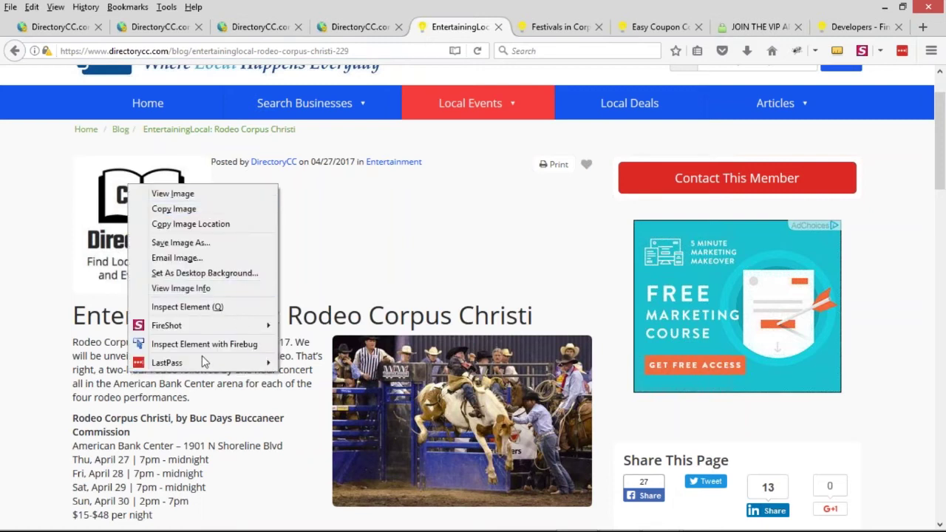
pyautogui.click(283, 193)
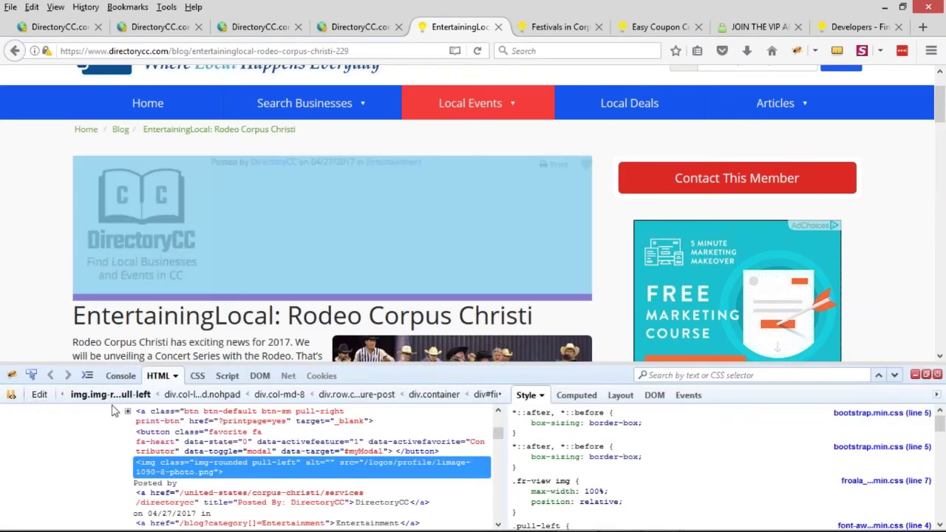
pyautogui.rightClick(672, 438)
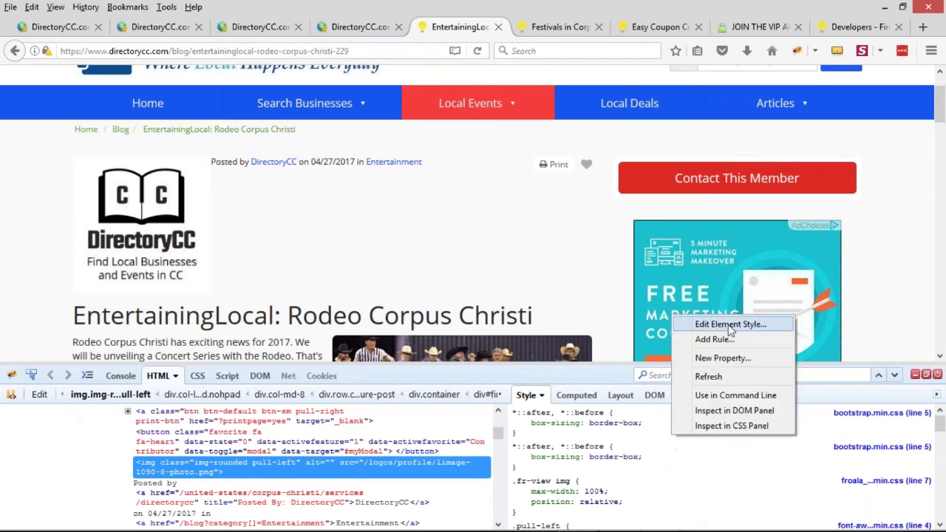
pyautogui.click(729, 324)
pyautogui.write('max-width: ')
pyautogui.write('100px')
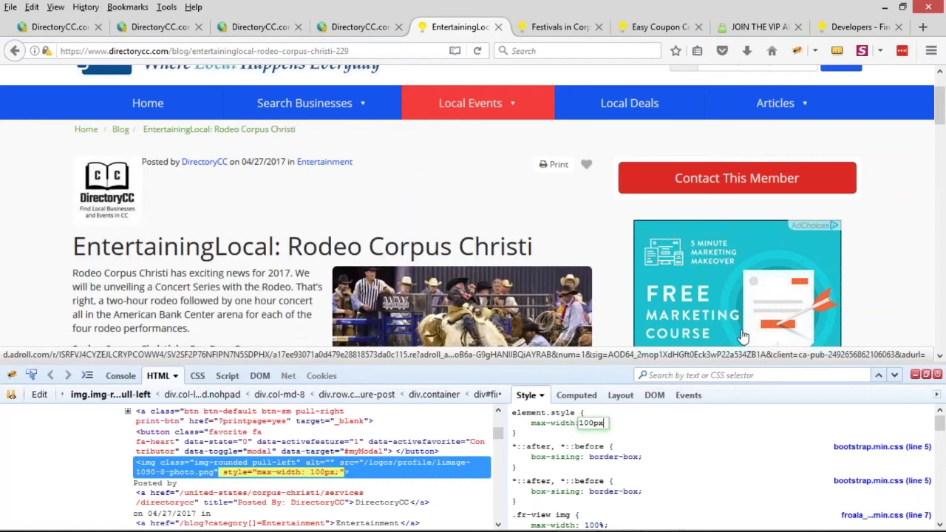
# Change the logo's image class from rounded to img-circle
pyautogui.click(40, 394)
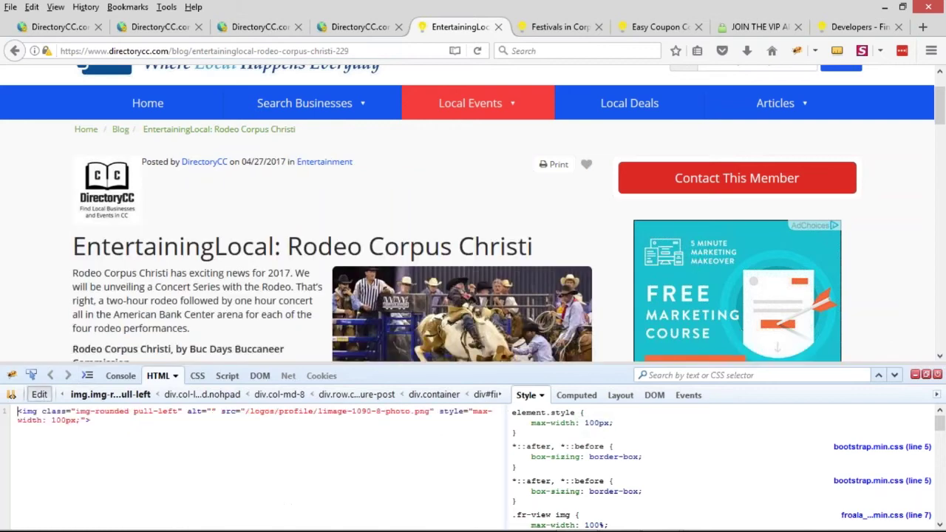
pyautogui.doubleClick(116, 413)
pyautogui.write('cir')
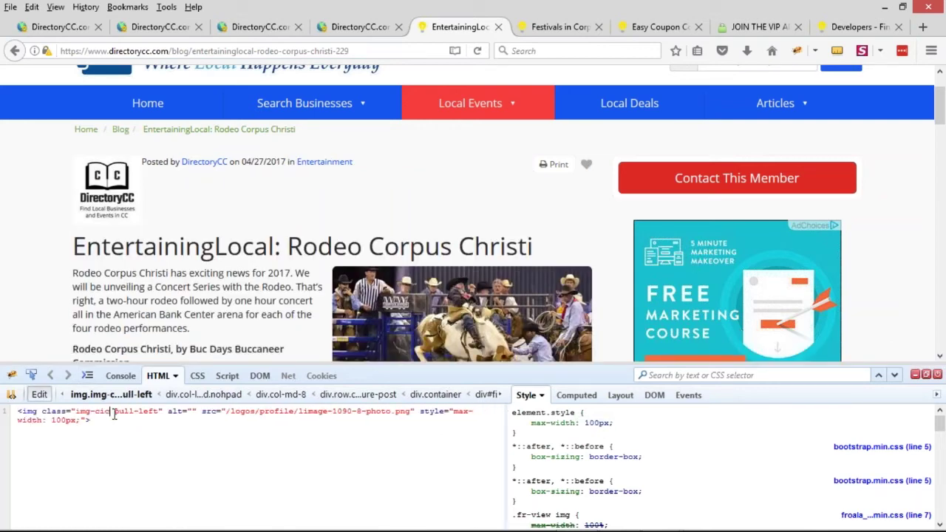
pyautogui.write('cle')
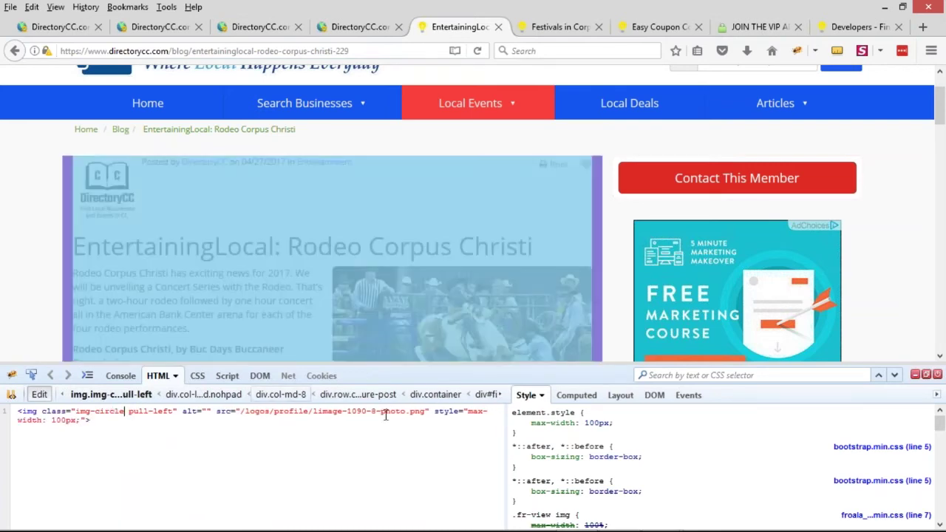
pyautogui.click(592, 427)
# Add 10px padding and a #fff white background to the logo's inline style
pyautogui.write('p')
pyautogui.press('Tab')
pyautogui.write('10px')
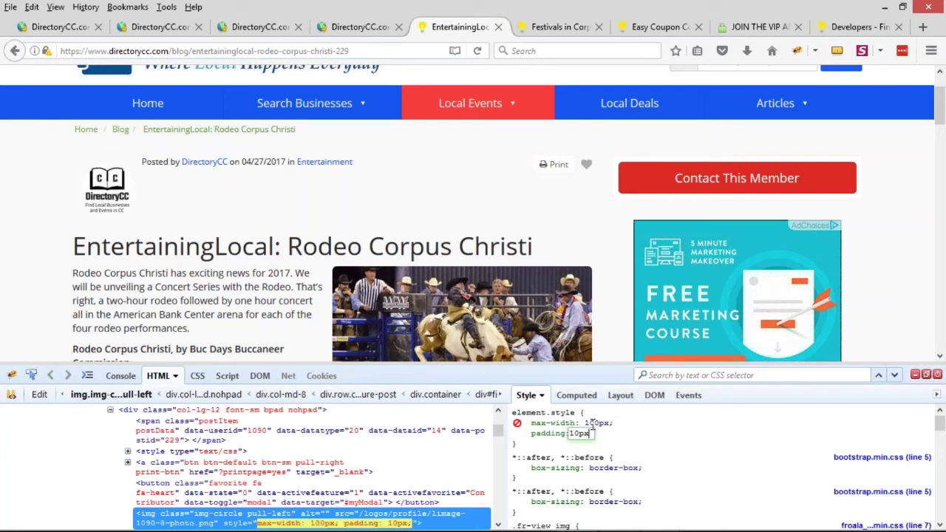
pyautogui.press('Return')
pyautogui.write('ba')
pyautogui.press('Tab')
pyautogui.write('#fff')
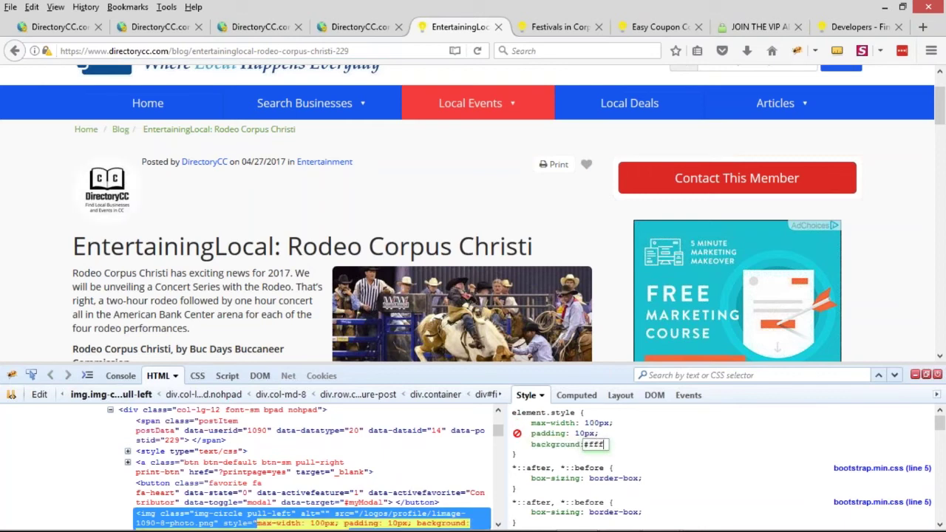
pyautogui.click(596, 422)
# Raise the logo's max-width to 105px and select its complete img tag markup
pyautogui.press('Up')
pyautogui.press('Up')
pyautogui.press('Up')
pyautogui.press('Up')
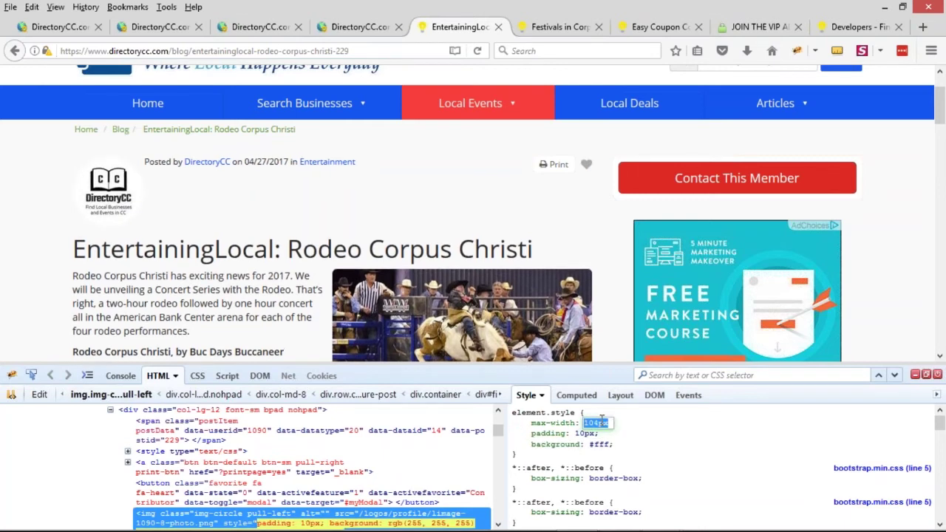
pyautogui.press('Up')
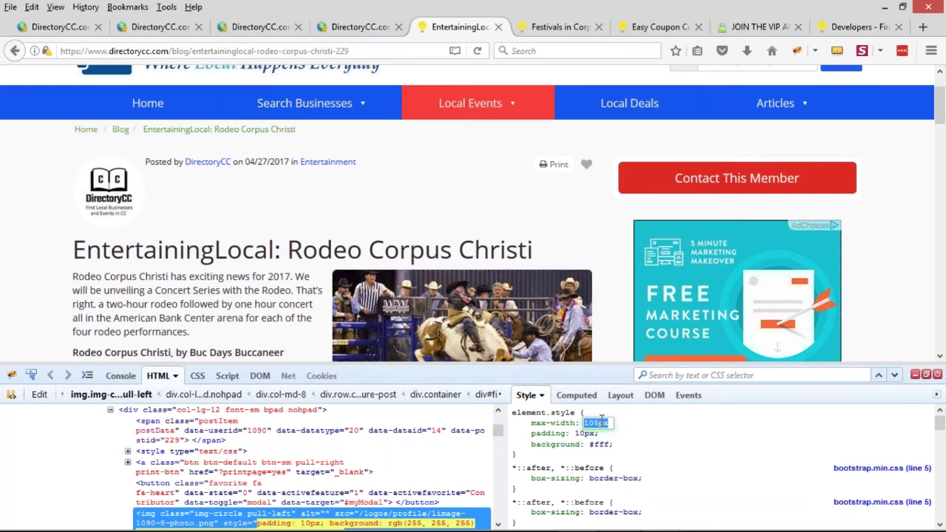
pyautogui.click(39, 394)
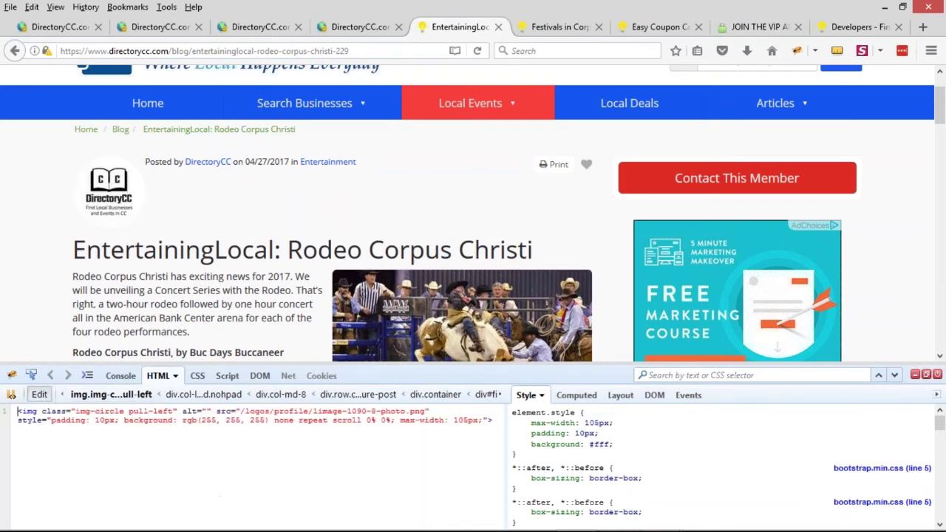
pyautogui.moveTo(493, 420); pyautogui.dragTo(22, 406)
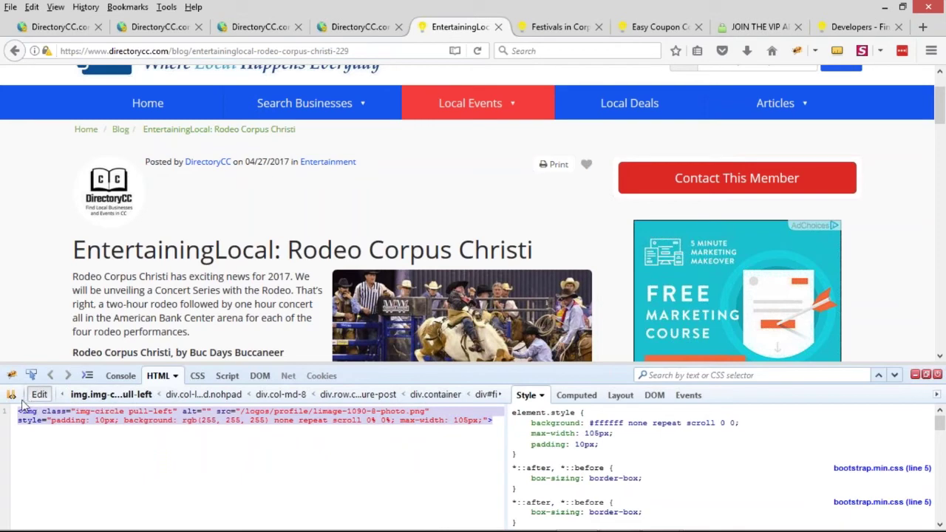
# Paste the circular logo tag above the old image tag in the detail page layout code
pyautogui.click(915, 374)
pyautogui.click(338, 28)
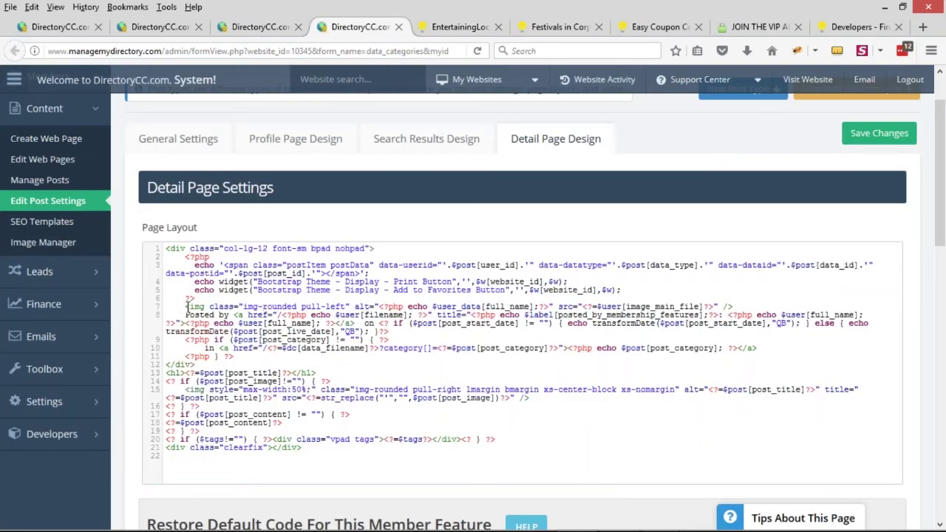
pyautogui.moveTo(186, 306); pyautogui.dragTo(321, 297)
pyautogui.click(256, 306)
pyautogui.write('<img class="img-circle pull-left" alt="" src="/logos/profile/image-1090-8-photo.png" style="padding: 10px; background: rgb(255, 255, 255) none repeat scroll 0% 0%; max-width: 105px;">')
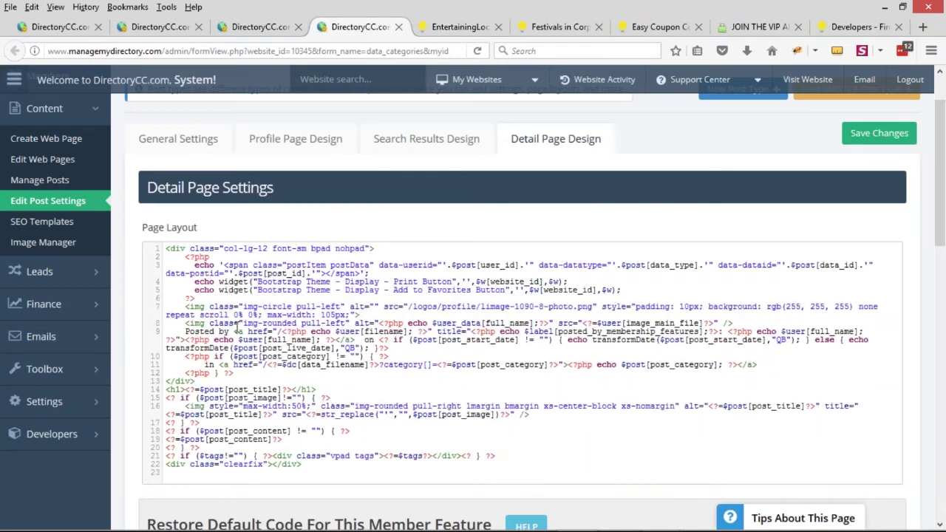
# Replace the new tag's fixed logo path with the old tag's dynamic PHP alt and src
pyautogui.moveTo(358, 323); pyautogui.dragTo(715, 323)
pyautogui.press('Delete')
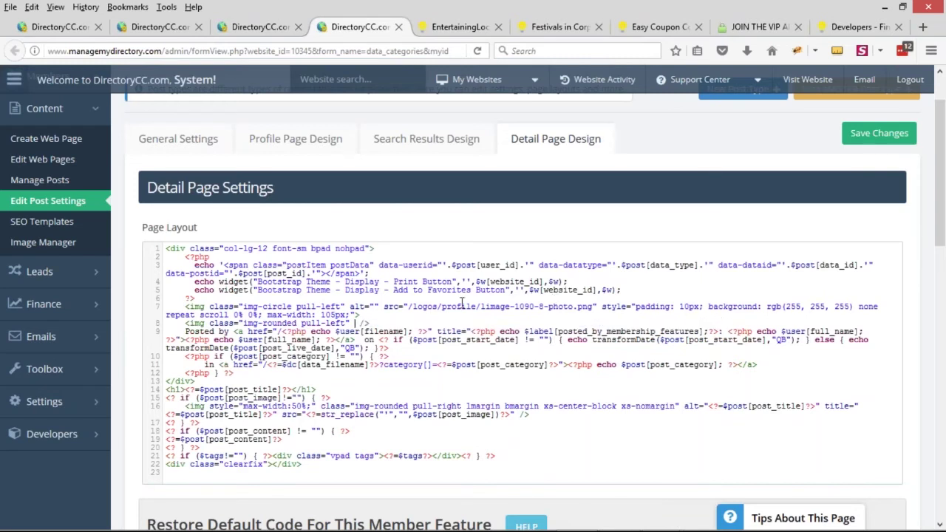
pyautogui.moveTo(385, 309); pyautogui.dragTo(599, 311)
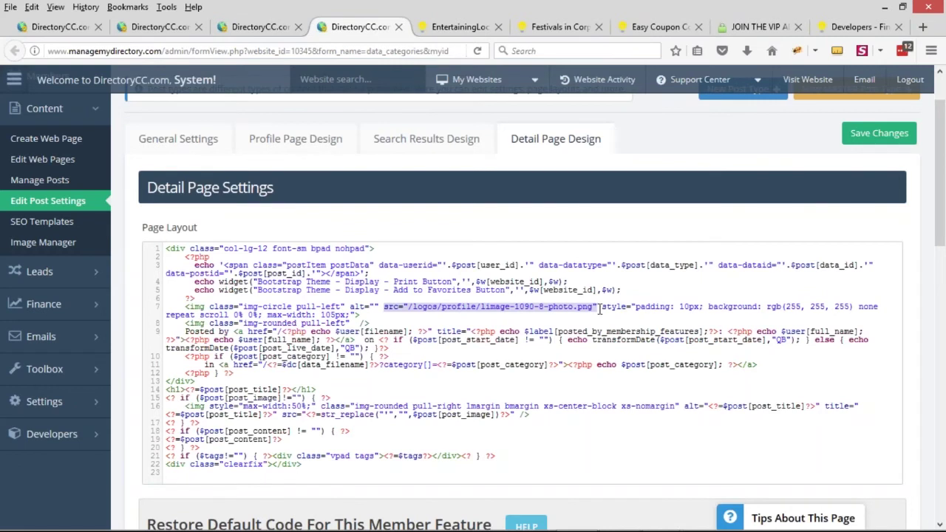
pyautogui.write('alt="<?php echo $user_data[full_name];?>" src="<?=$user[image_main_file]?>"')
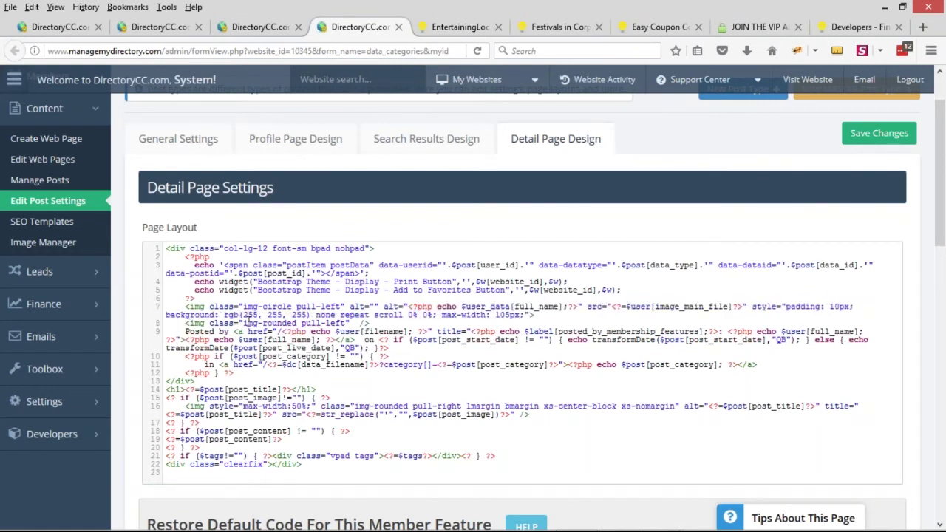
# Delete the leftover old image tag and its empty line, save the layout, and preview the post
pyautogui.moveTo(186, 323); pyautogui.dragTo(374, 323)
pyautogui.press('BackSpace')
pyautogui.moveTo(198, 325); pyautogui.dragTo(151, 320)
pyautogui.click(175, 324)
pyautogui.press('BackSpace')
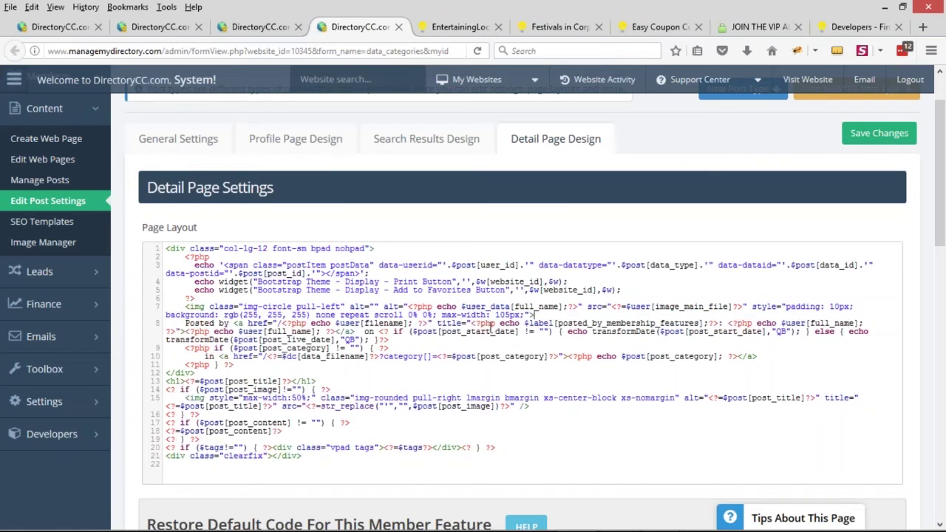
pyautogui.click(866, 137)
pyautogui.click(427, 28)
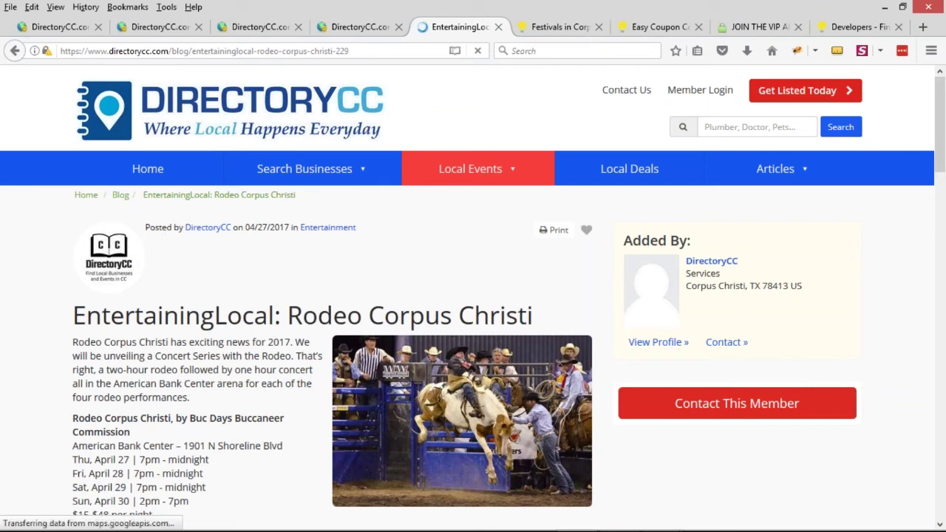
# Wrap the Posted by, date and category block in <span>…</span> tags
pyautogui.hotkey('ctrl', 'pageup')
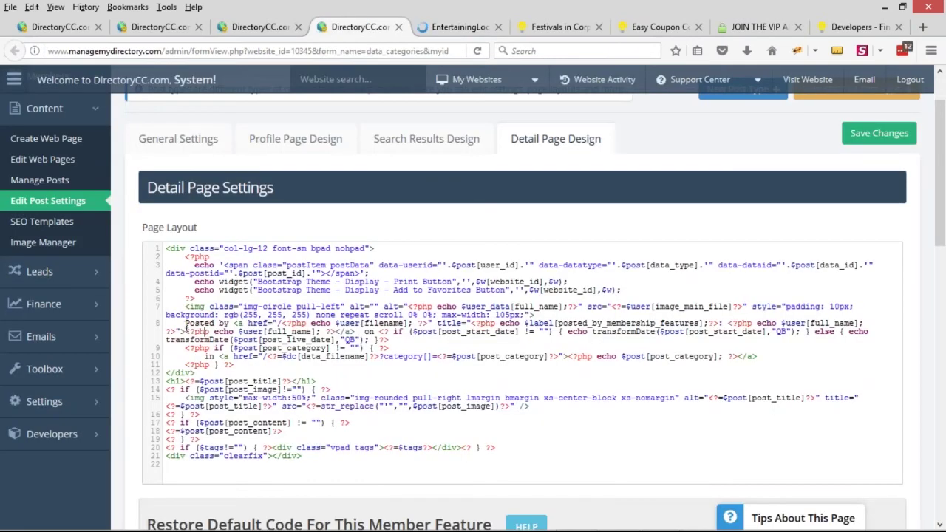
pyautogui.write('<span')
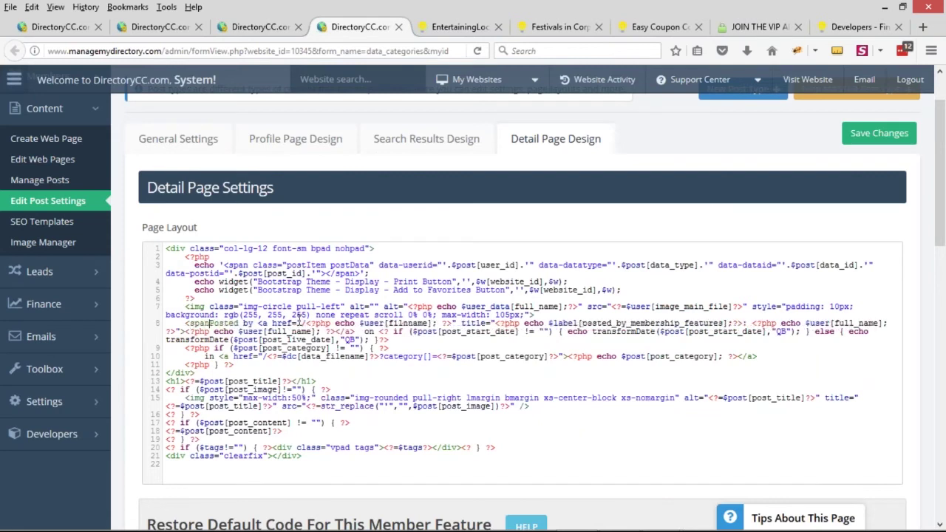
pyautogui.write('></span>')
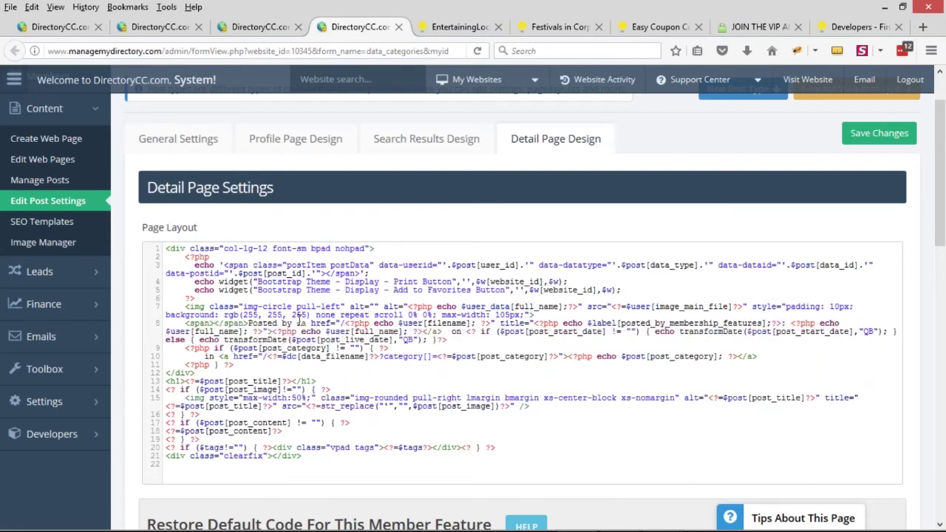
pyautogui.moveTo(249, 323); pyautogui.dragTo(213, 323)
pyautogui.press('BackSpace')
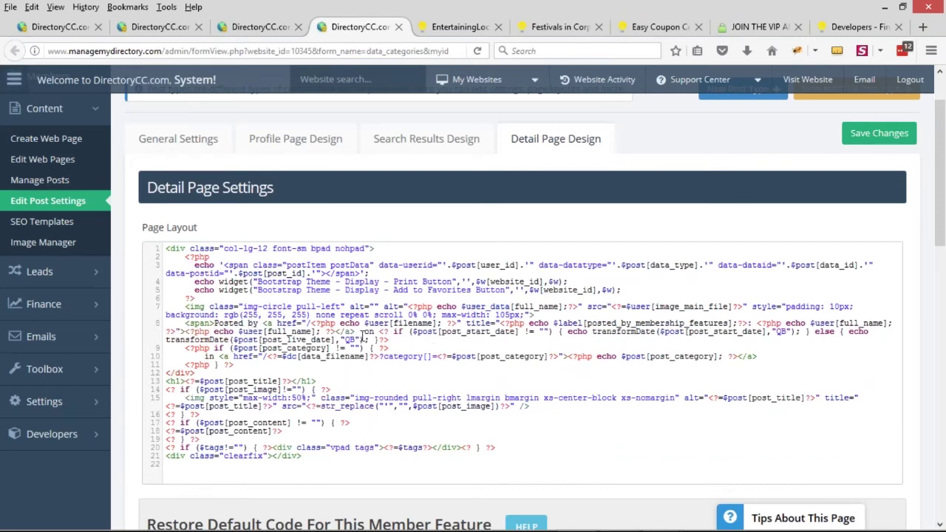
pyautogui.click(375, 341)
pyautogui.click(264, 367)
pyautogui.press('Return')
pyautogui.write('</span>')
pyautogui.click(206, 373)
pyautogui.press('BackSpace')
pyautogui.press('BackSpace')
pyautogui.press('BackSpace')
pyautogui.press('BackSpace')
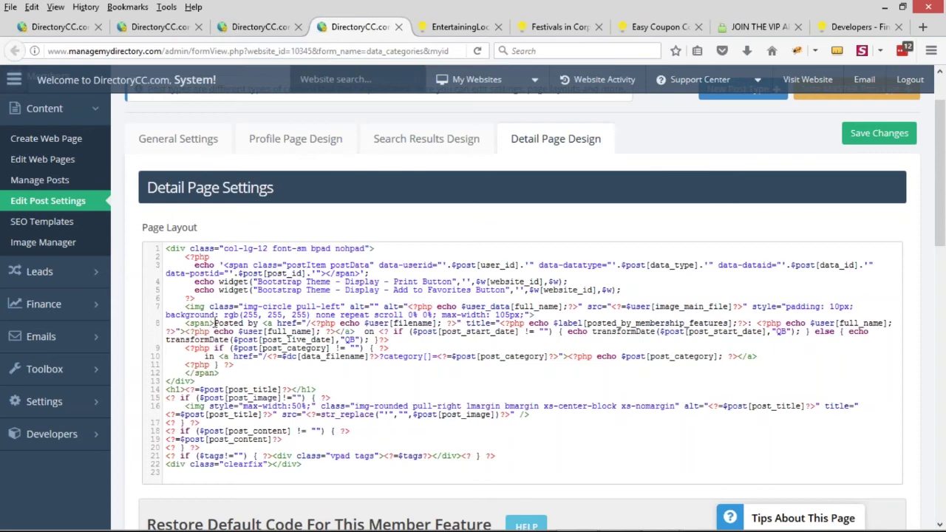
pyautogui.click(458, 26)
# Reload the Rodeo Corpus Christi post and check the circular DirectoryCC logo beside the byline
pyautogui.click(478, 51)
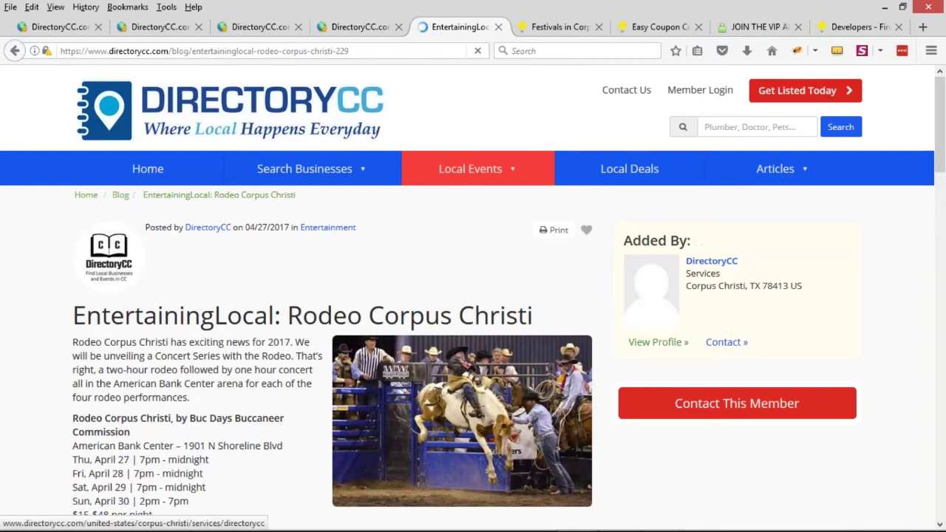
pyautogui.moveTo(802, 287); pyautogui.dragTo(707, 272)
pyautogui.click(634, 233)
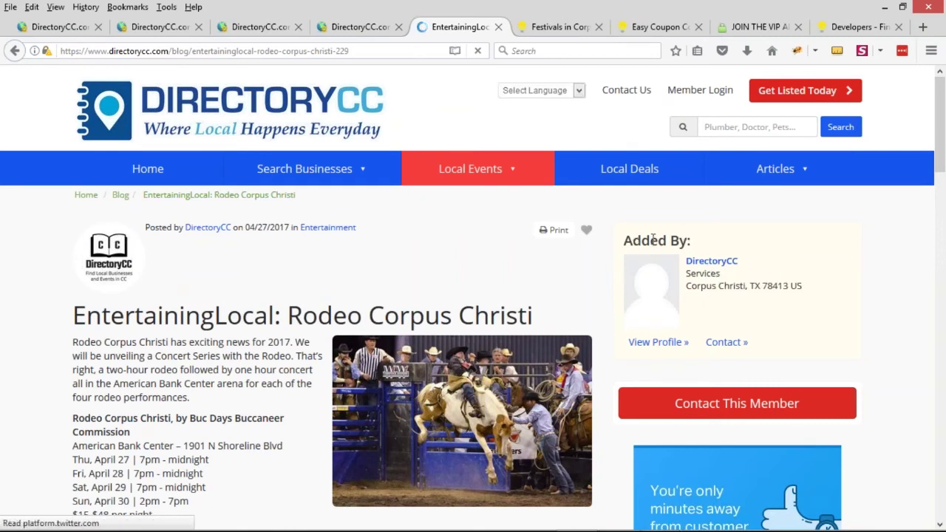
pyautogui.moveTo(633, 236); pyautogui.dragTo(690, 241)
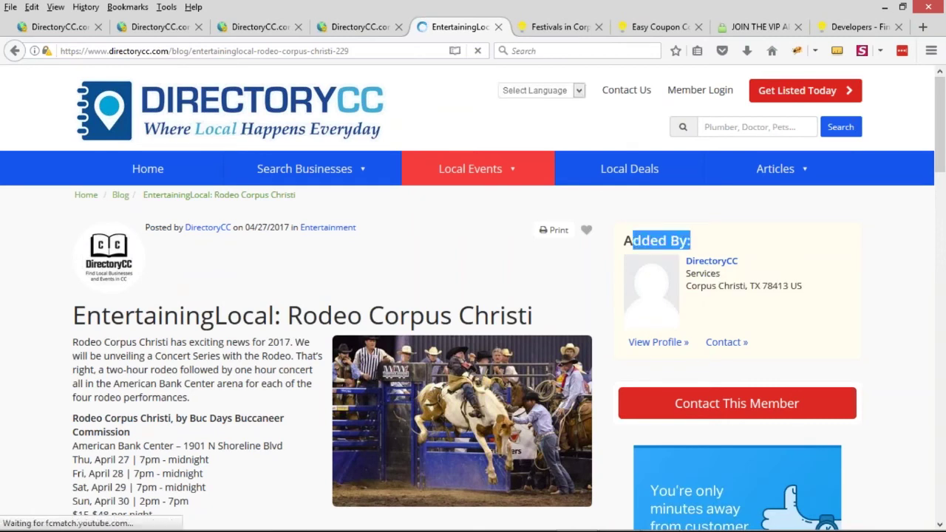
pyautogui.click(640, 241)
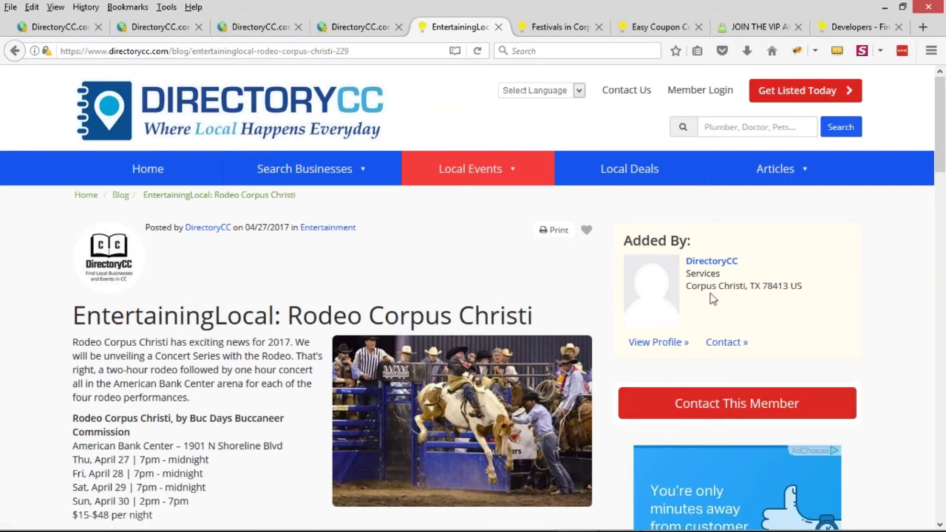
pyautogui.moveTo(629, 241); pyautogui.dragTo(692, 241)
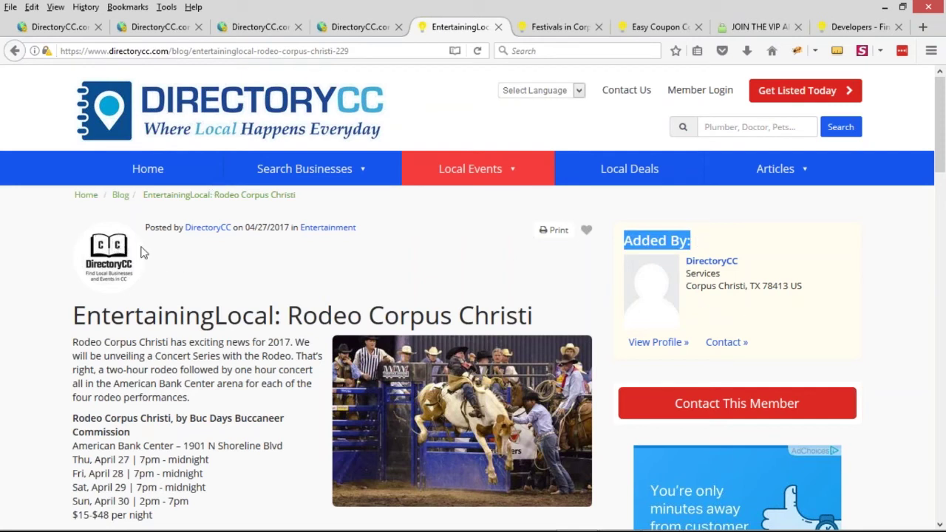
pyautogui.scroll(-2, 635, 258)
pyautogui.scroll(-10, 320, 306)
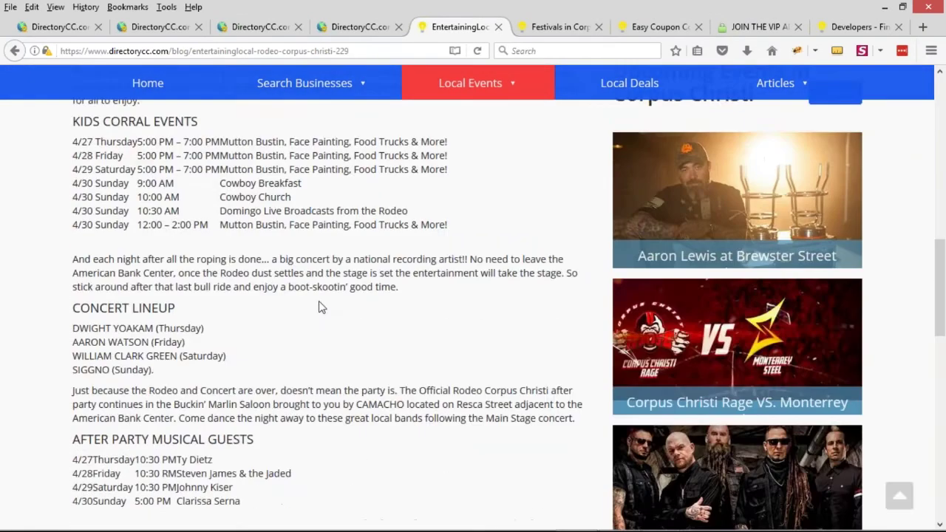
pyautogui.scroll(15, 350, 321)
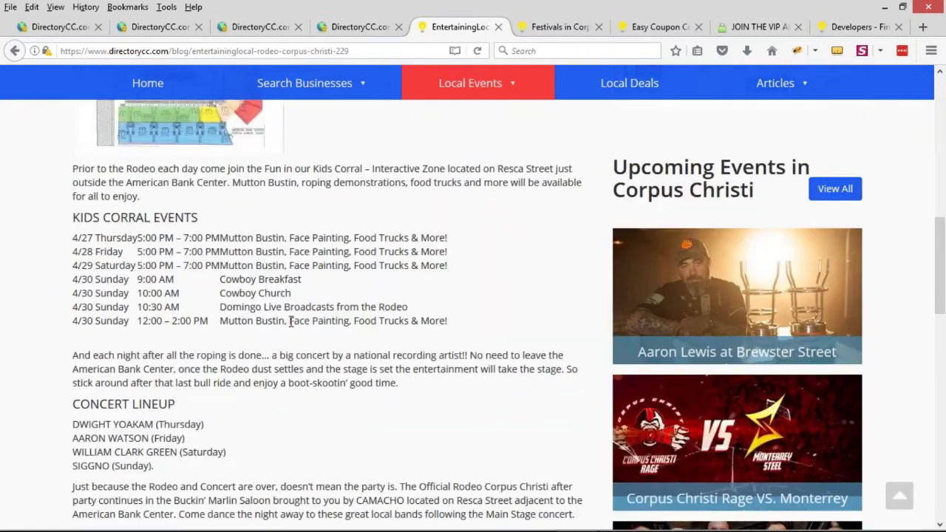
# Inspect the Posted by span in Firebug and give it inline vertical-align middle
pyautogui.rightClick(153, 230)
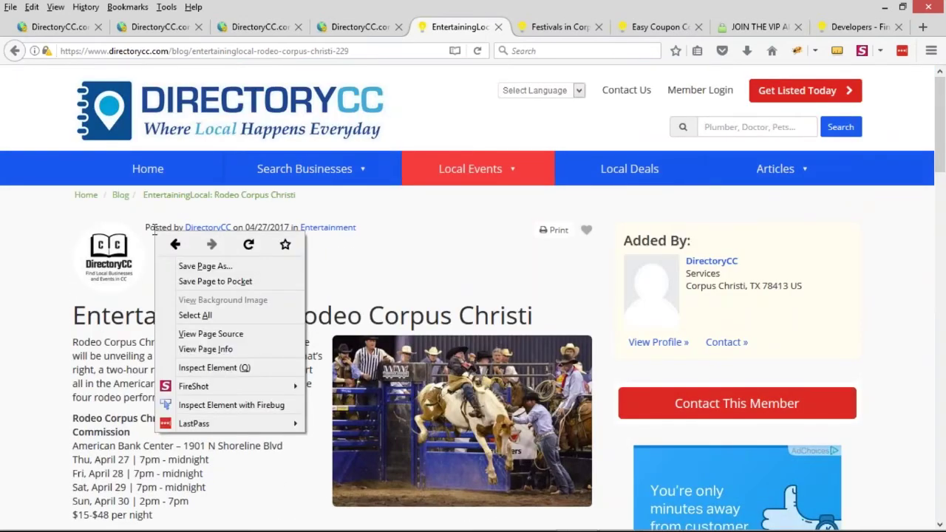
pyautogui.click(215, 406)
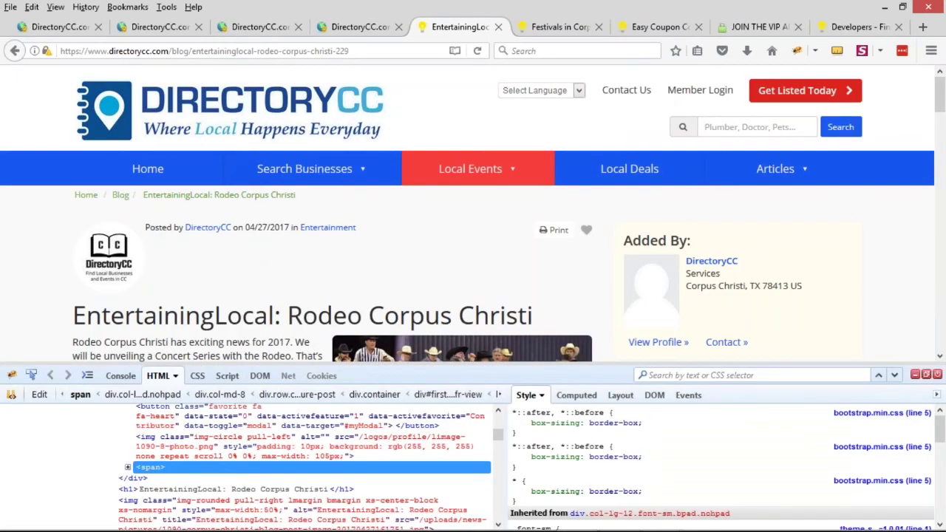
pyautogui.rightClick(746, 420)
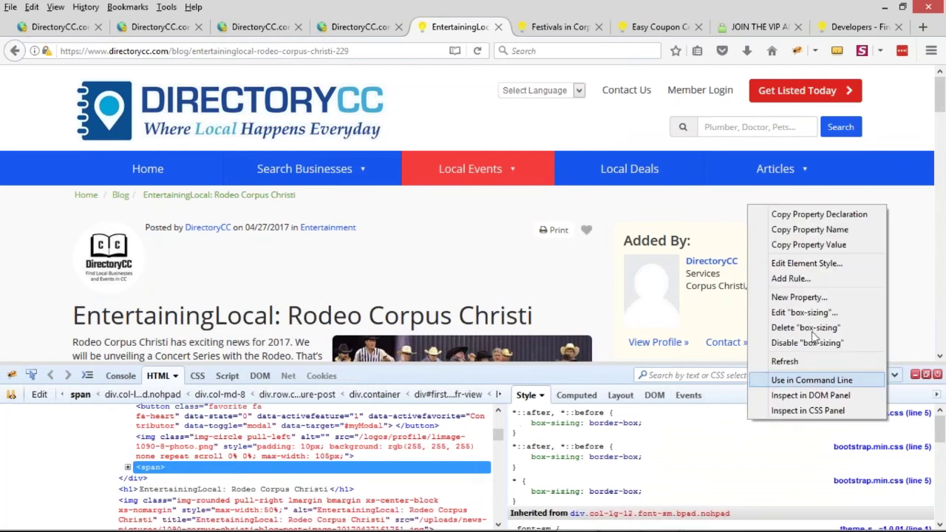
pyautogui.click(805, 264)
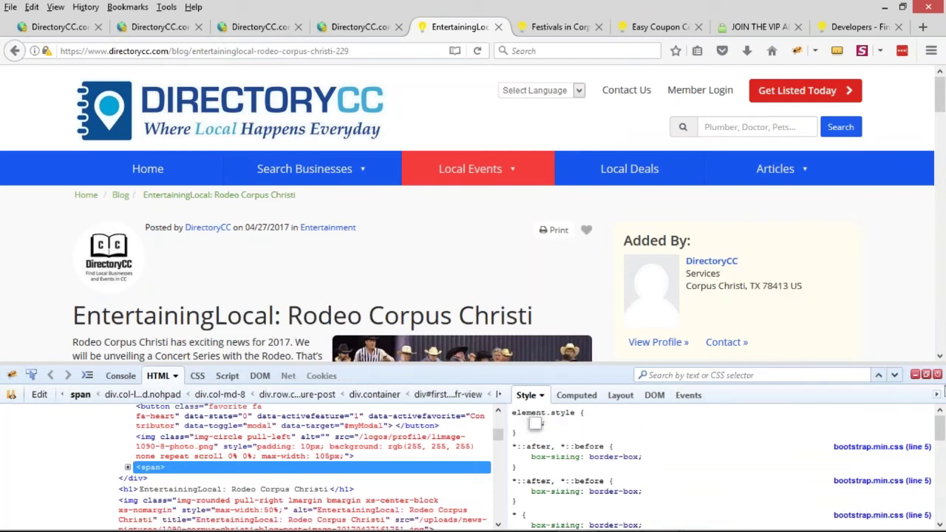
pyautogui.write('vertical-align:middle')
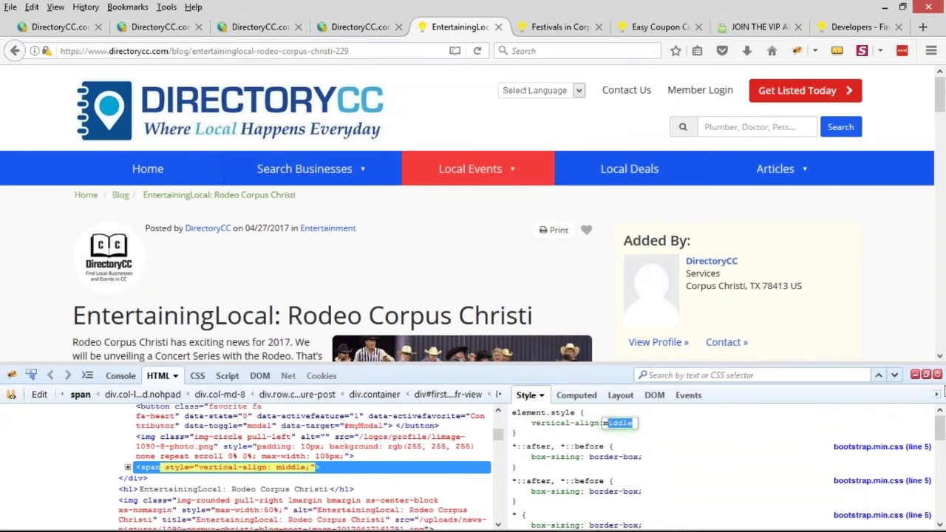
pyautogui.press('Return')
# Add an 11px top margin to the Posted by span
pyautogui.write('ma')
pyautogui.press('Down')
pyautogui.press('Down')
pyautogui.press('Down')
pyautogui.press('Down')
pyautogui.press('Tab')
pyautogui.write('10px')
pyautogui.press('Up')
pyautogui.press('Return')
# Make the span display inline-block and raise its top margin to 46px
pyautogui.write('display')
pyautogui.press('Tab')
pyautogui.write('i')
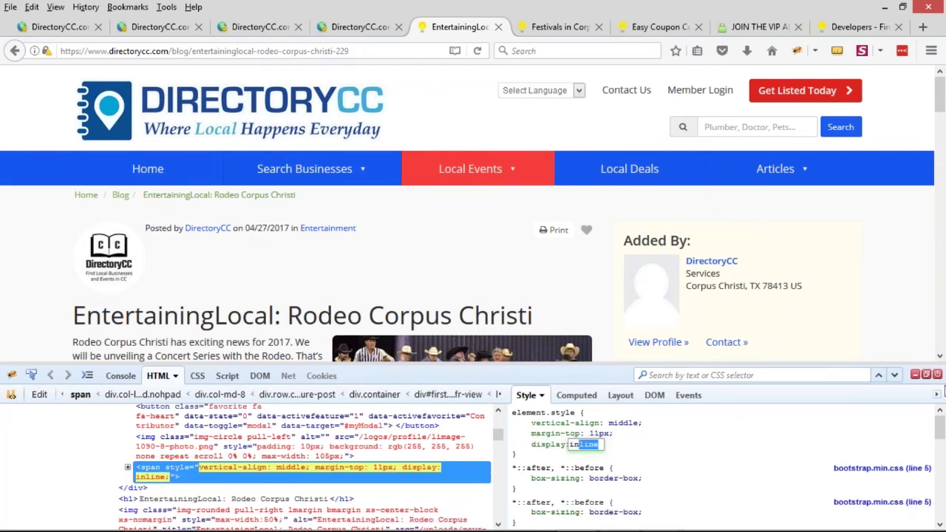
pyautogui.press('Down')
pyautogui.hotkey('shift', 'Tab')
pyautogui.hotkey('shift', 'Tab')
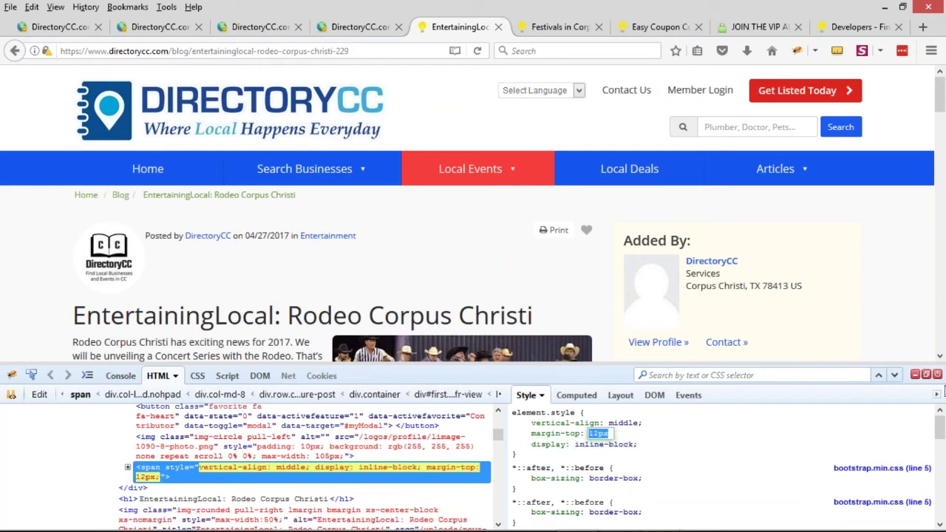
pyautogui.press('Up')
pyautogui.press('Up')
pyautogui.press('Up')
pyautogui.press('Up')
pyautogui.press('Up')
pyautogui.press('Up')
pyautogui.press('Up')
pyautogui.press('Up')
pyautogui.press('Up')
pyautogui.press('Up')
pyautogui.press('Up')
pyautogui.press('Up')
pyautogui.press('Up')
pyautogui.press('Up')
pyautogui.press('Up')
pyautogui.press('Up')
pyautogui.press('Up')
pyautogui.press('Up')
pyautogui.press('Up')
pyautogui.press('Up')
pyautogui.press('Up')
pyautogui.press('Up')
pyautogui.press('Up')
pyautogui.press('Up')
pyautogui.press('Up')
pyautogui.press('Up')
pyautogui.press('Up')
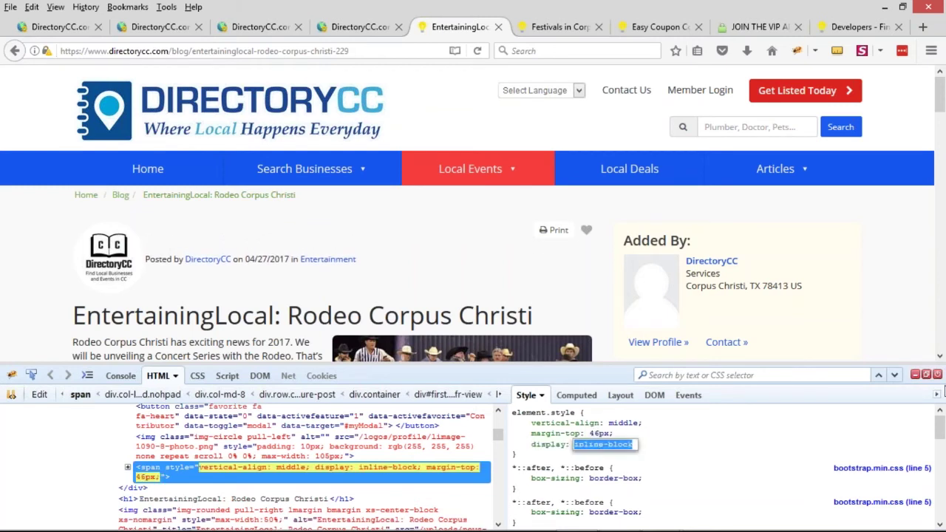
pyautogui.press('Return')
# Give the span font-size 20px and margin-left 10px, and settle margin-top at 34px
pyautogui.write('font-size:')
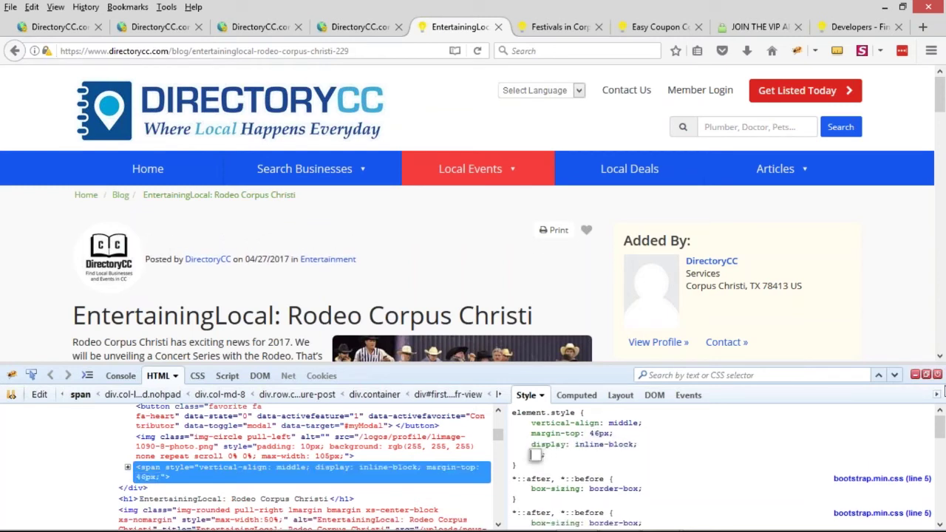
pyautogui.write('20px')
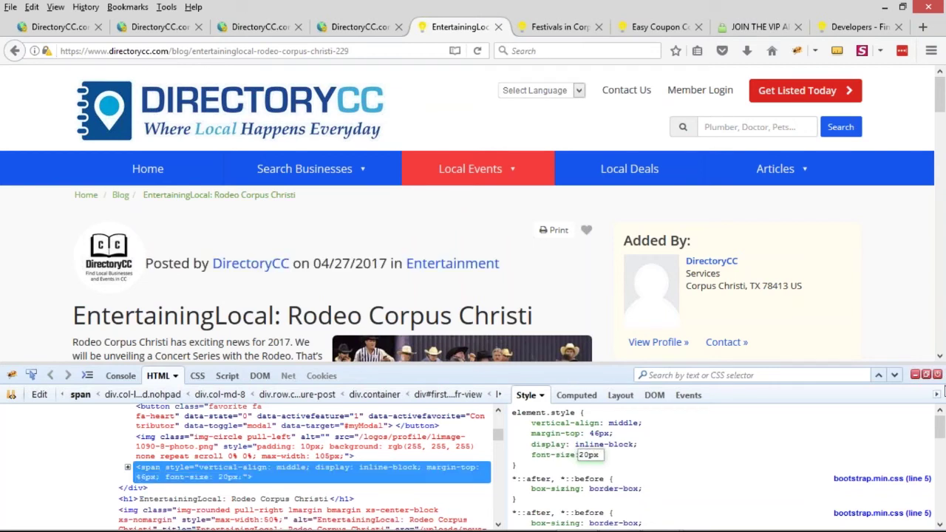
pyautogui.press('Return')
pyautogui.write('margin-left')
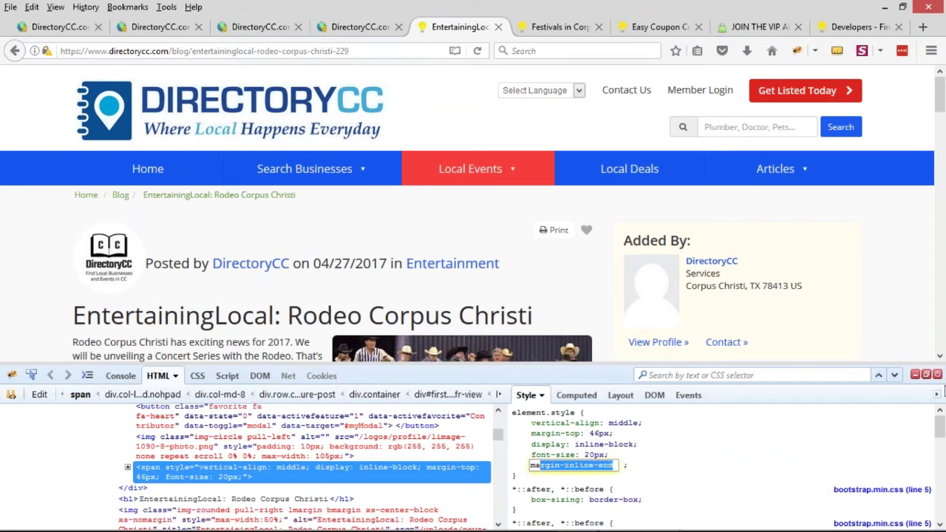
pyautogui.press('Tab')
pyautogui.write('10px')
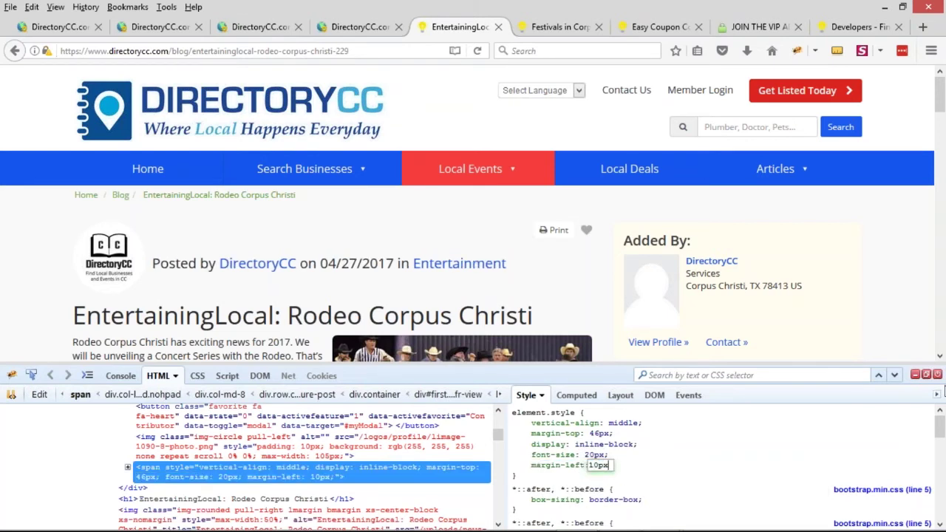
pyautogui.hotkey('shift', 'Tab')
pyautogui.hotkey('shift', 'Tab')
pyautogui.hotkey('shift', 'Tab')
pyautogui.hotkey('shift', 'Tab')
pyautogui.hotkey('shift', 'Tab')
pyautogui.hotkey('shift', 'Tab')
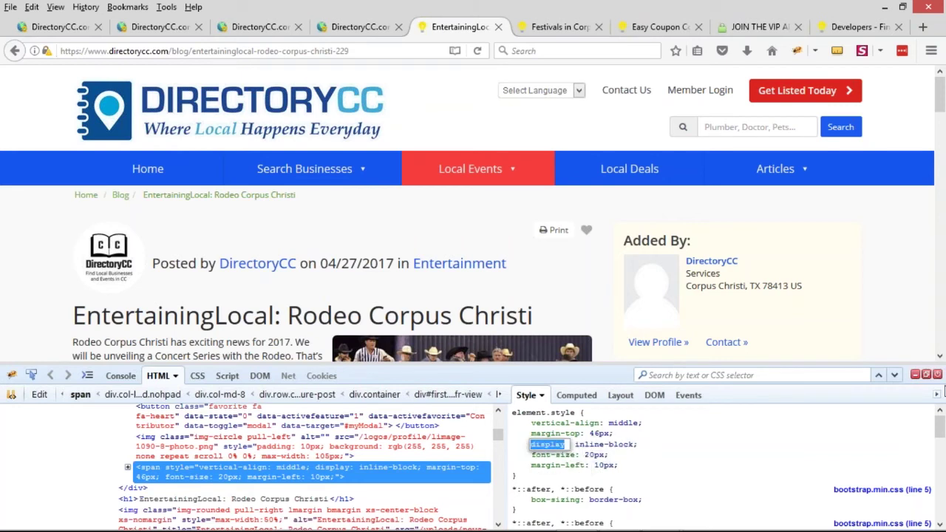
pyautogui.press('Down')
pyautogui.press('Down')
pyautogui.press('Down')
pyautogui.press('Down')
pyautogui.press('Down')
pyautogui.press('Down')
pyautogui.press('Down')
pyautogui.press('Down')
pyautogui.press('Down')
pyautogui.press('Down')
pyautogui.press('Down')
pyautogui.press('Down')
pyautogui.press('Down')
pyautogui.press('Down')
pyautogui.press('Down')
pyautogui.press('Down')
pyautogui.press('Down')
pyautogui.press('Down')
pyautogui.press('Down')
pyautogui.press('Down')
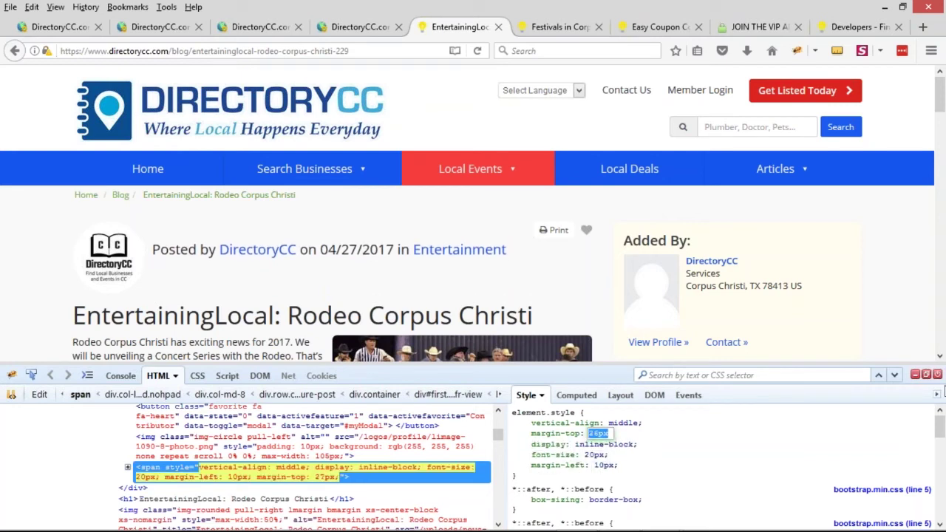
pyautogui.press('Up')
pyautogui.press('Up')
pyautogui.press('Up')
pyautogui.press('Up')
pyautogui.press('Up')
pyautogui.press('Up')
pyautogui.press('Up')
pyautogui.press('Up')
pyautogui.press('Up')
pyautogui.press('Up')
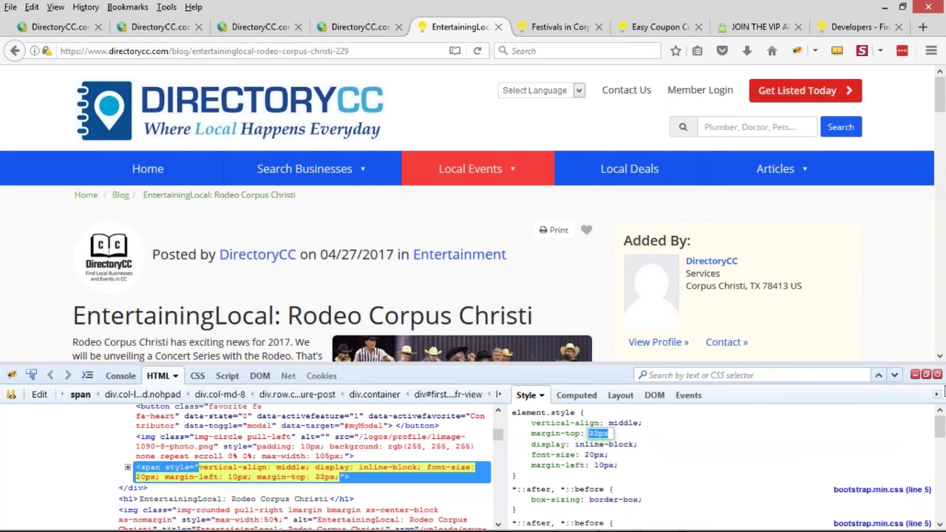
pyautogui.press('Up')
pyautogui.press('Up')
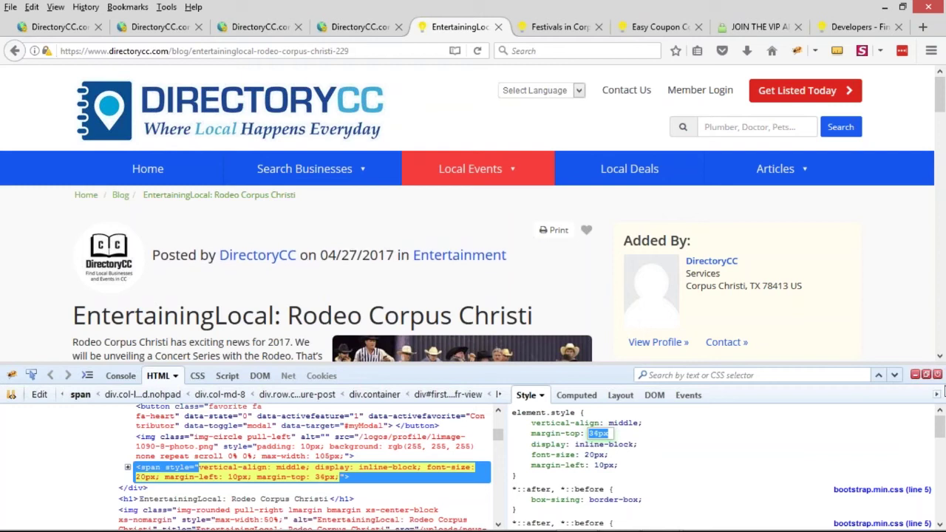
pyautogui.press('Down')
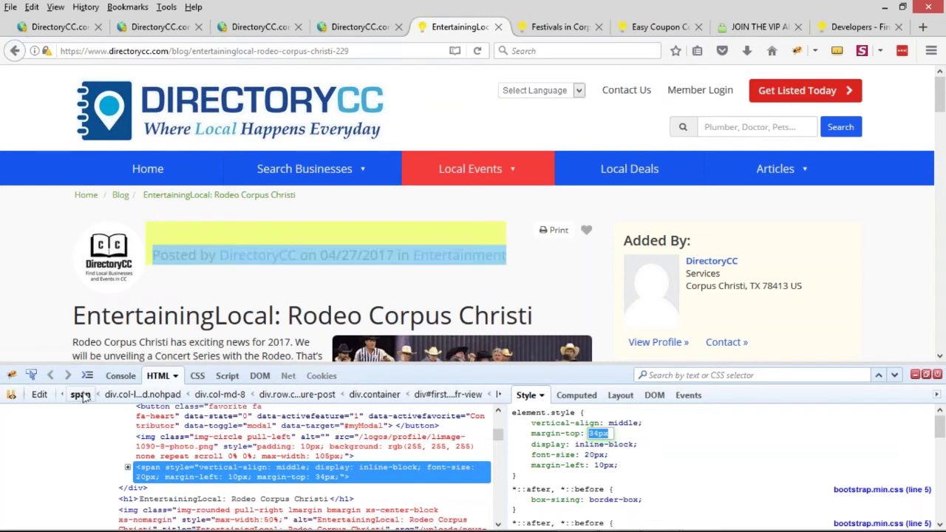
# Copy the styled span opening tag and paste it over the plain <span> on line 8 of the layout
pyautogui.click(37, 394)
pyautogui.moveTo(16, 414); pyautogui.dragTo(110, 420)
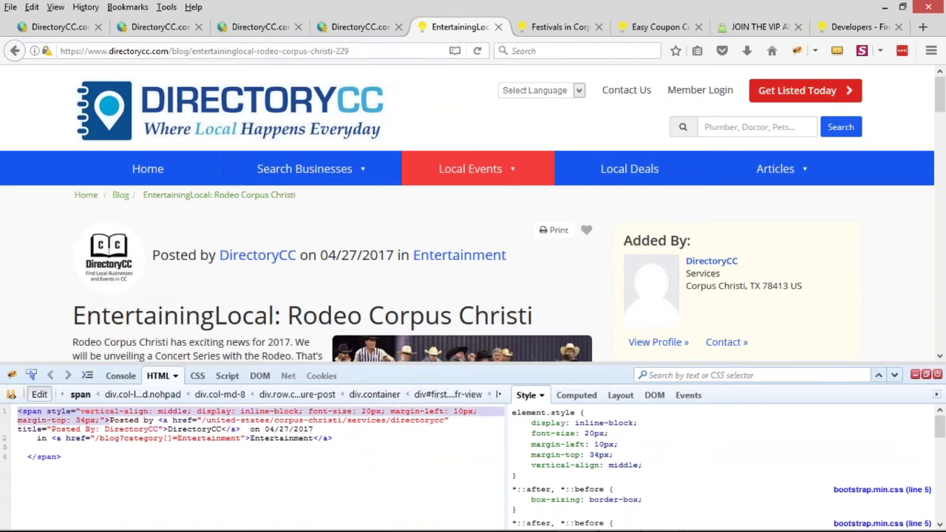
pyautogui.click(915, 374)
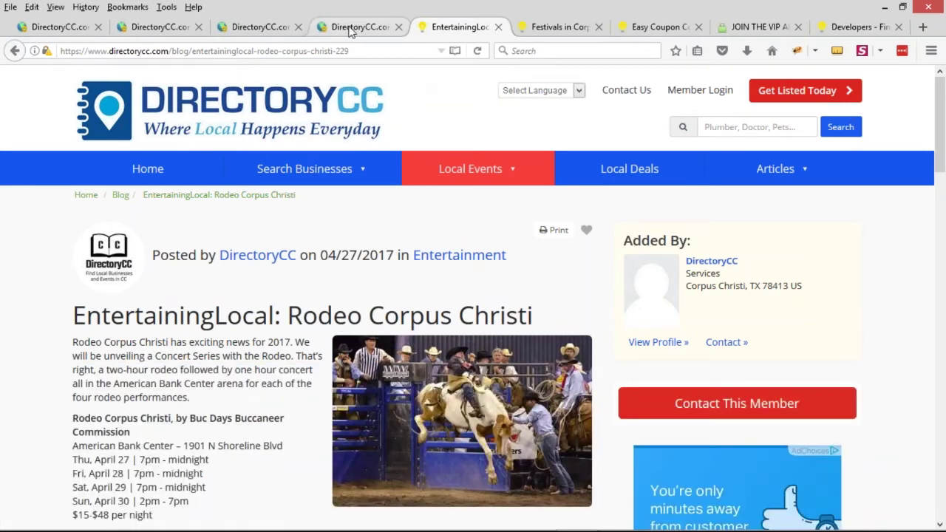
pyautogui.click(357, 27)
pyautogui.moveTo(186, 323); pyautogui.dragTo(211, 323)
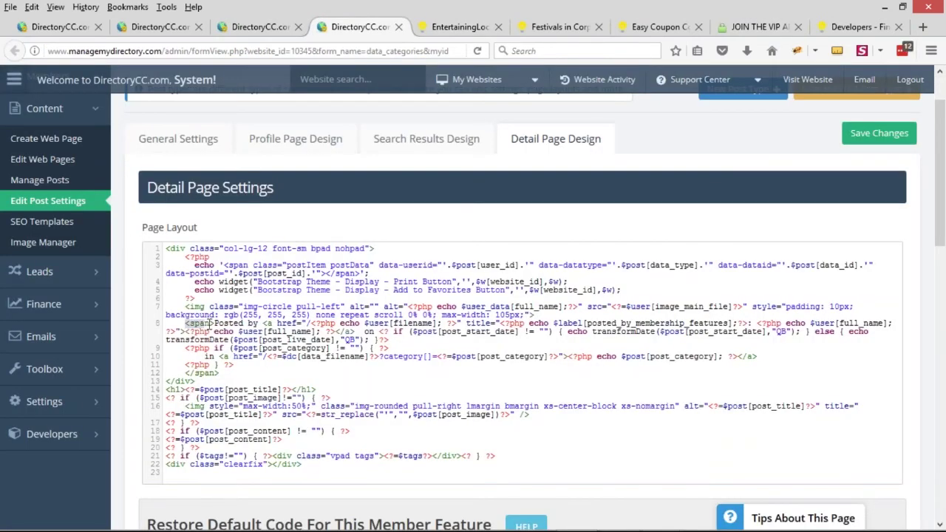
pyautogui.hotkey('ctrl', 'v')
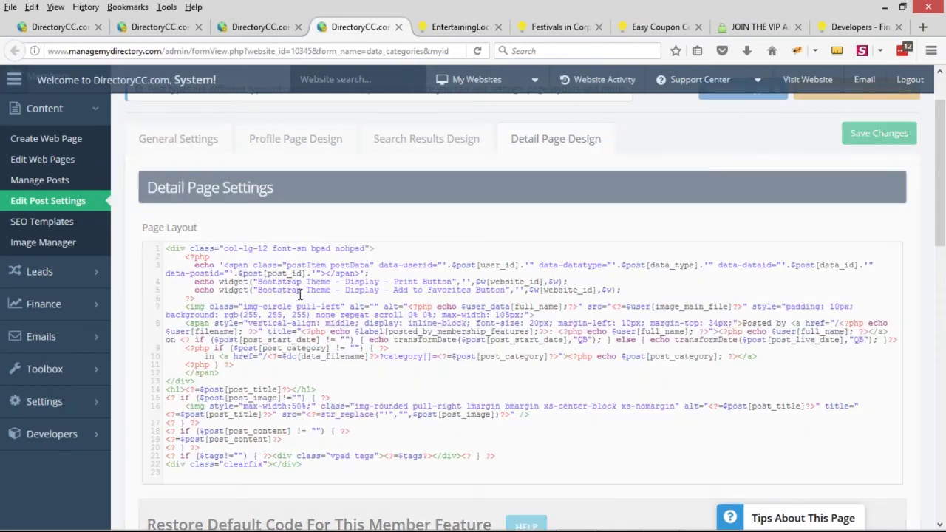
pyautogui.click(459, 26)
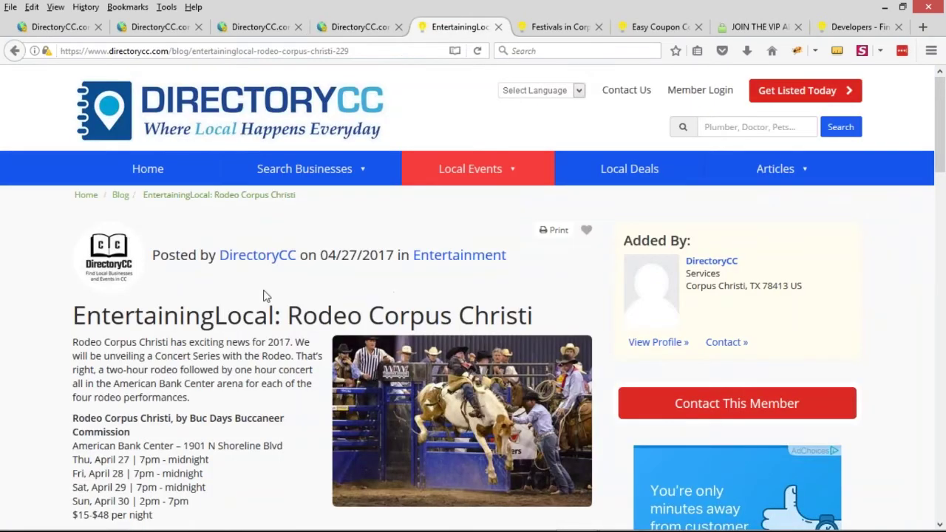
# Scroll through the restyled Rodeo post and select its four tag labels
pyautogui.scroll(-3, 274, 303)
pyautogui.scroll(3, 316, 342)
pyautogui.scroll(-17, 126, 323)
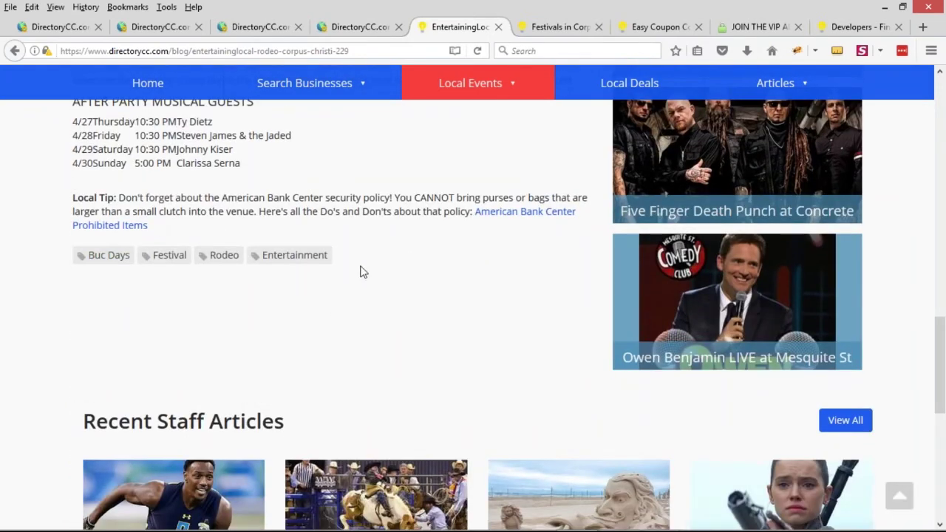
pyautogui.moveTo(363, 272); pyautogui.dragTo(78, 253)
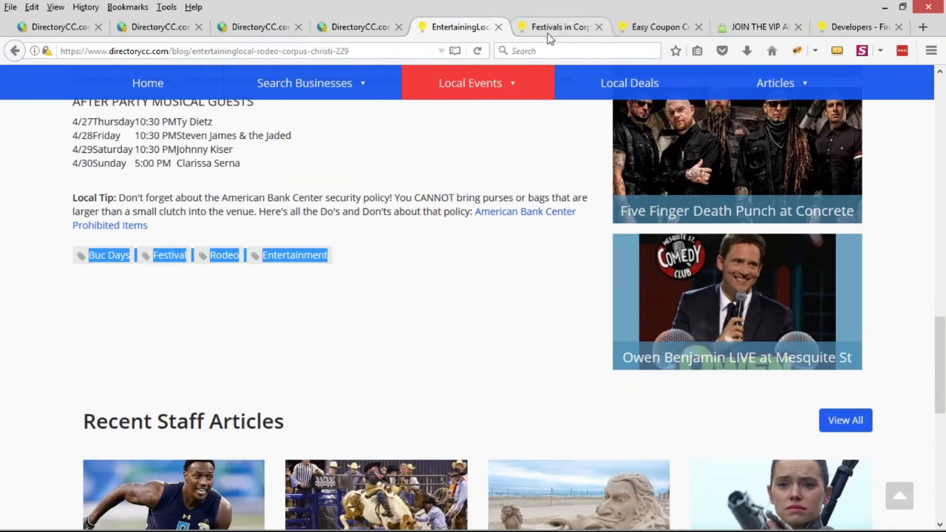
# Bring up the Brilliant Marketplace Developer Directory listing 43 developers
pyautogui.click(654, 27)
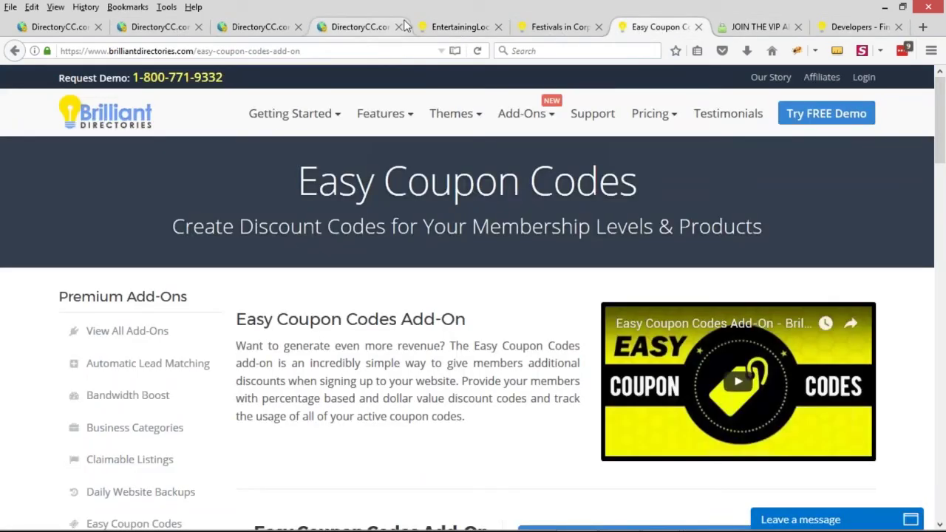
pyautogui.click(454, 26)
pyautogui.click(845, 27)
pyautogui.click(564, 50)
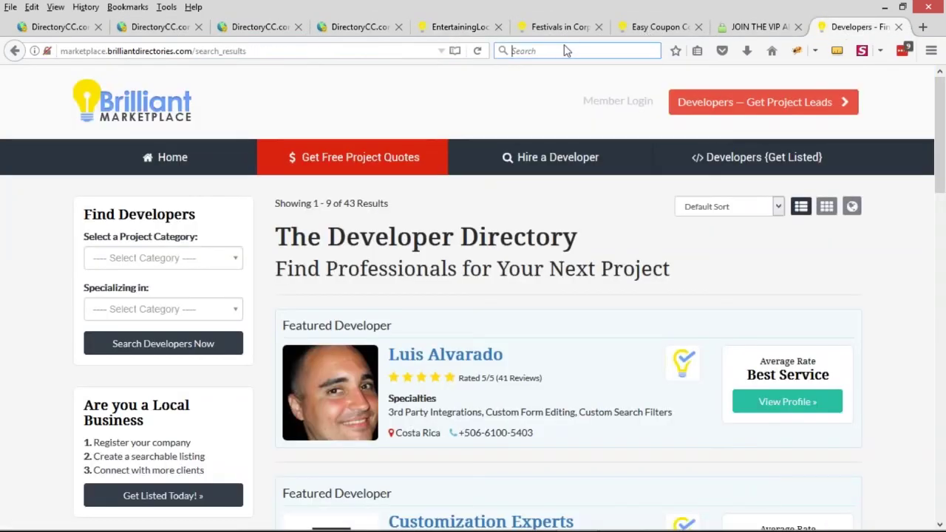
# Search the web for 'disqus' and open the Disqus website
pyautogui.write('disqus')
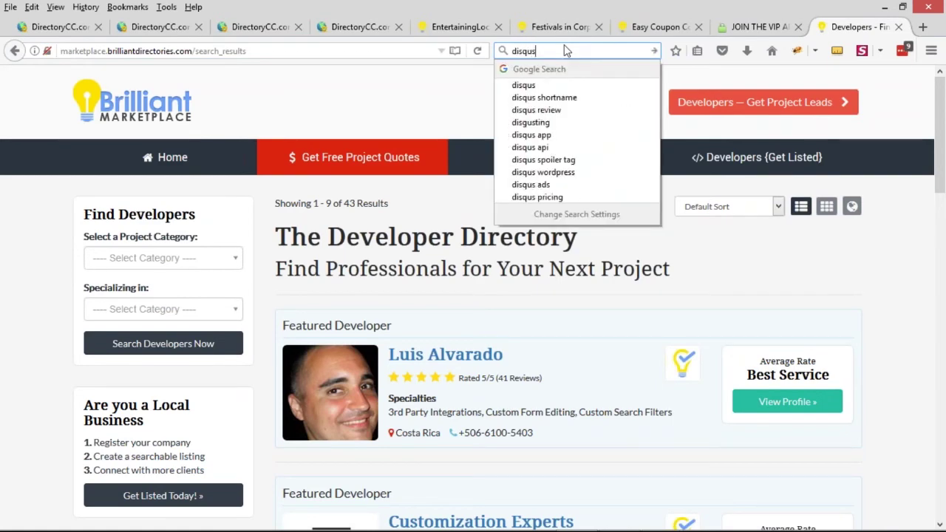
pyautogui.press('Return')
pyautogui.click(204, 195)
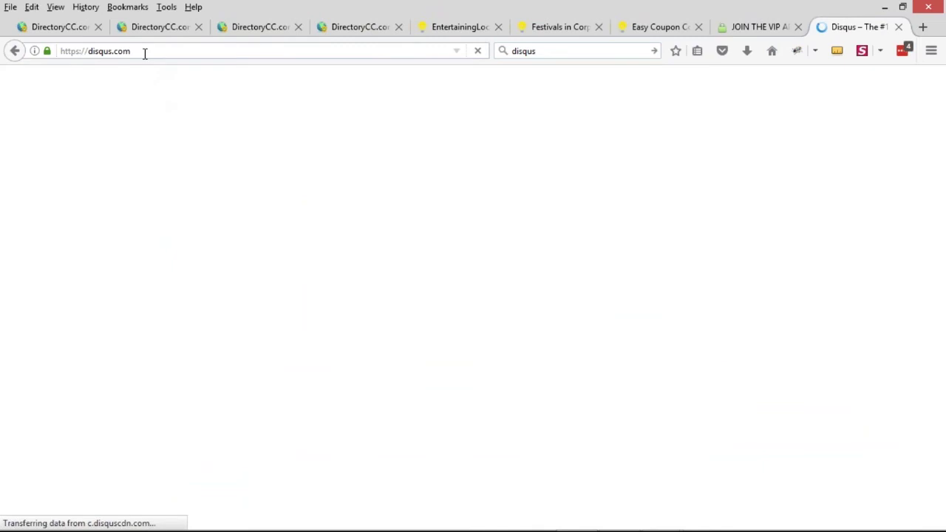
# Load the demobootstrap.com demo site in the Festivals tab
pyautogui.click(143, 52)
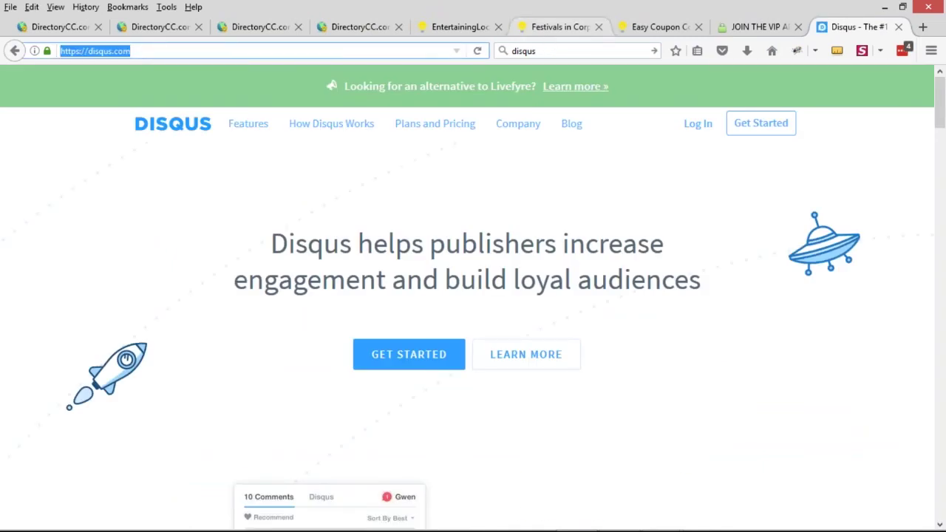
pyautogui.click(537, 28)
pyautogui.write('demobootstrap')
pyautogui.press('Return')
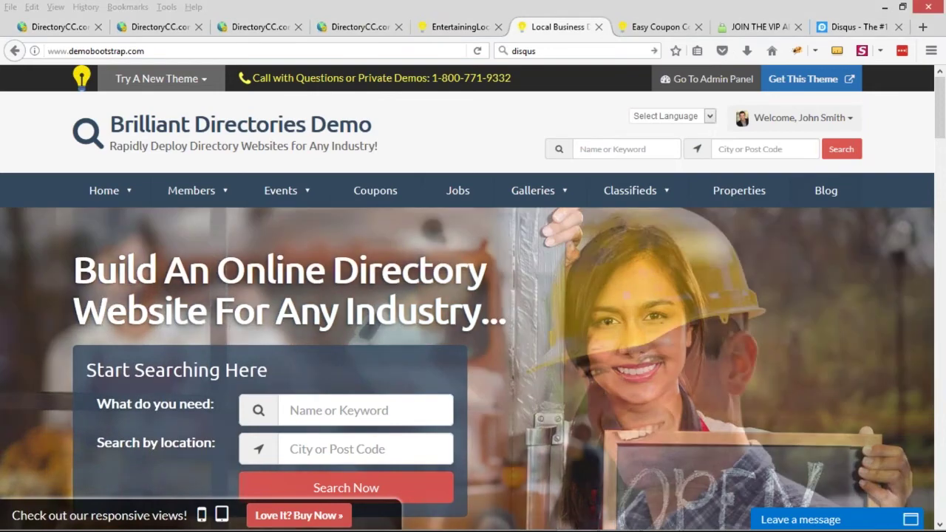
# Open the demo blog article '5 Tips For Producing Direct Mail Copy That Sells' and scroll to its comments
pyautogui.click(826, 198)
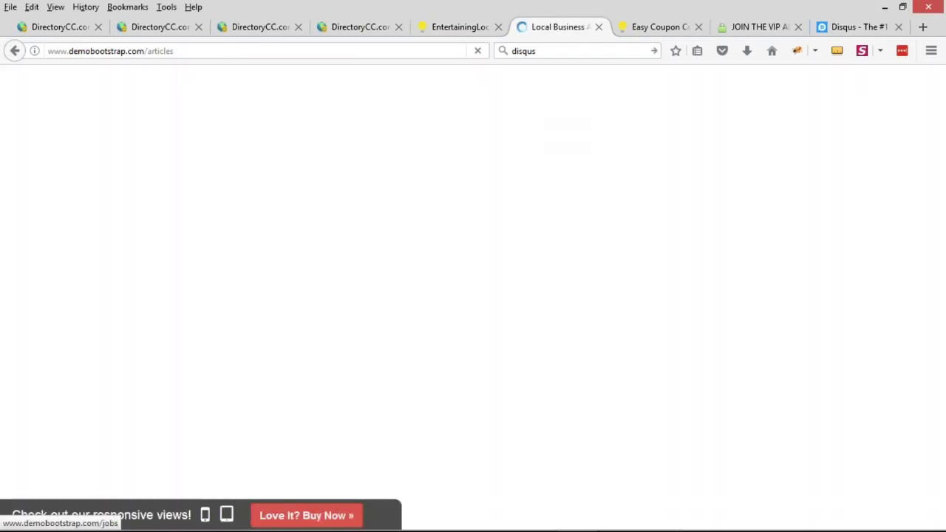
pyautogui.click(617, 309)
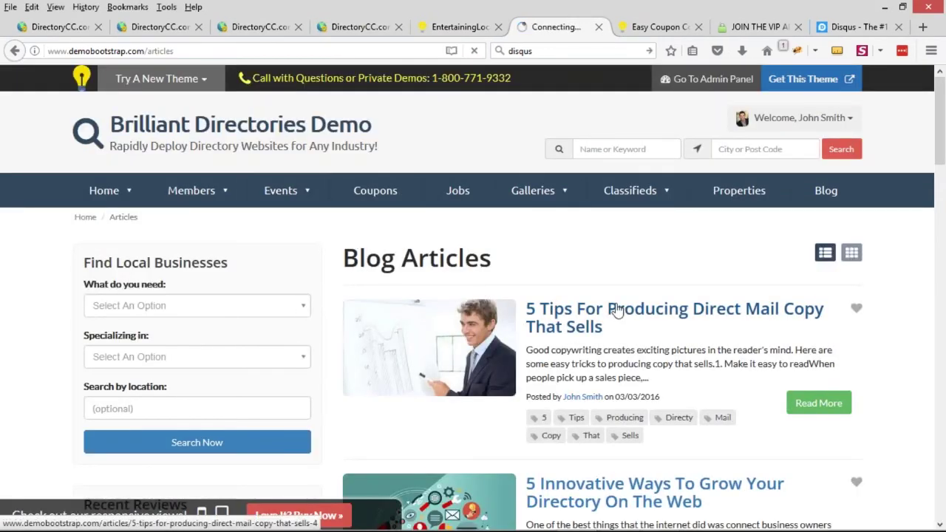
pyautogui.scroll(-15, 374, 274)
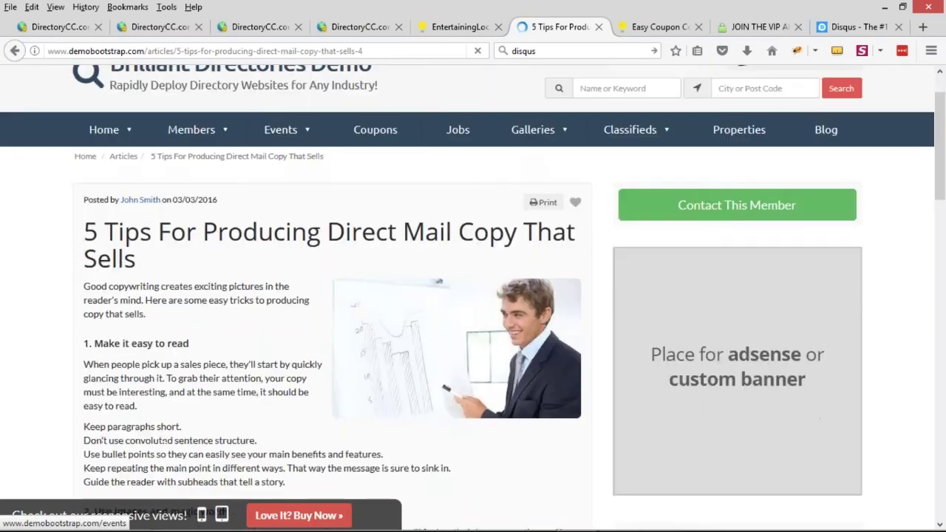
pyautogui.scroll(-5, 169, 236)
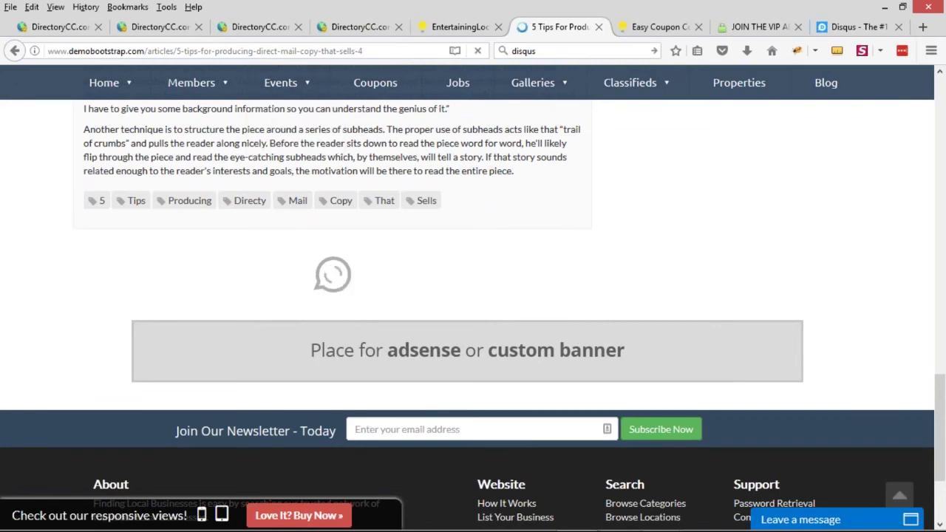
pyautogui.scroll(-2, 333, 306)
pyautogui.scroll(-2, 273, 303)
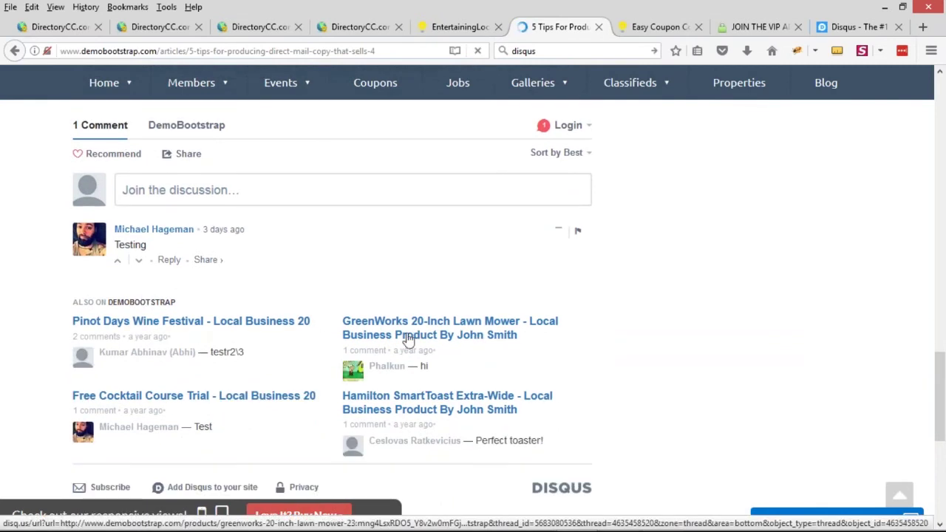
# Try the Disqus comment box, then go back to the admin Detail Page Design layout
pyautogui.click(407, 330)
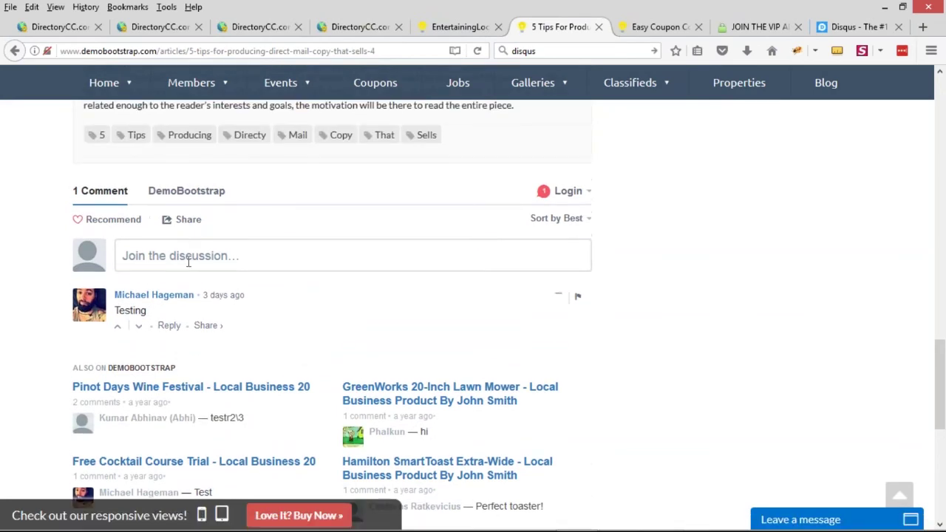
pyautogui.click(197, 325)
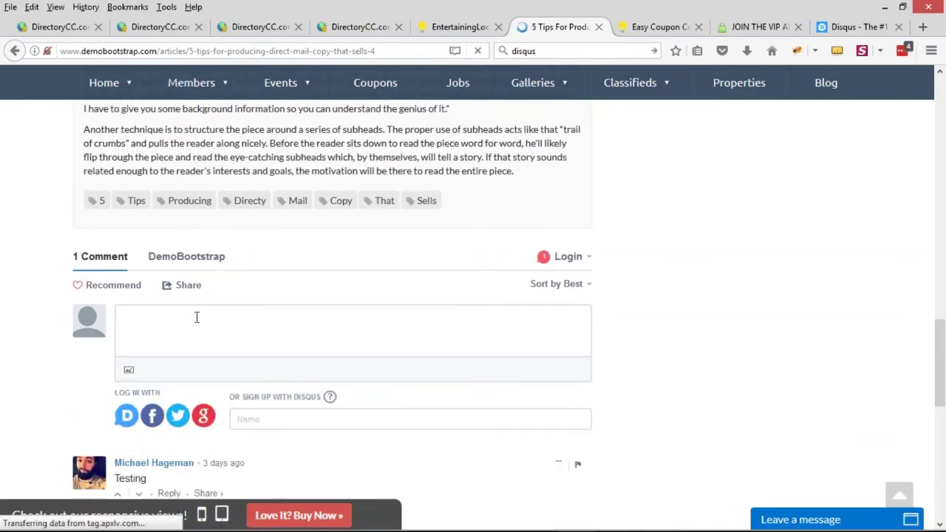
pyautogui.scroll(-2, 283, 261)
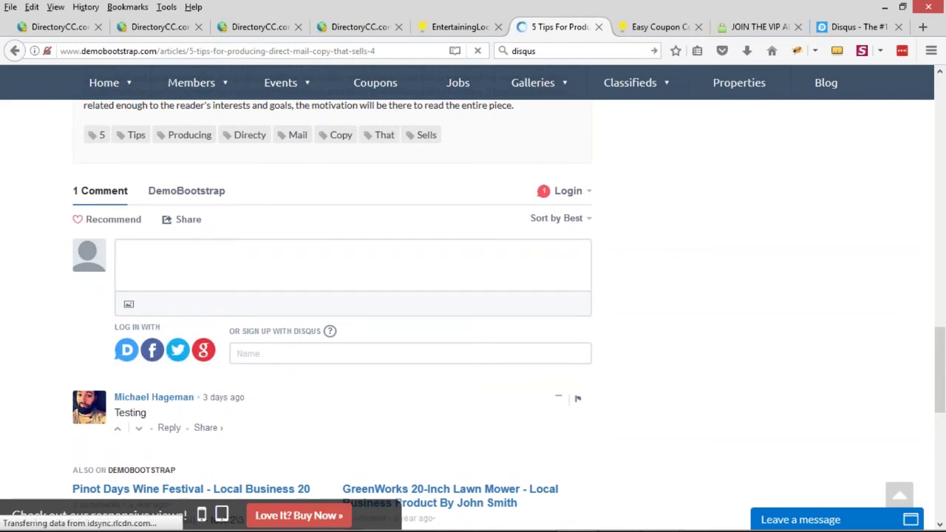
pyautogui.click(530, 306)
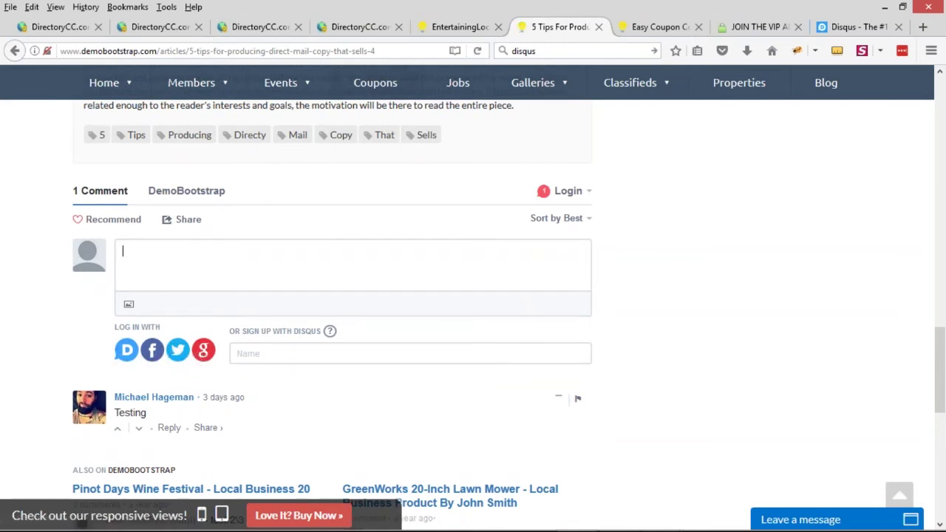
pyautogui.click(361, 26)
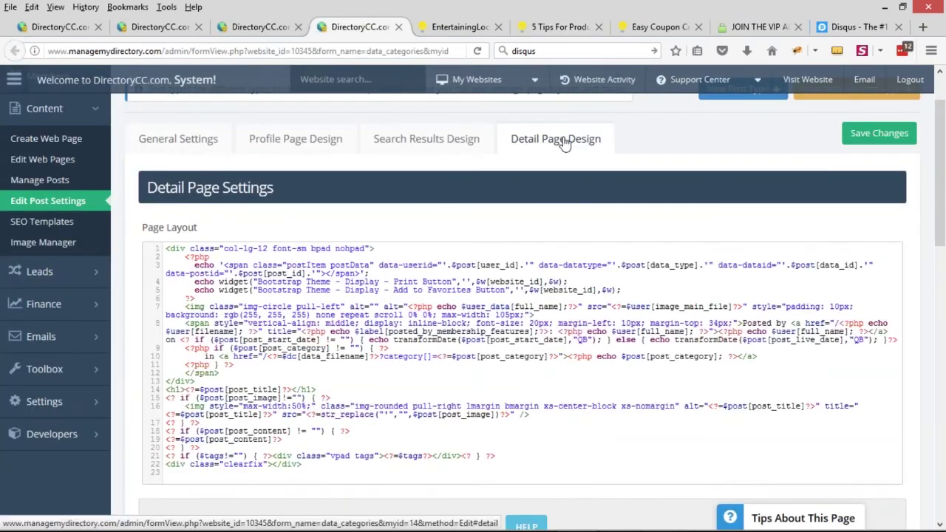
# Scroll Edit Post Settings down to the empty Comments Code field and click into it, then view the article
pyautogui.scroll(-3, 145, 254)
pyautogui.scroll(-10, 146, 254)
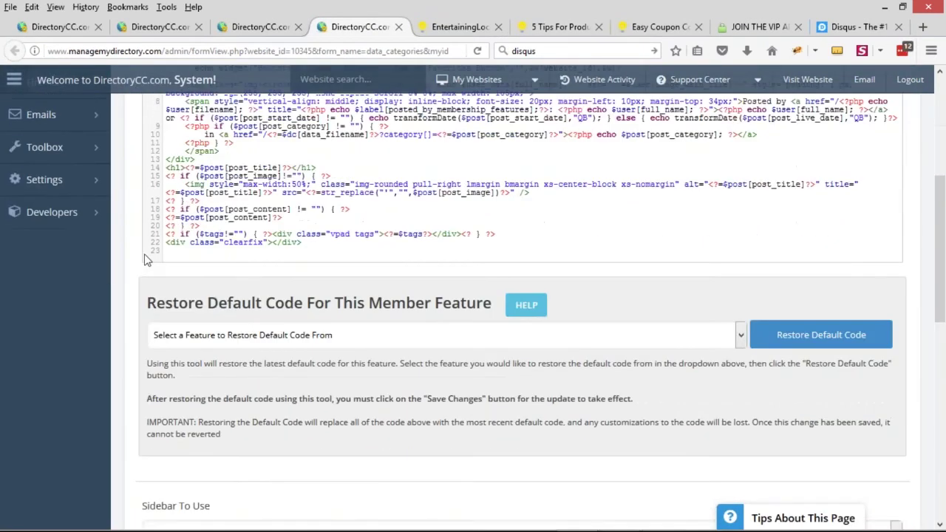
pyautogui.scroll(-3, 267, 313)
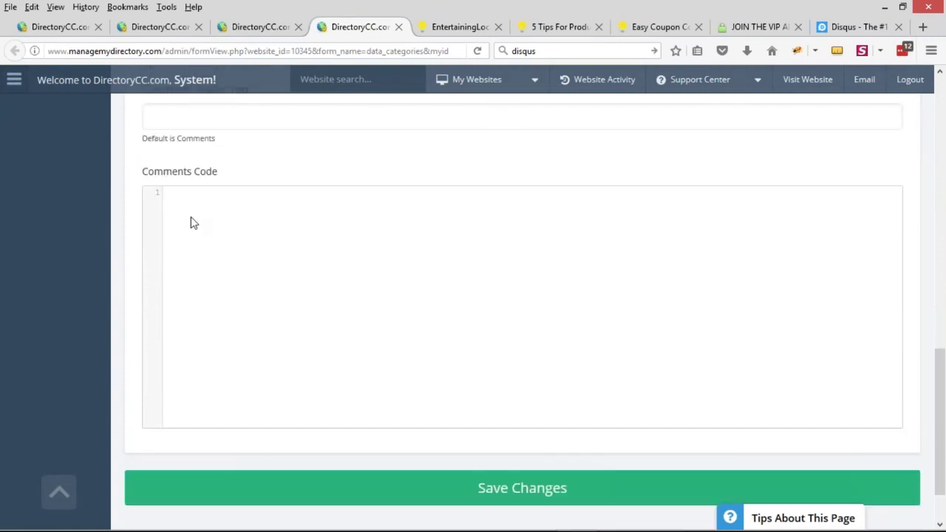
pyautogui.moveTo(145, 175); pyautogui.dragTo(233, 176)
pyautogui.click(238, 248)
pyautogui.click(558, 27)
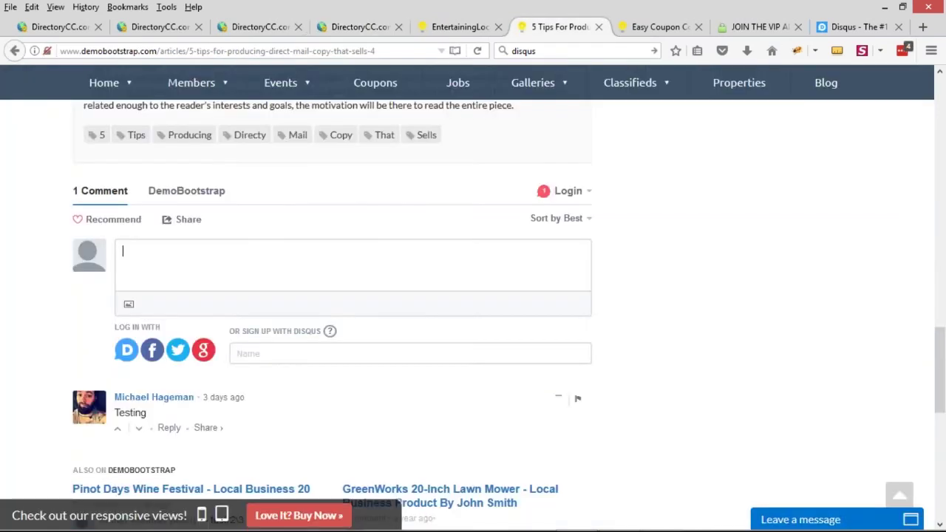
# Search 'facebook comments' and open Facebook's Comments Social Plugins docs, then view Easy Coupon Codes
pyautogui.click(405, 49)
pyautogui.write('fac')
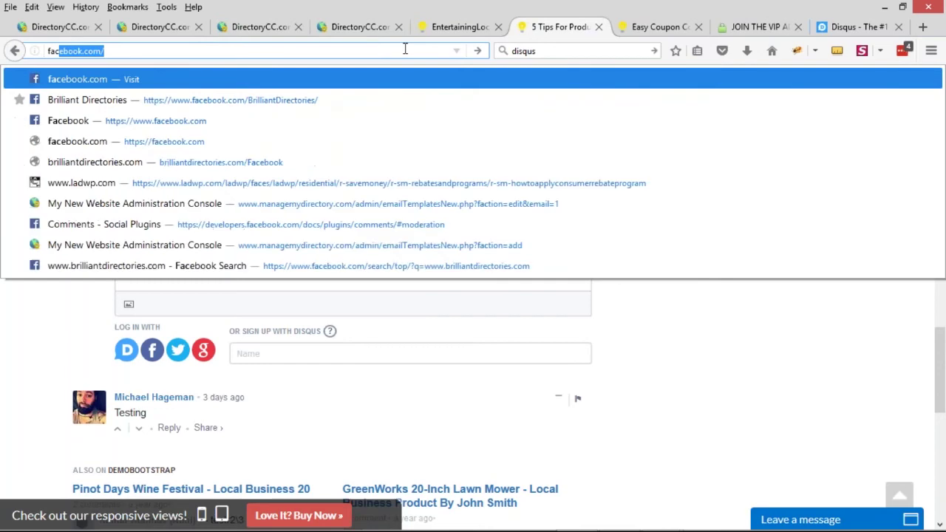
pyautogui.write('ebook comments')
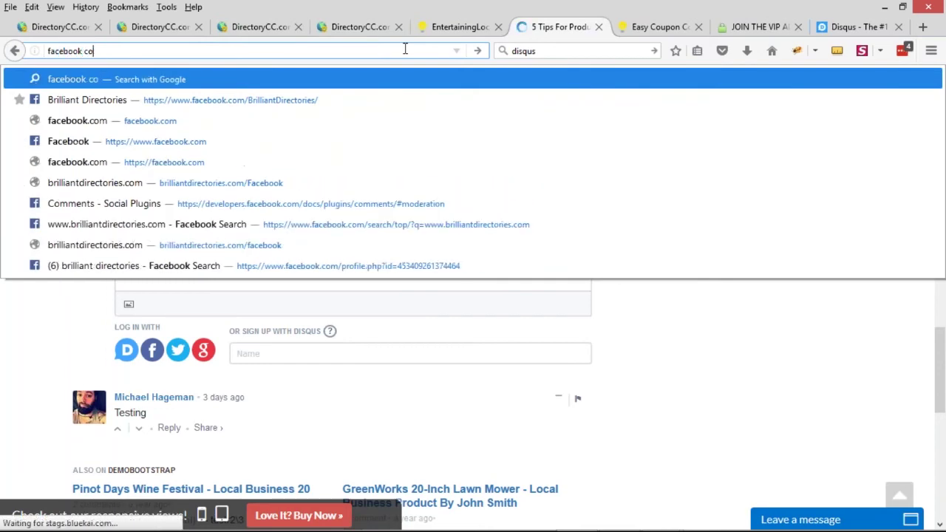
pyautogui.press('Return')
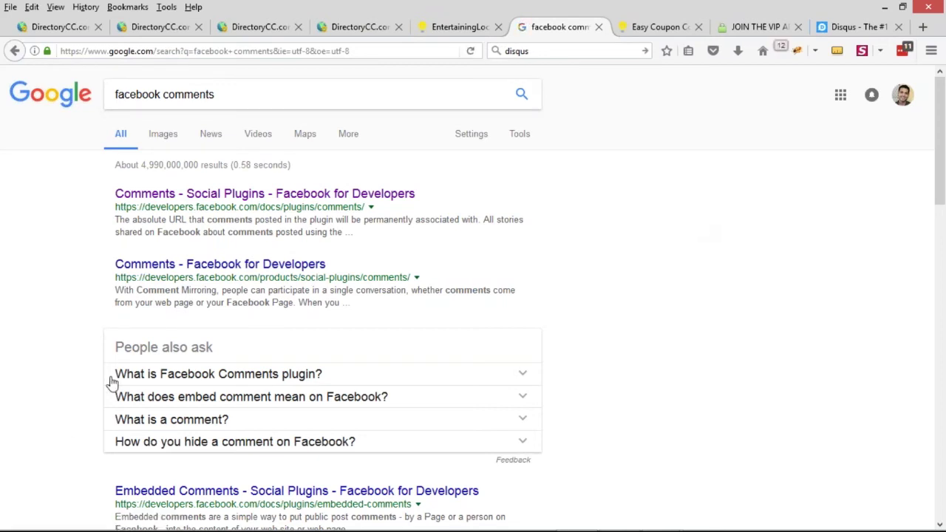
pyautogui.scroll(-2, 40, 330)
pyautogui.scroll(2, 143, 317)
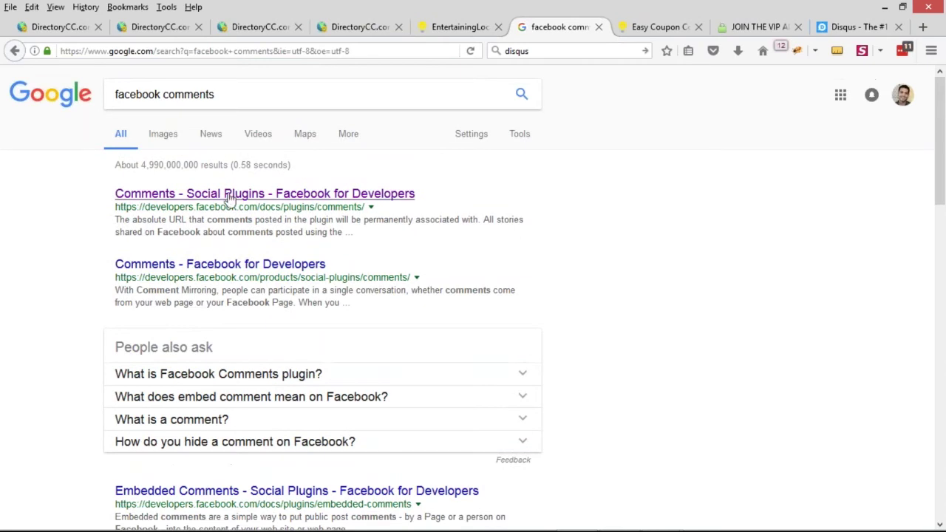
pyautogui.click(300, 195)
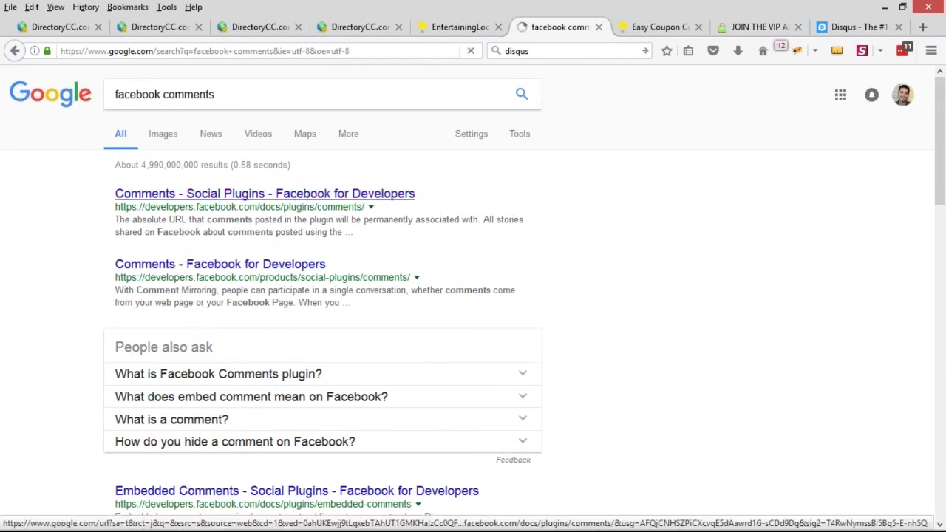
pyautogui.click(204, 50)
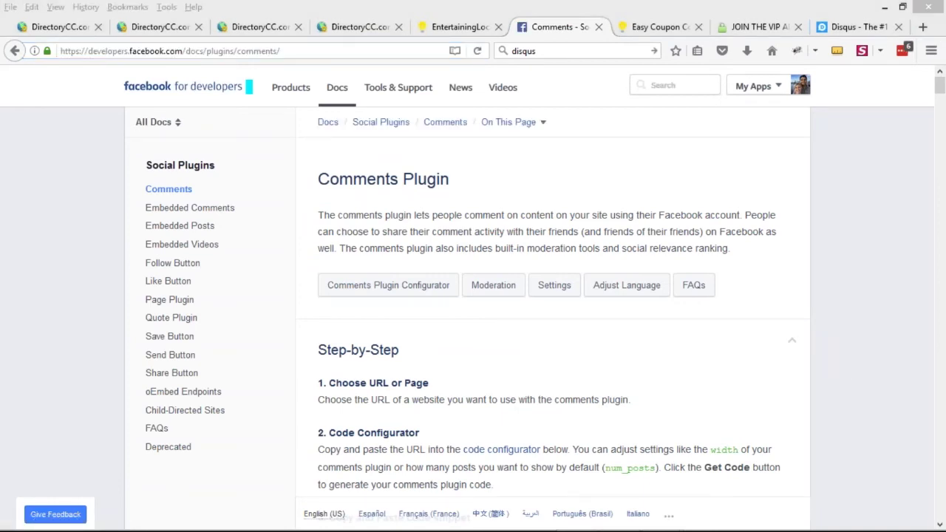
pyautogui.click(647, 29)
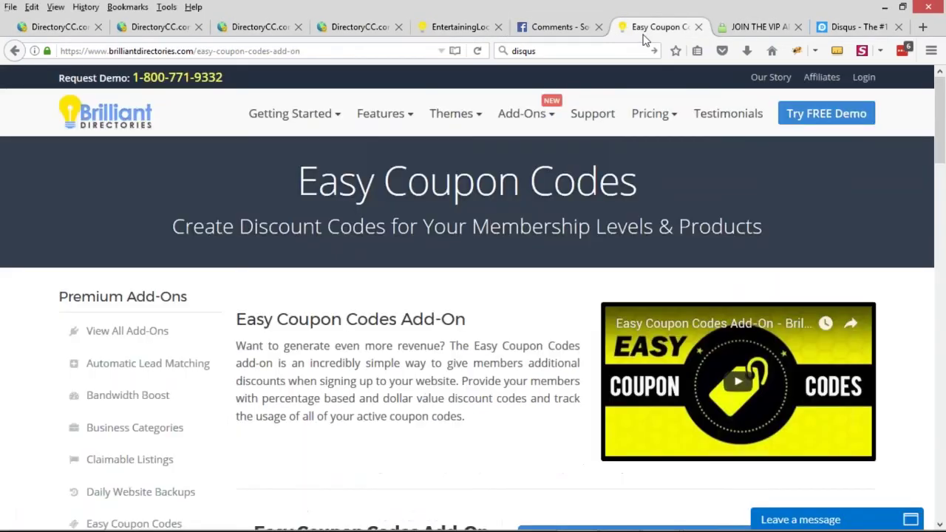
# Open the Webinar Wednesday 12 replay from the Free Workshop Videos page
pyautogui.moveTo(592, 113)
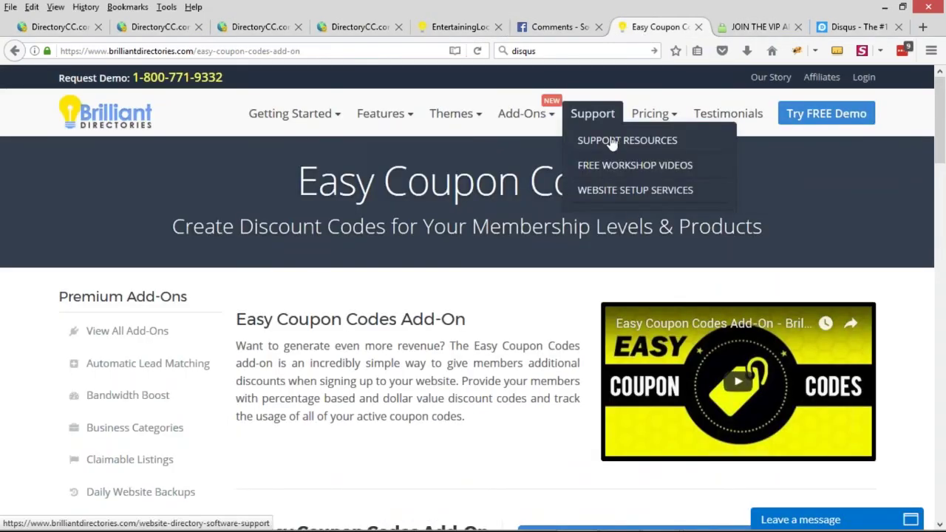
pyautogui.click(625, 166)
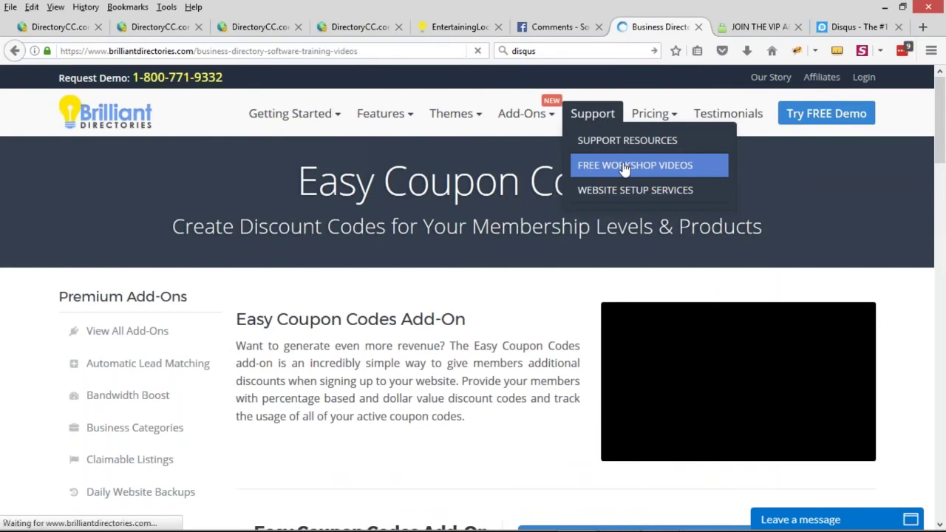
pyautogui.scroll(-2, 499, 246)
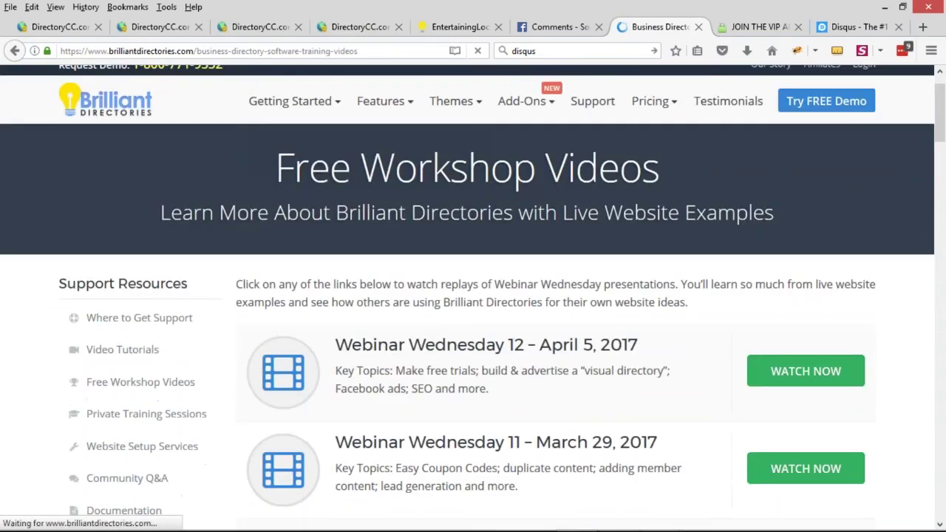
pyautogui.click(798, 355)
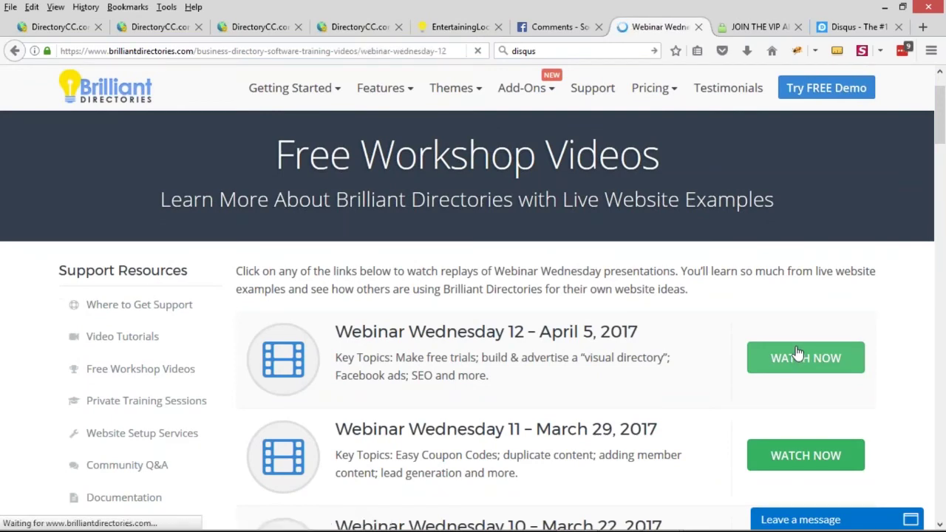
# Scroll through the Join the Conversation section to review the 33 Facebook comments
pyautogui.scroll(-3, 526, 350)
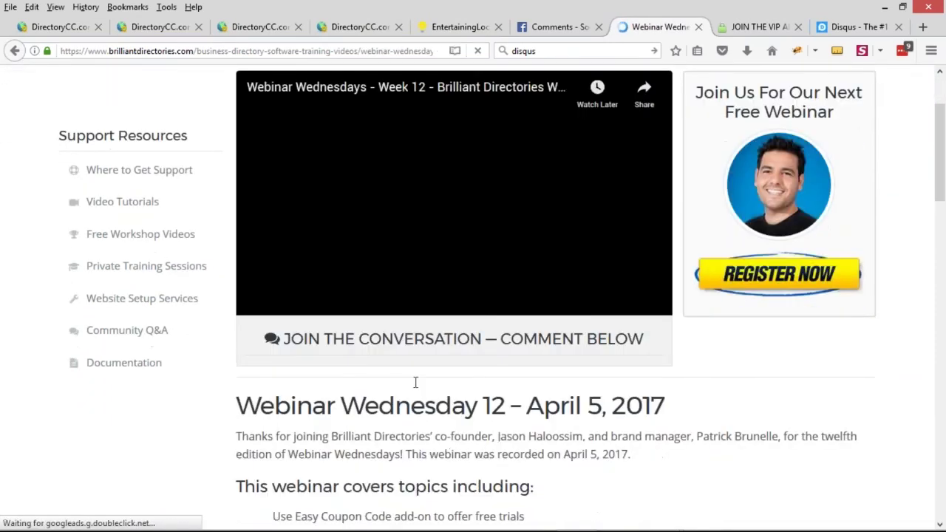
pyautogui.scroll(1, 415, 382)
pyautogui.moveTo(285, 390); pyautogui.dragTo(381, 391)
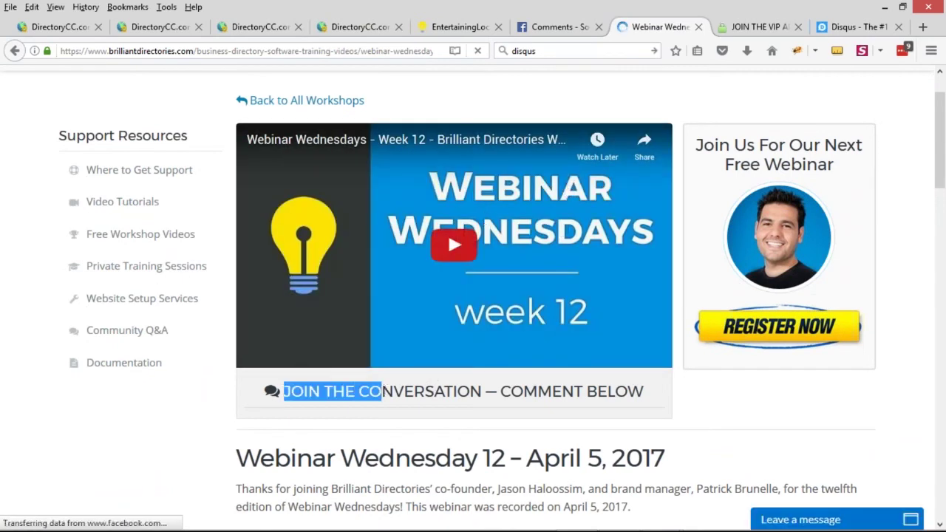
pyautogui.click(344, 416)
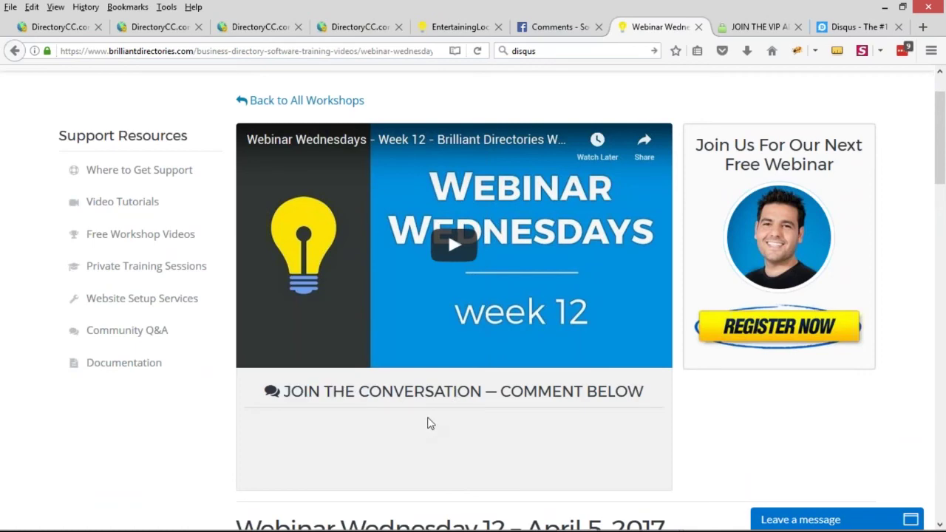
pyautogui.scroll(-5, 427, 424)
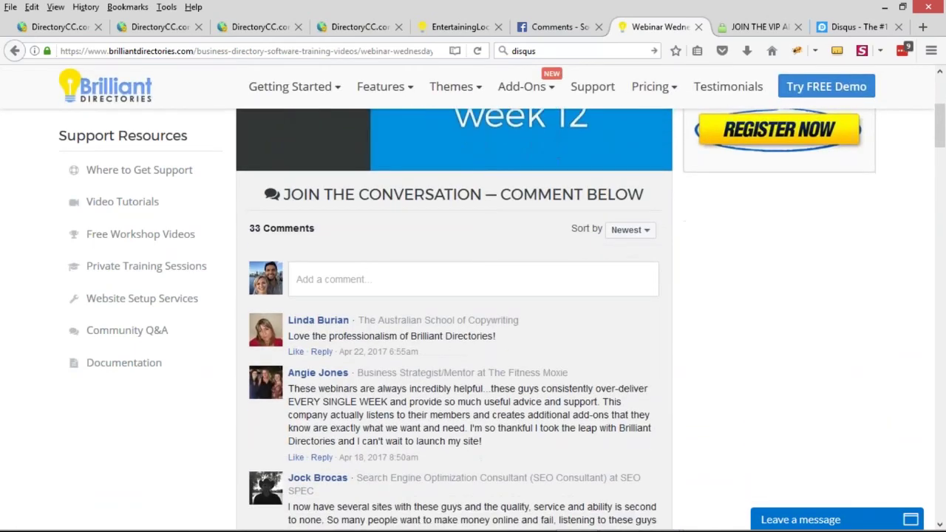
pyautogui.scroll(-5, 428, 424)
pyautogui.scroll(-4, 453, 340)
pyautogui.scroll(5, 454, 340)
pyautogui.scroll(5, 454, 340)
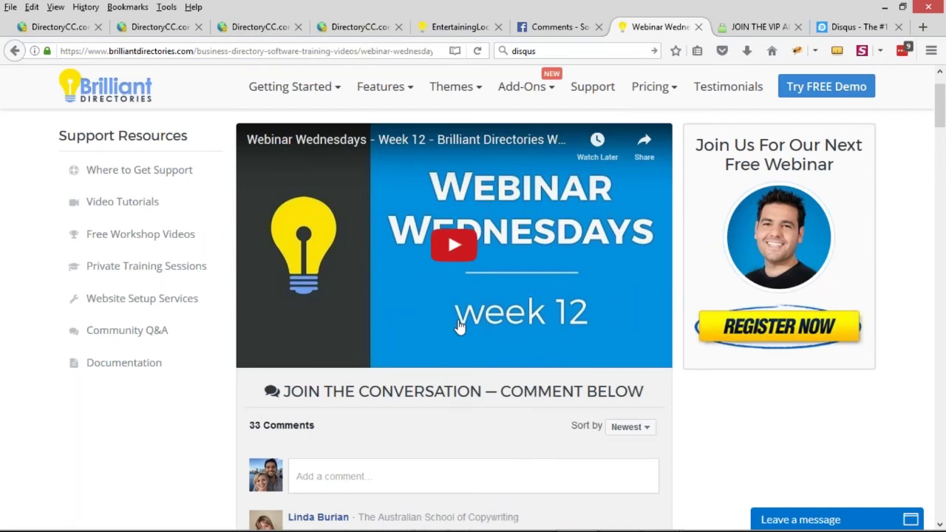
pyautogui.scroll(2, 682, 224)
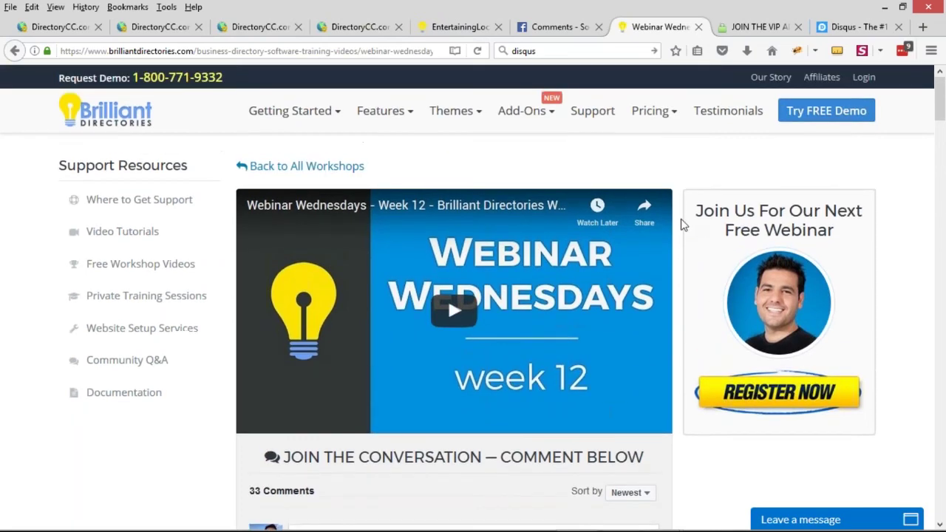
pyautogui.scroll(-5, 684, 224)
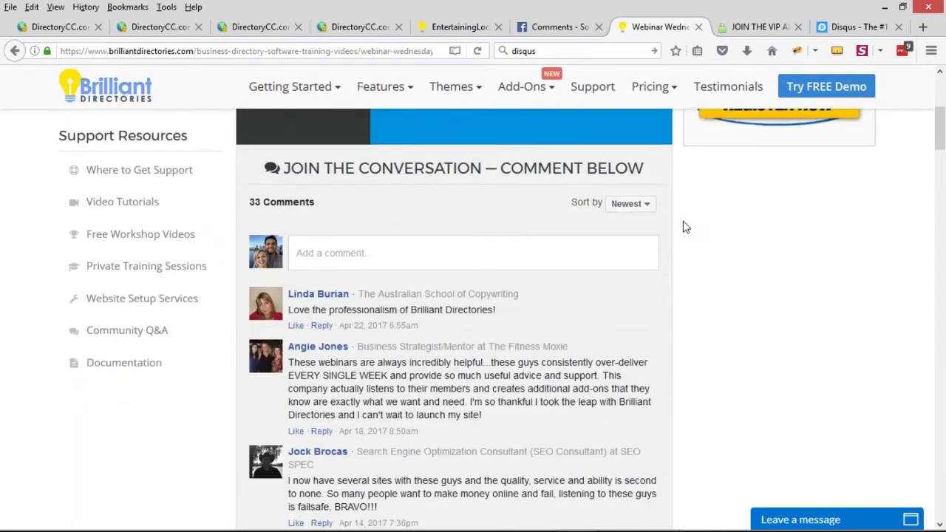
pyautogui.scroll(-3, 684, 227)
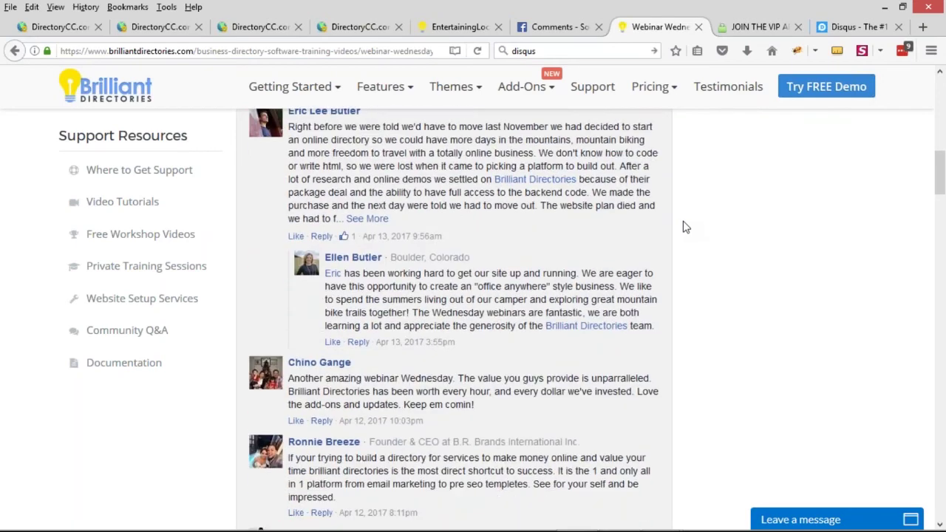
pyautogui.scroll(6, 684, 227)
pyautogui.scroll(2, 683, 227)
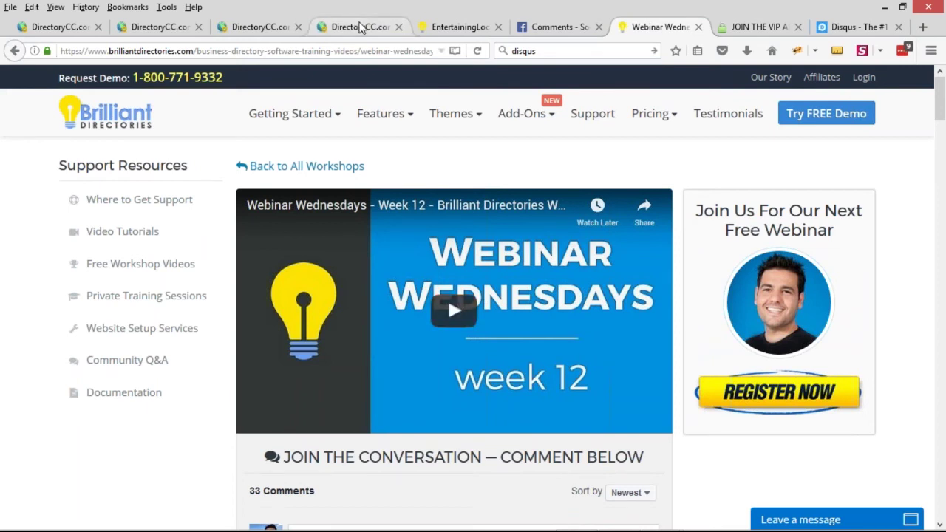
# Check the admin's empty Comments Code field, then return to the Facebook Comments Plugin documentation
pyautogui.click(355, 30)
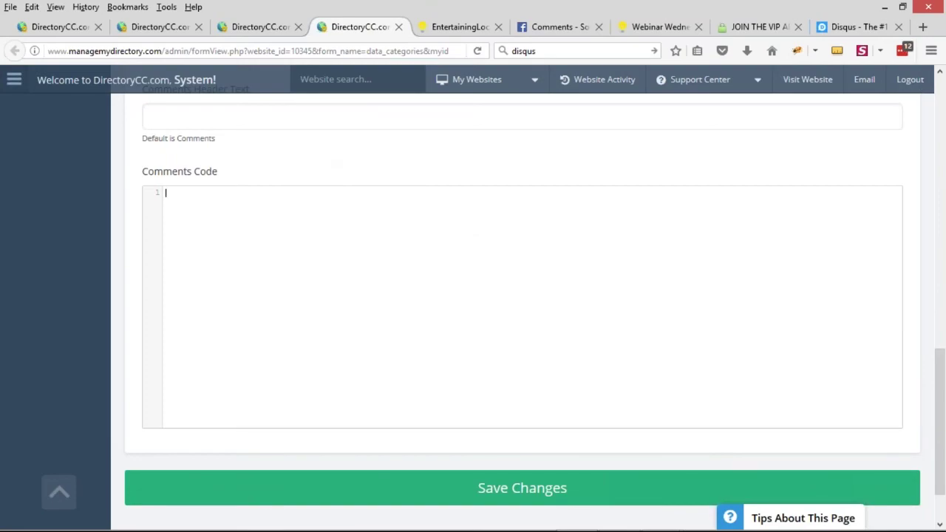
pyautogui.scroll(2, 657, 162)
pyautogui.click(549, 32)
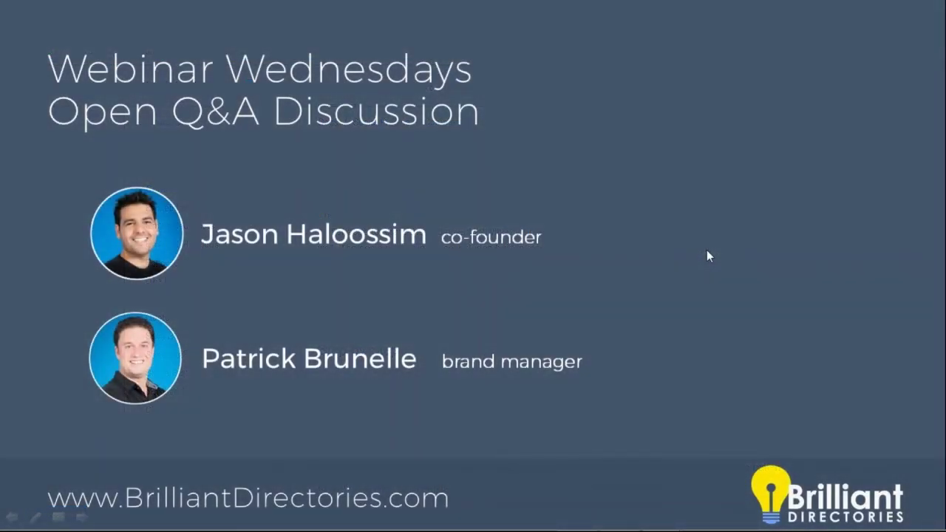
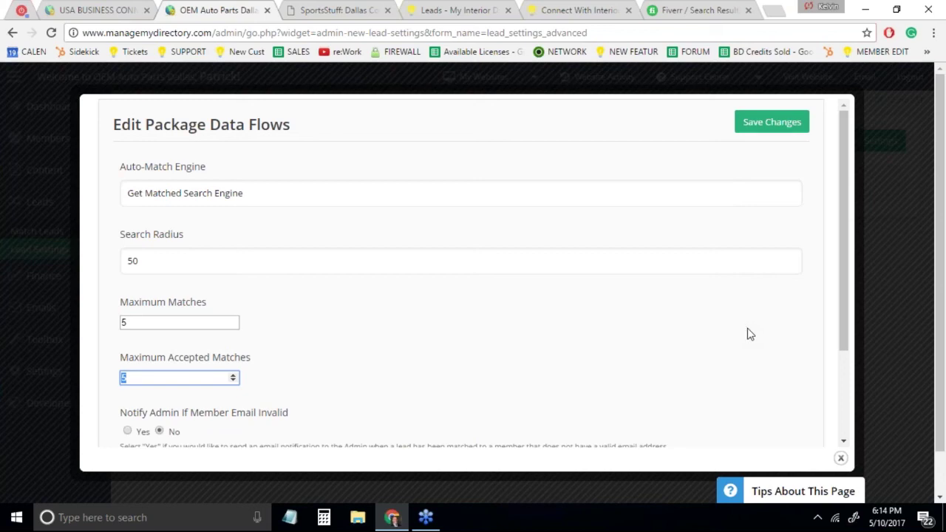
# Close the advanced settings dialog and open the Main Action's member notification settings
pyautogui.click(904, 313)
pyautogui.click(216, 190)
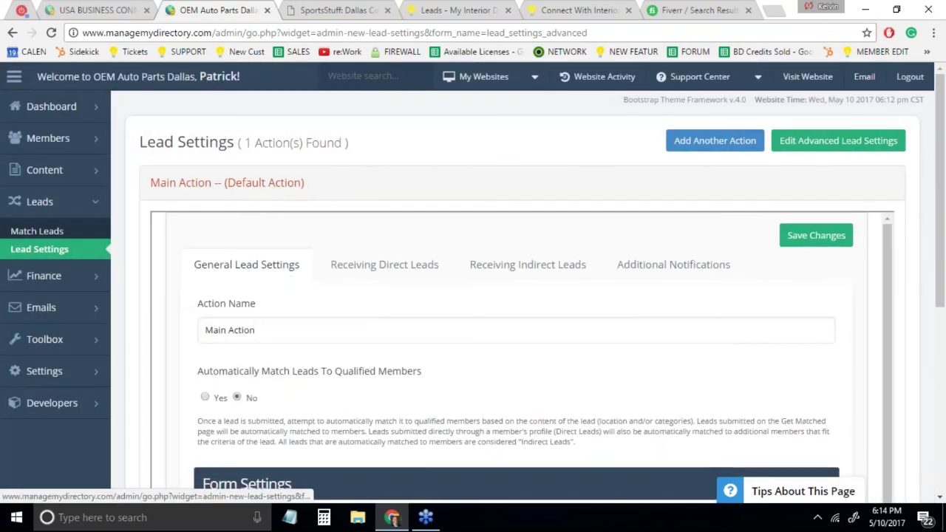
pyautogui.click(689, 272)
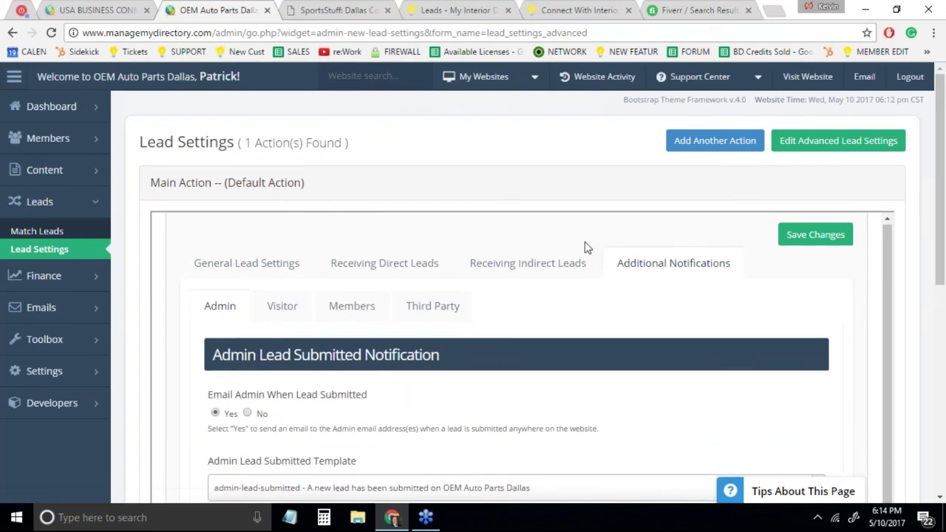
pyautogui.scroll(-1, 518, 295)
pyautogui.click(350, 219)
# Review the member emails, including sold-out lead emails set to Yes with member-lead-sold-out template
pyautogui.scroll(-1, 351, 230)
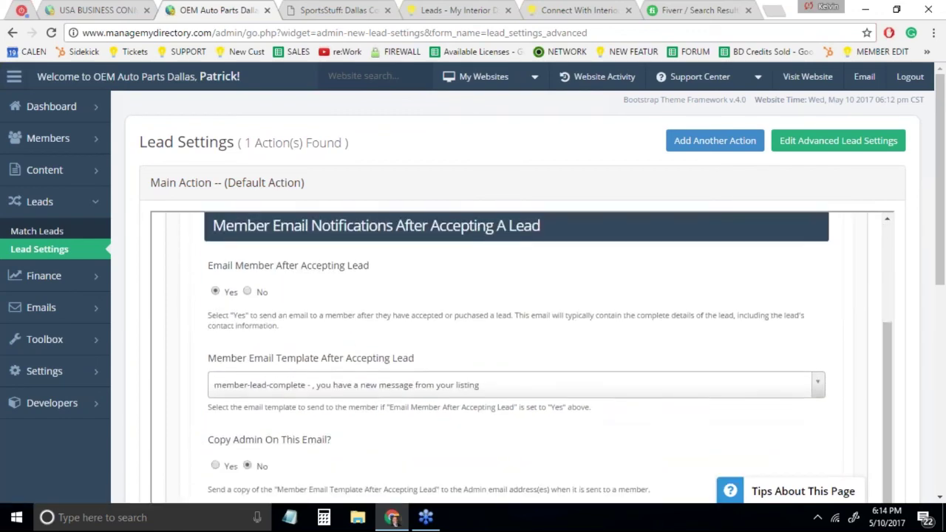
pyautogui.scroll(-2, 103, 449)
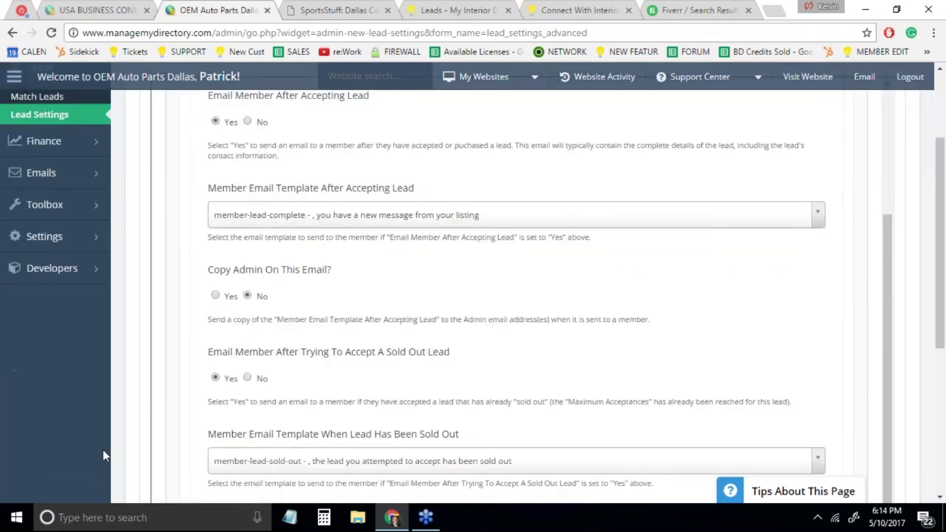
pyautogui.scroll(-2, 102, 449)
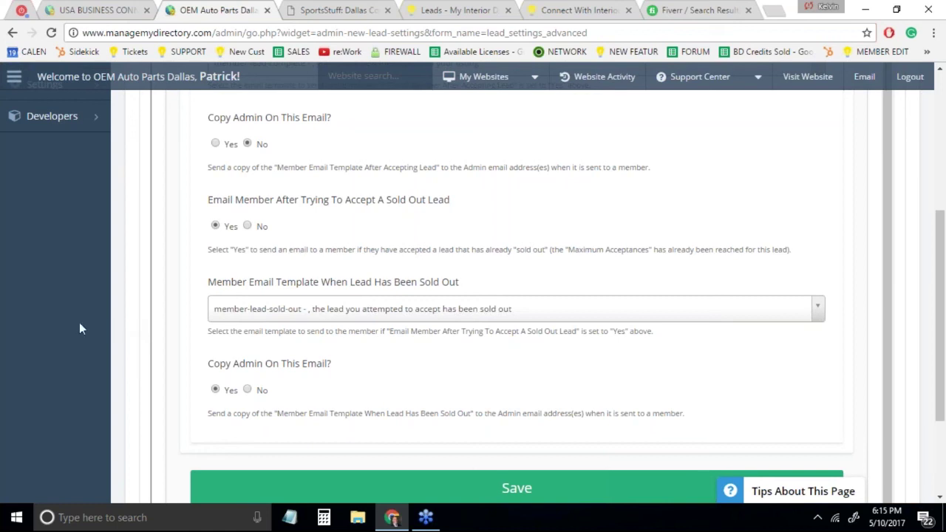
pyautogui.scroll(2, 81, 328)
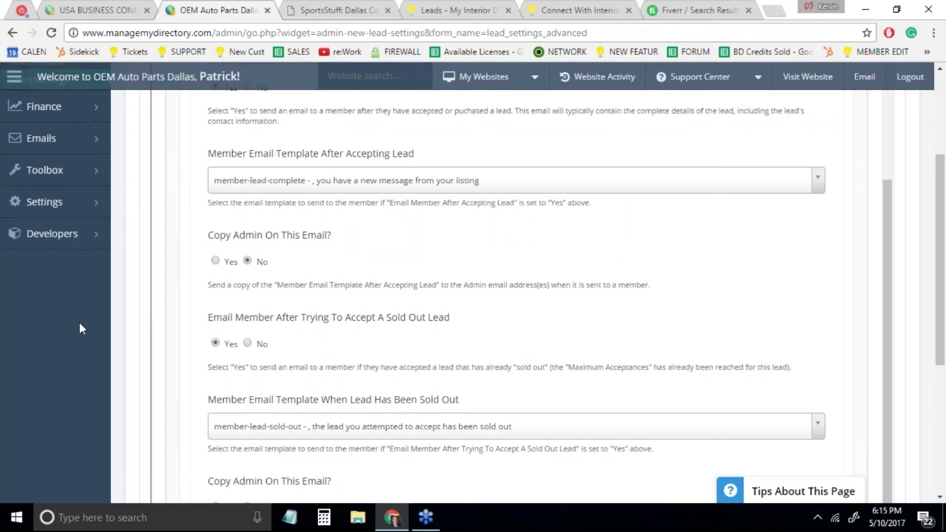
pyautogui.scroll(1, 128, 378)
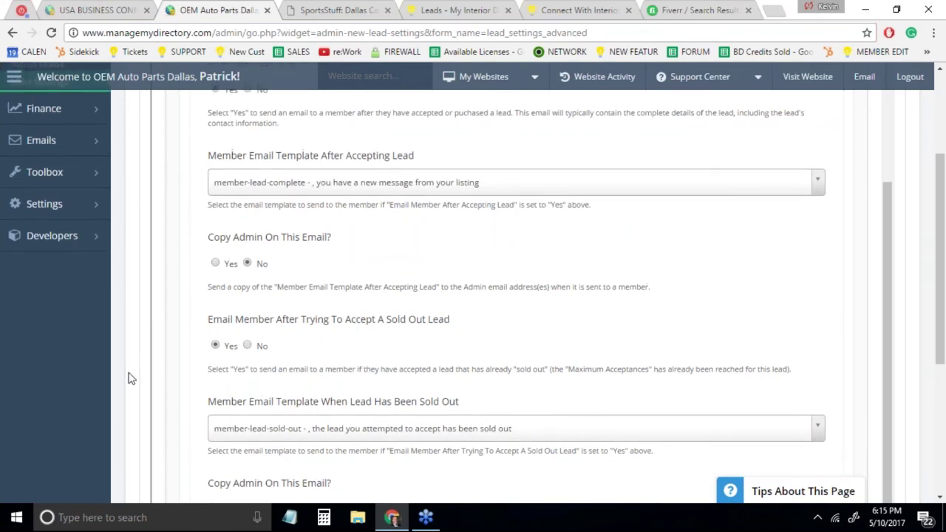
pyautogui.scroll(3, 128, 378)
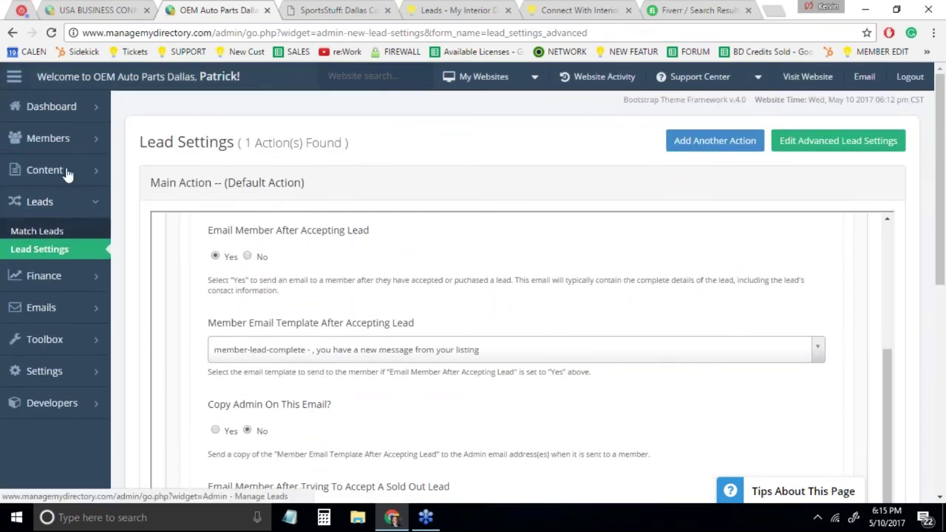
# Open the first membership product's pricing settings, showing monthly 49 and yearly 499
pyautogui.click(139, 273)
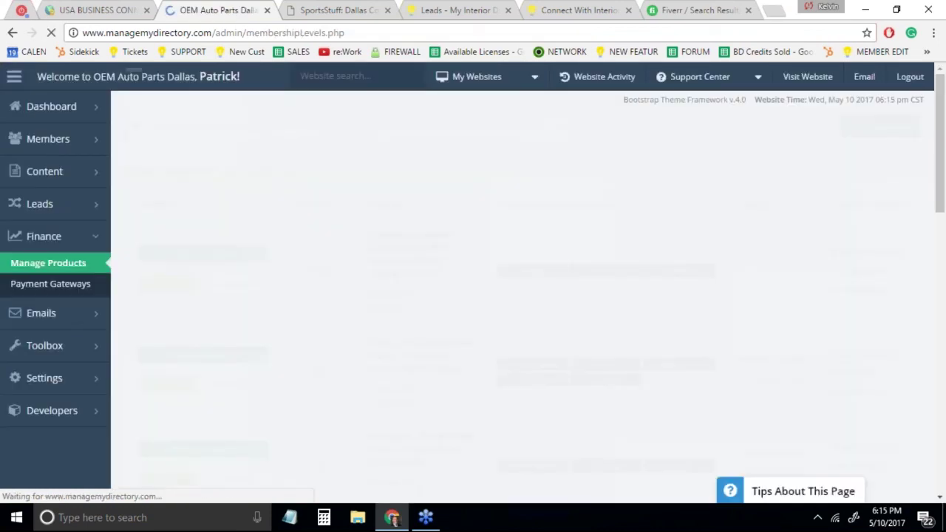
pyautogui.scroll(-1, 375, 309)
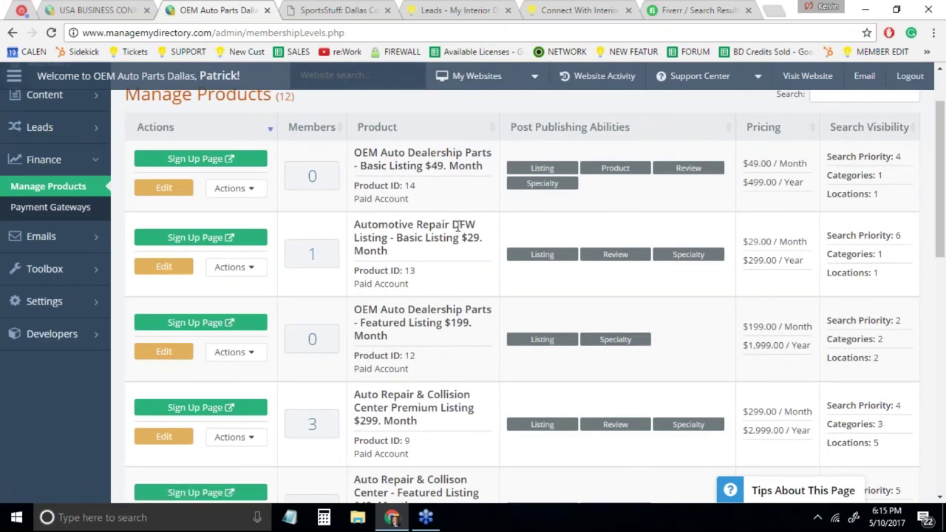
pyautogui.moveTo(362, 153); pyautogui.dragTo(482, 153)
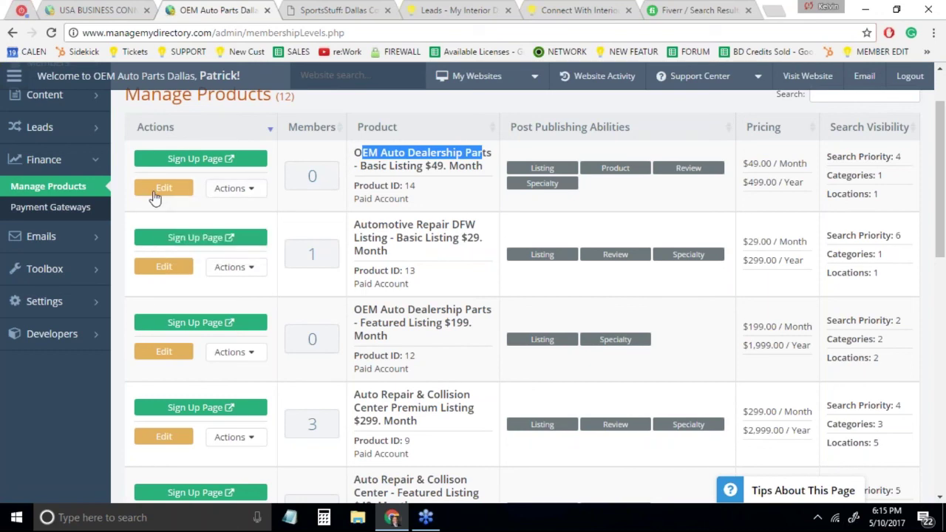
pyautogui.click(161, 190)
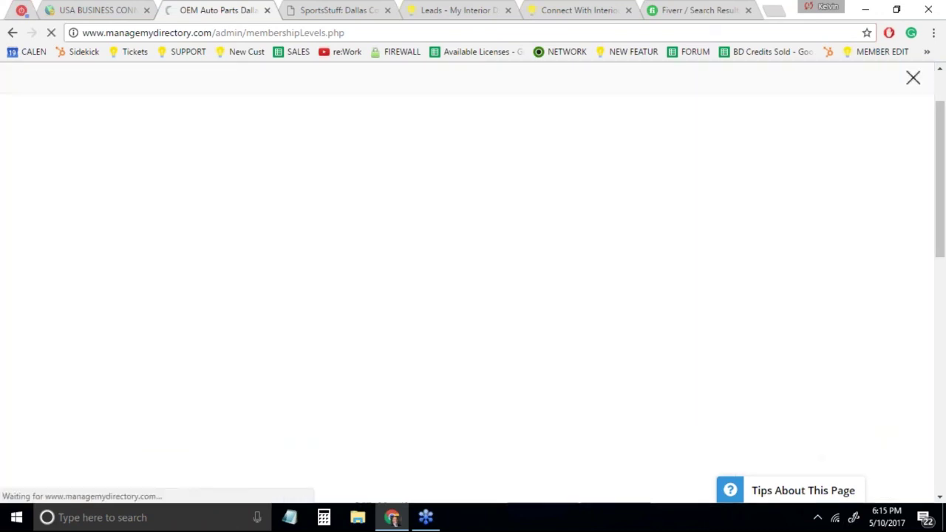
pyautogui.click(127, 175)
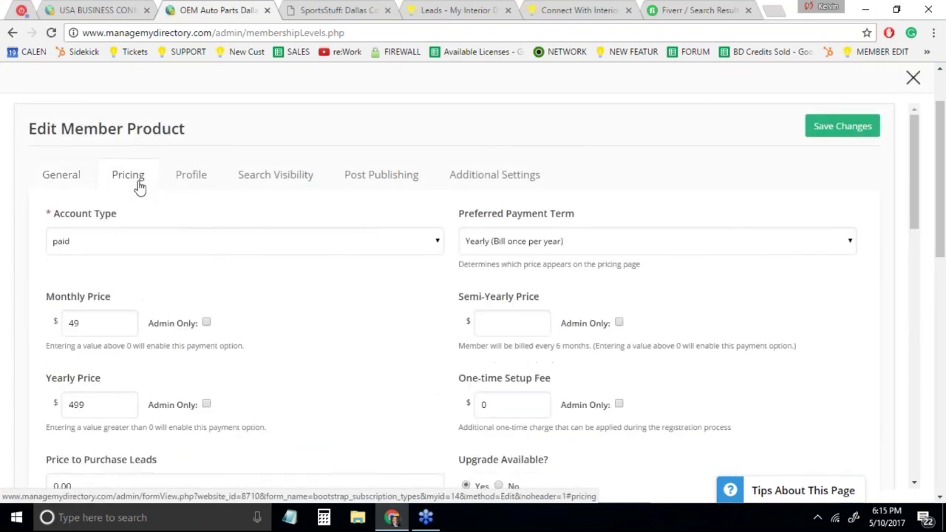
pyautogui.scroll(-1, 384, 354)
pyautogui.scroll(-2, 385, 353)
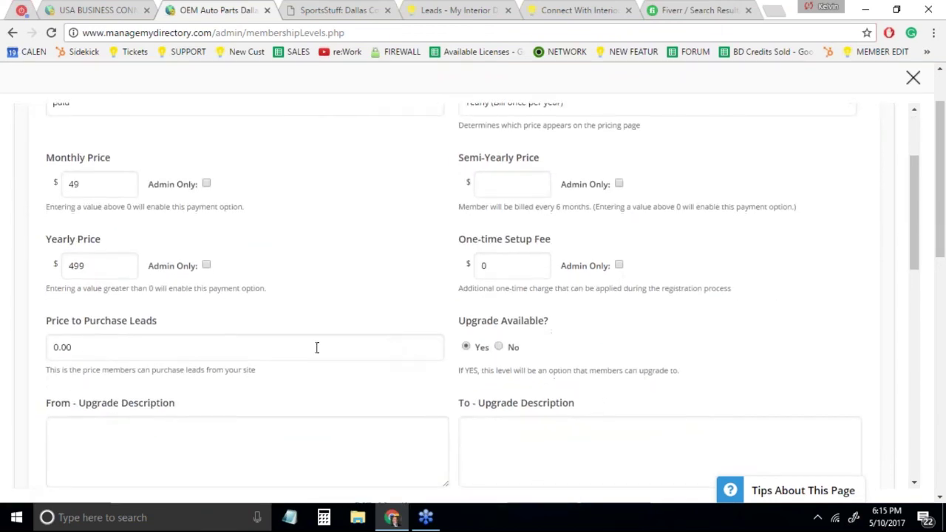
# Keep the Price to Purchase Leads at 0.00 and close the product editor
pyautogui.moveTo(89, 346); pyautogui.dragTo(17, 346)
pyautogui.write('1')
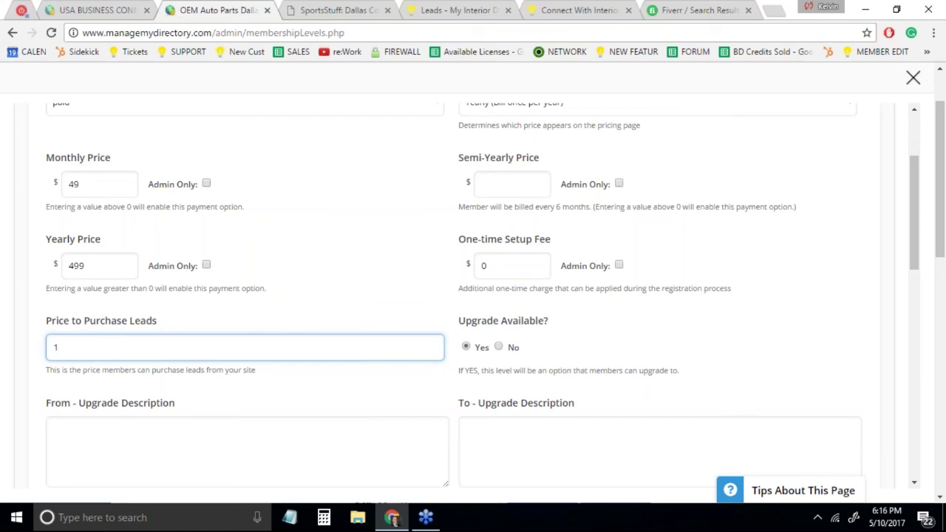
pyautogui.press('BackSpace')
pyautogui.write('0.00')
pyautogui.scroll(2, 318, 288)
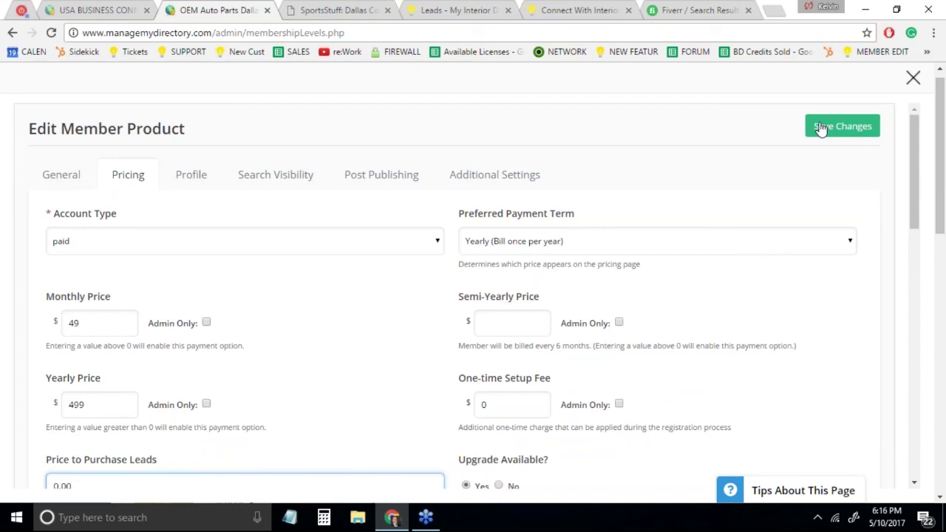
pyautogui.click(913, 78)
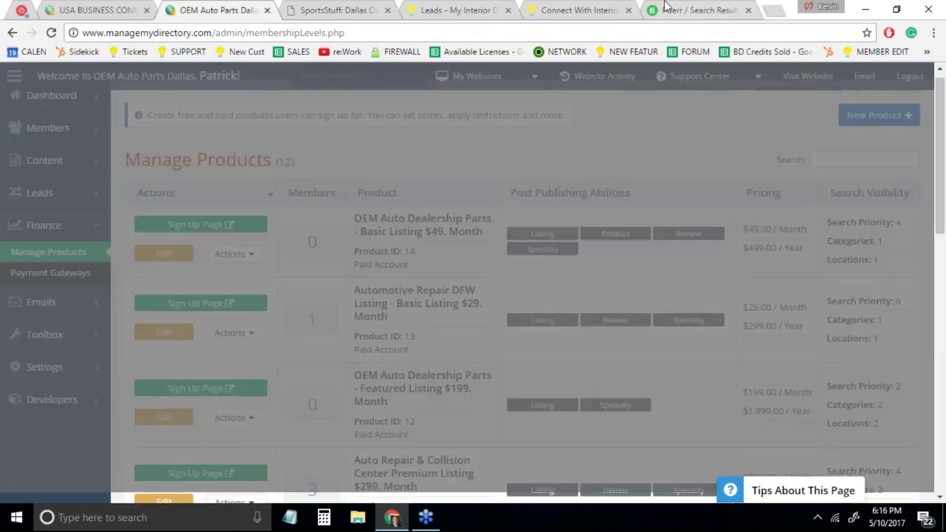
# Go to YouTube in a spare tab and browse the Brilliant Directories channel's playlists
pyautogui.click(665, 8)
pyautogui.write('you')
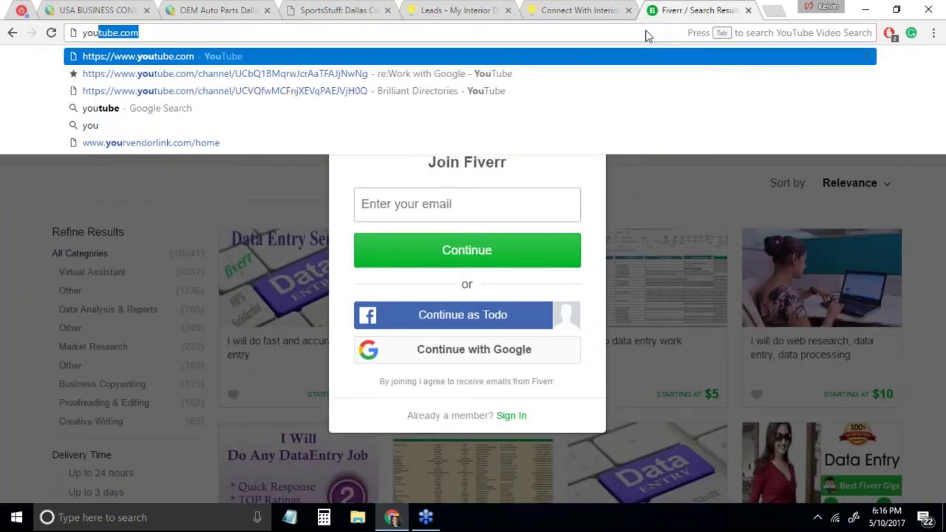
pyautogui.press('Return')
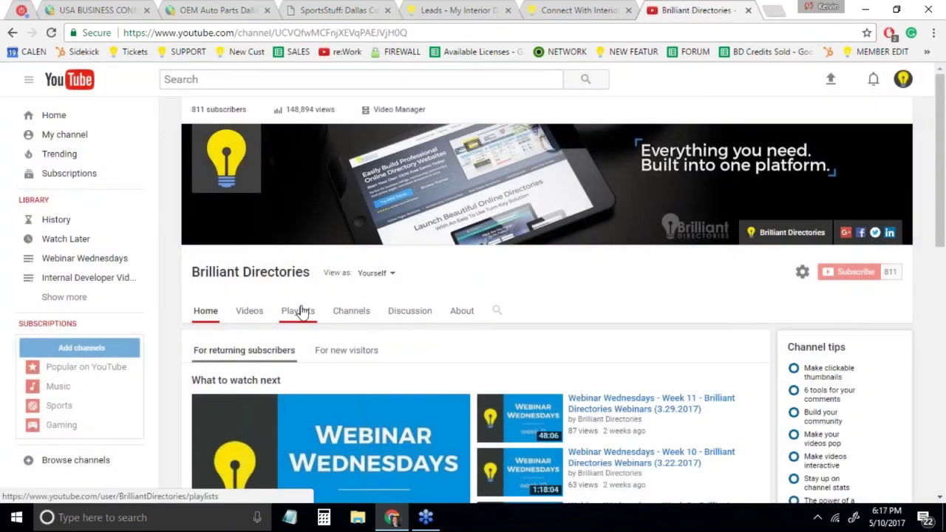
pyautogui.click(300, 312)
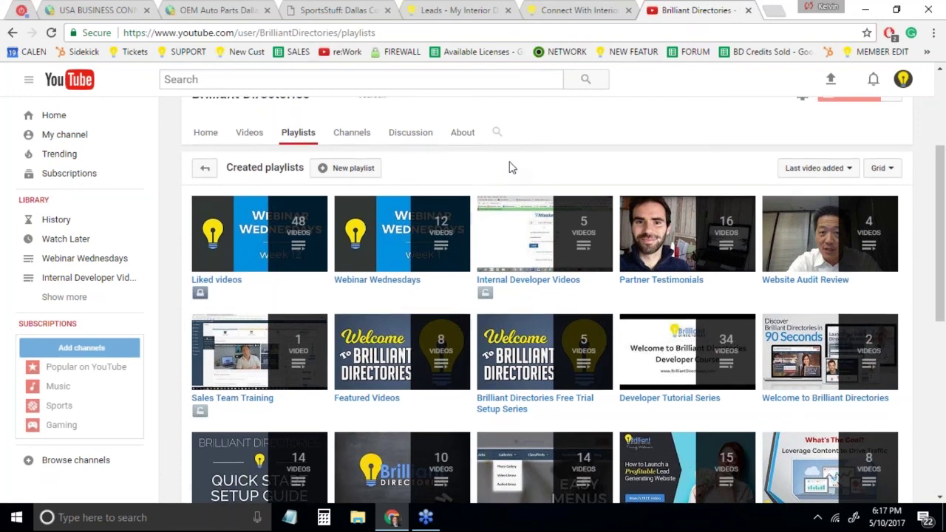
pyautogui.scroll(-2, 512, 167)
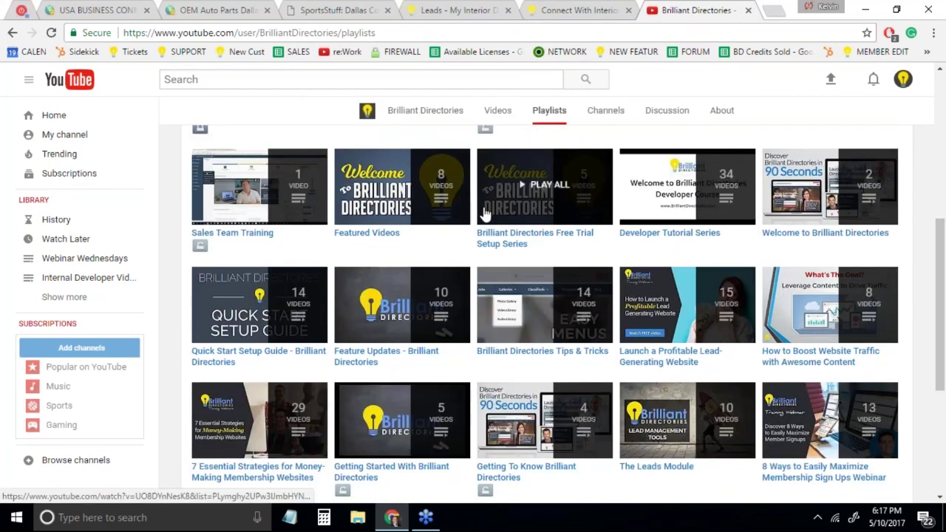
pyautogui.scroll(-1, 484, 213)
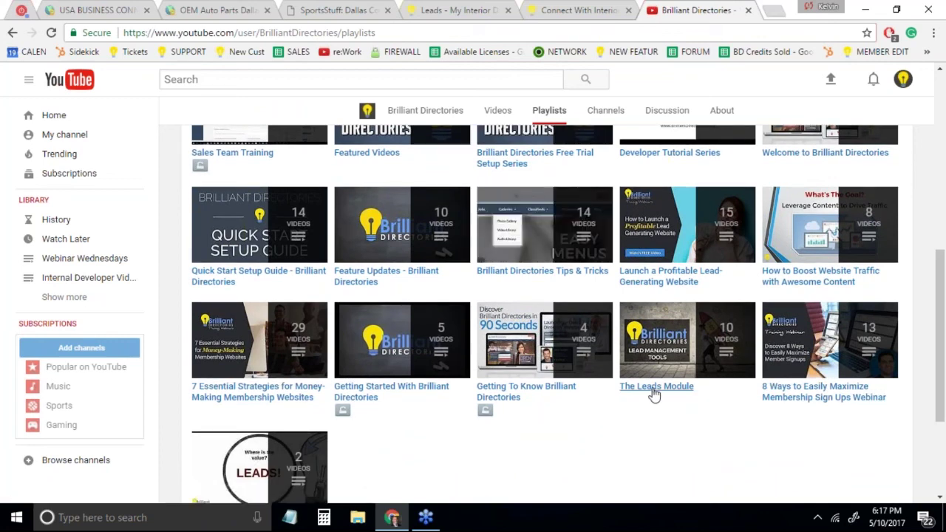
# Open The Leads Module playlist and look through its 10 videos
pyautogui.click(655, 392)
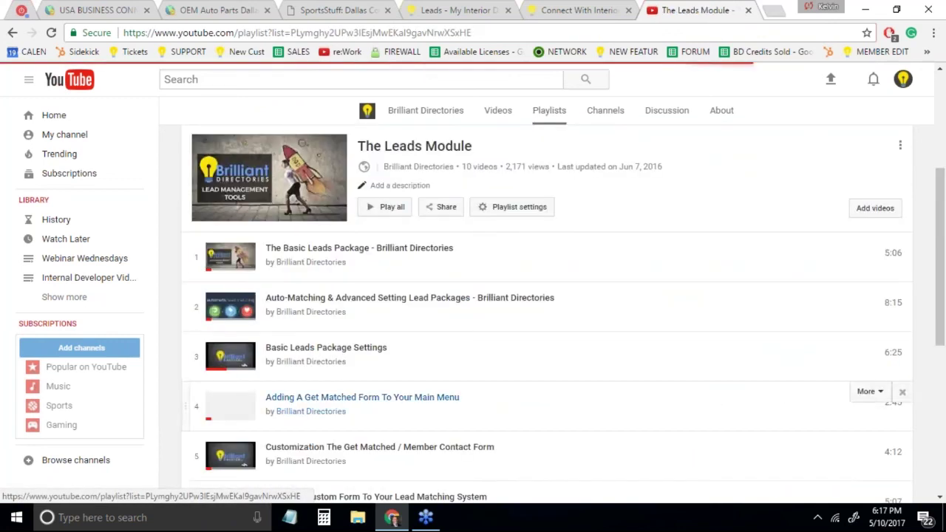
pyautogui.click(429, 33)
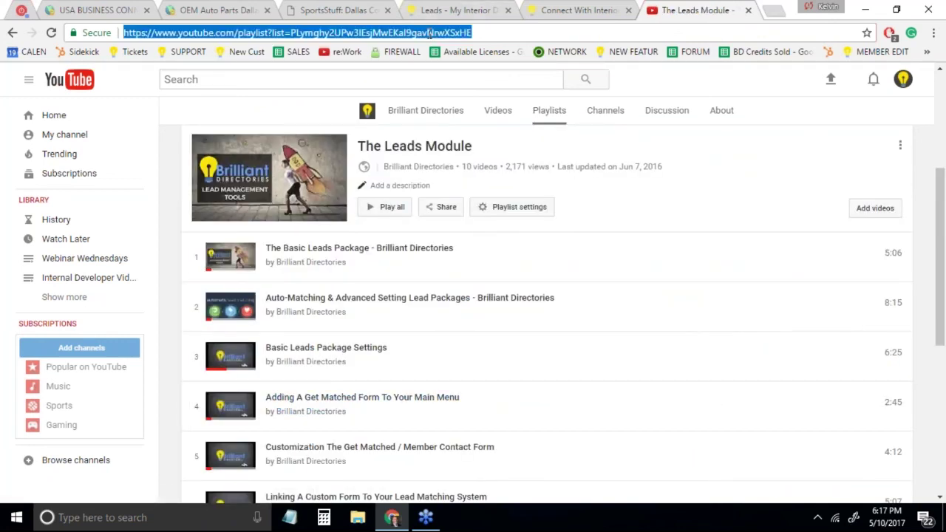
pyautogui.scroll(-2, 570, 350)
pyautogui.scroll(-3, 570, 351)
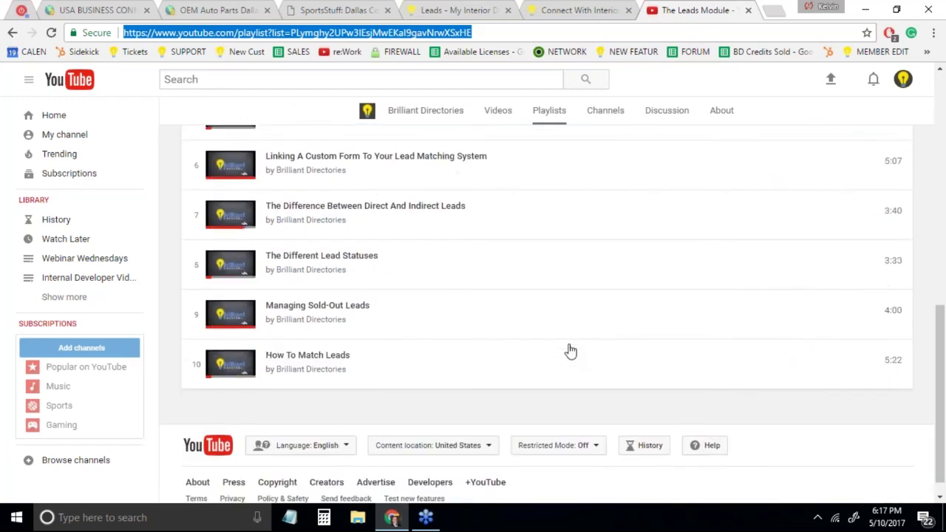
pyautogui.scroll(3, 570, 350)
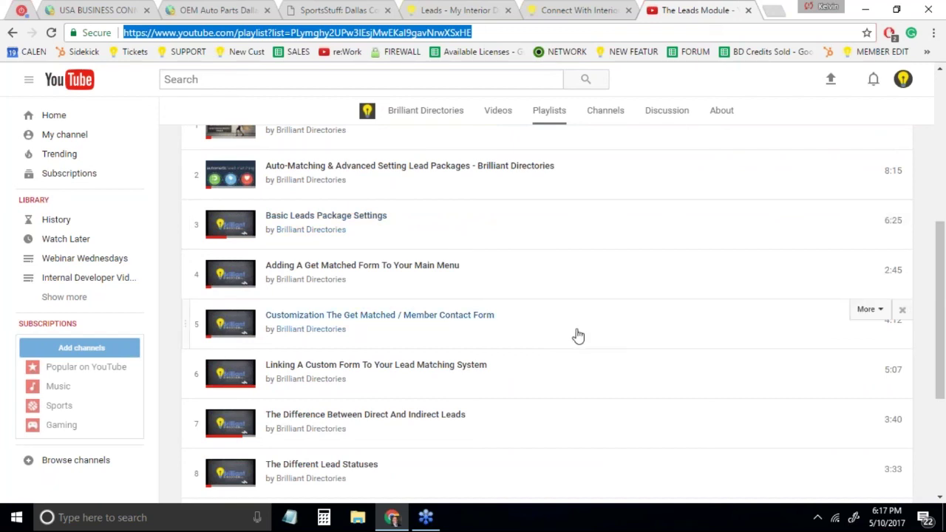
pyautogui.scroll(3, 578, 337)
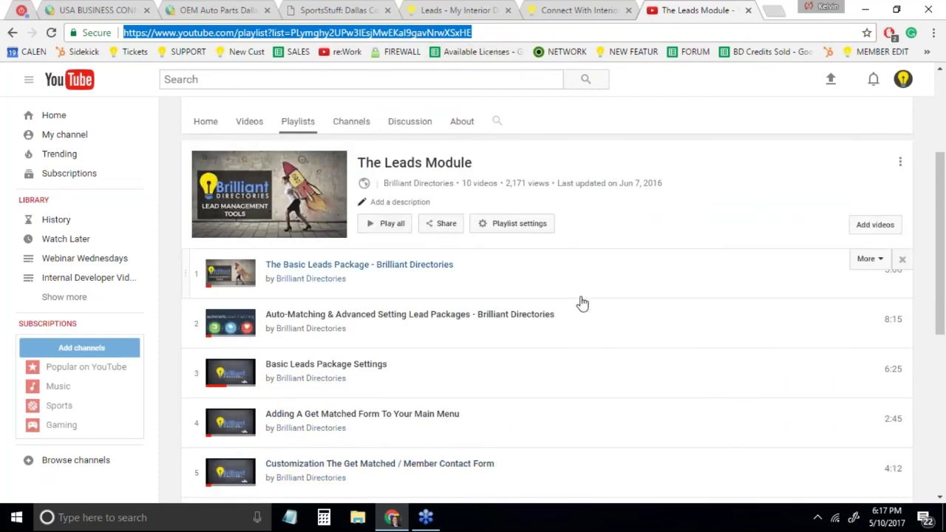
pyautogui.scroll(-5, 581, 302)
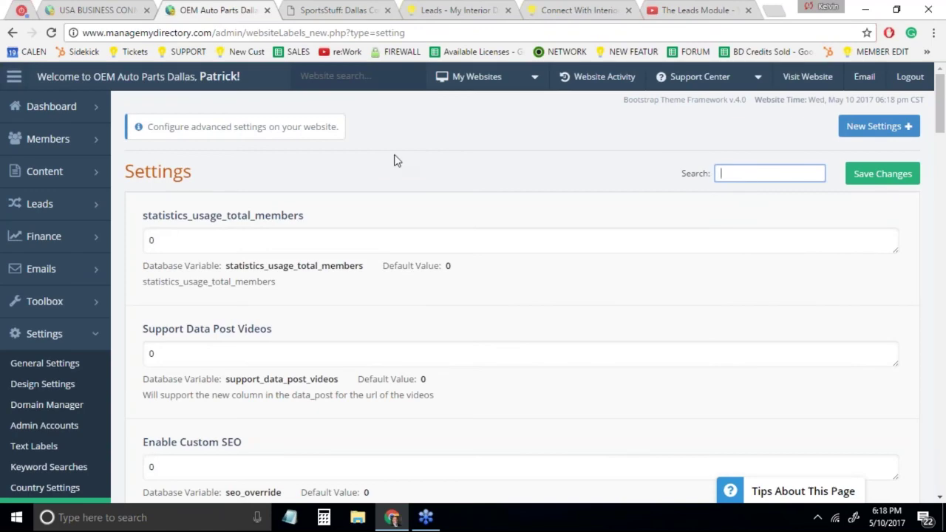
# Find Default Radius Search via an advanced settings search, then advance to the Deal of the Week slide
pyautogui.scroll(-3, 395, 161)
pyautogui.click(59, 394)
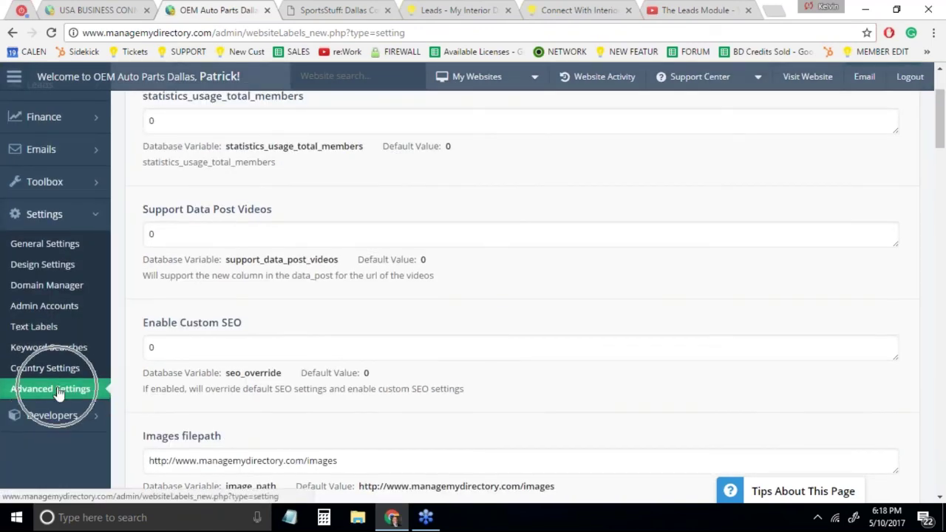
pyautogui.click(740, 171)
pyautogui.write('t')
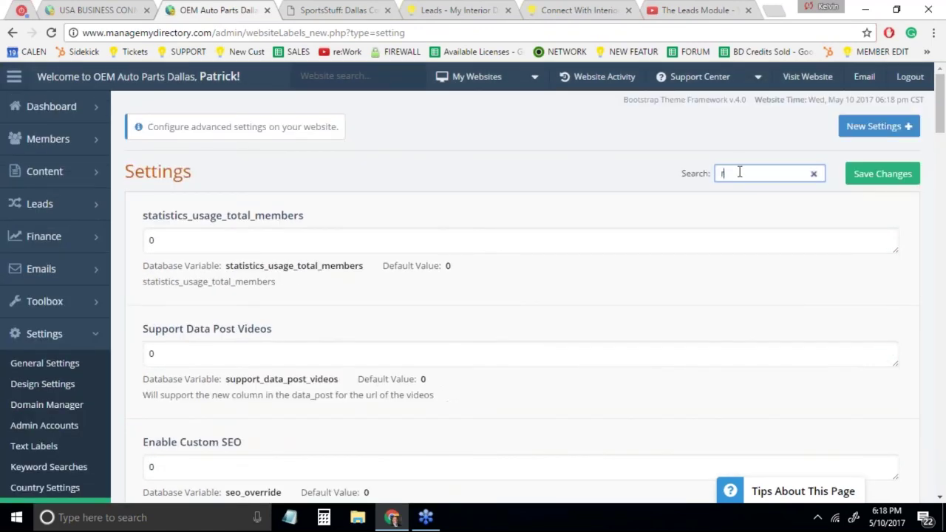
pyautogui.write('adius')
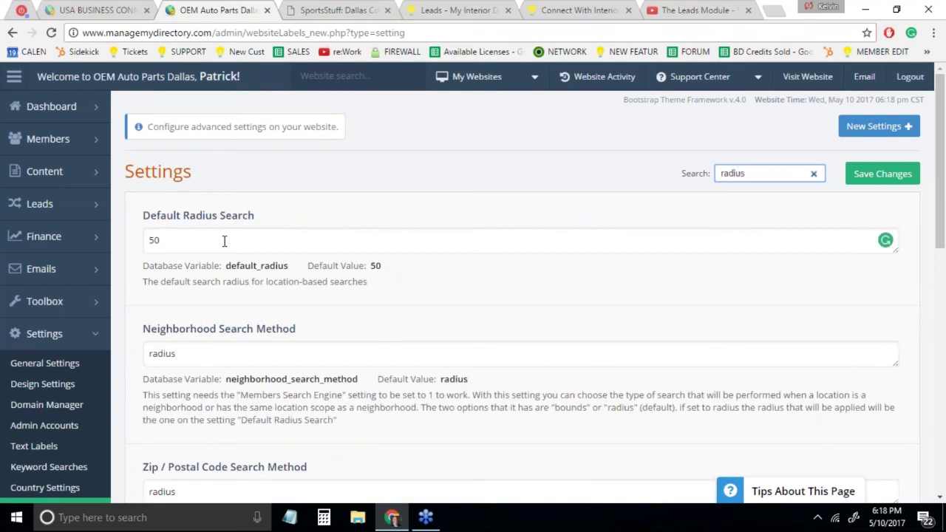
pyautogui.click(150, 240)
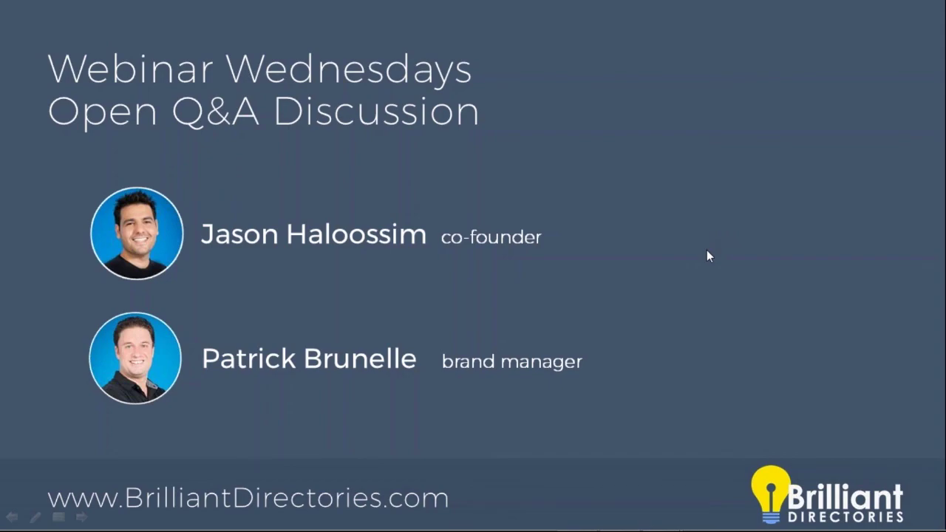
pyautogui.click(706, 250)
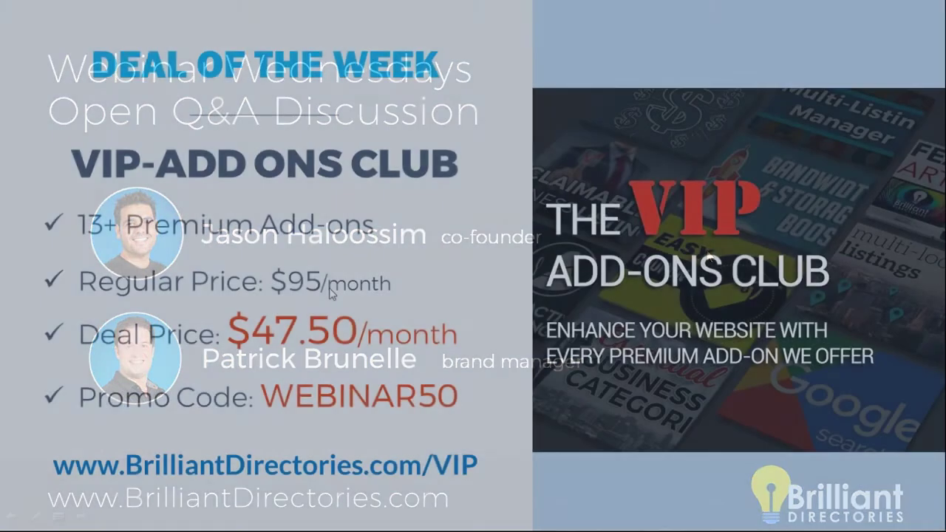